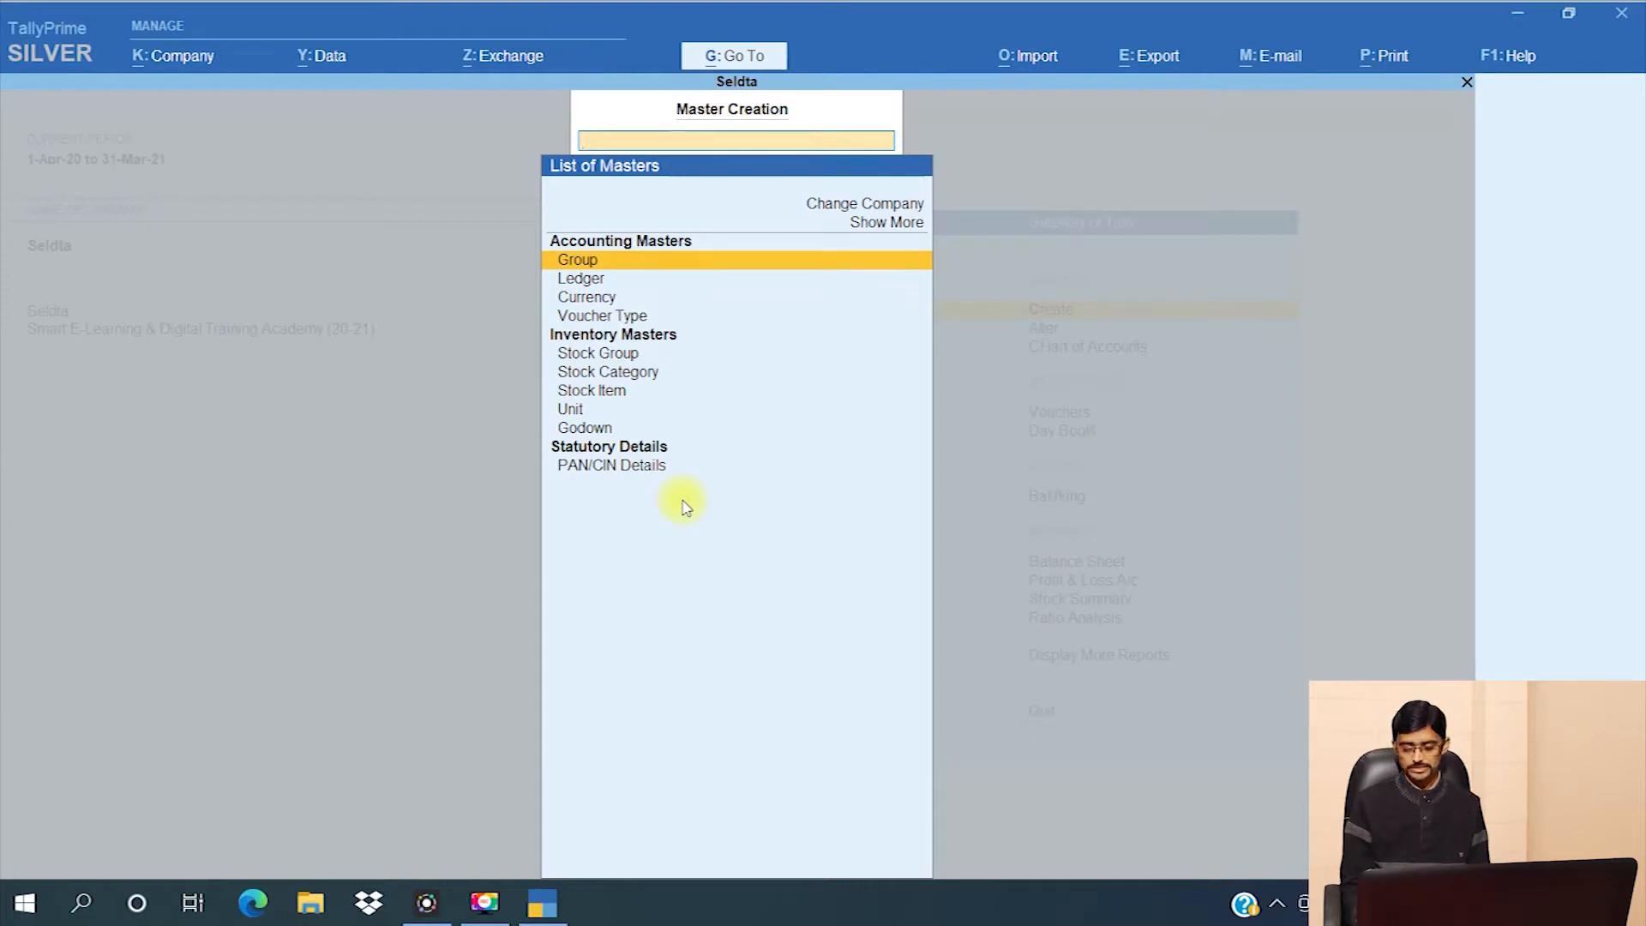
Step: Create a ledger named "Capital A/c" under the Capital Account group, keeping the default mailing, banking and tax details and leaving the opening balance blank
{"action": "key", "text": "Down"}
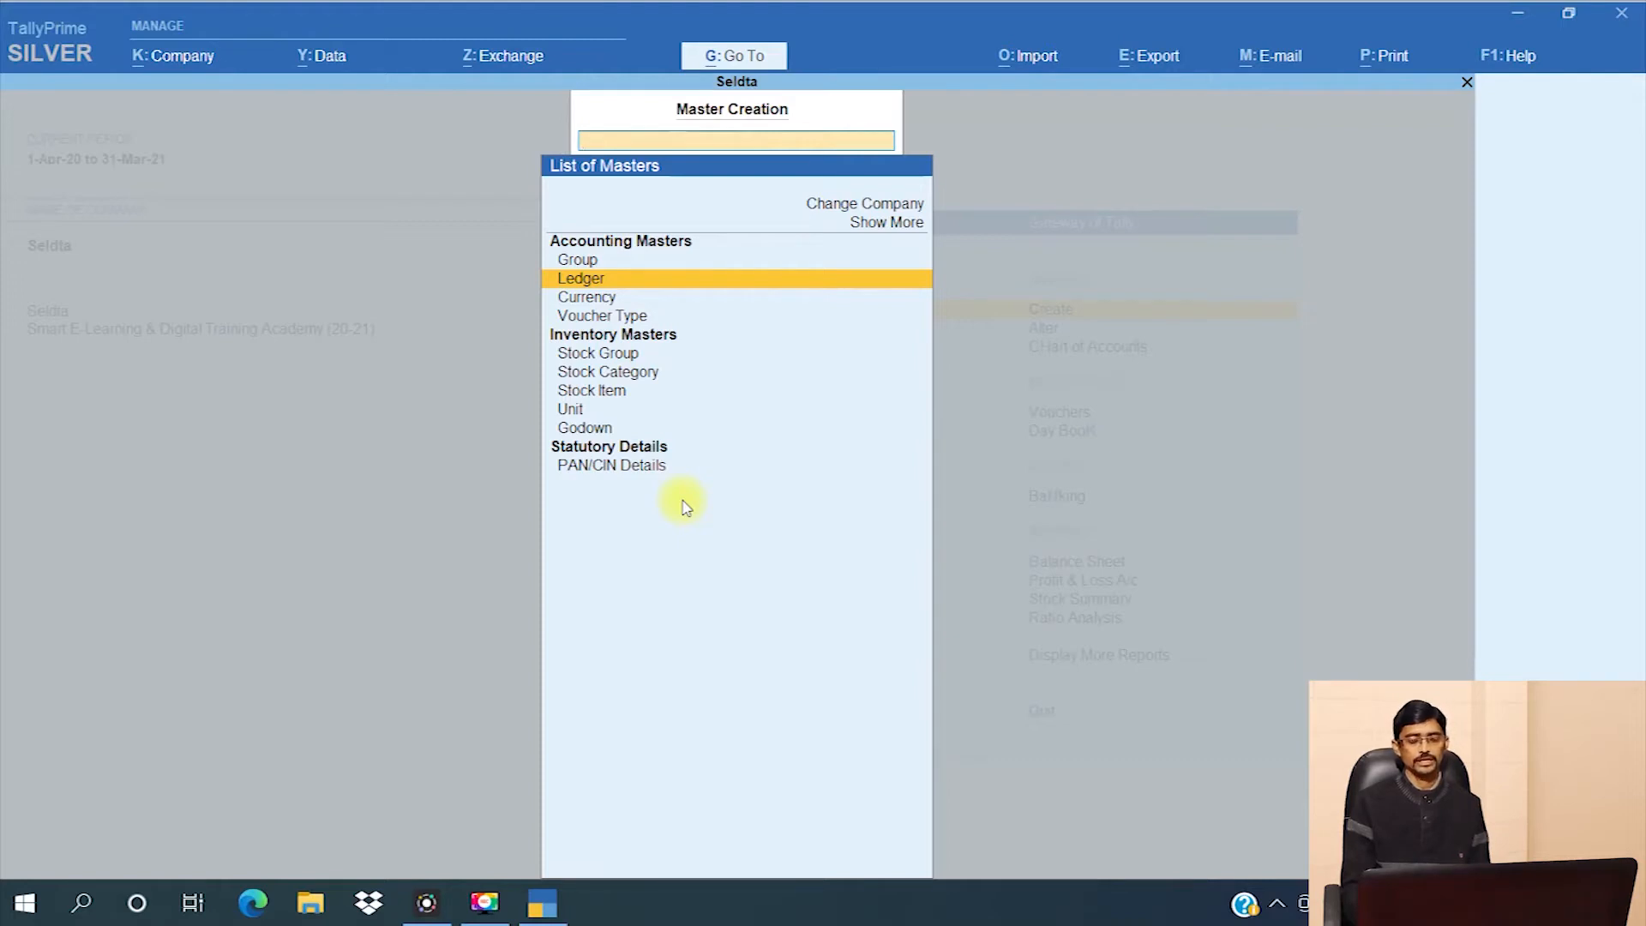
{"action": "key", "text": "Return"}
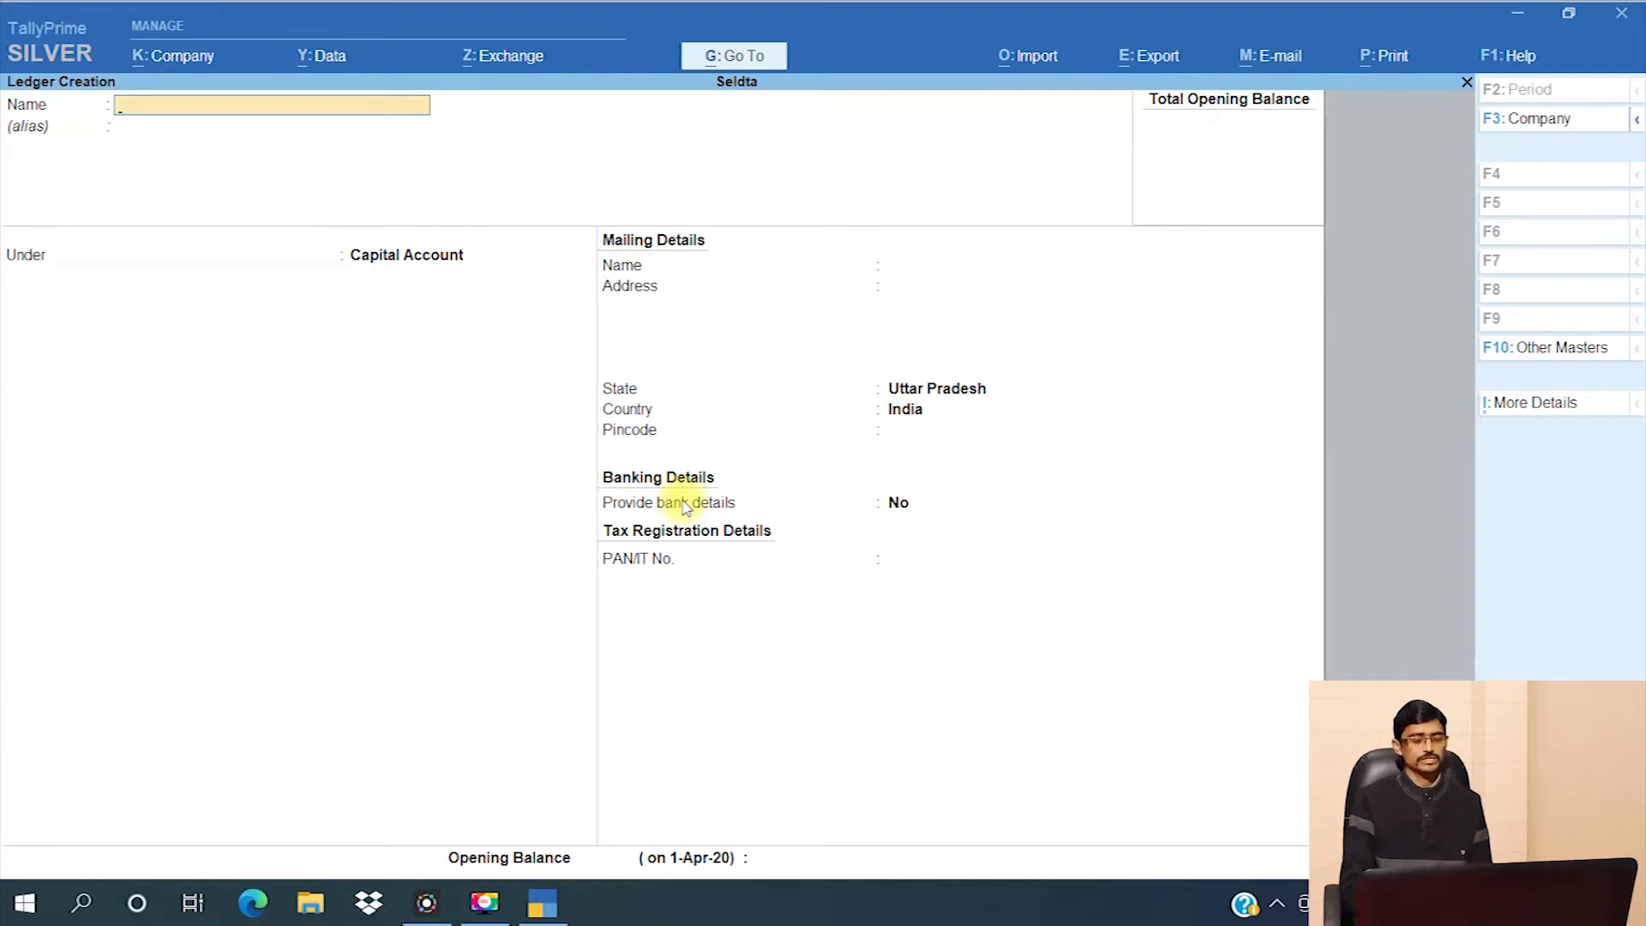
{"action": "type", "text": "Capital A/c"}
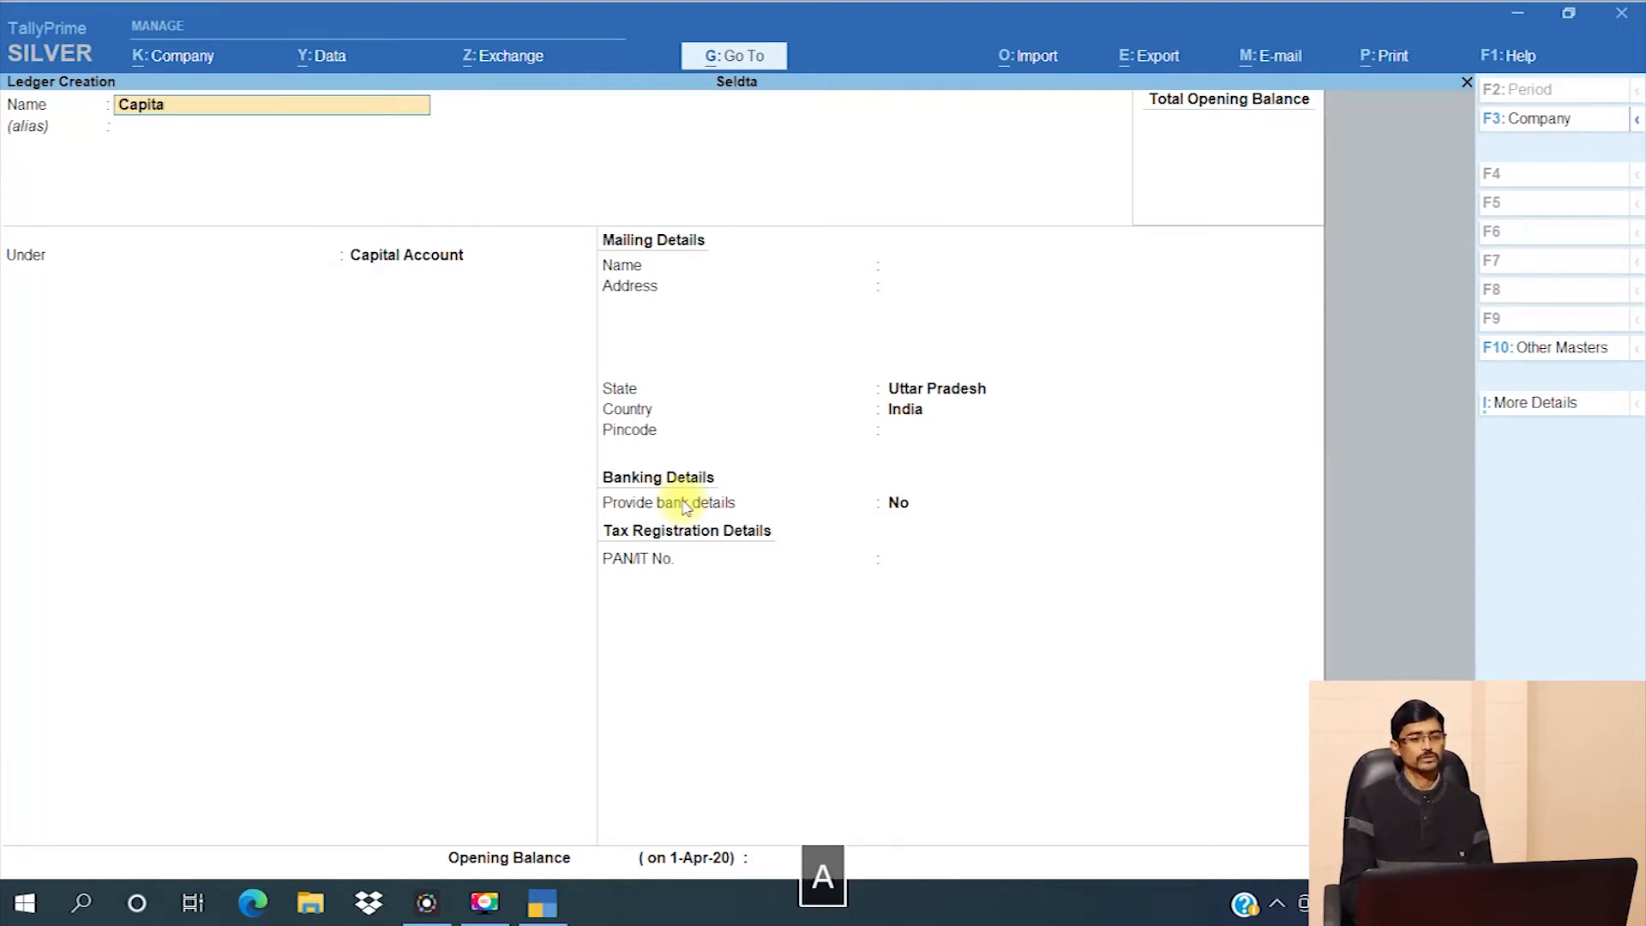
{"action": "key", "text": "Return"}
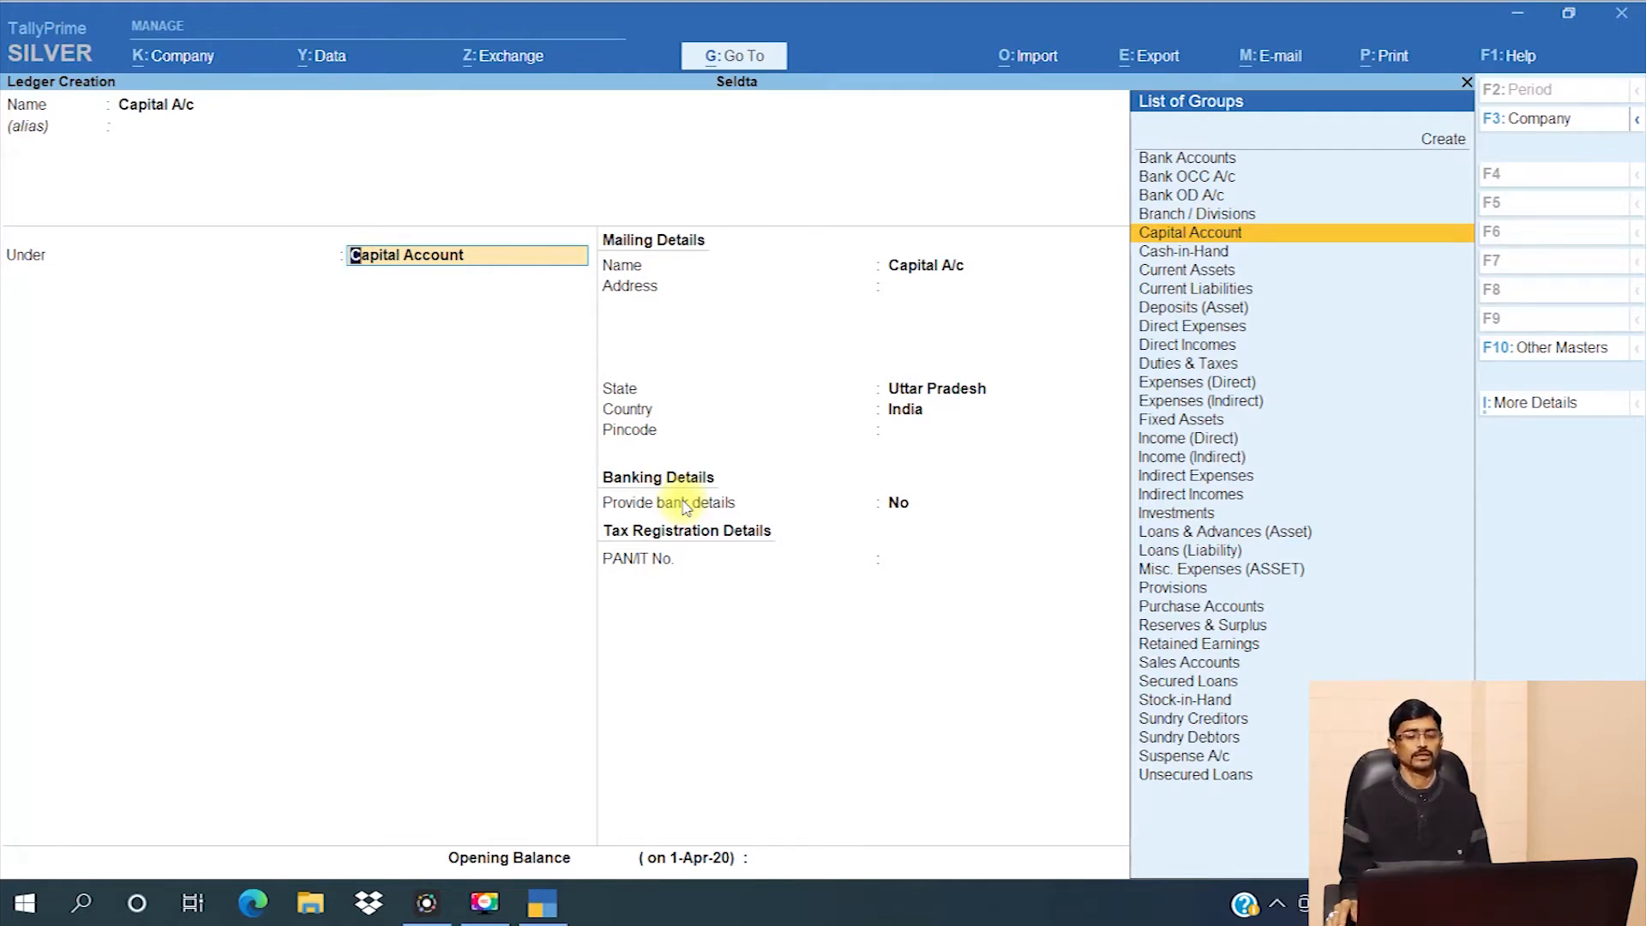
{"action": "key", "text": "Return"}
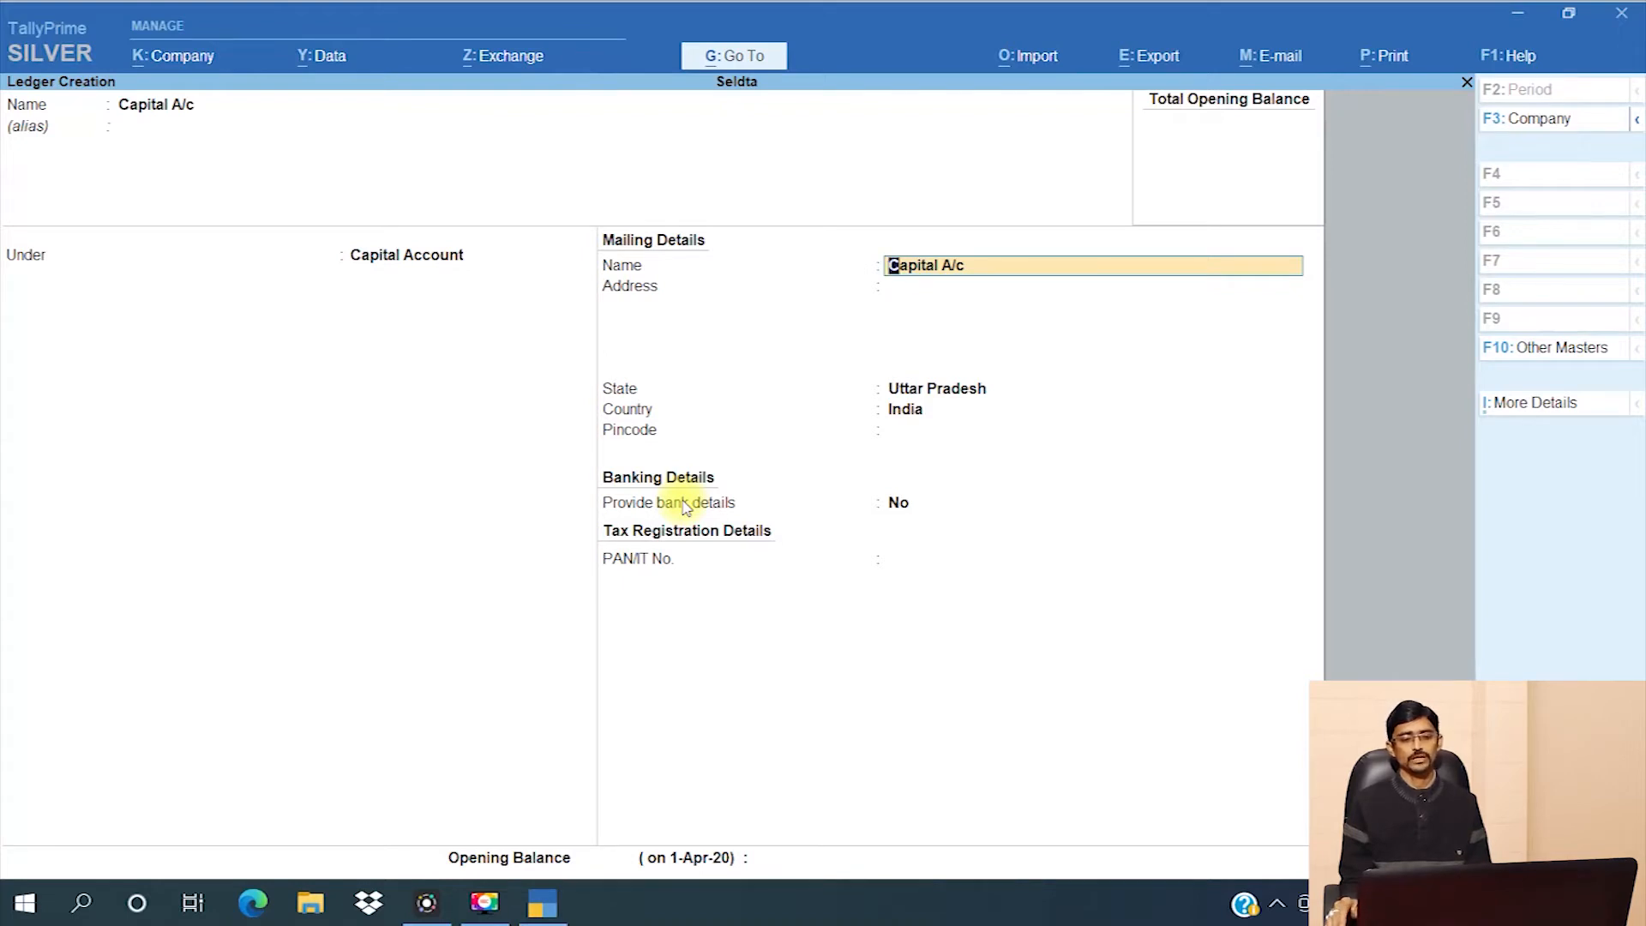
{"action": "key", "text": "Return"}
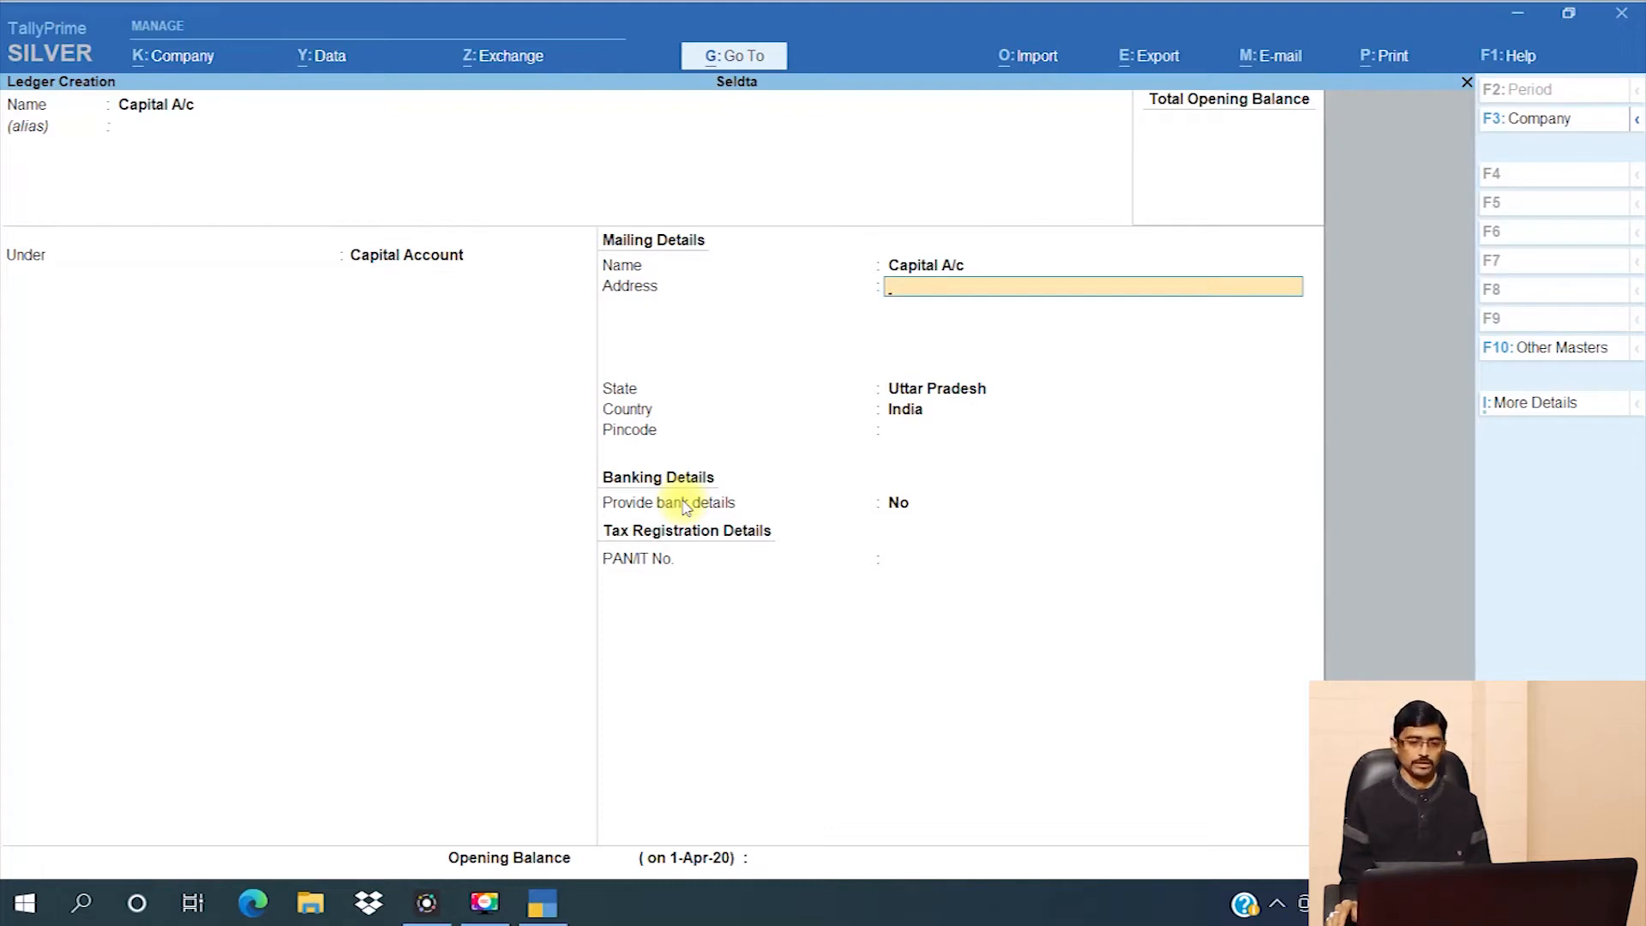
{"action": "key", "text": "Return"}
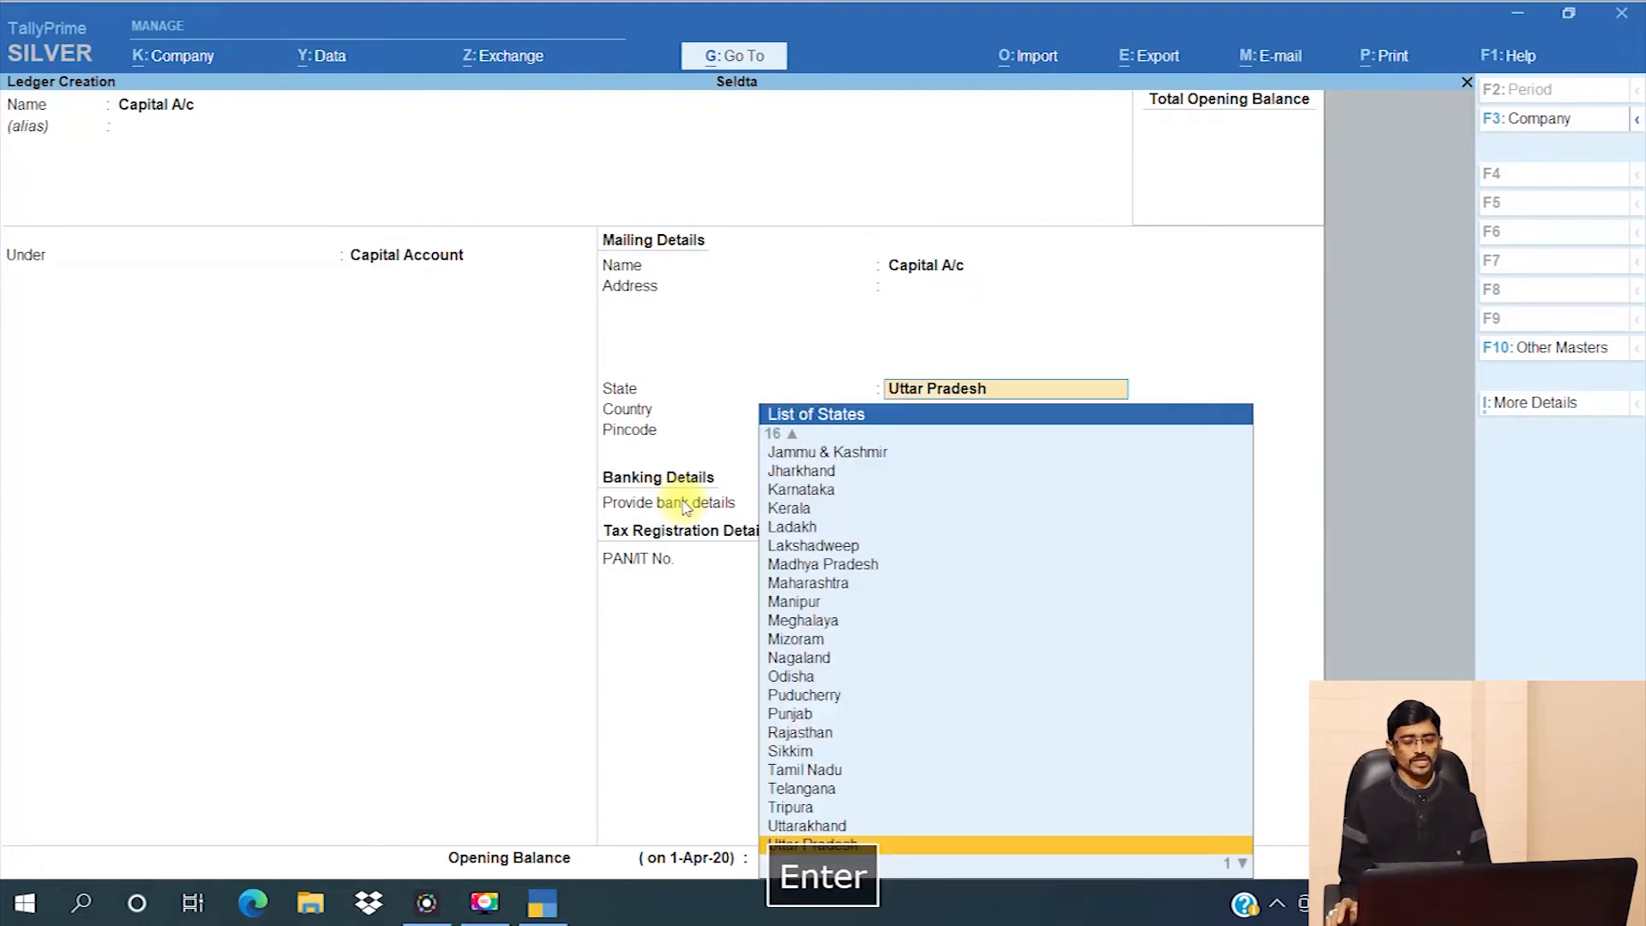
{"action": "key", "text": "Return"}
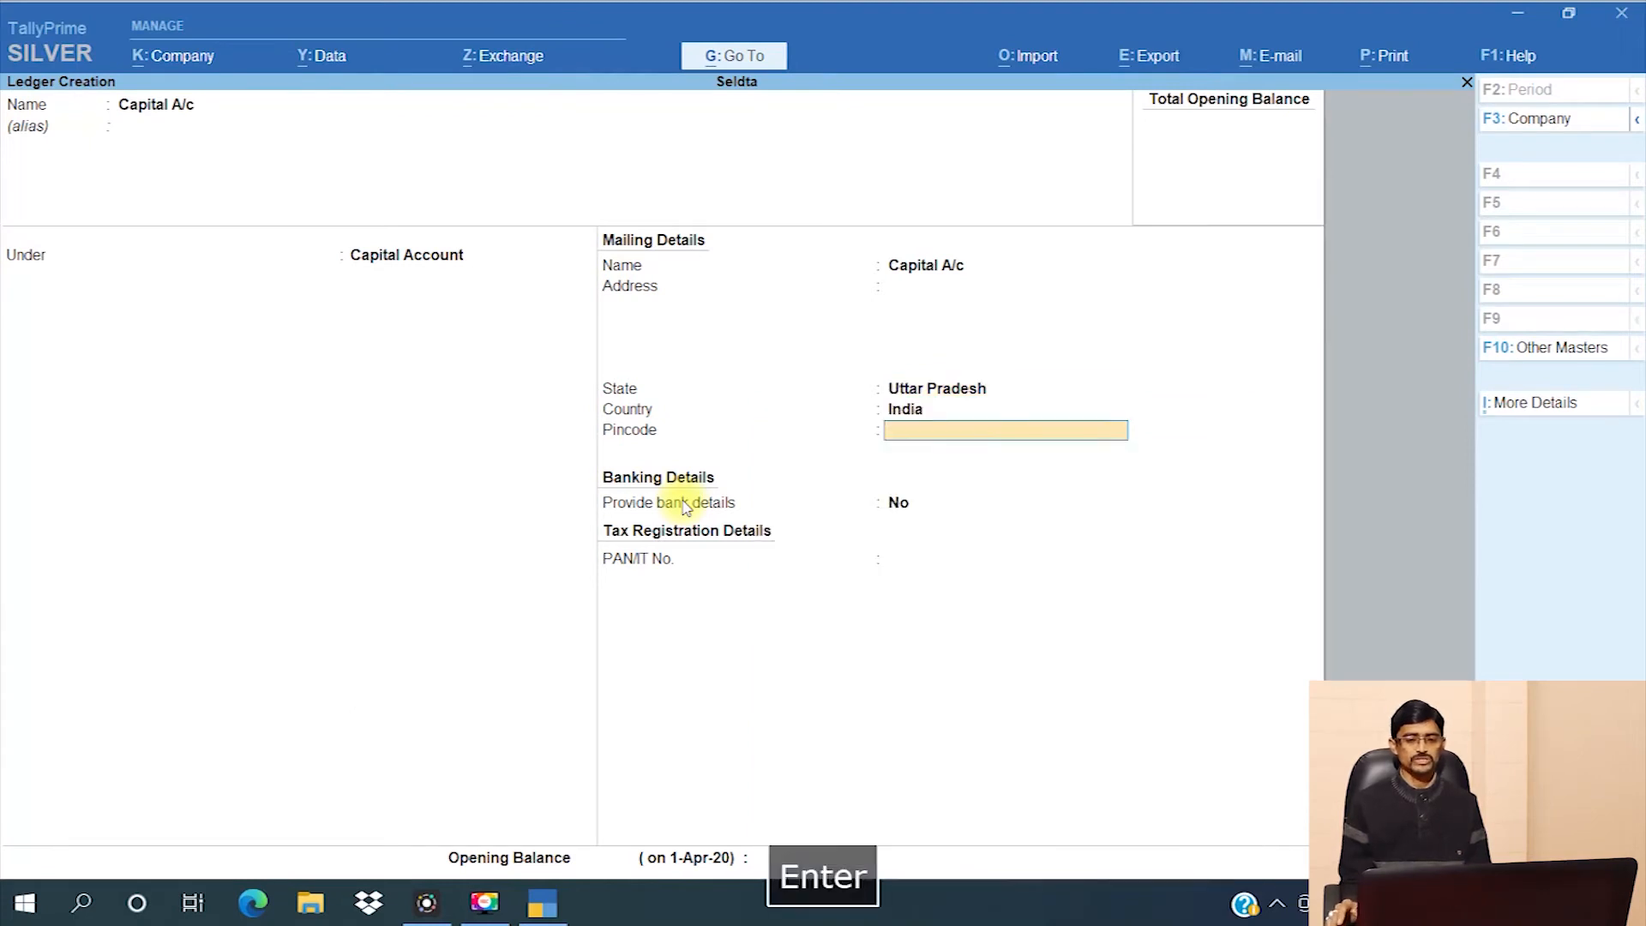
{"action": "key", "text": "Return"}
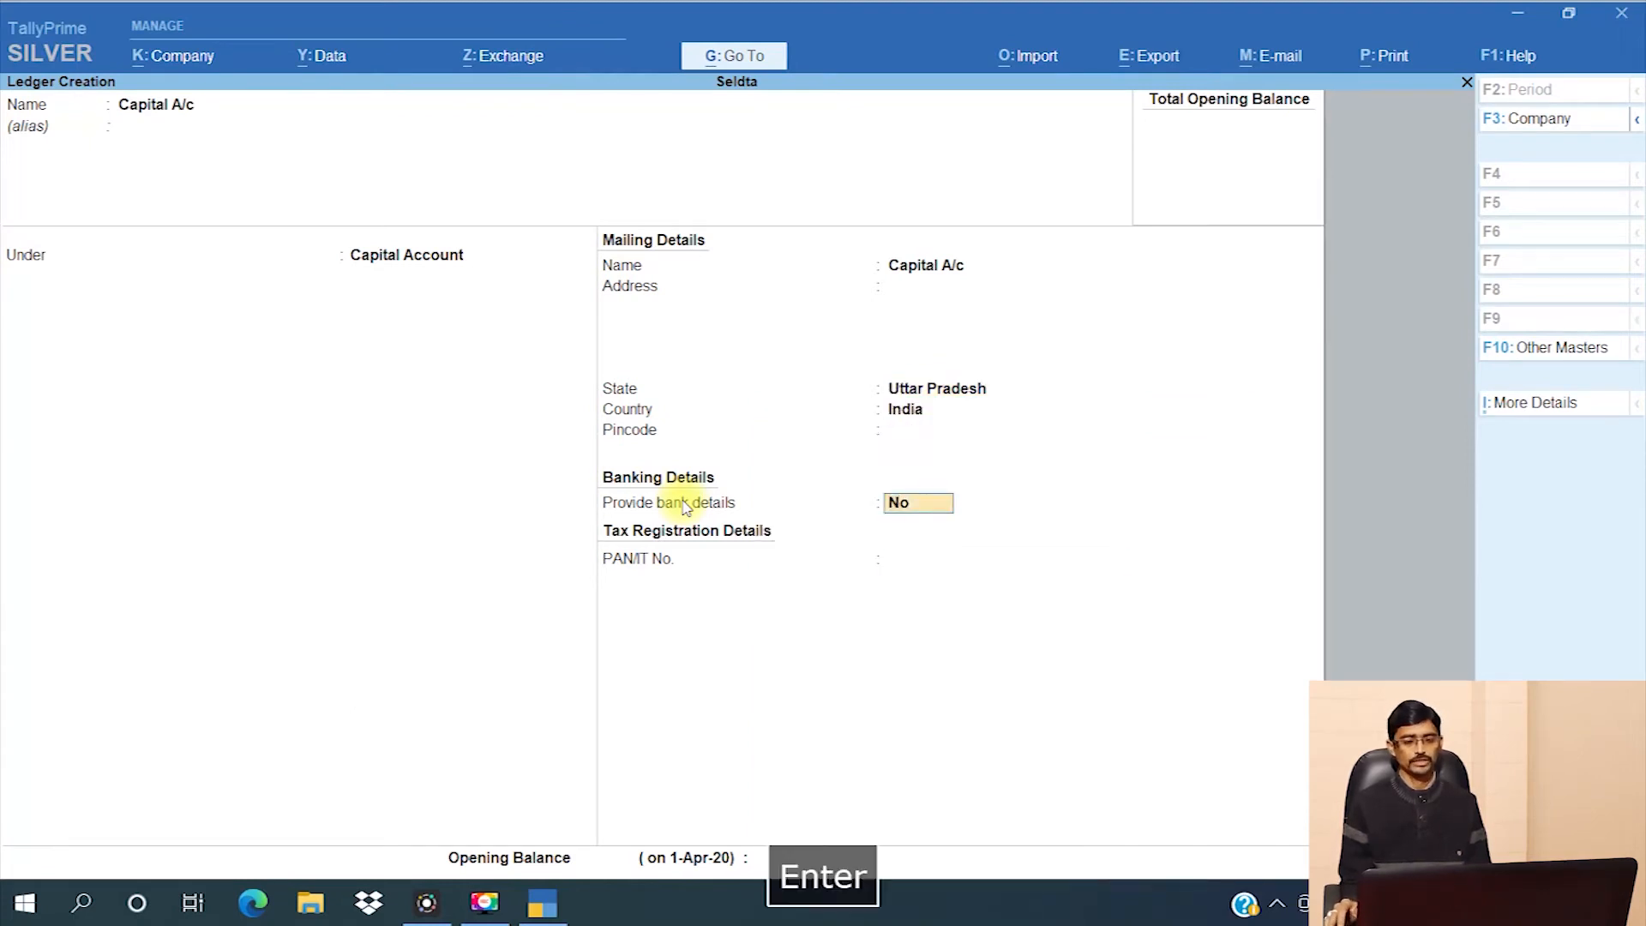
{"action": "key", "text": "Return"}
{"action": "key", "text": "Return"}
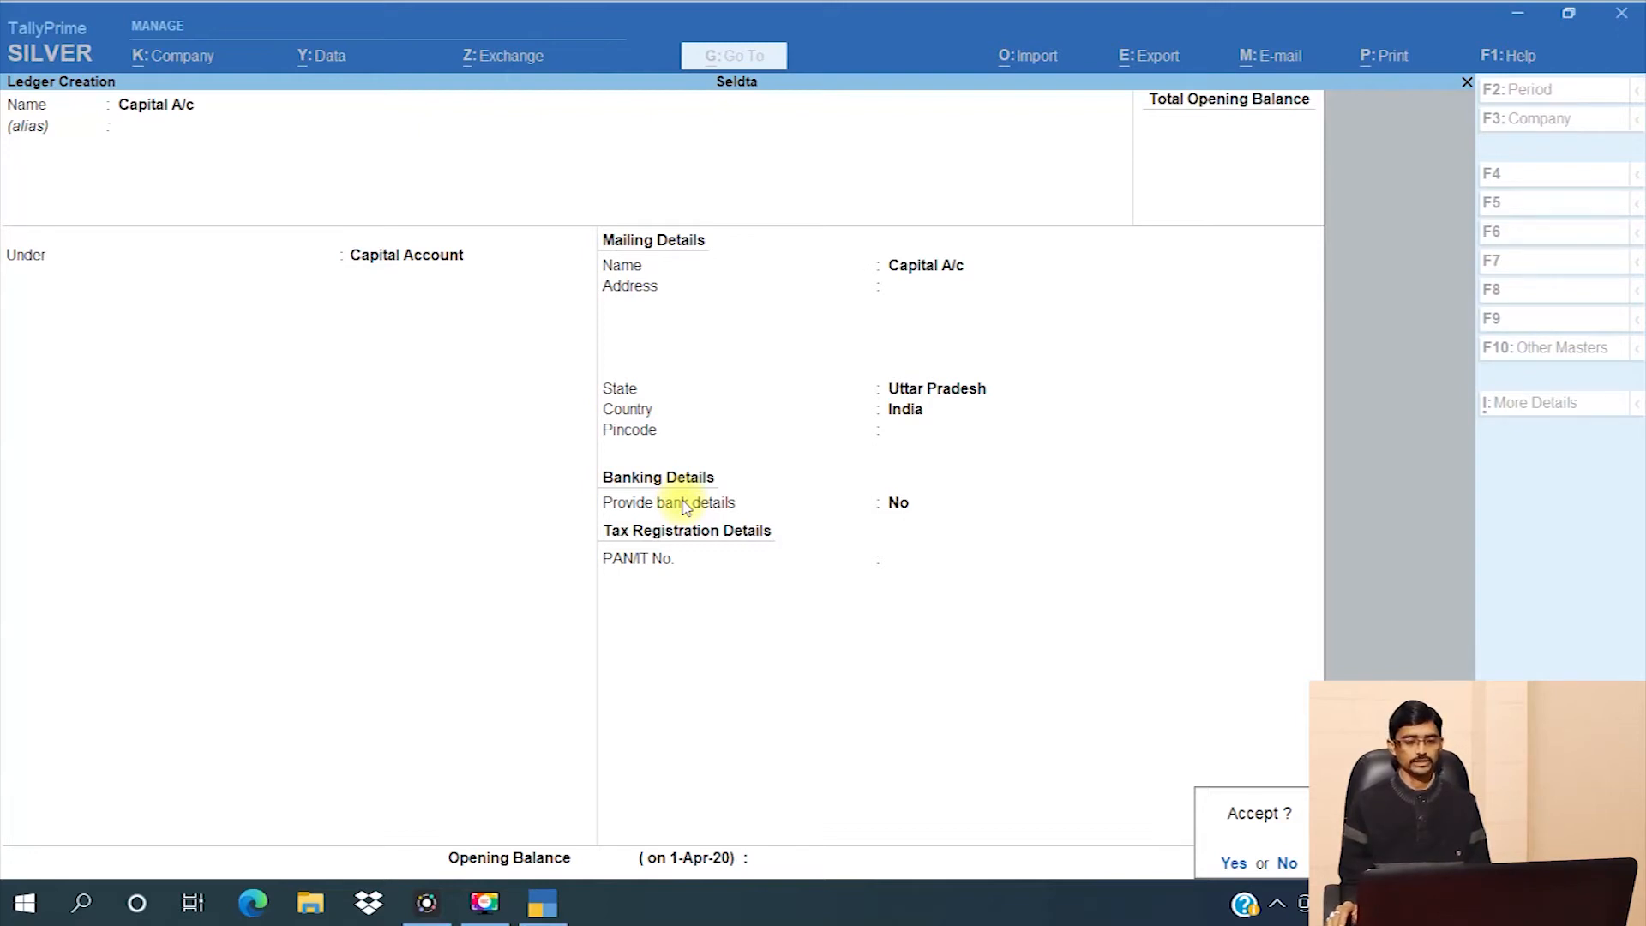
{"action": "key", "text": "y"}
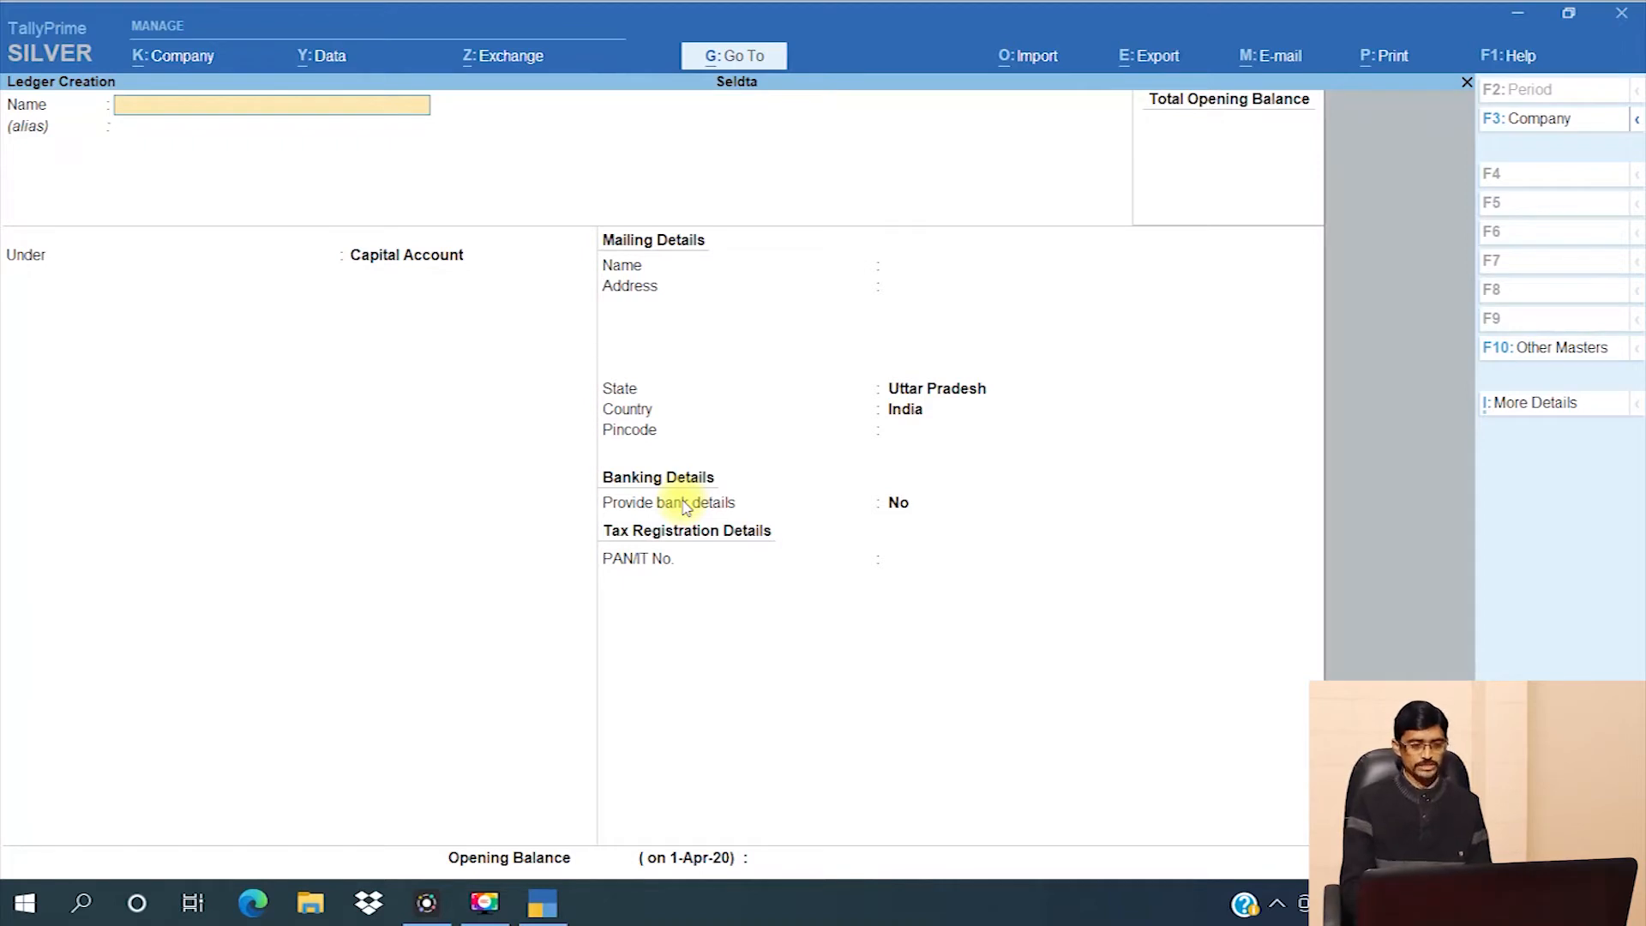
Step: Create a ledger named "Drawings A/c" under the Capital Account group with default details and no opening balance
{"action": "type", "text": "D"}
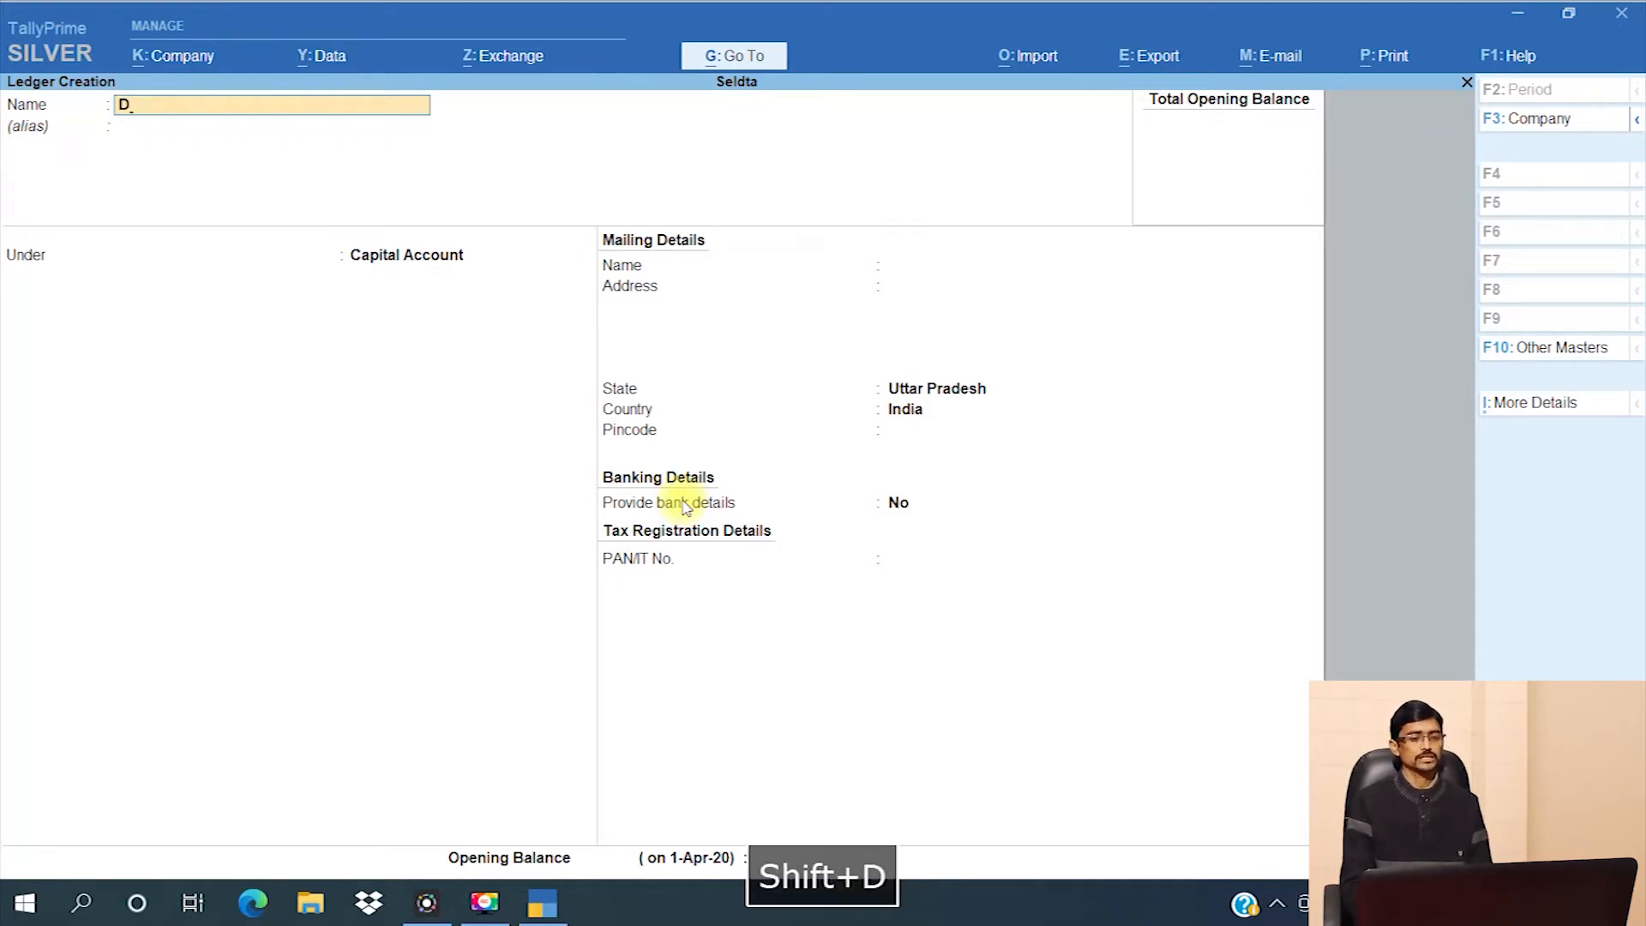
{"action": "type", "text": "rawings A/c"}
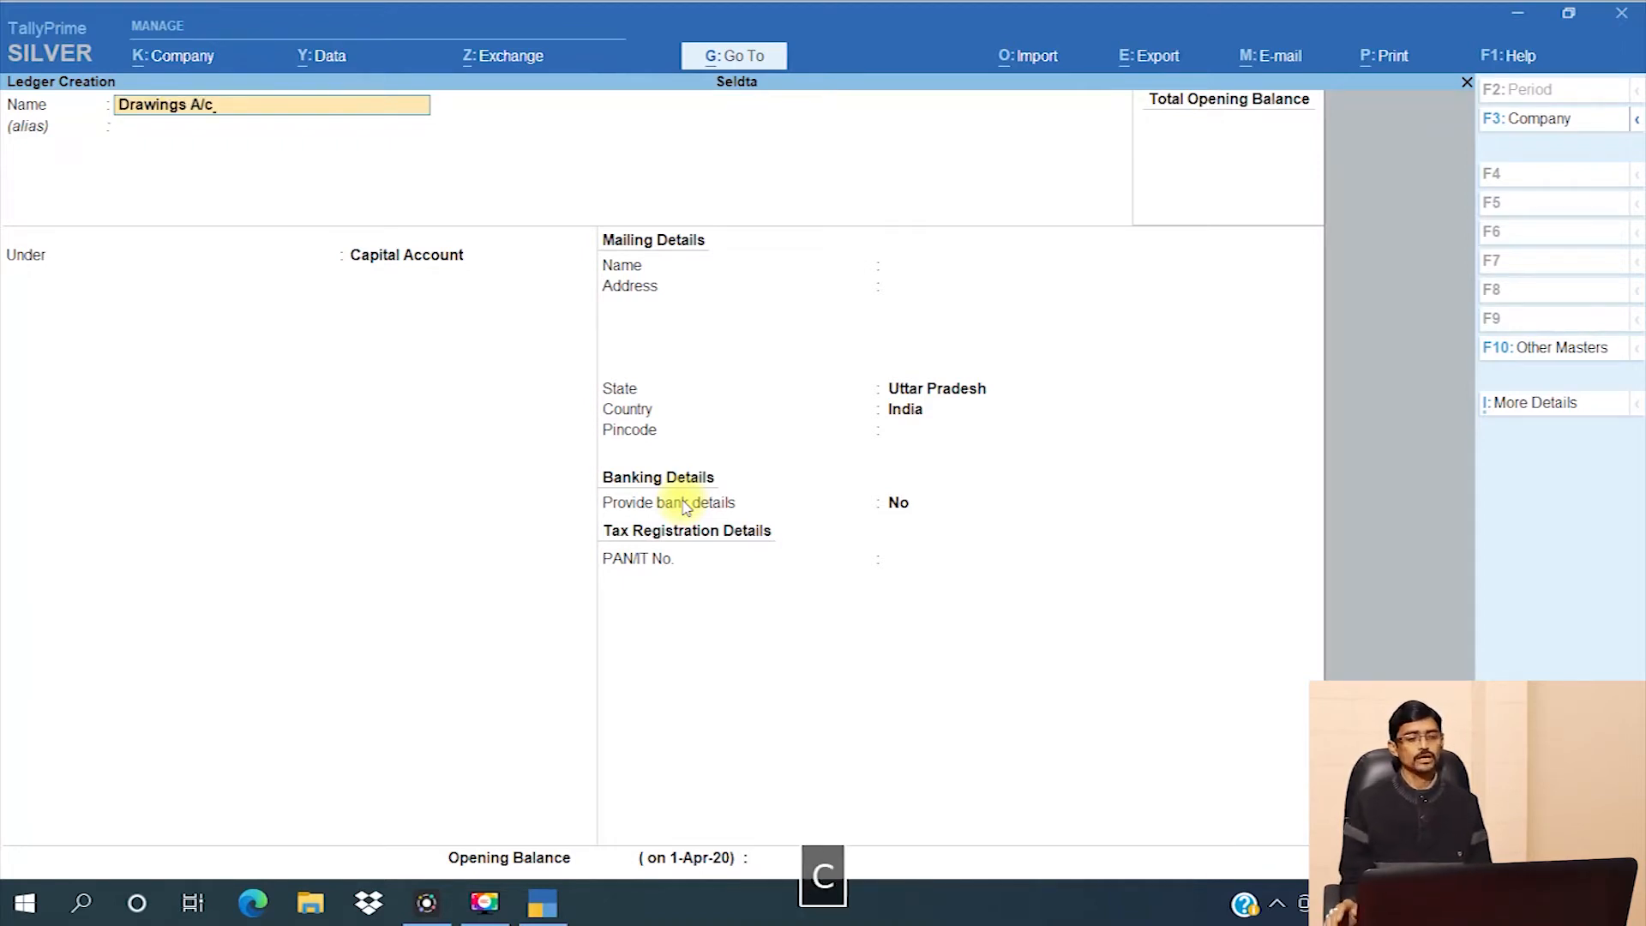
{"action": "key", "text": "Return"}
{"action": "key", "text": "Return"}
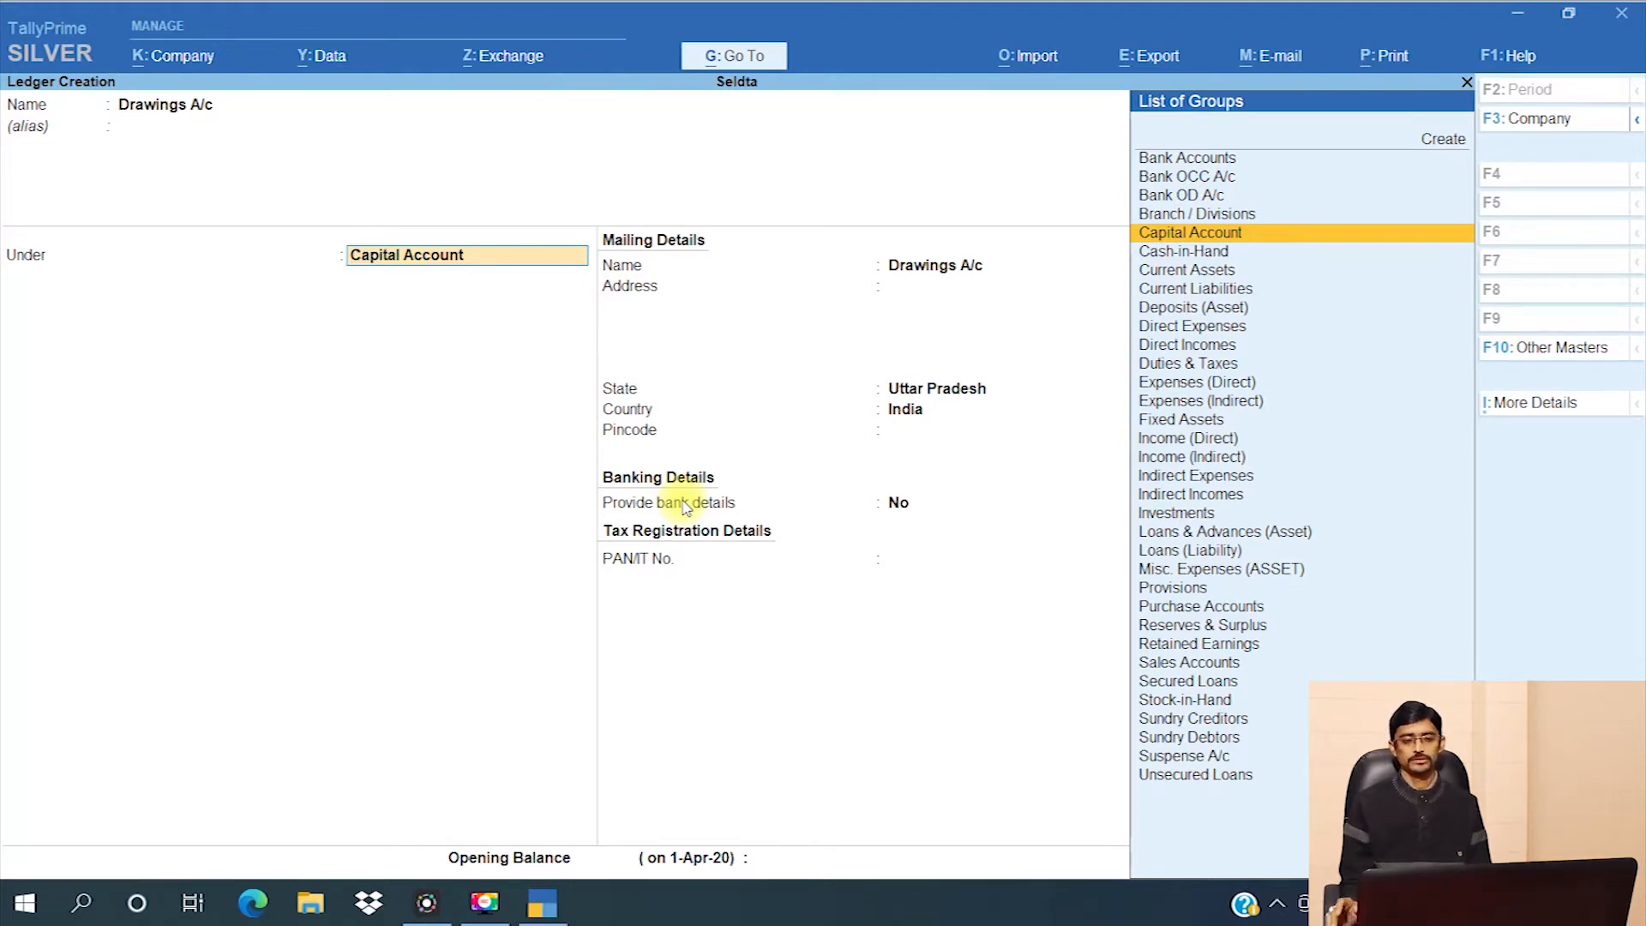
{"action": "key", "text": "Return"}
{"action": "key", "text": "Return"}
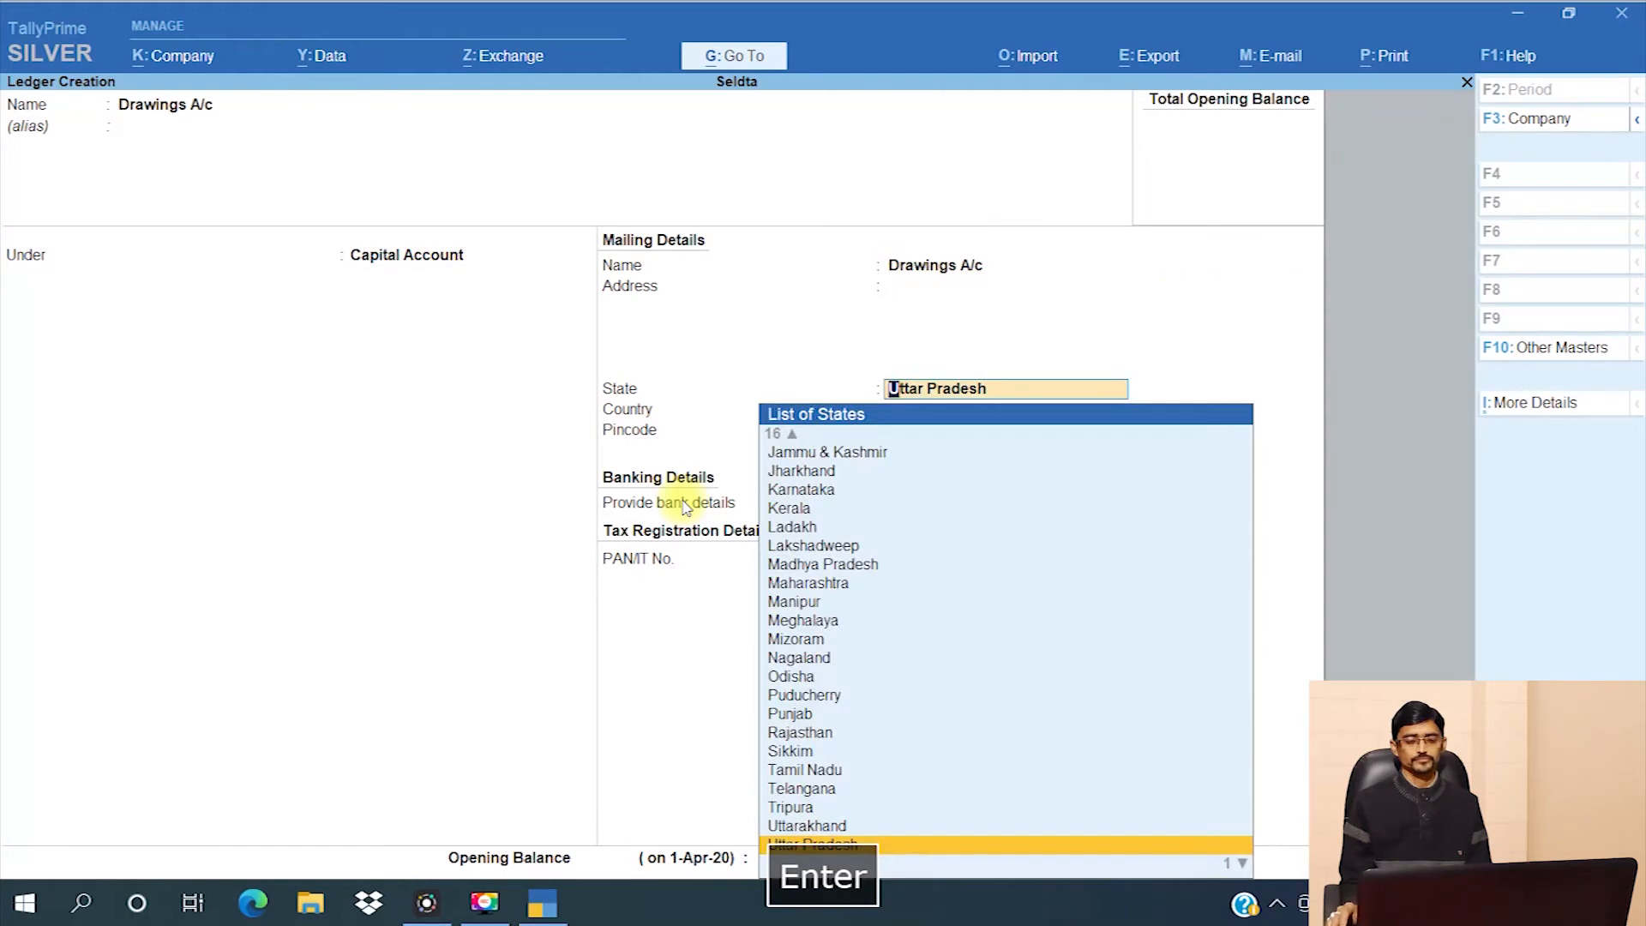
{"action": "key", "text": "Return"}
{"action": "key", "text": "Return"}
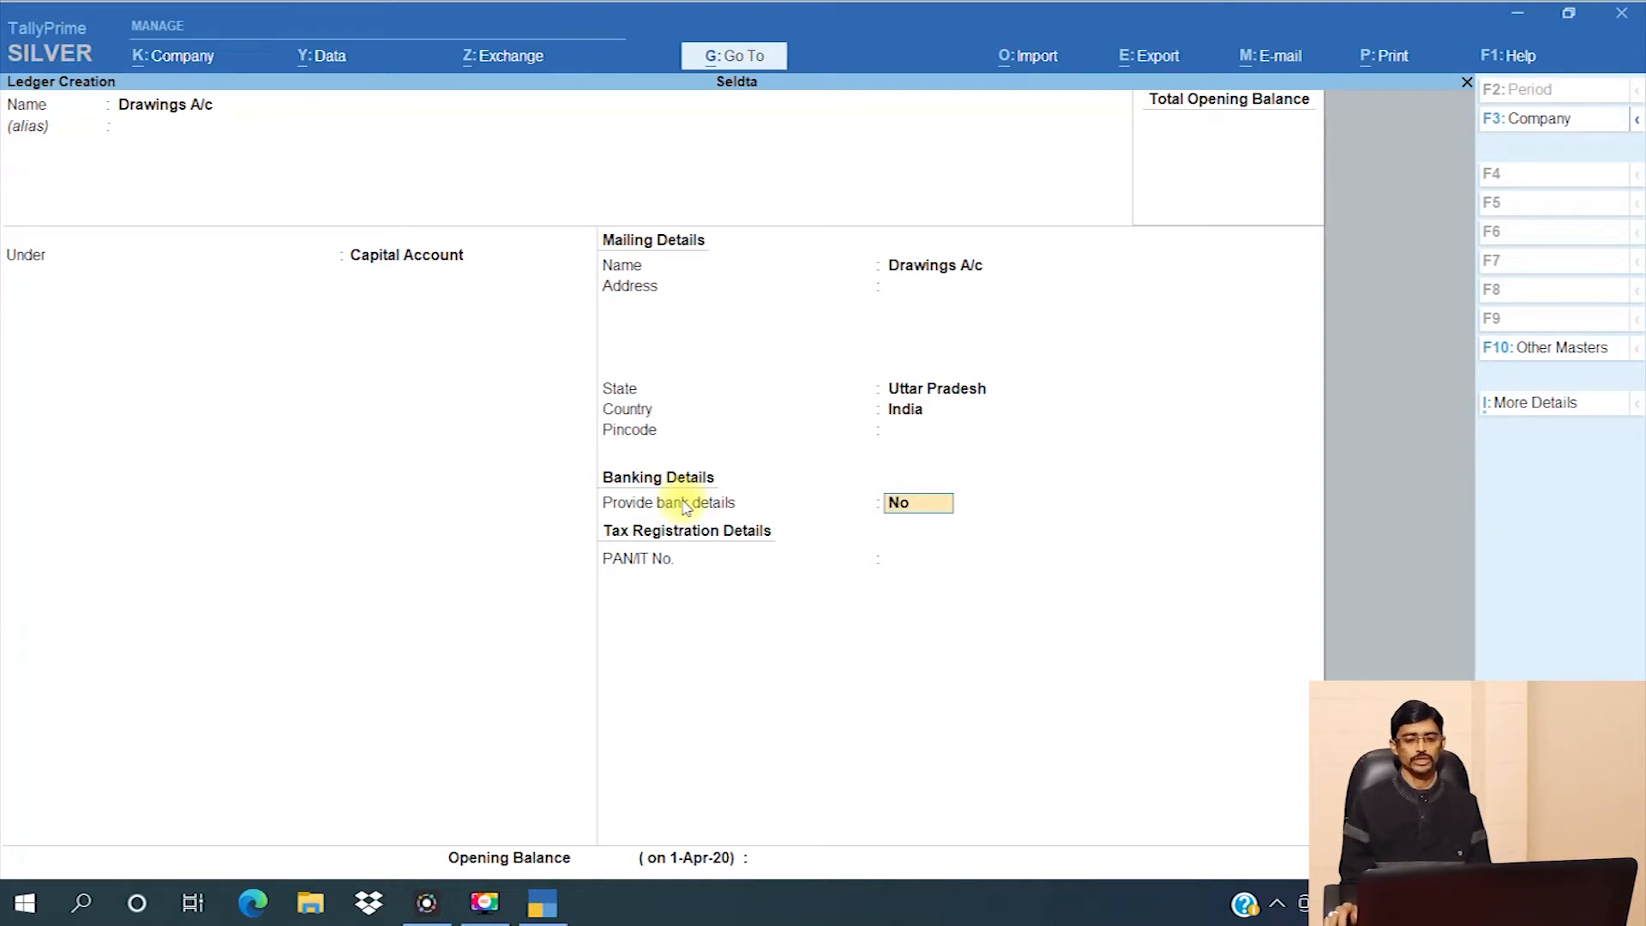
{"action": "key", "text": "Return"}
{"action": "key", "text": "Return"}
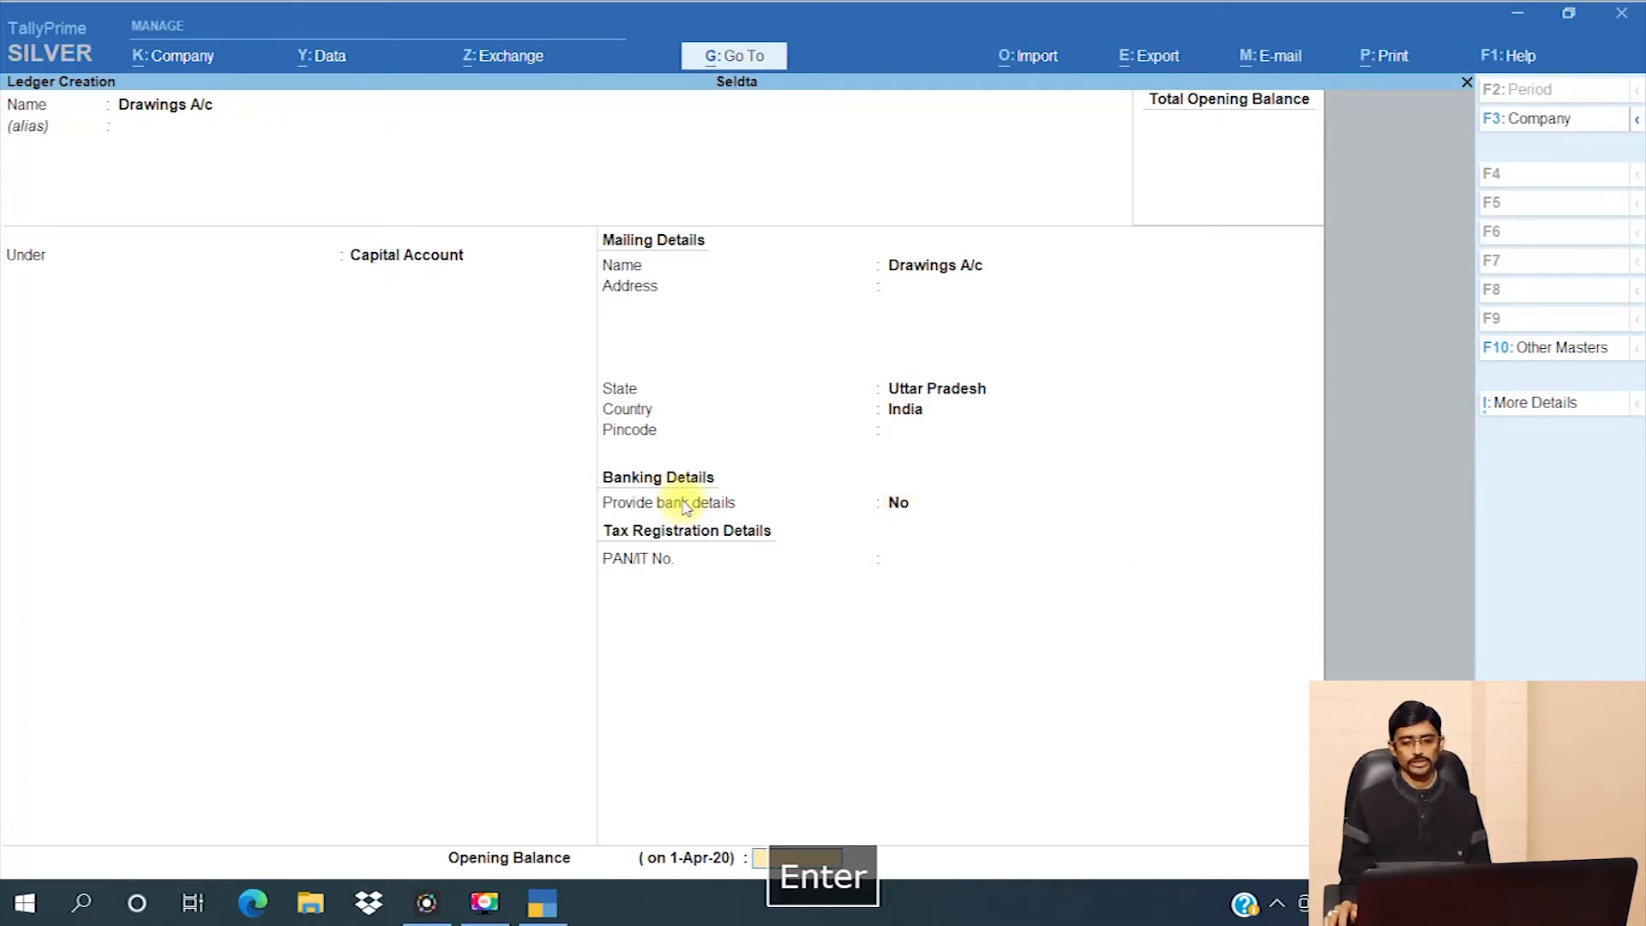
{"action": "key", "text": "Return"}
{"action": "key", "text": "Return"}
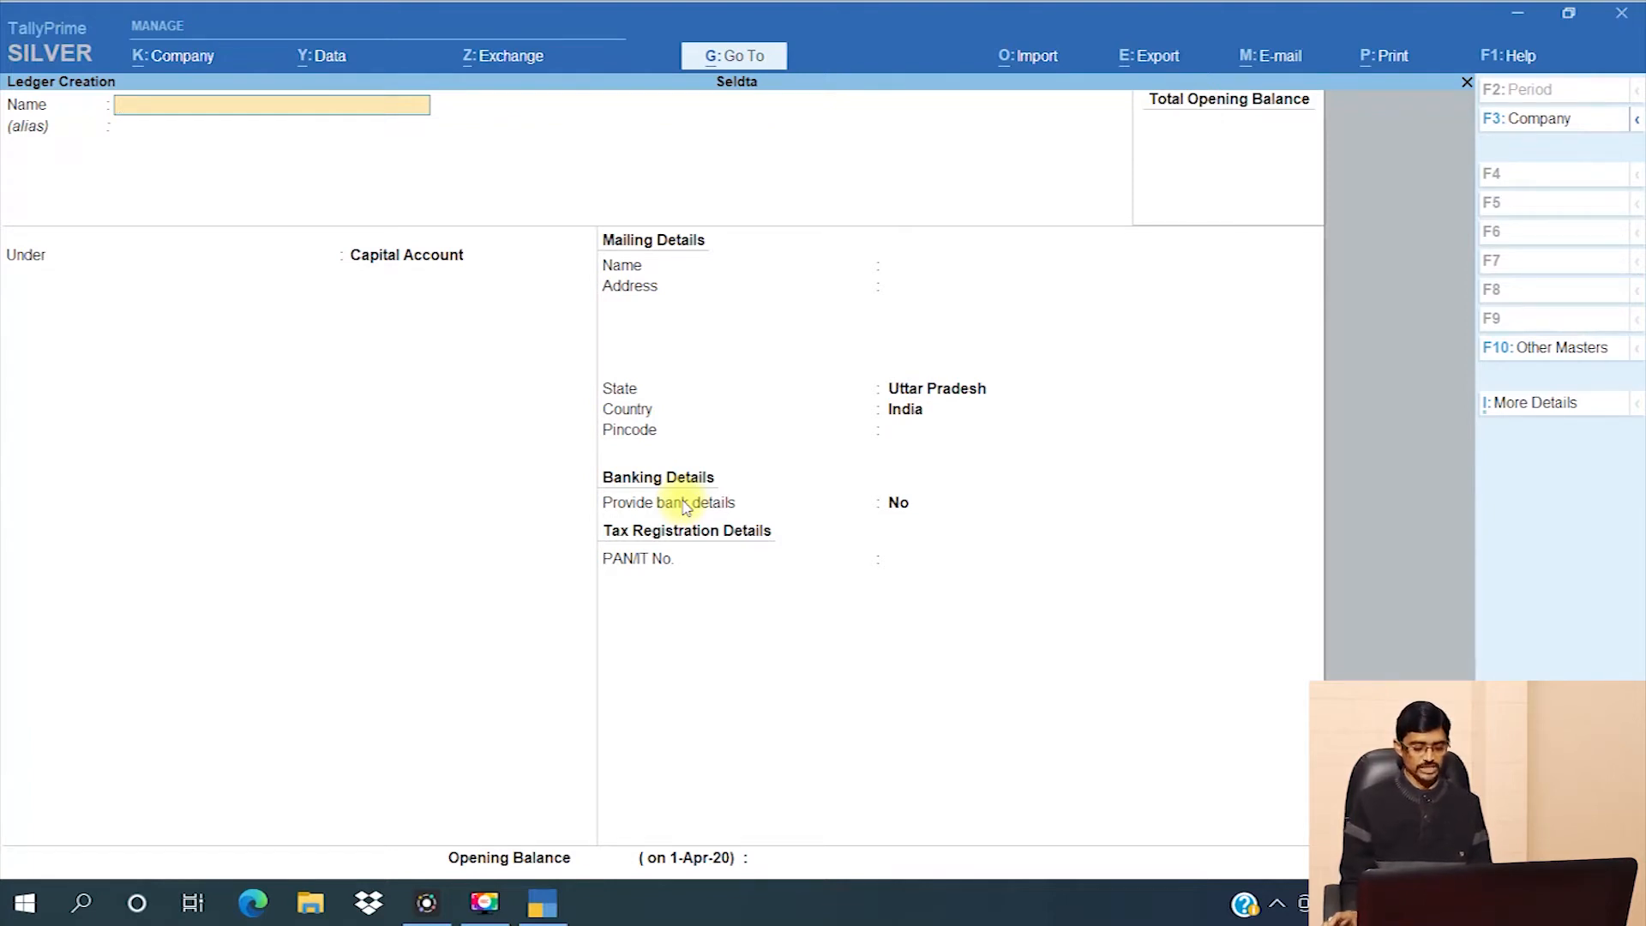
Step: Create a ledger named "Purchase A/c" under Purchase Accounts, with type of ledger Not Applicable and no bank details or opening balance
{"action": "type", "text": "P"}
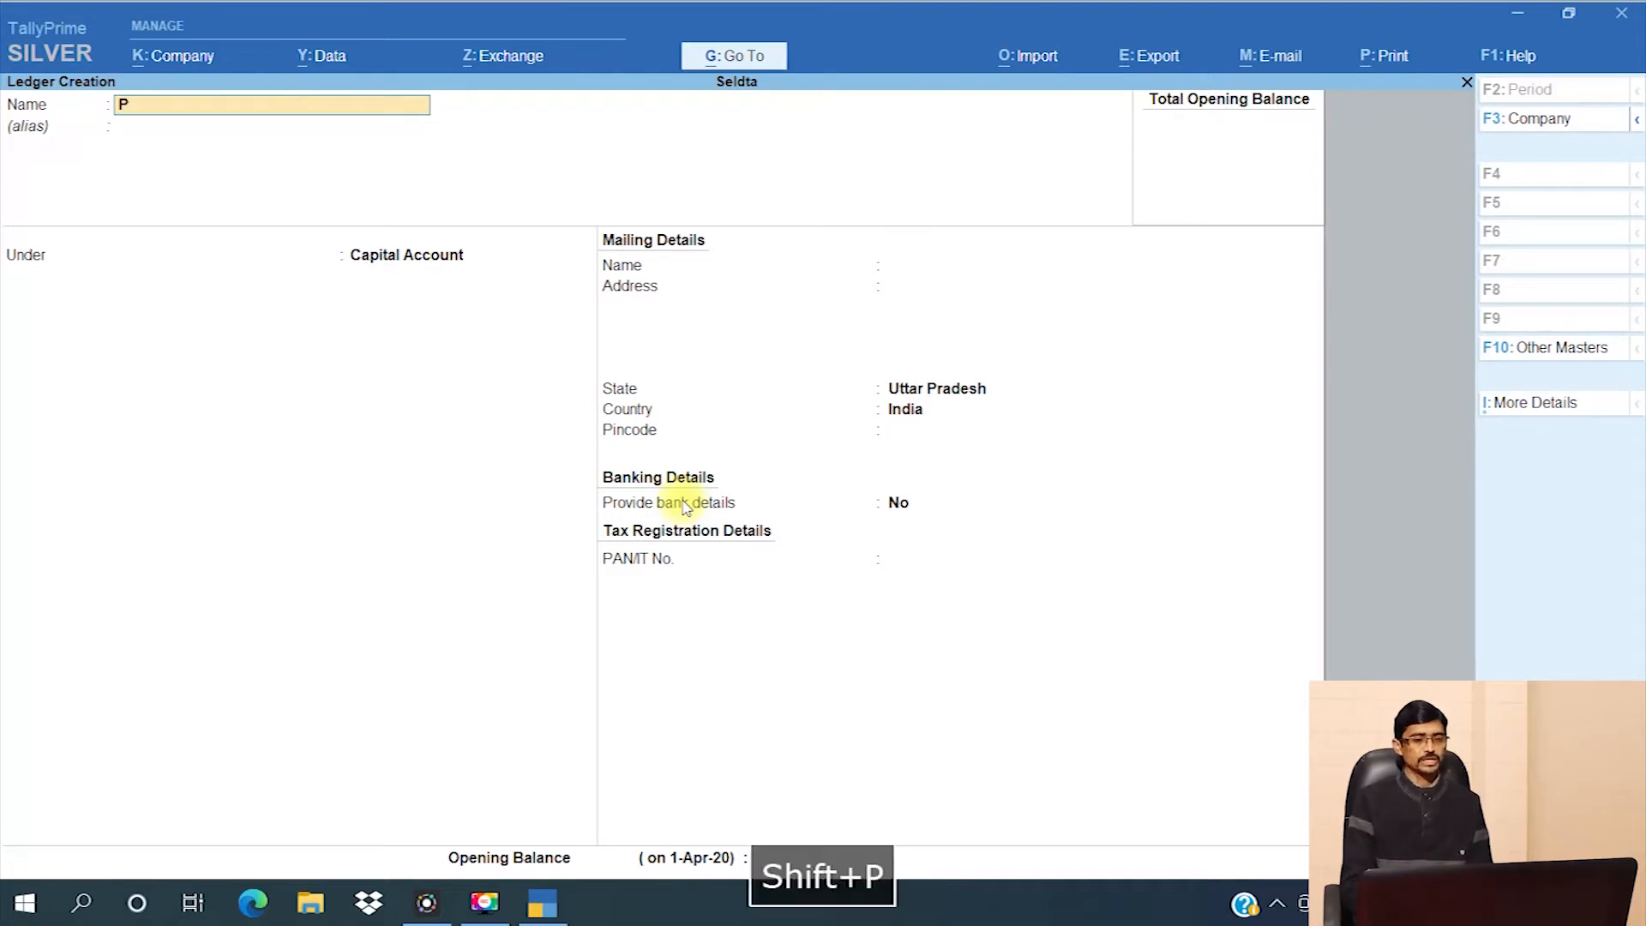
{"action": "type", "text": "urchase A/c"}
{"action": "key", "text": "Return"}
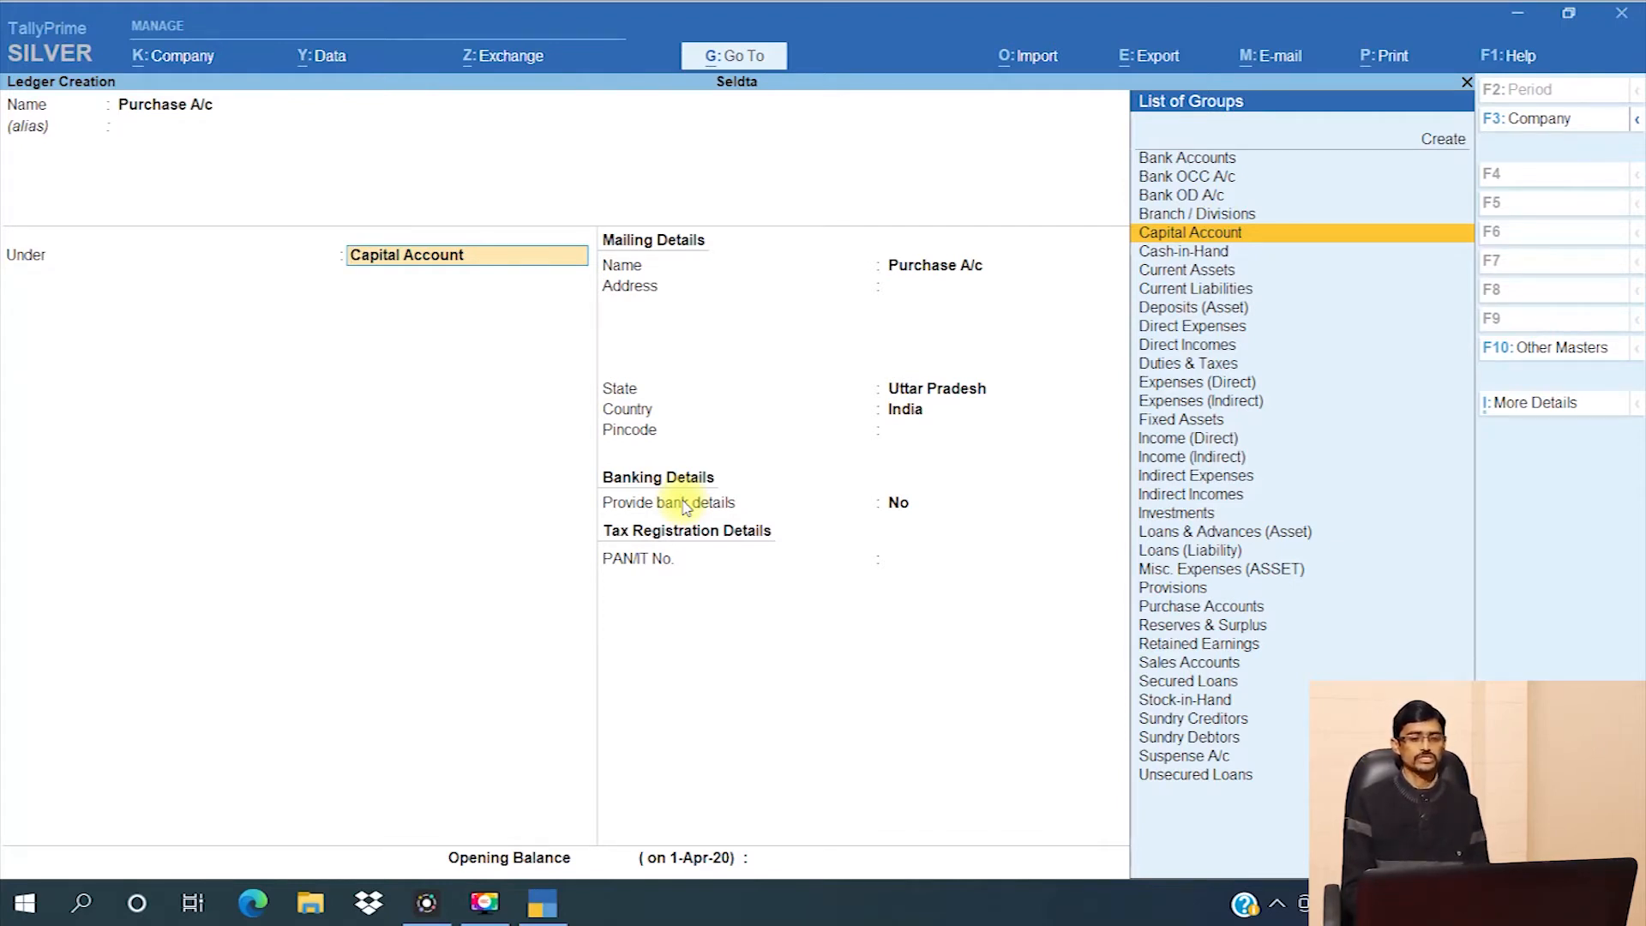
{"action": "type", "text": "P"}
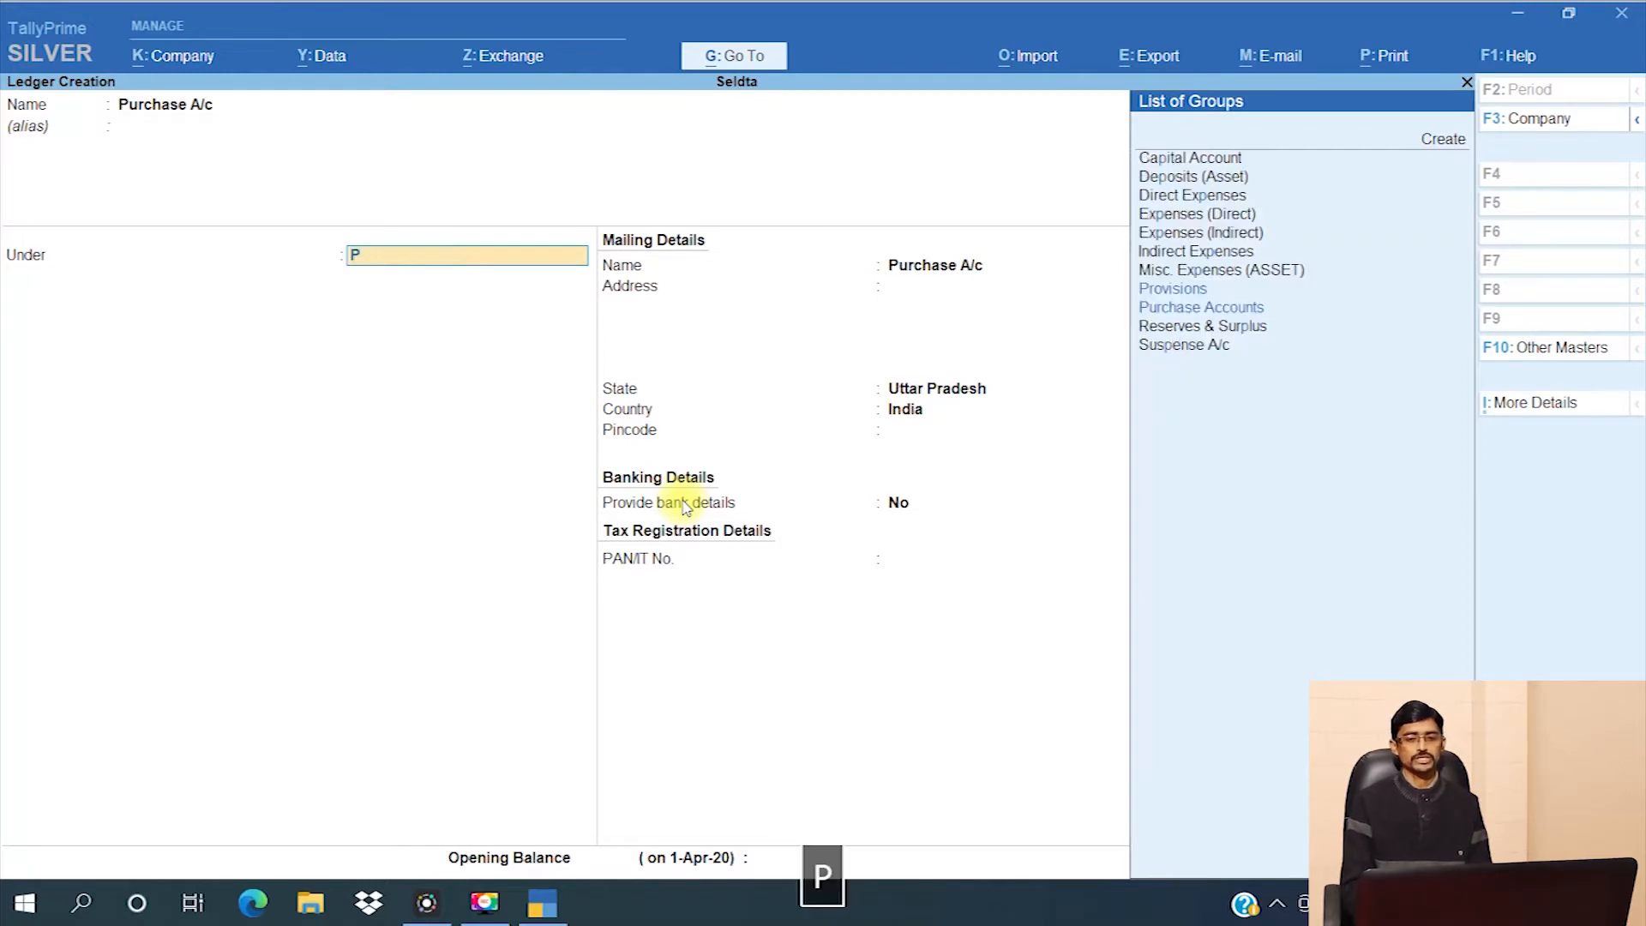
{"action": "type", "text": "u"}
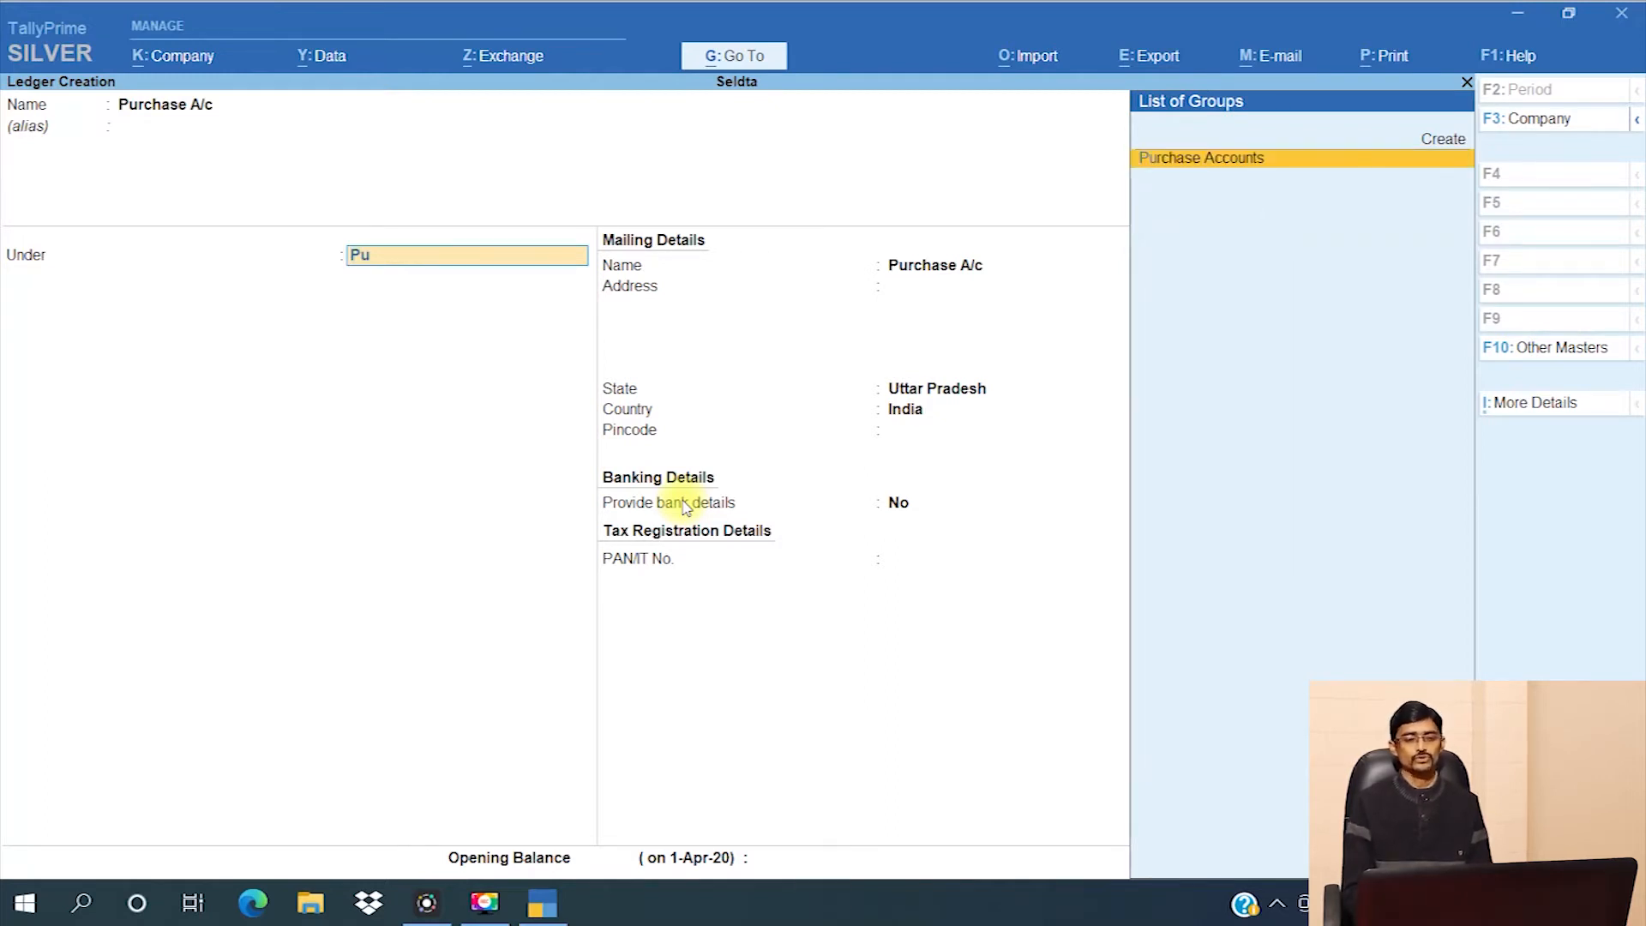
{"action": "key", "text": "Return"}
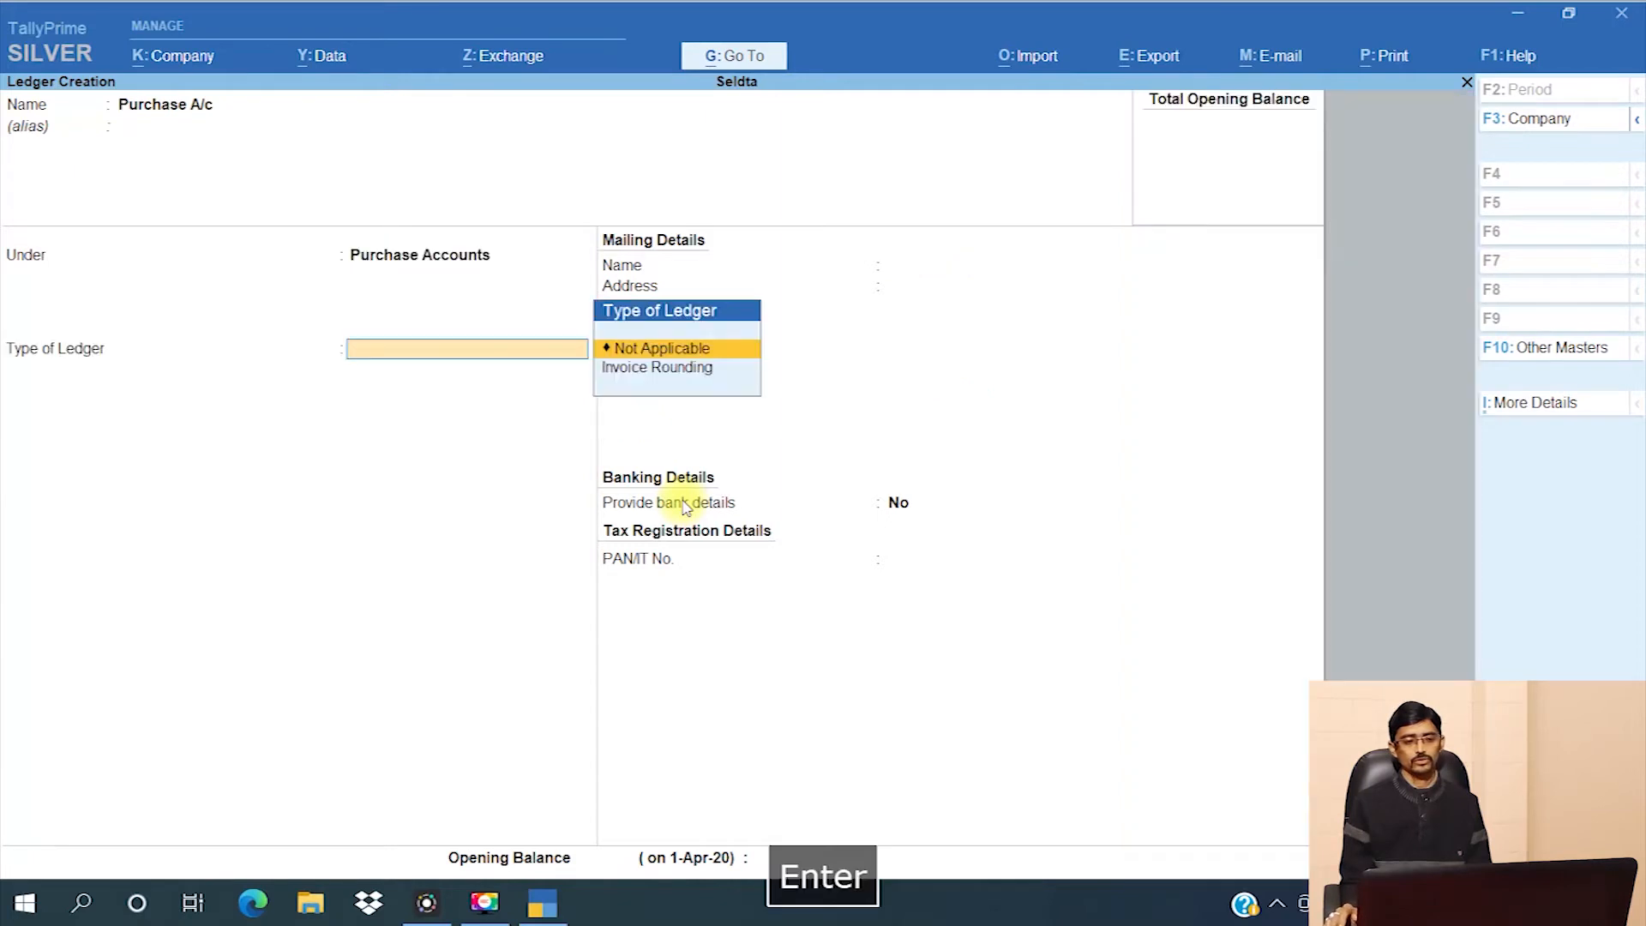
{"action": "key", "text": "Return"}
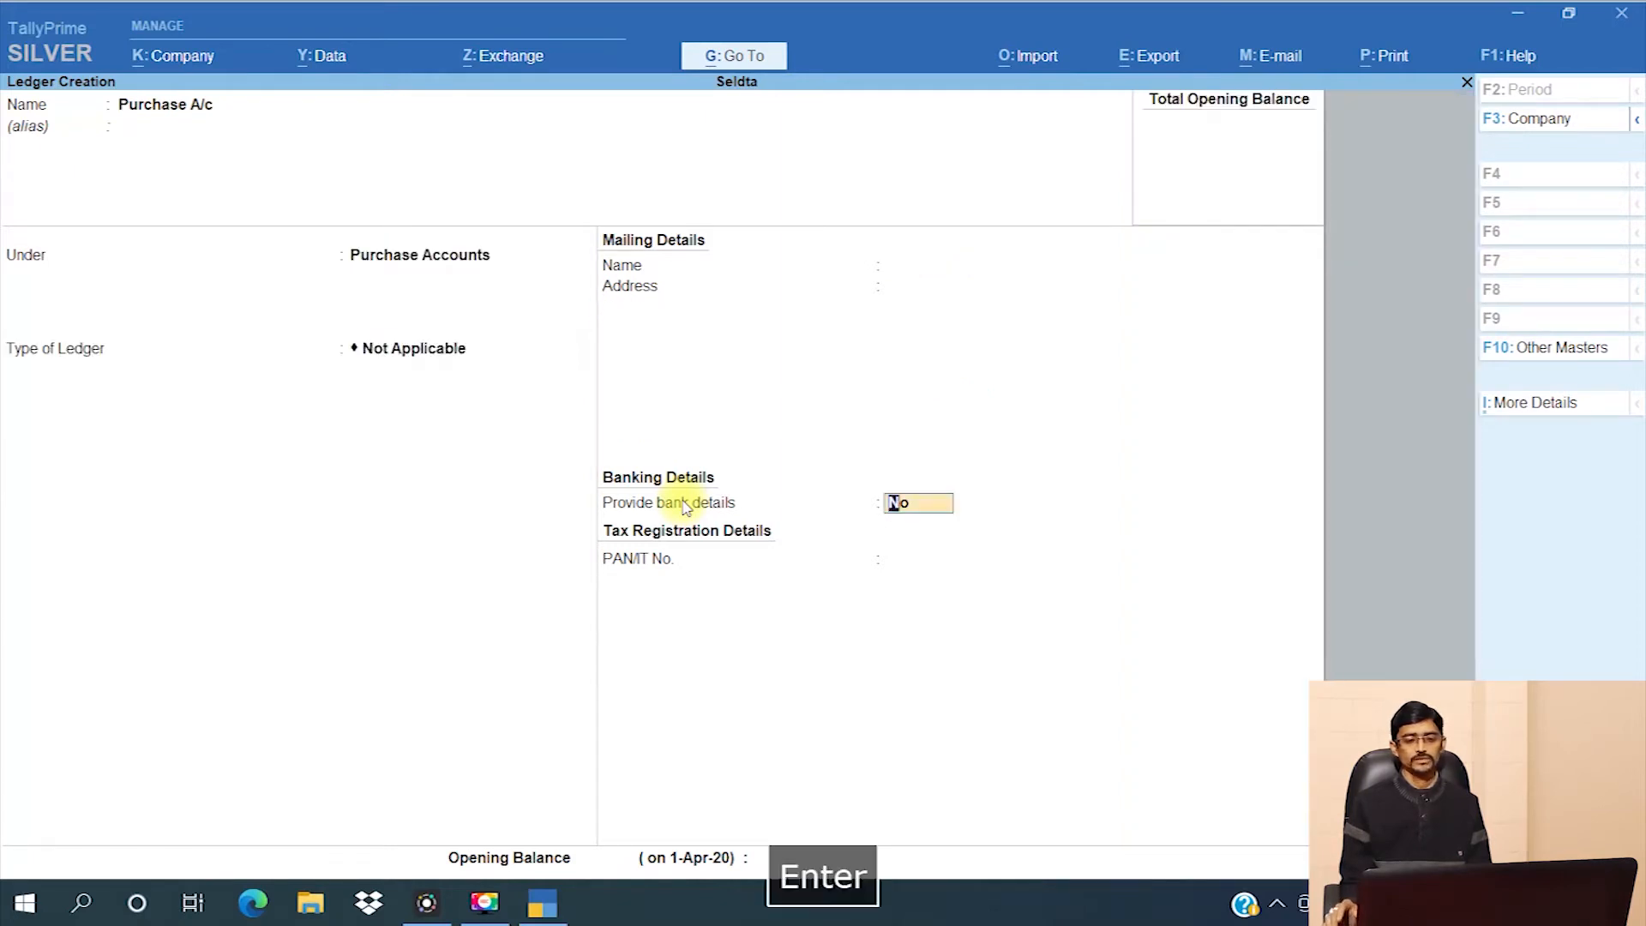
{"action": "key", "text": "Return"}
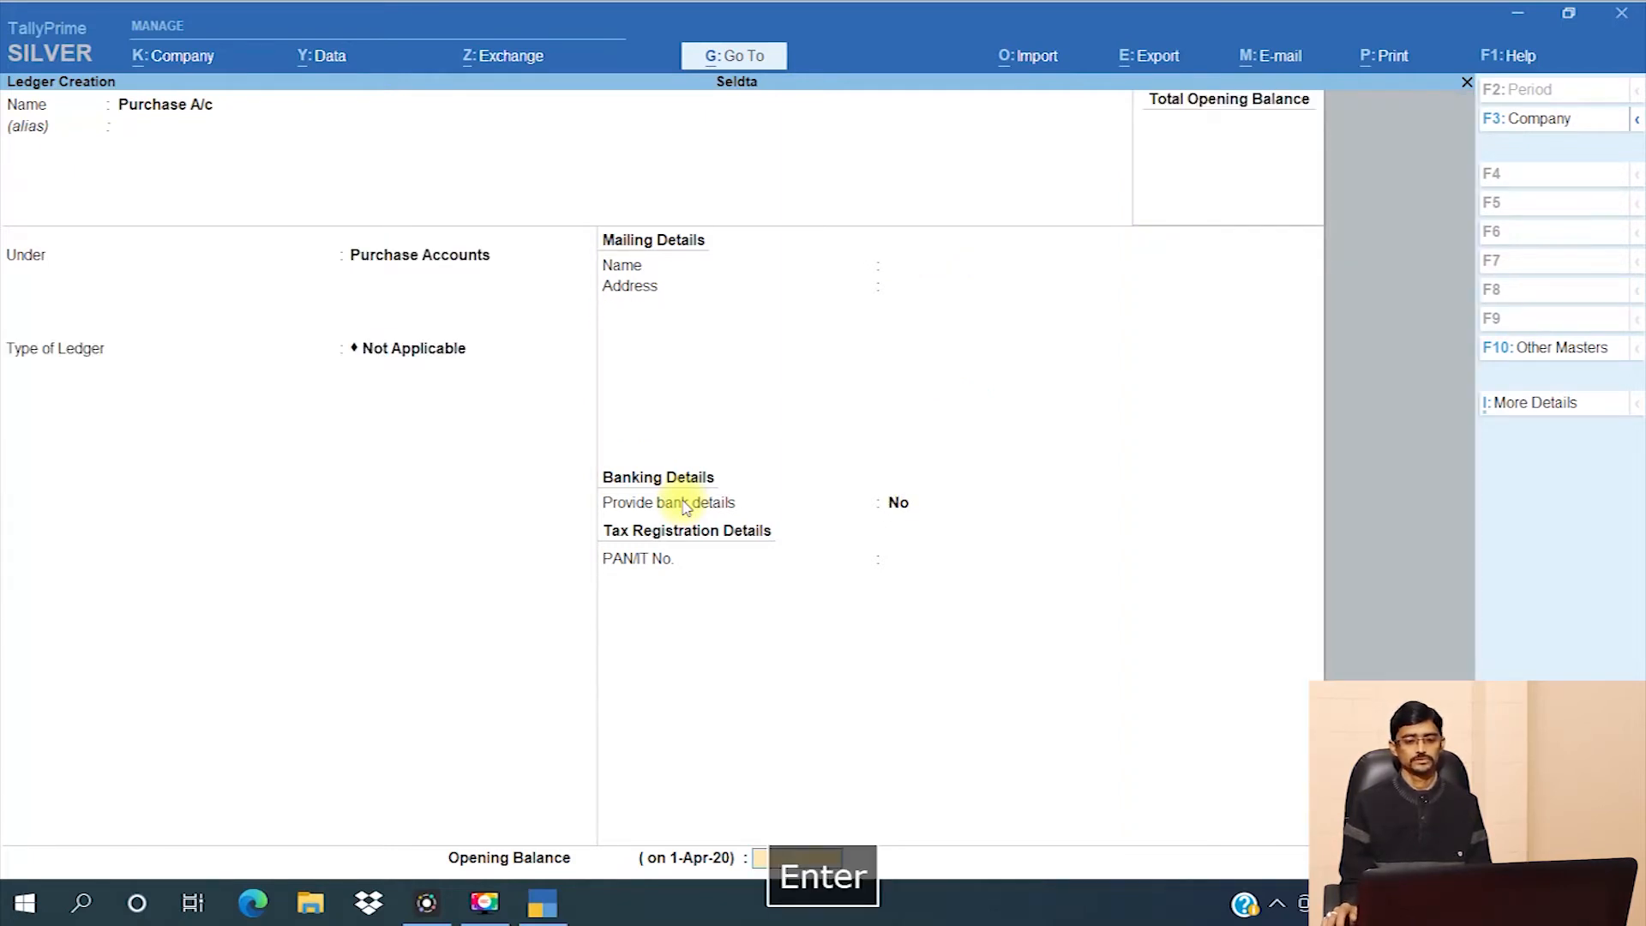
{"action": "key", "text": "Return"}
{"action": "key", "text": "Return"}
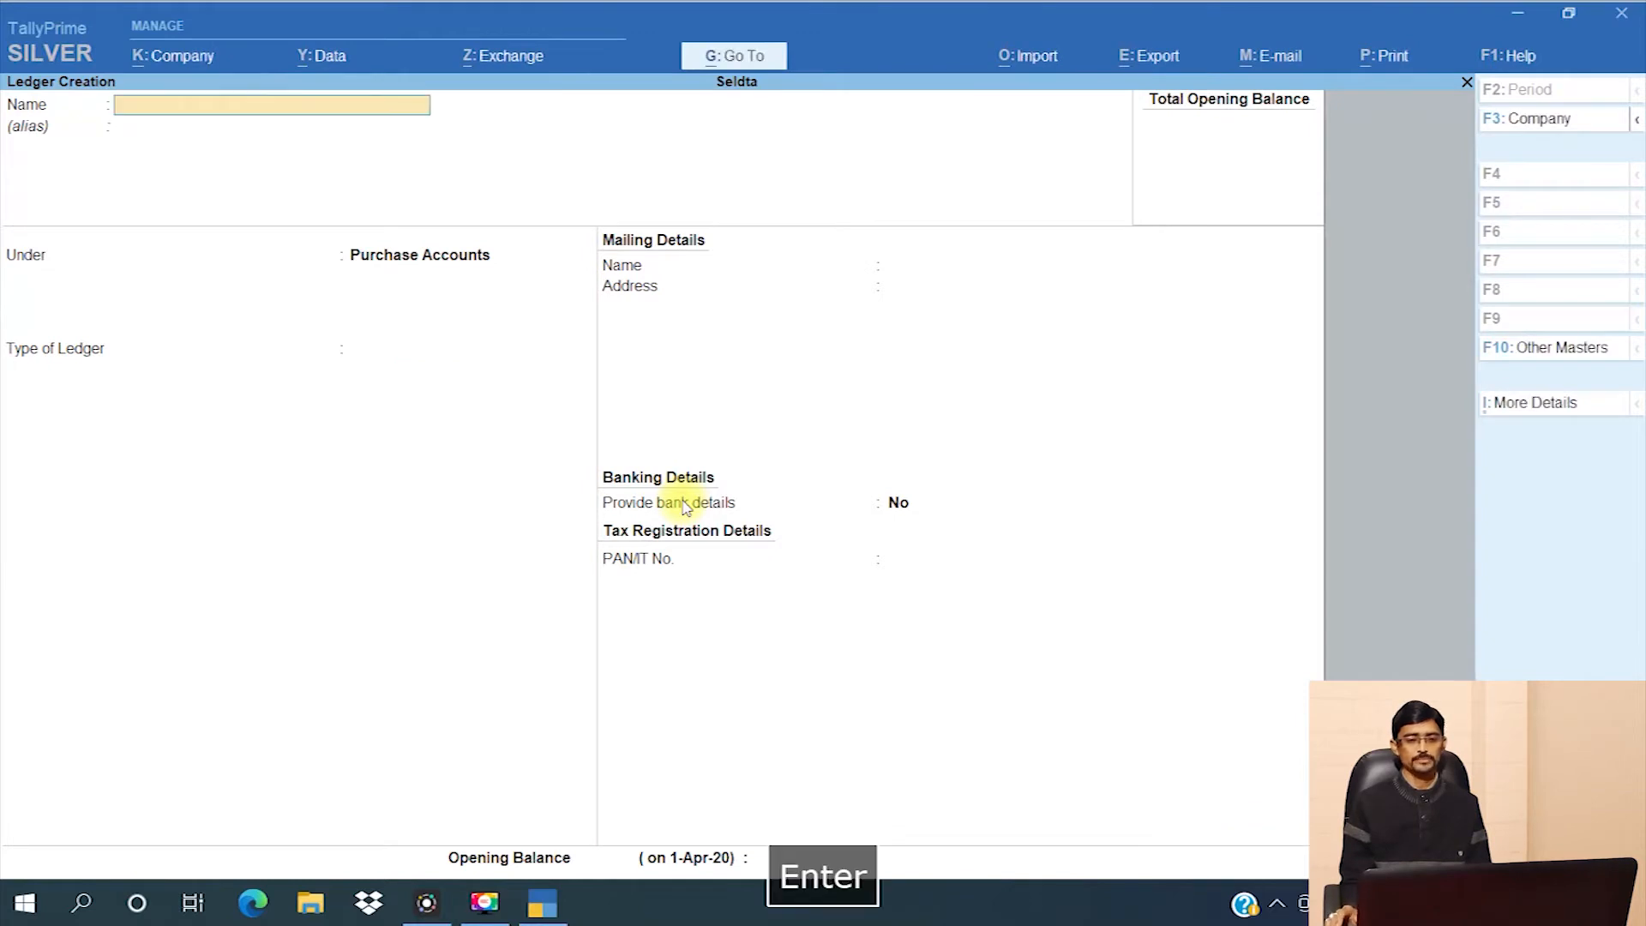
Step: Create a ledger named "Sales A/c" under Sales Accounts, with type of ledger Not Applicable and no bank details, and leave ledger creation
{"action": "type", "text": "Sales"}
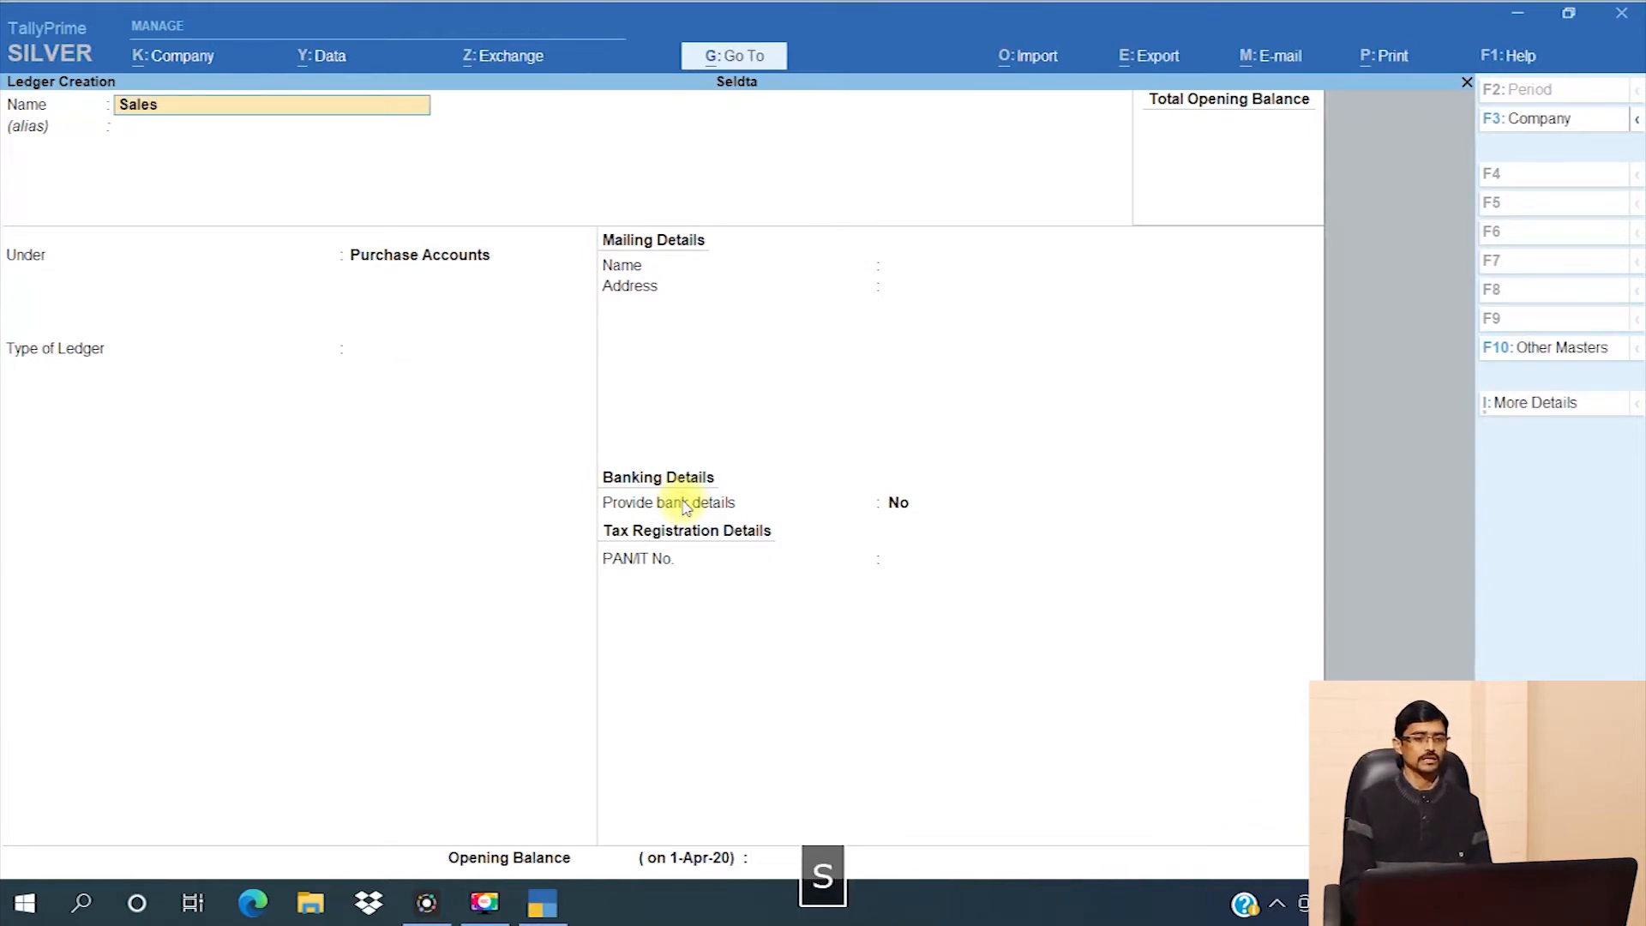
{"action": "type", "text": " a"}
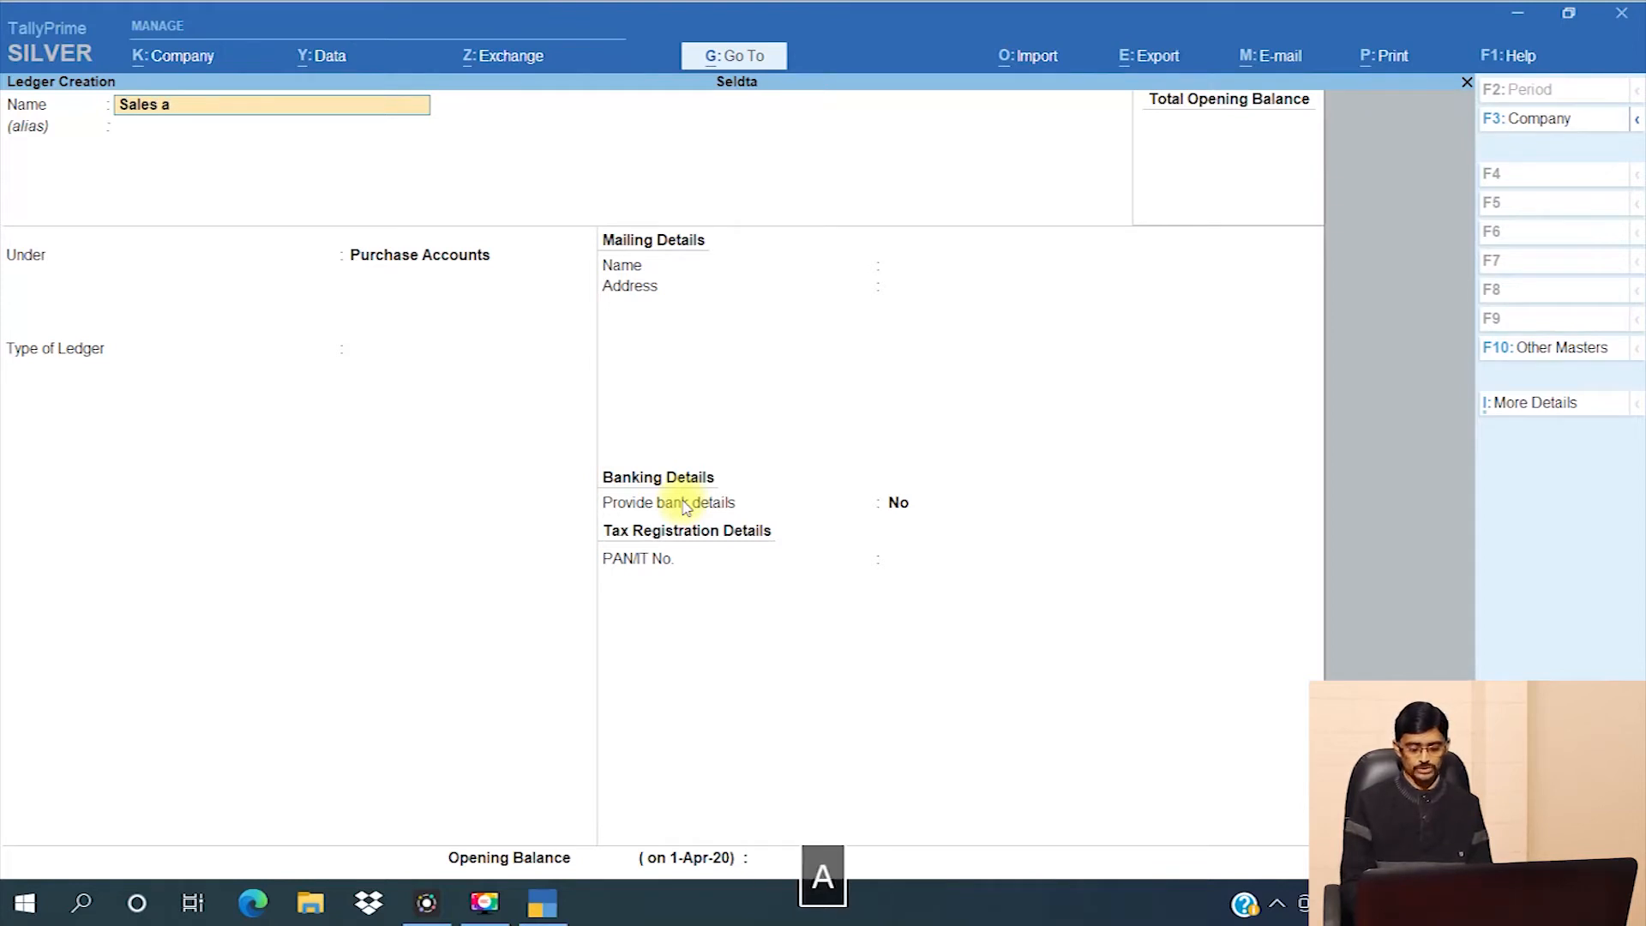
{"action": "type", "text": "/c"}
{"action": "key", "text": "Return"}
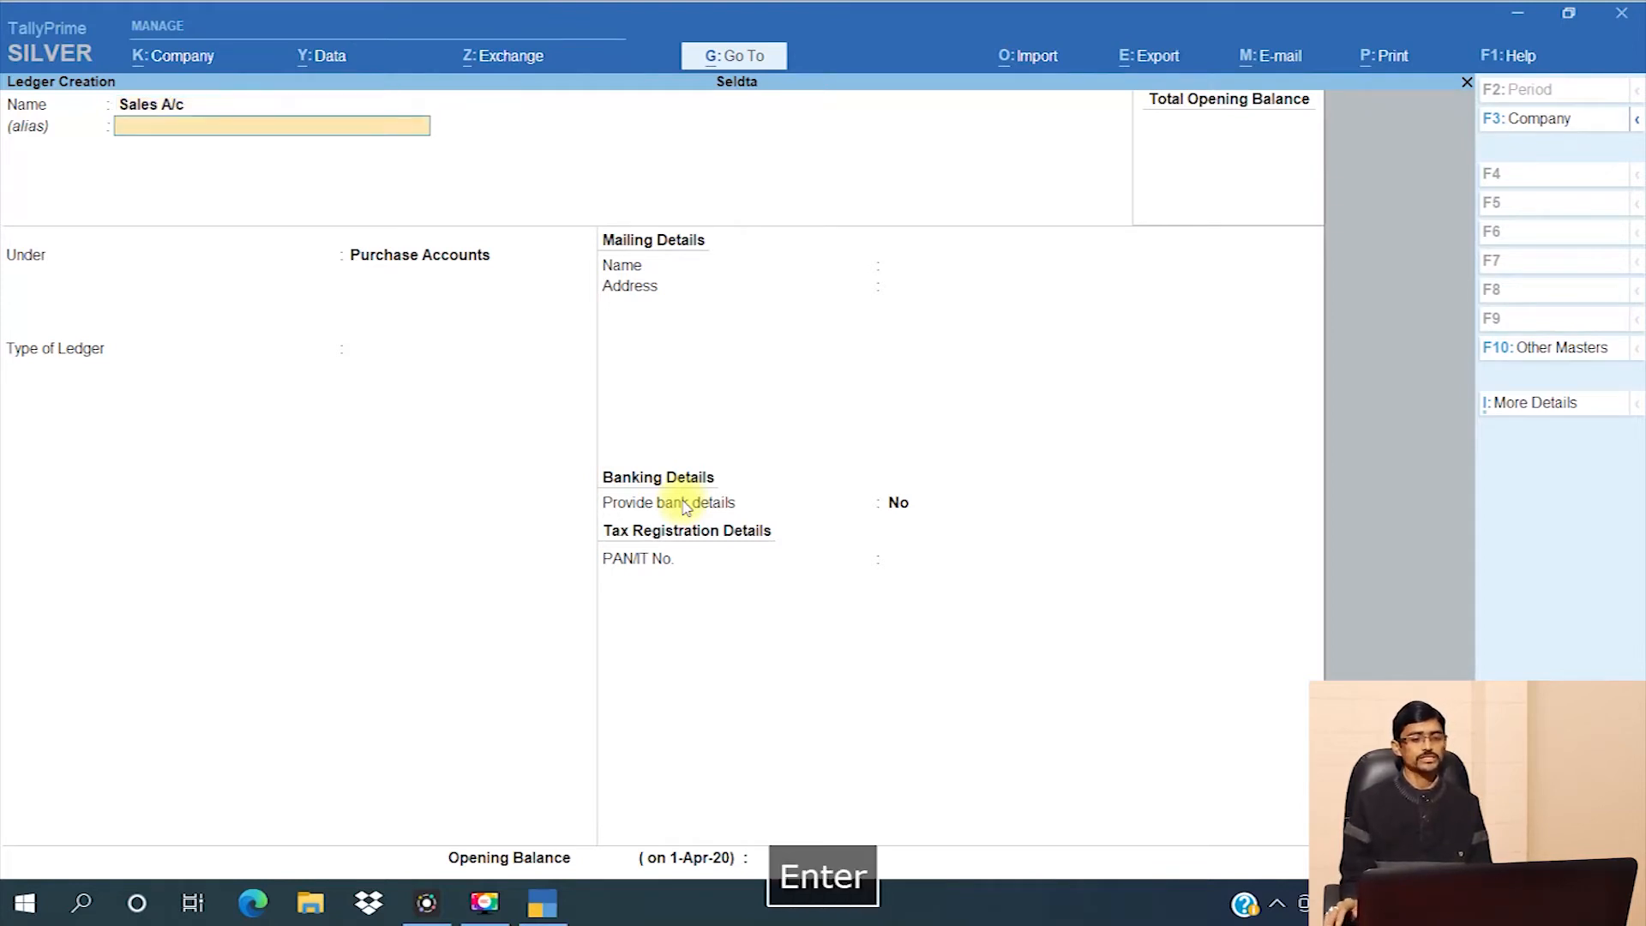
{"action": "key", "text": "Return"}
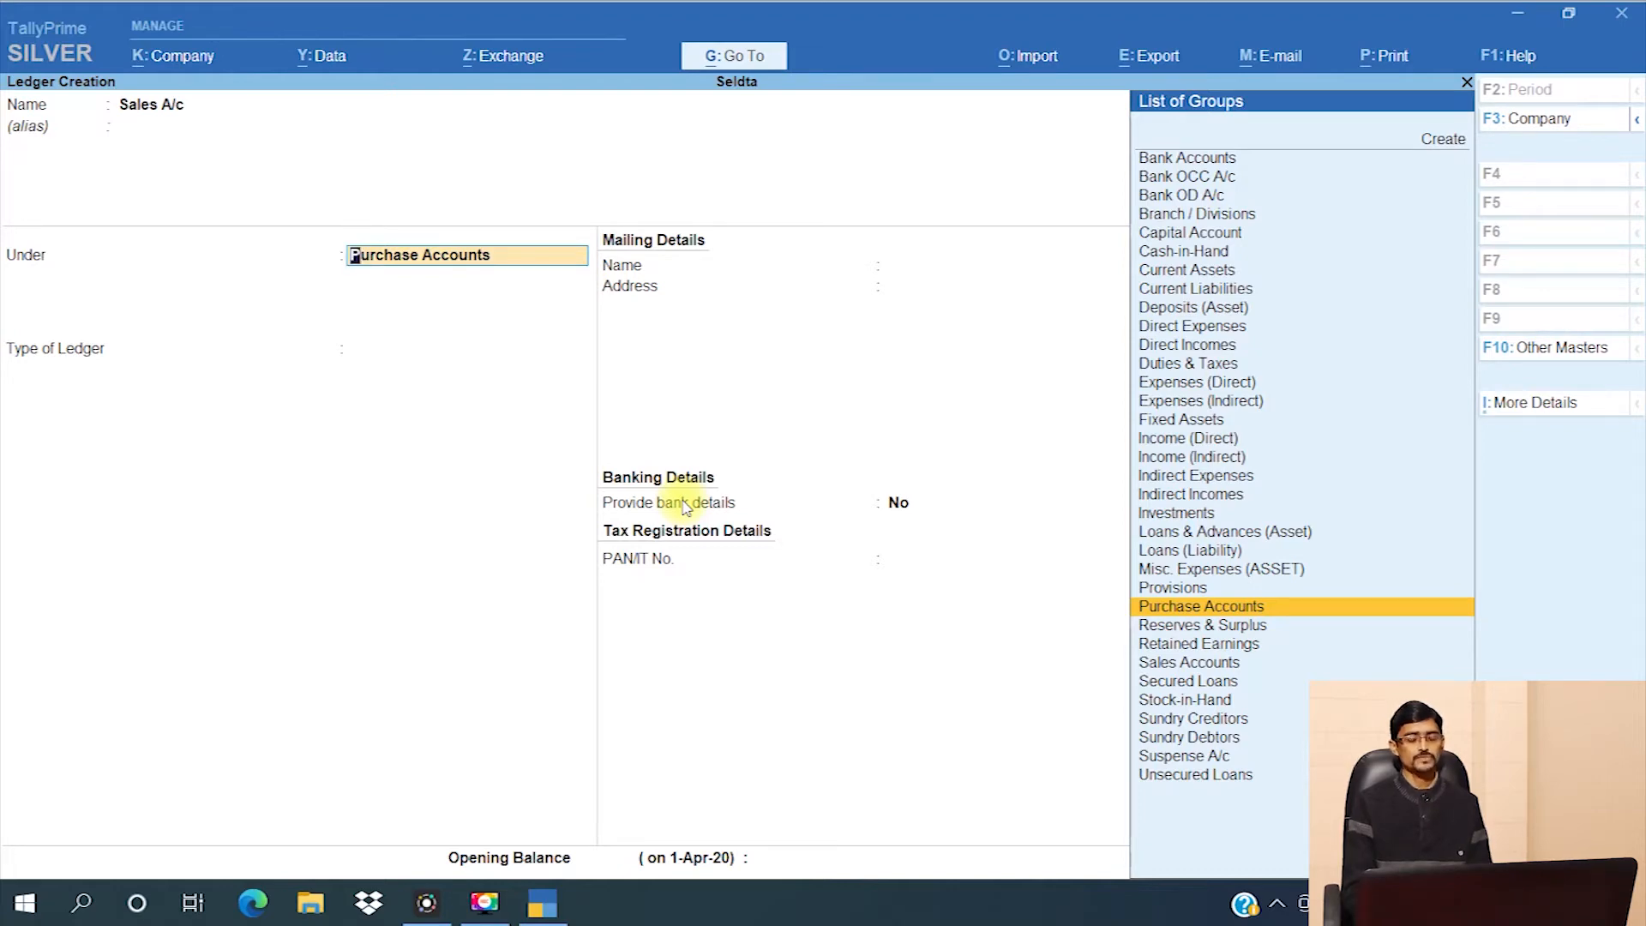
{"action": "type", "text": "Sa"}
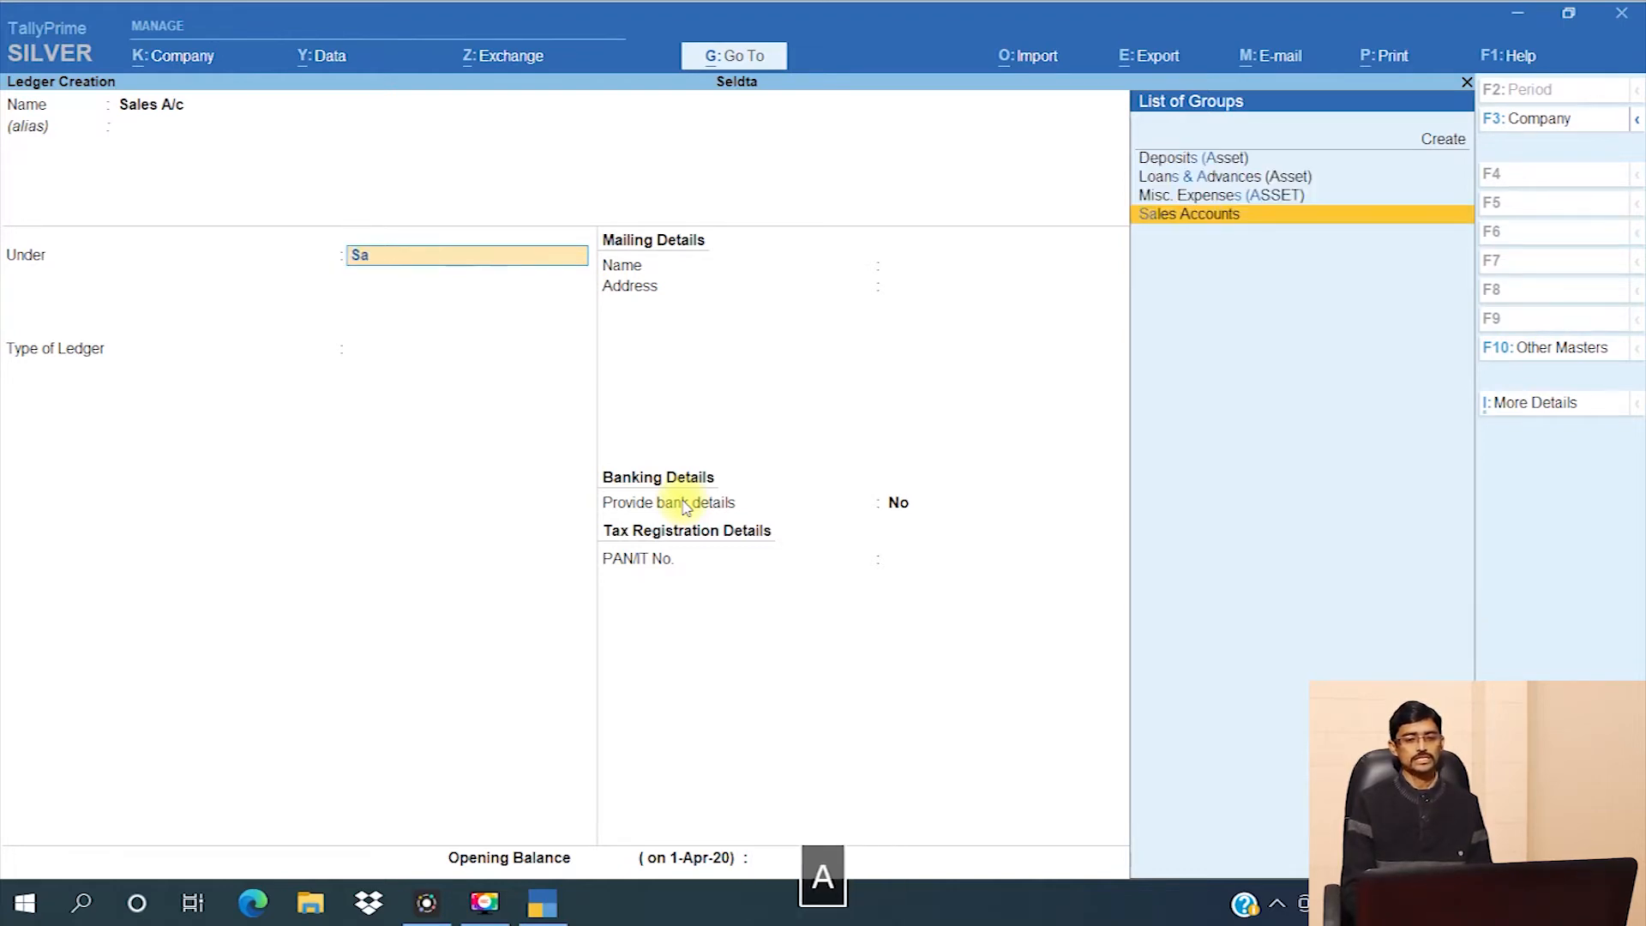
{"action": "type", "text": "l"}
{"action": "key", "text": "Return"}
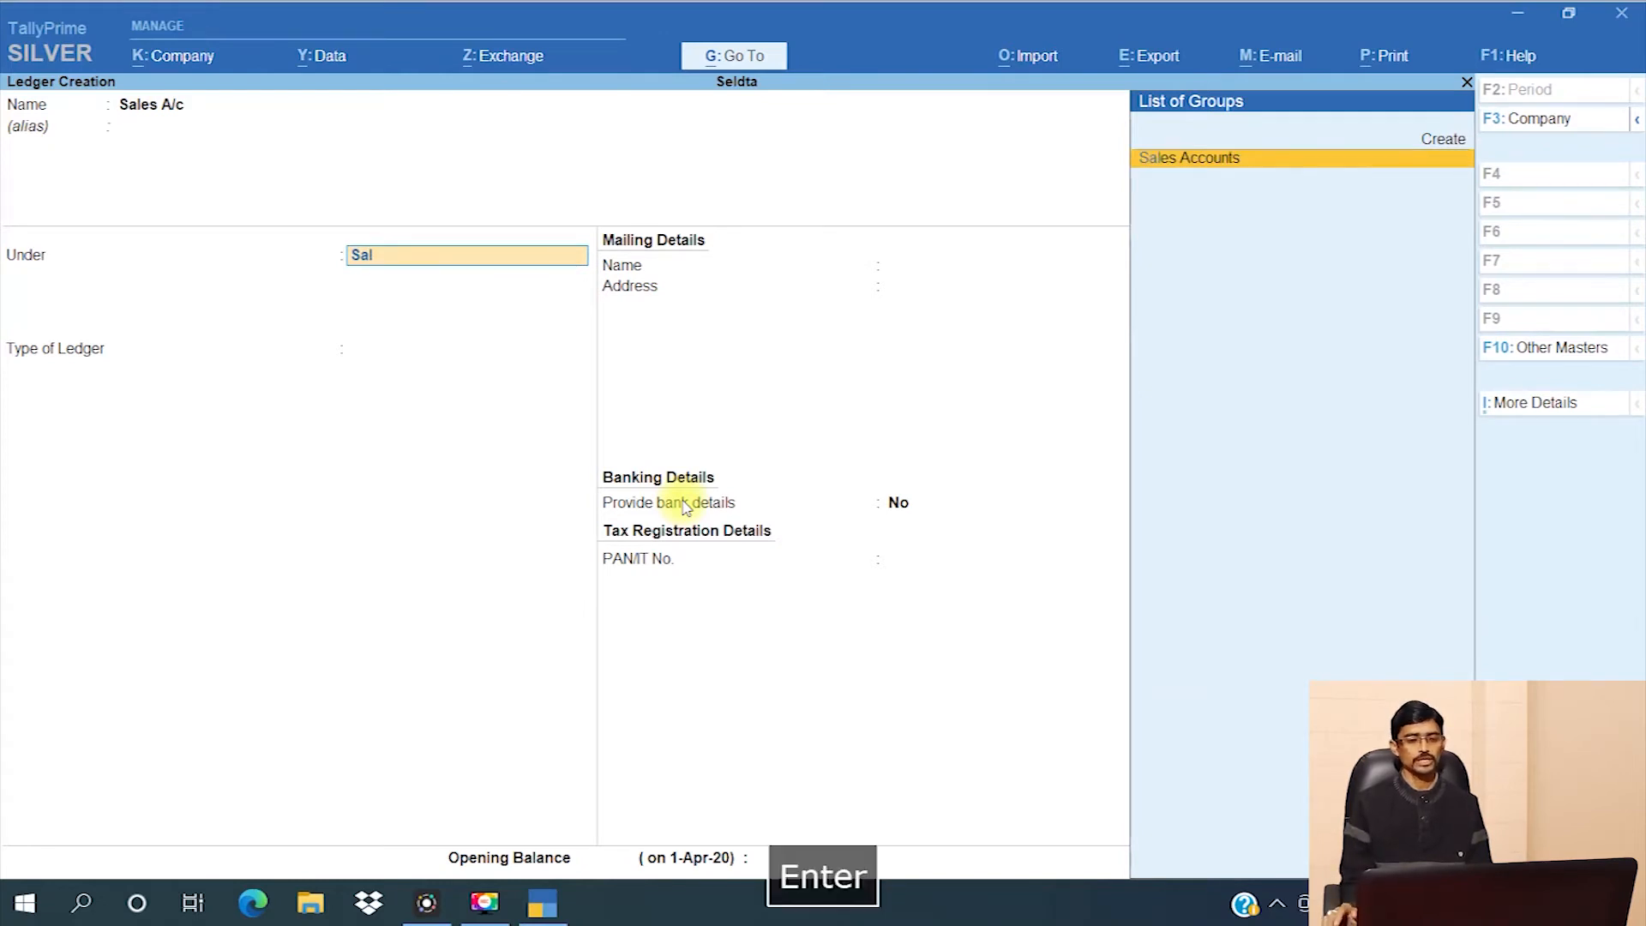
{"action": "key", "text": "Return"}
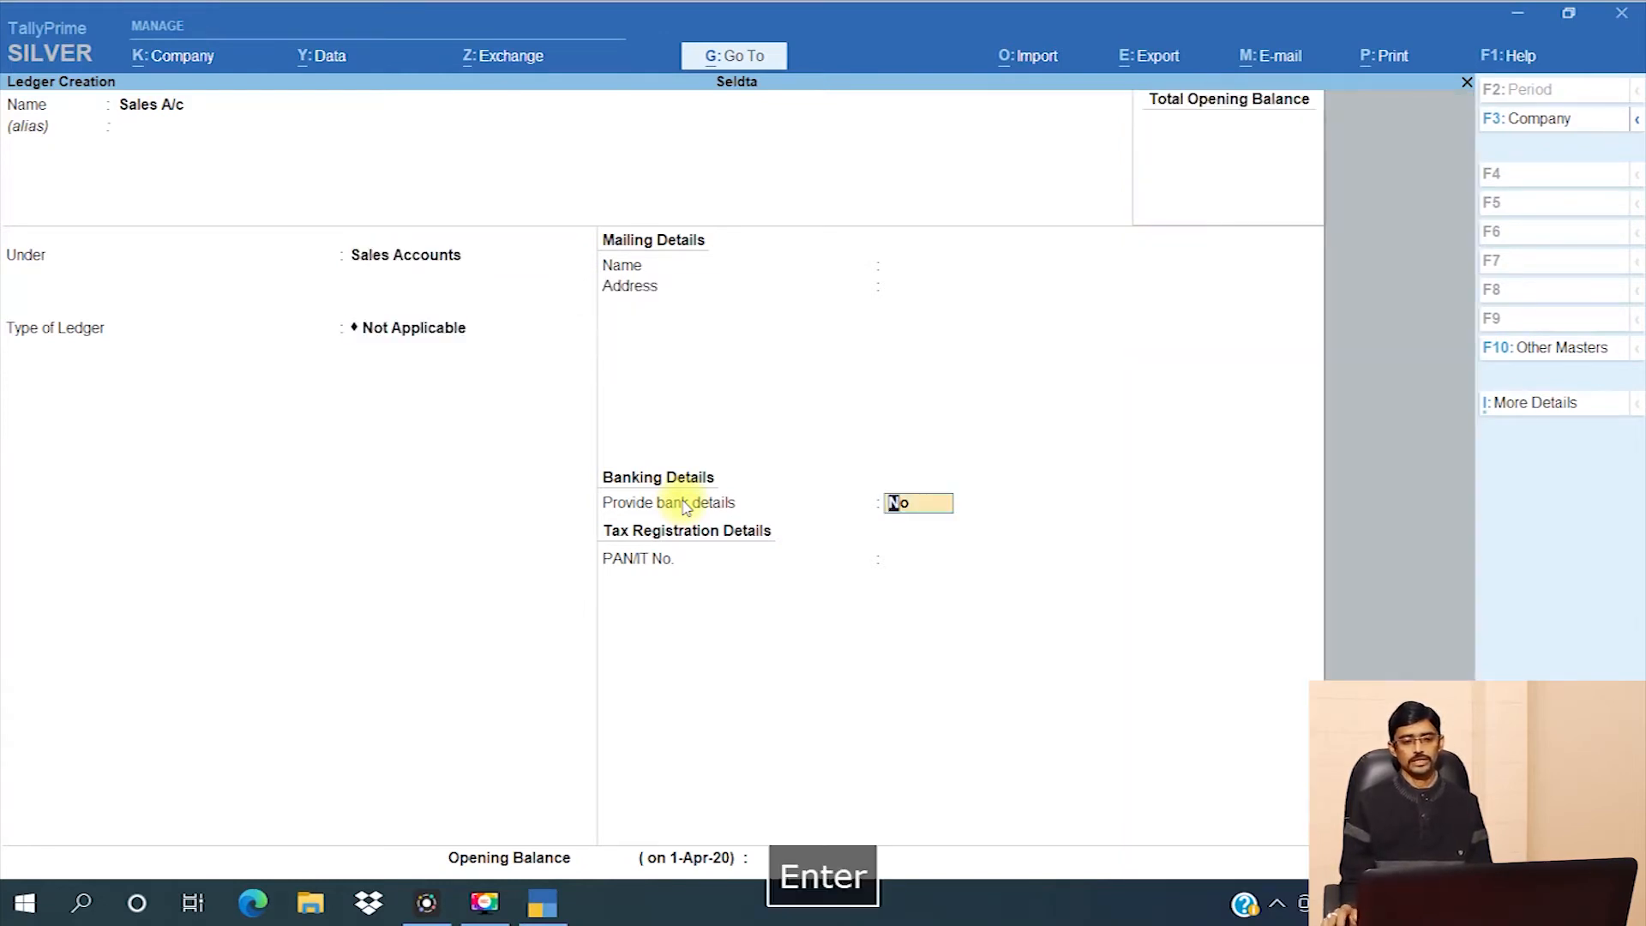
{"action": "key", "text": "Return"}
{"action": "key", "text": "Return"}
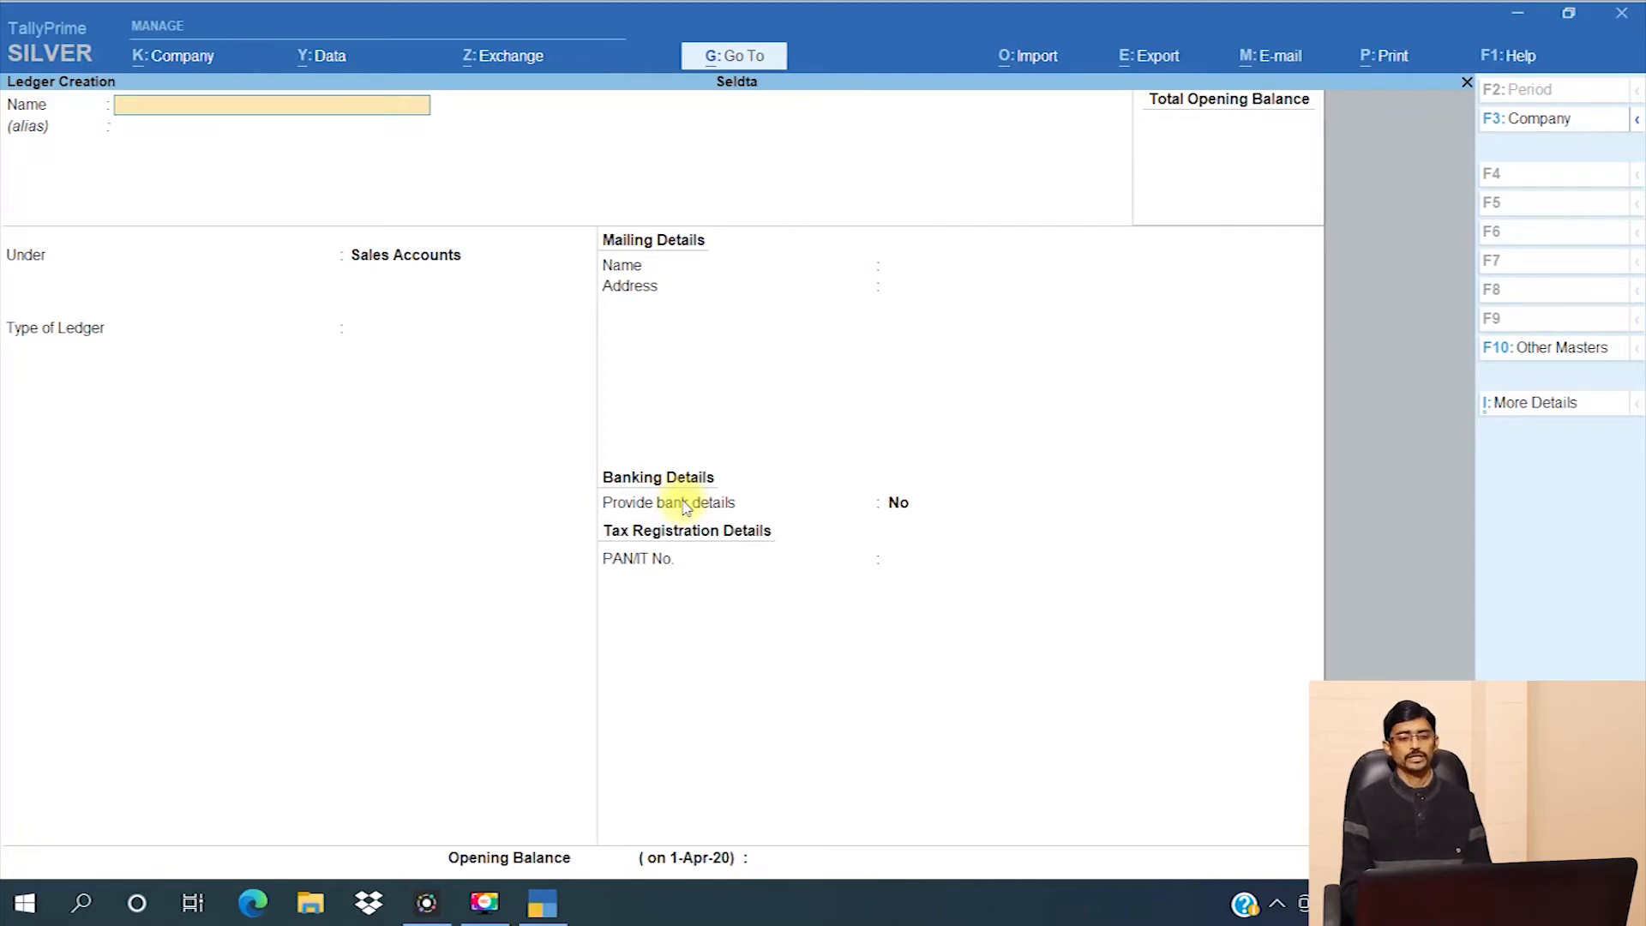
{"action": "key", "text": "Escape"}
{"action": "key", "text": "Escape"}
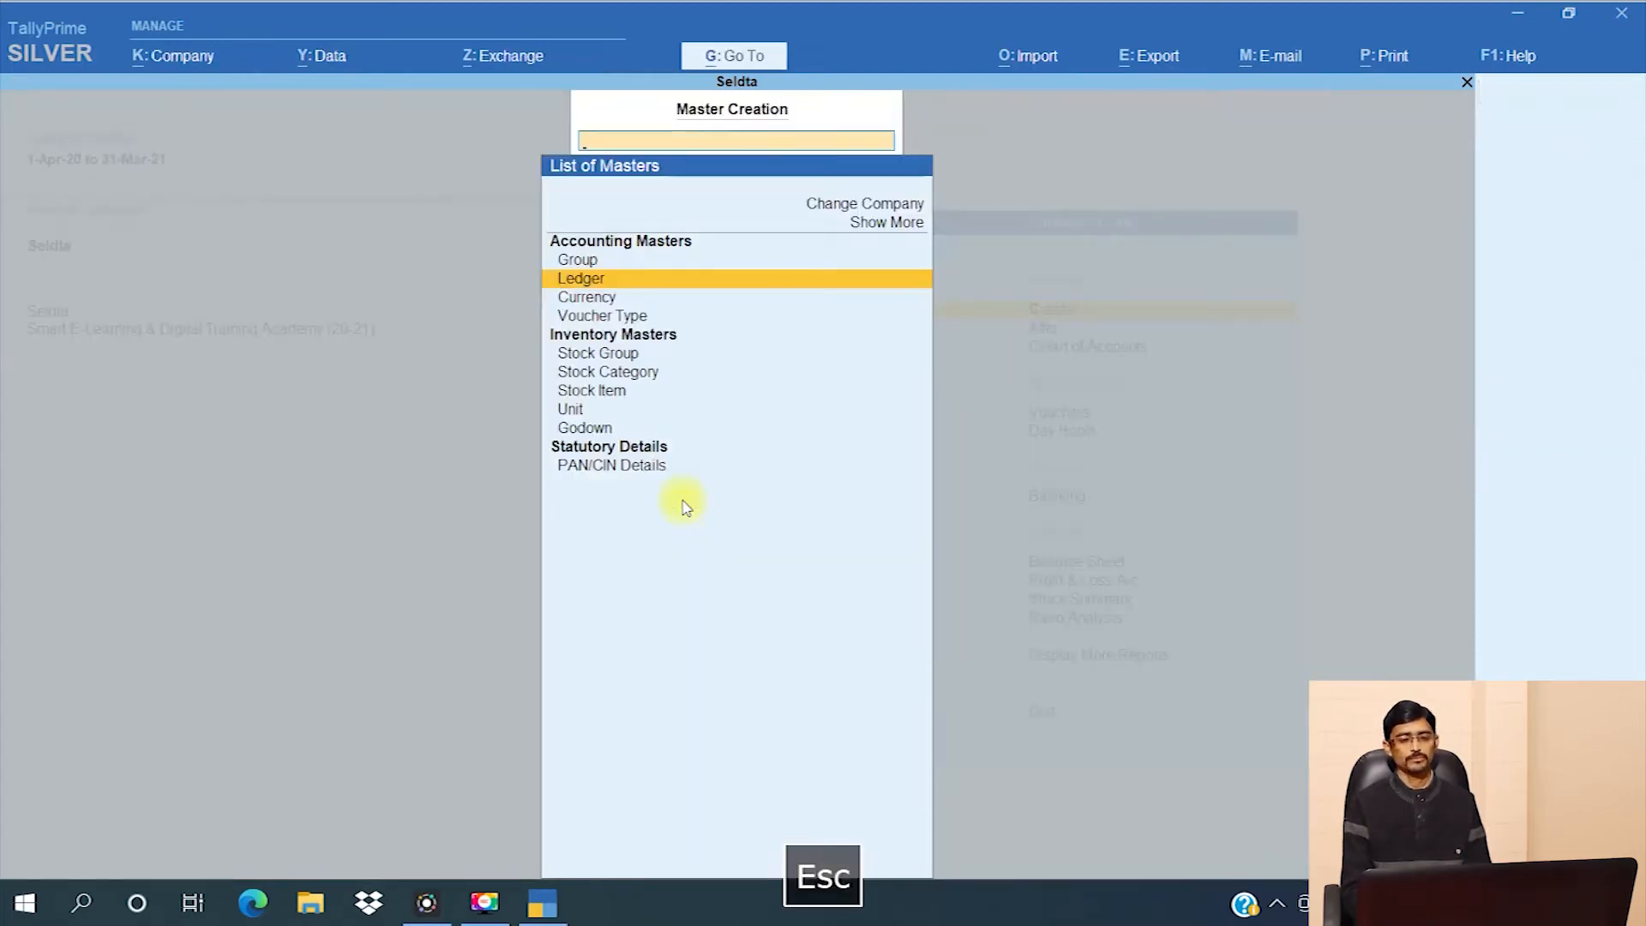
Step: Leave master creation, examine the list of existing ledgers available for alteration, and return to the Gateway of Tally
{"action": "key", "text": "Escape"}
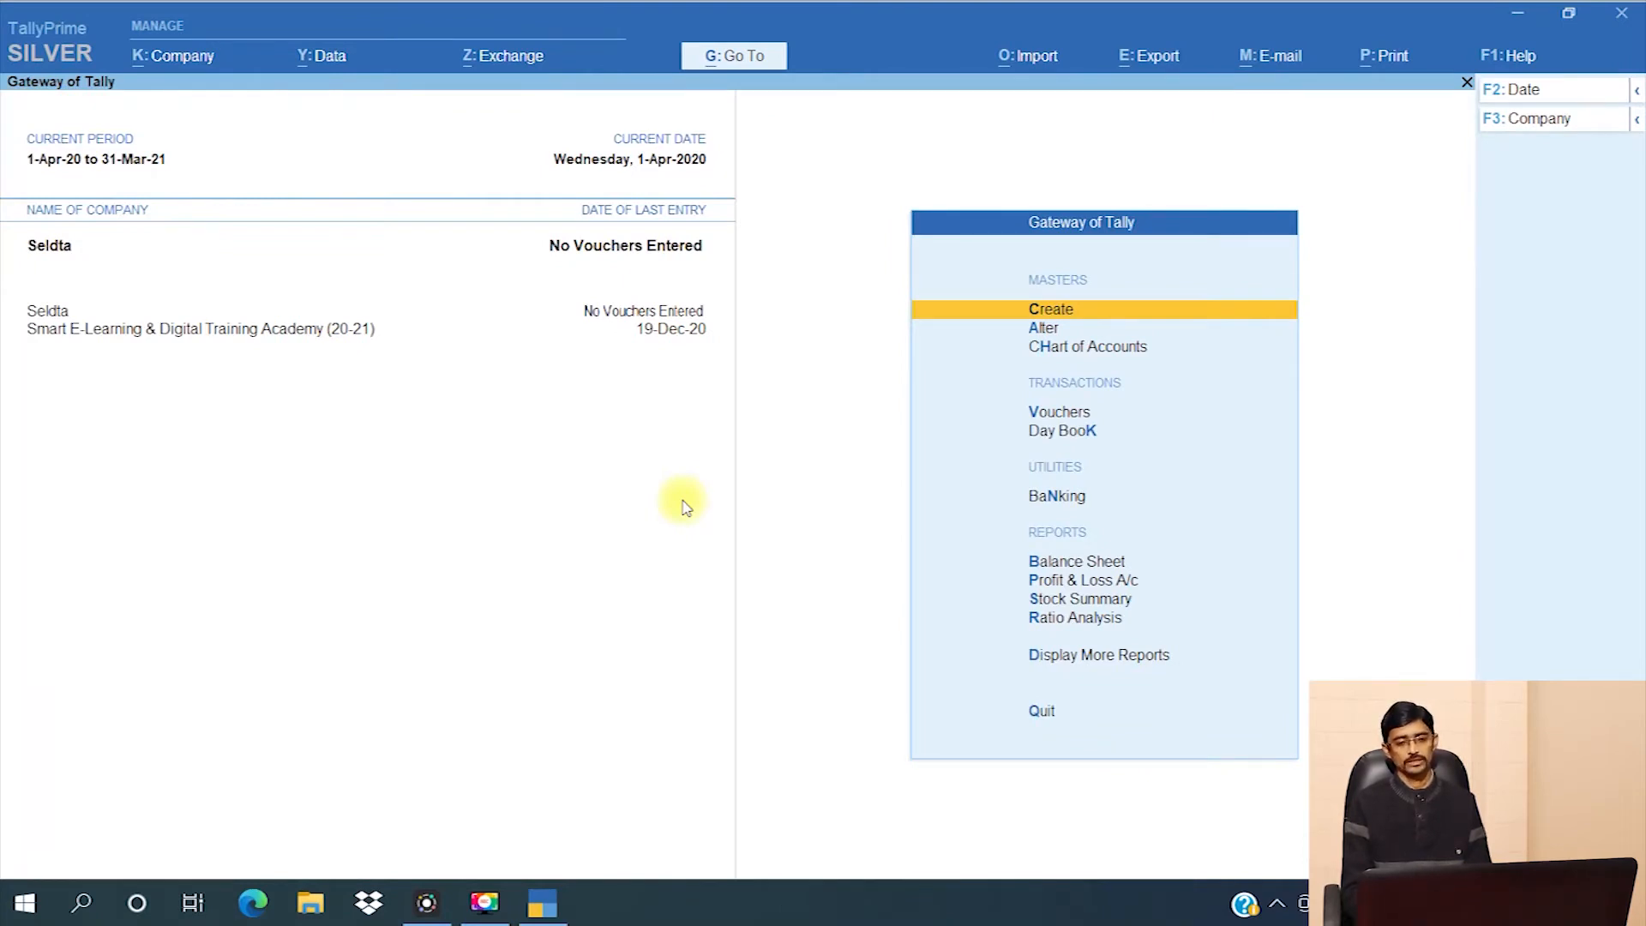
{"action": "key", "text": "Down"}
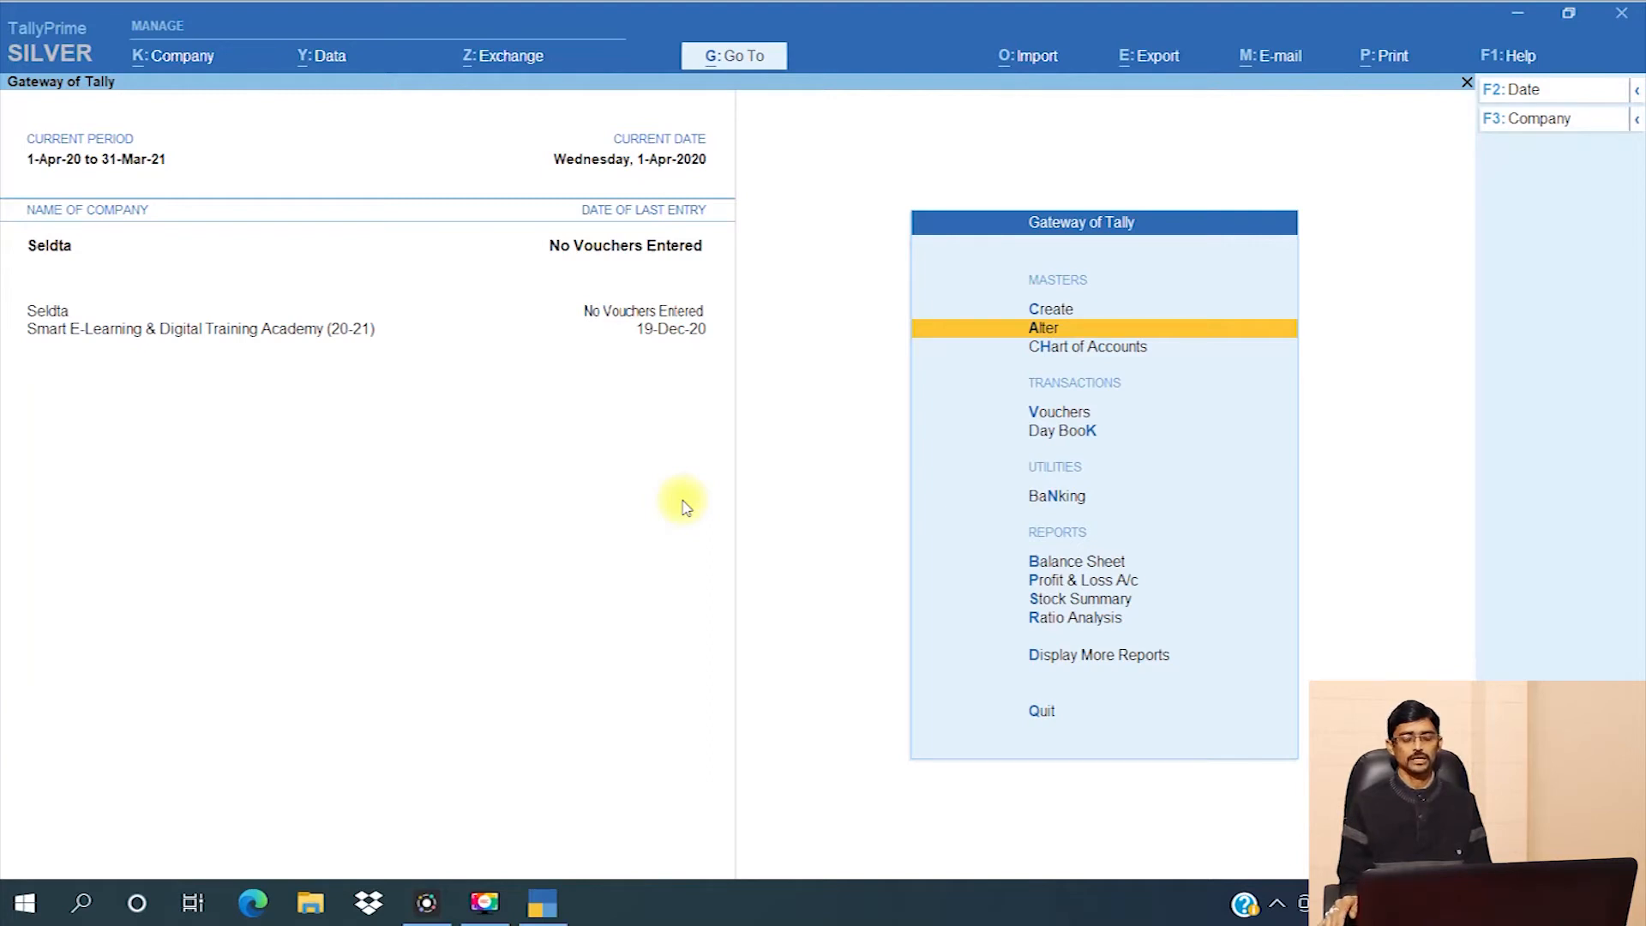
{"action": "key", "text": "Return"}
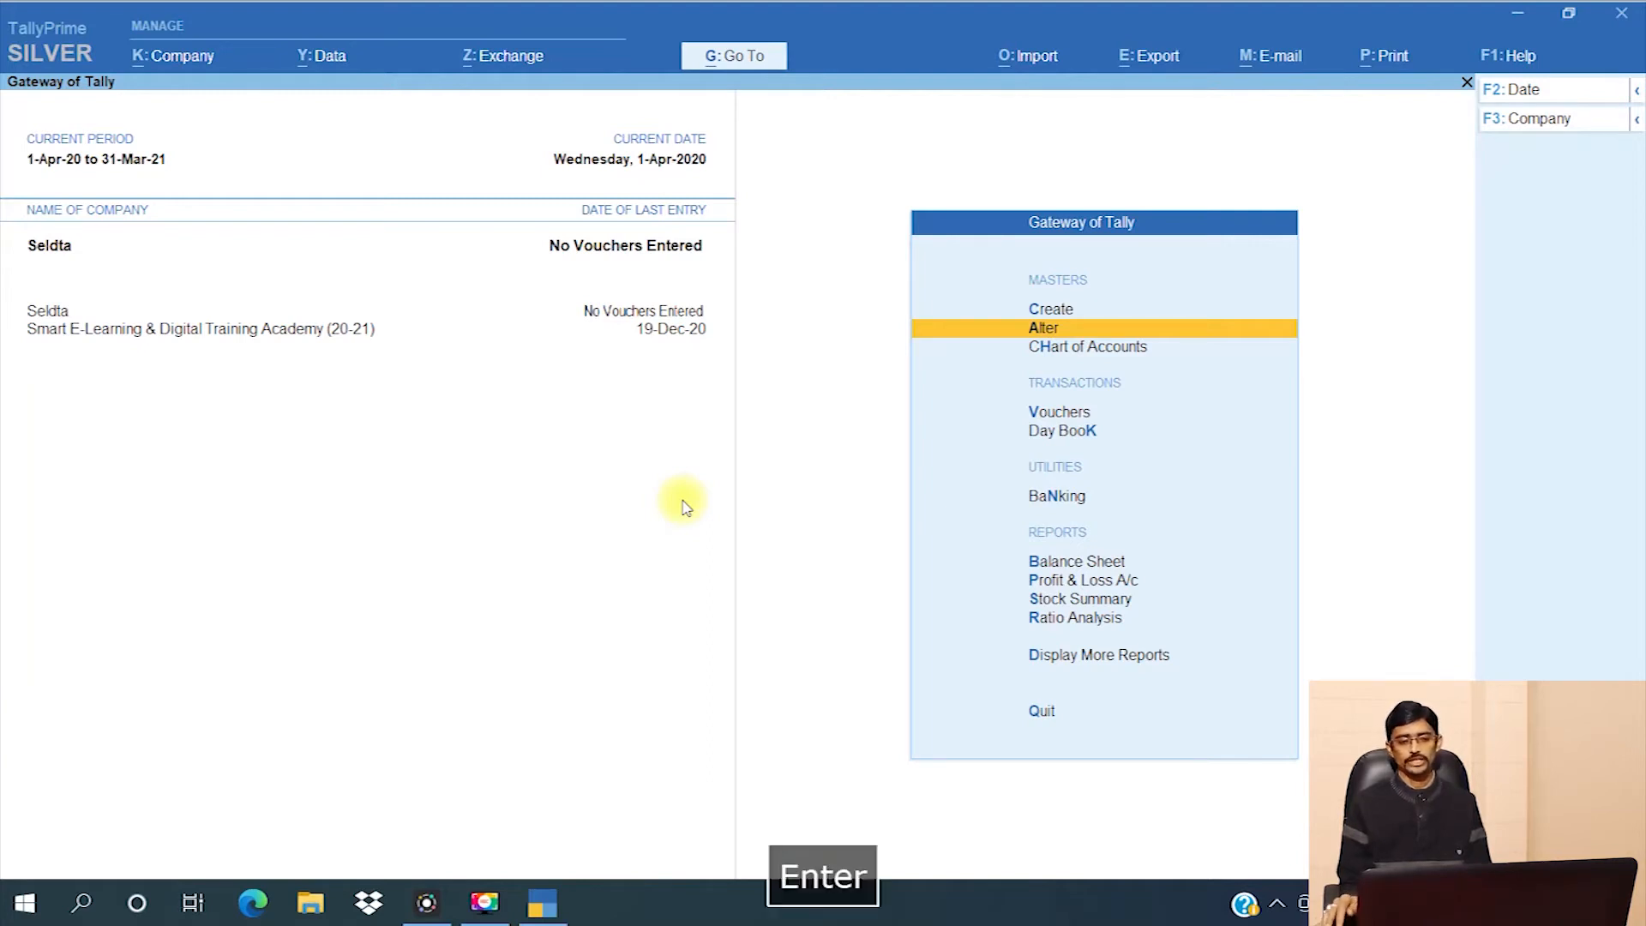
{"action": "key", "text": "Down"}
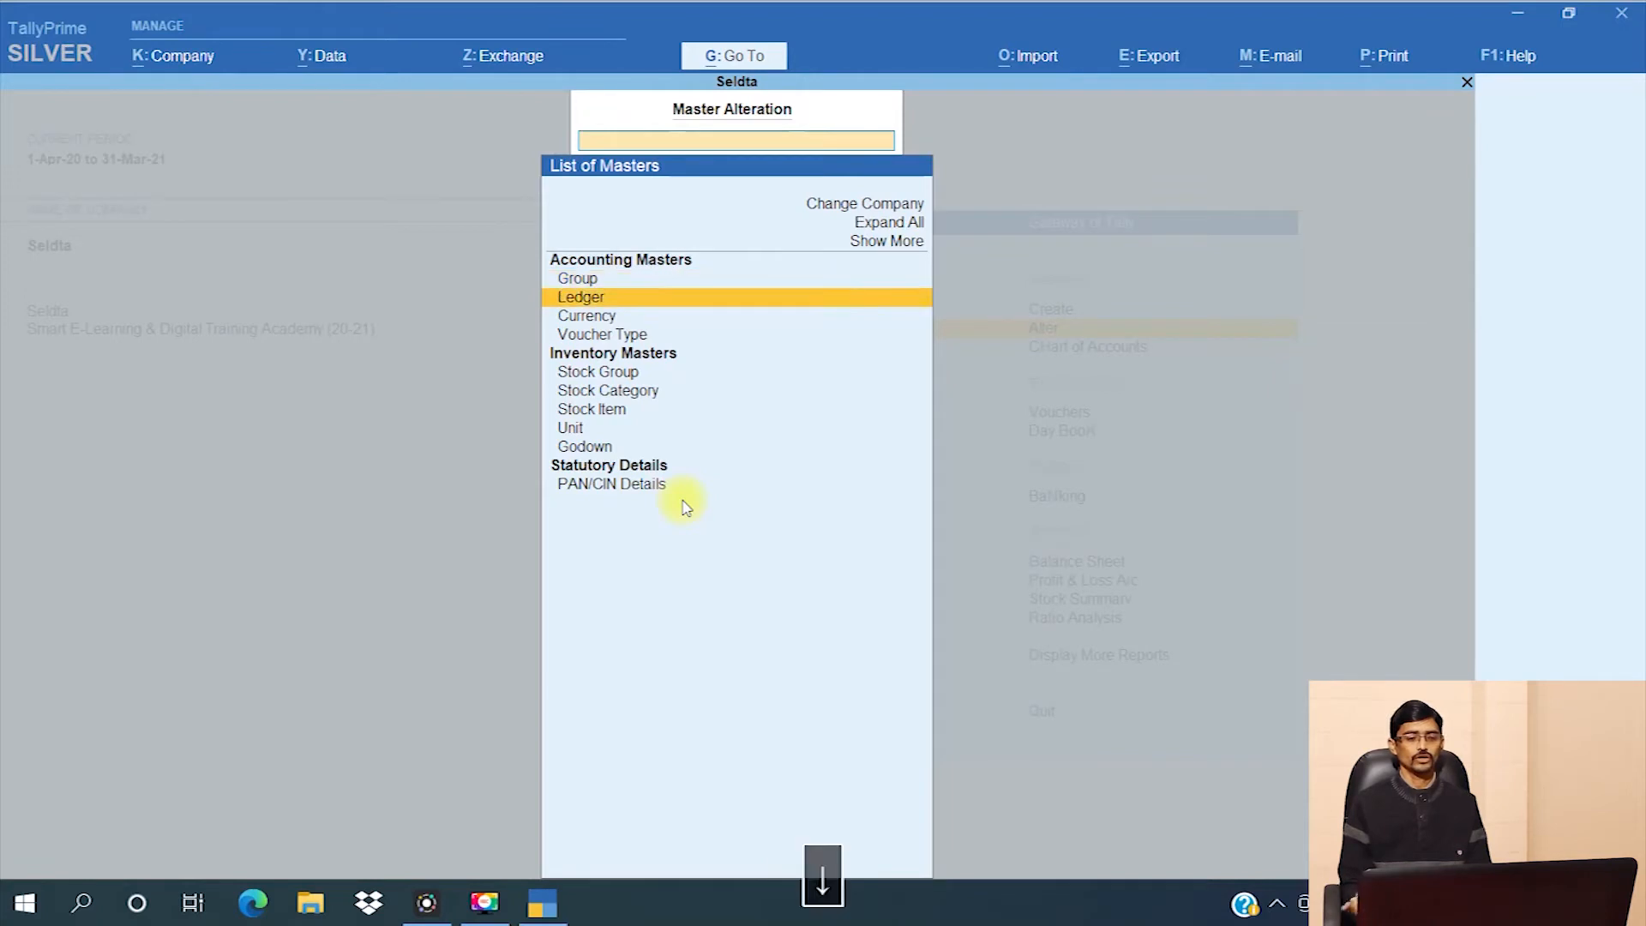
{"action": "key", "text": "Return"}
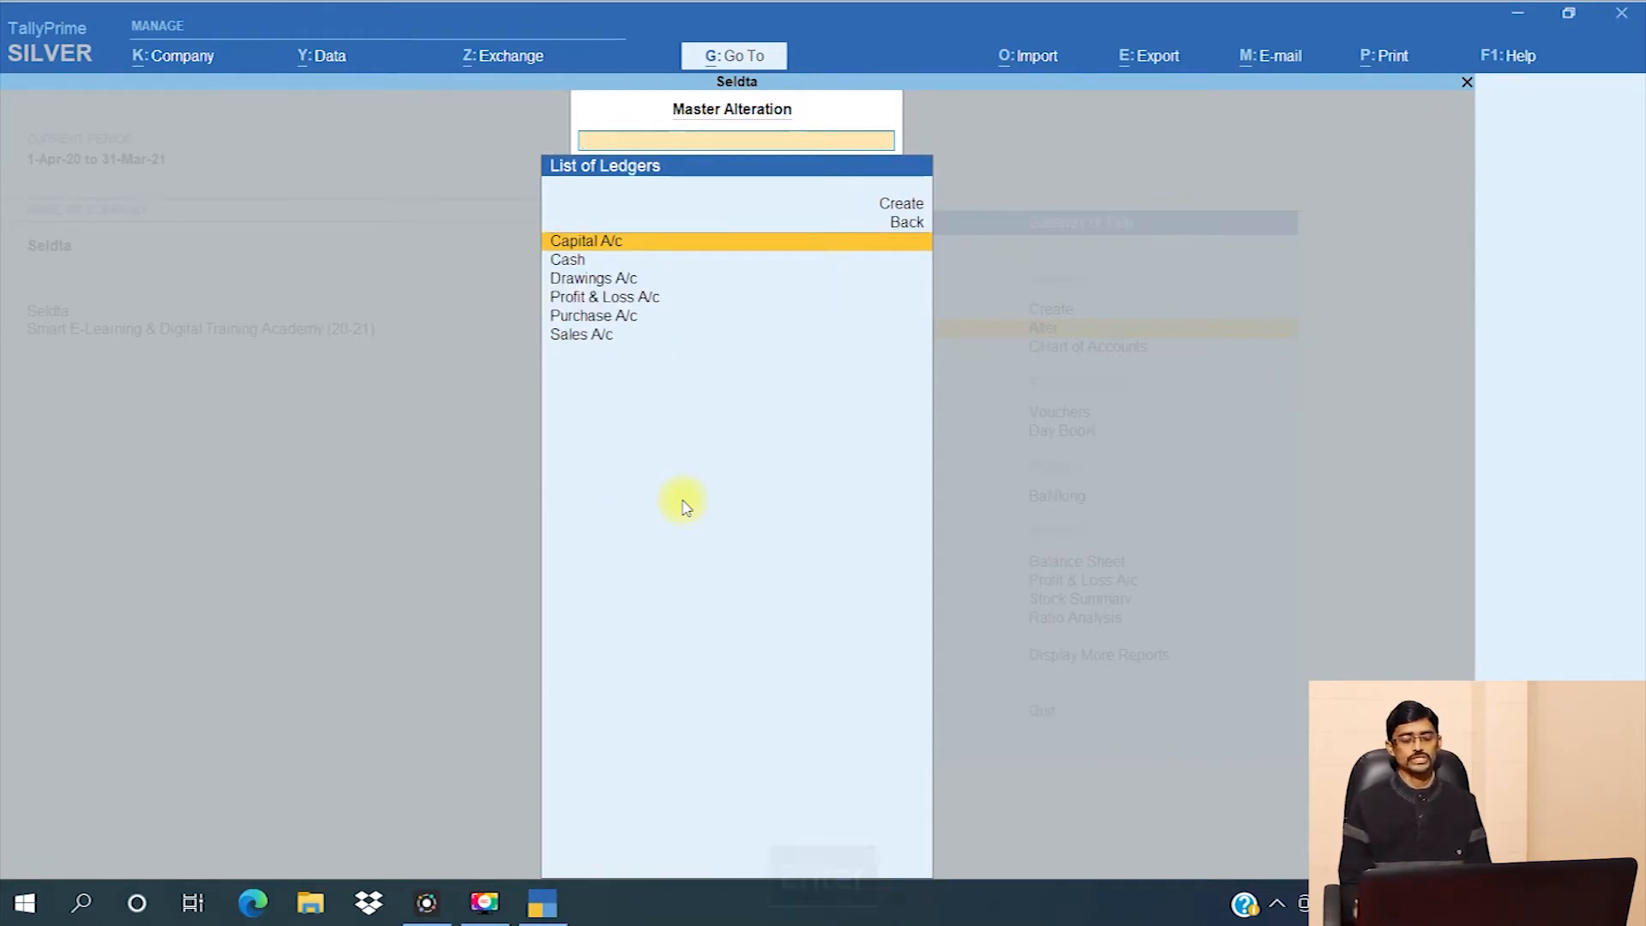
{"action": "key", "text": "Down"}
{"action": "key", "text": "Up"}
{"action": "key", "text": "Up"}
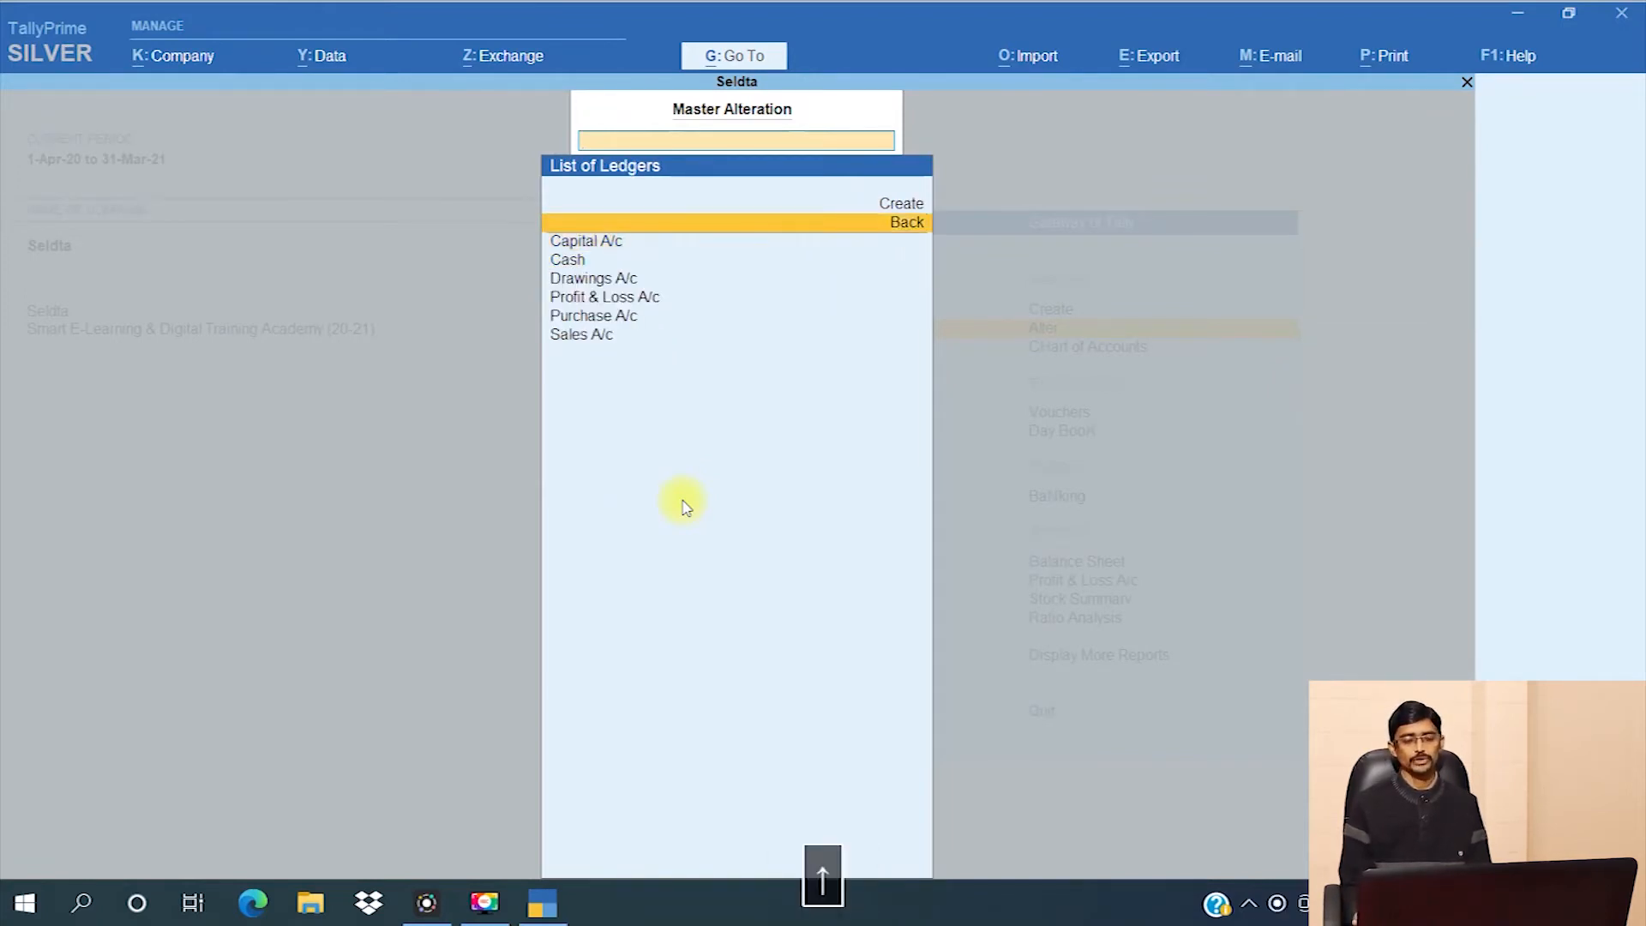
{"action": "key", "text": "Down"}
{"action": "key", "text": "Down"}
{"action": "key", "text": "Down"}
{"action": "key", "text": "Down"}
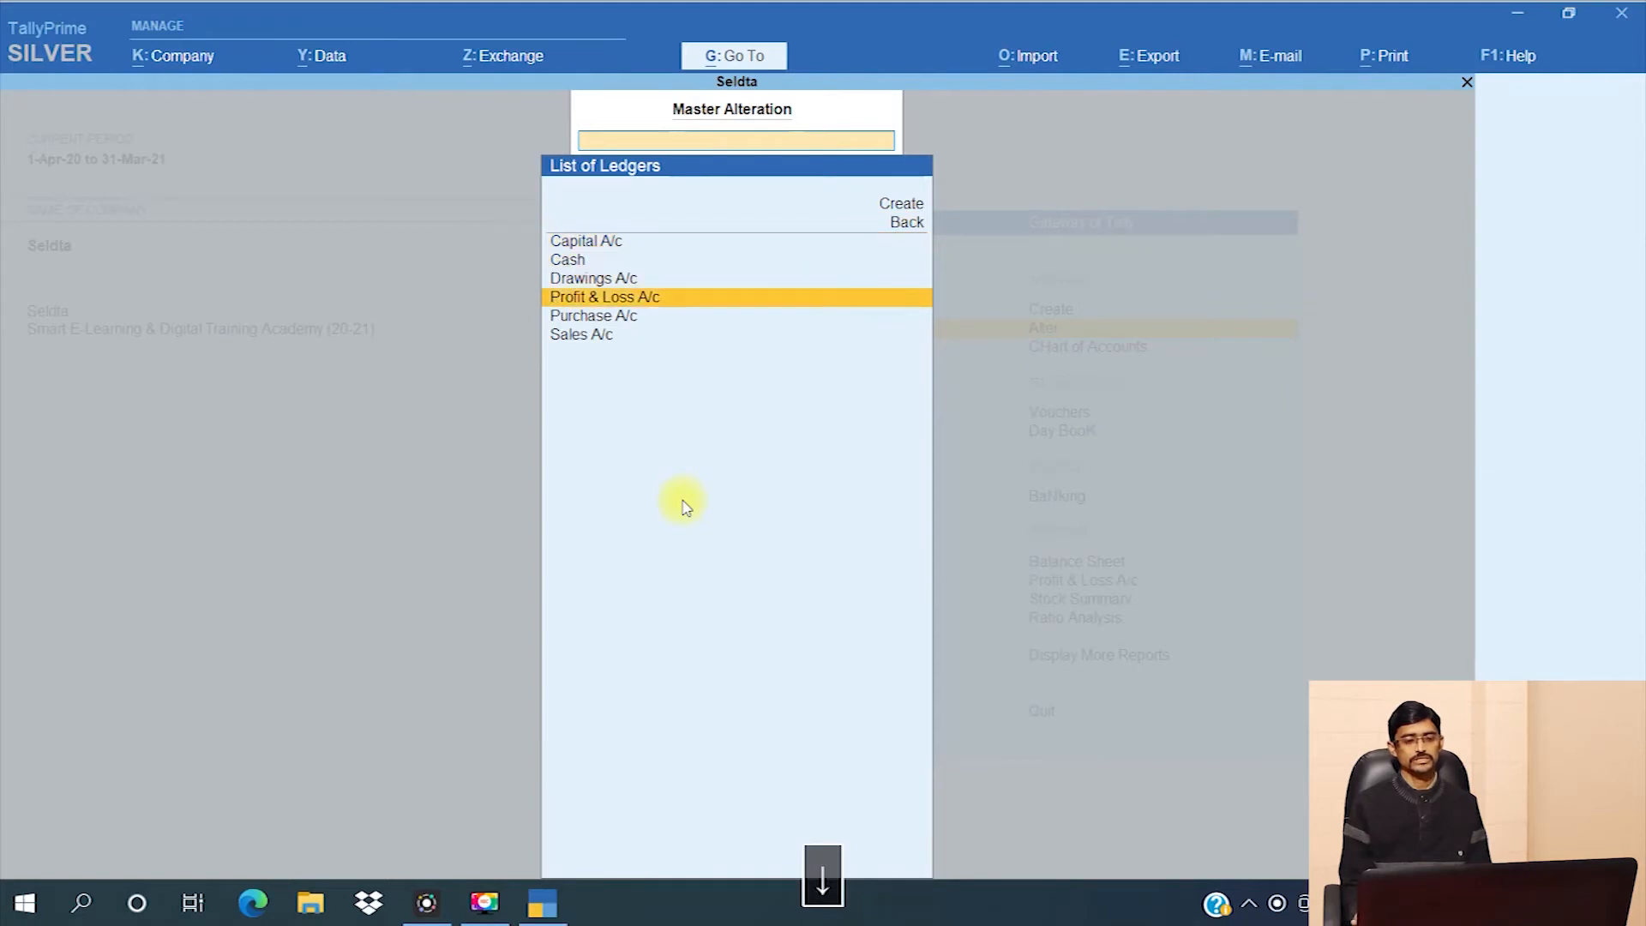
{"action": "key", "text": "Escape"}
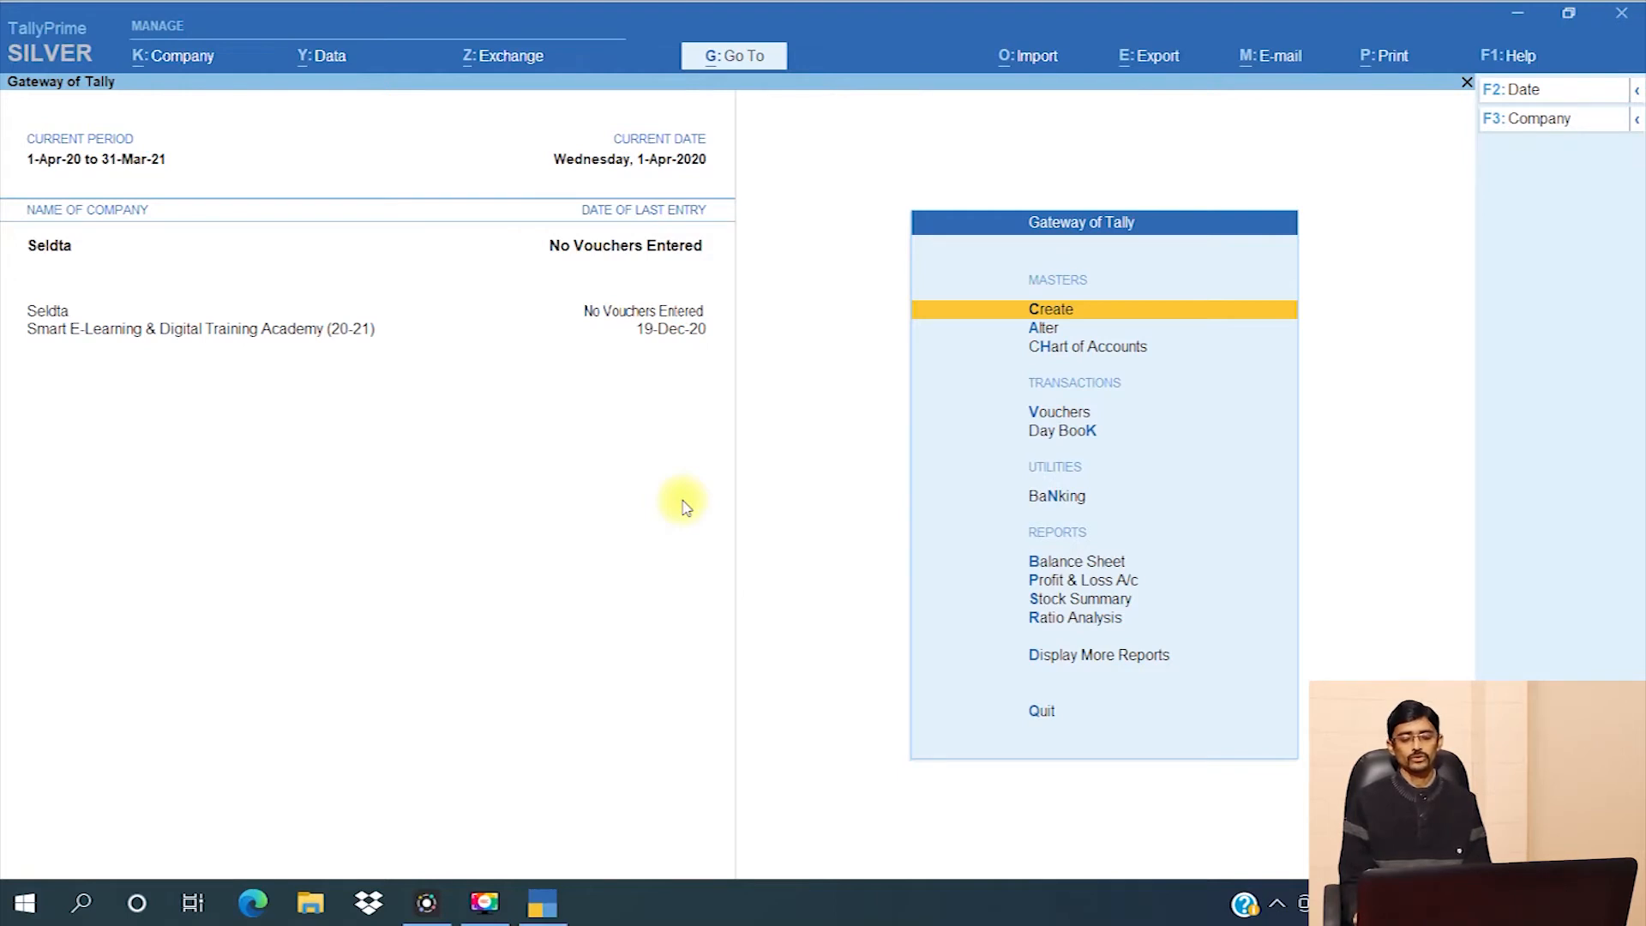
Step: Open the Sales A/c ledger for alteration, keeping its name and blank alias, and go to its parent group
{"action": "key", "text": "Down"}
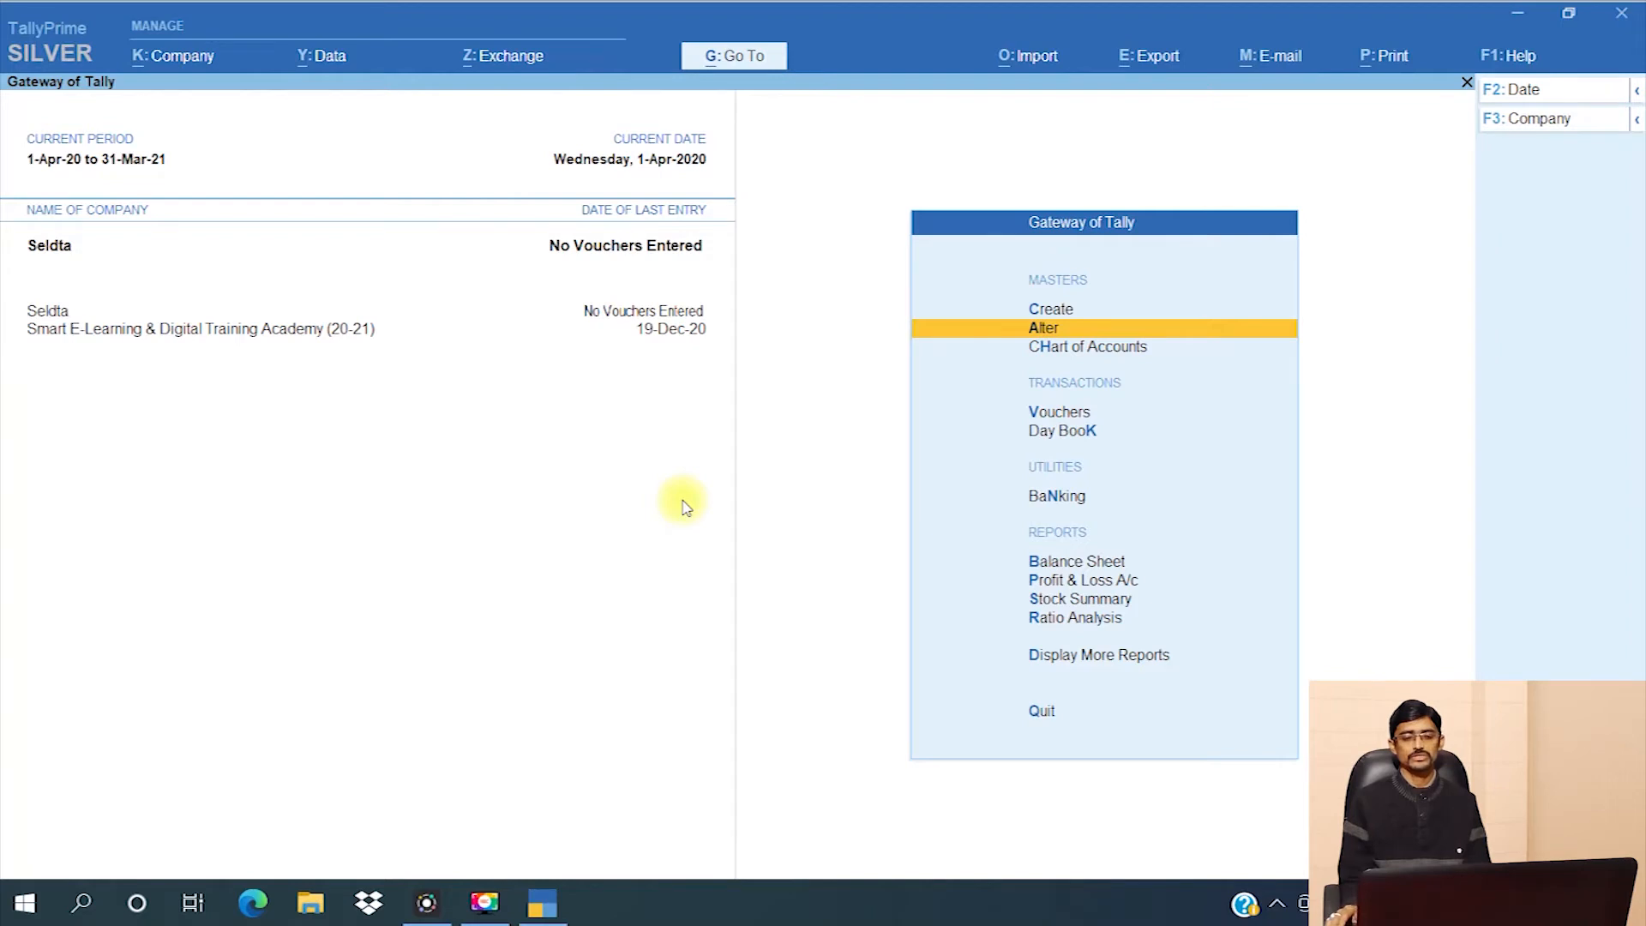
{"action": "key", "text": "Return"}
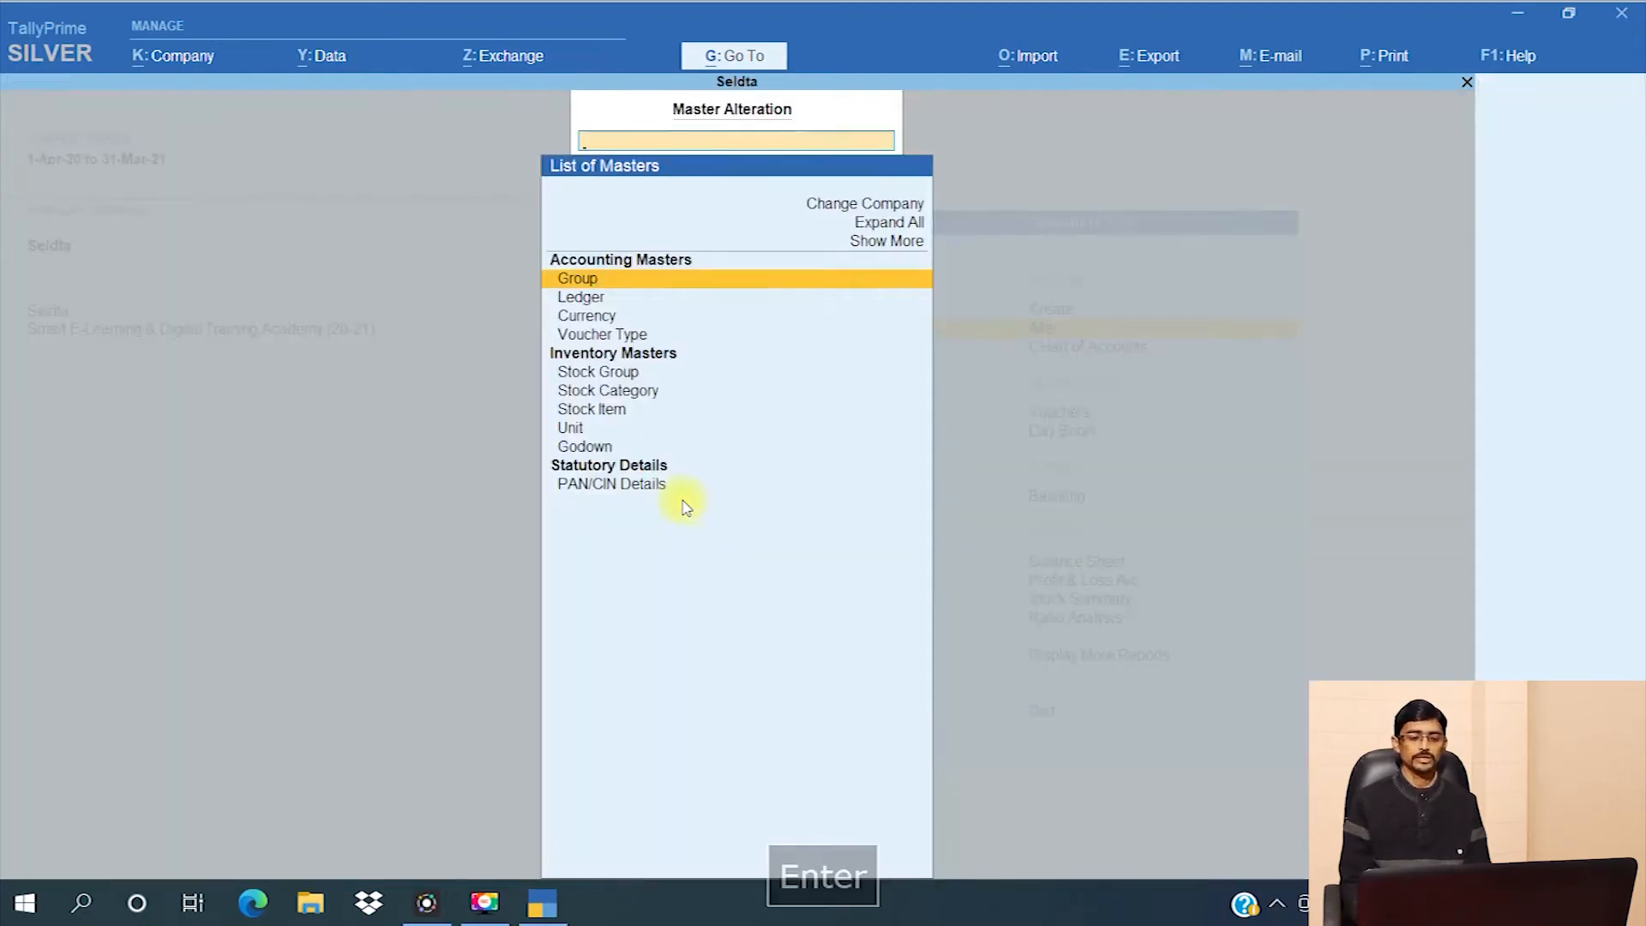
{"action": "key", "text": "Down"}
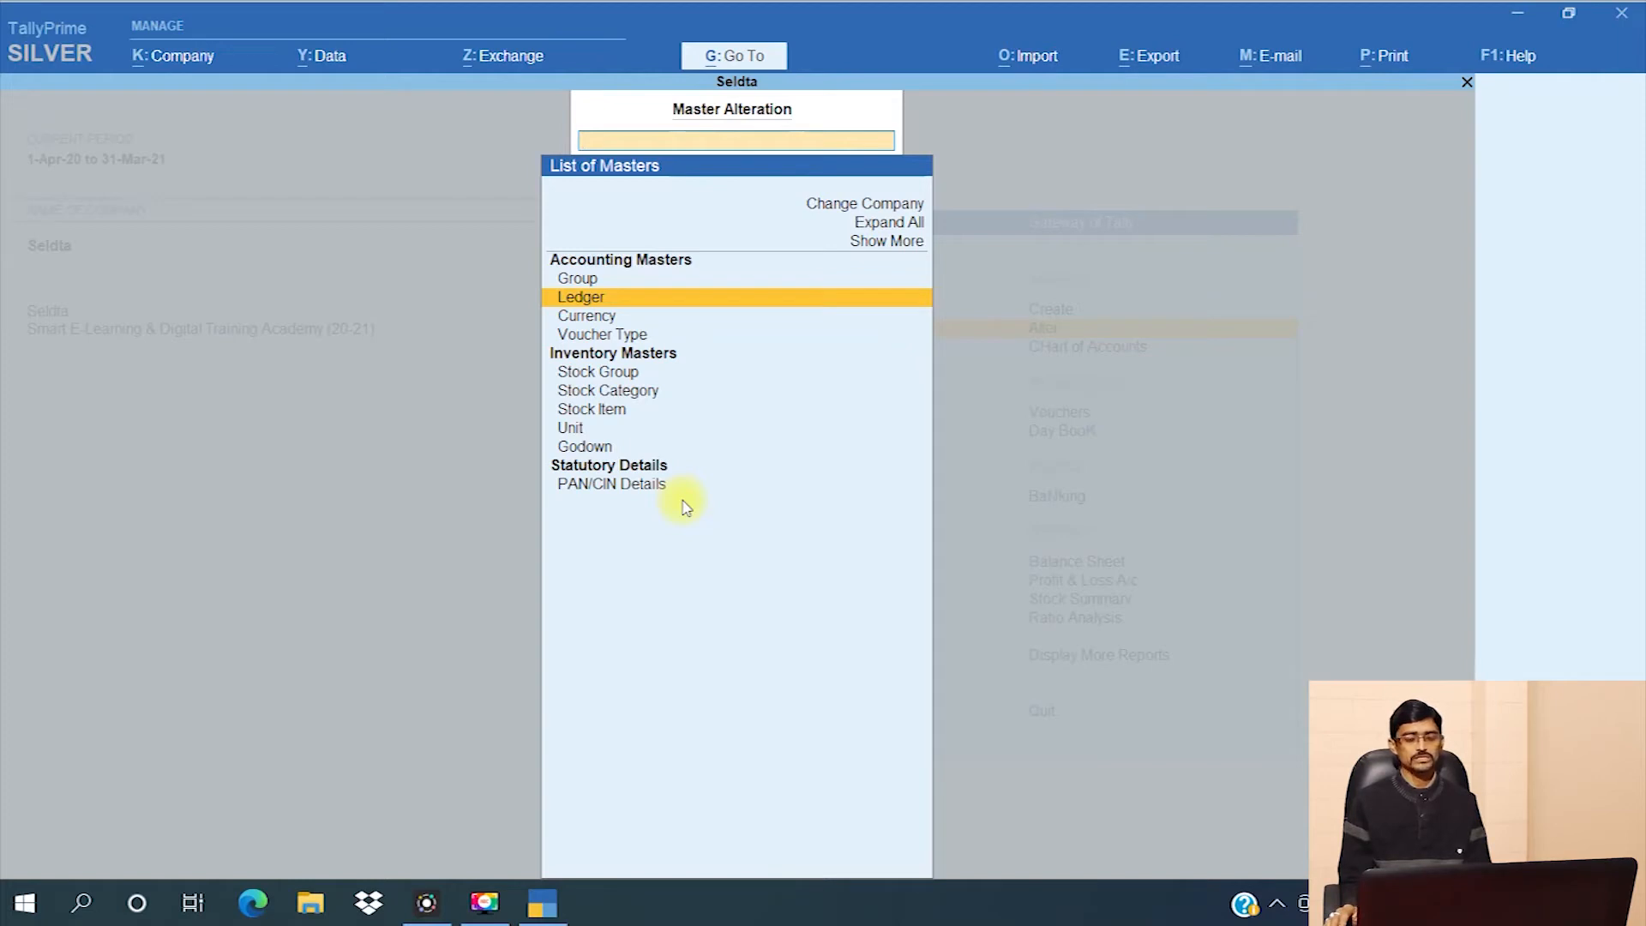
{"action": "key", "text": "Return"}
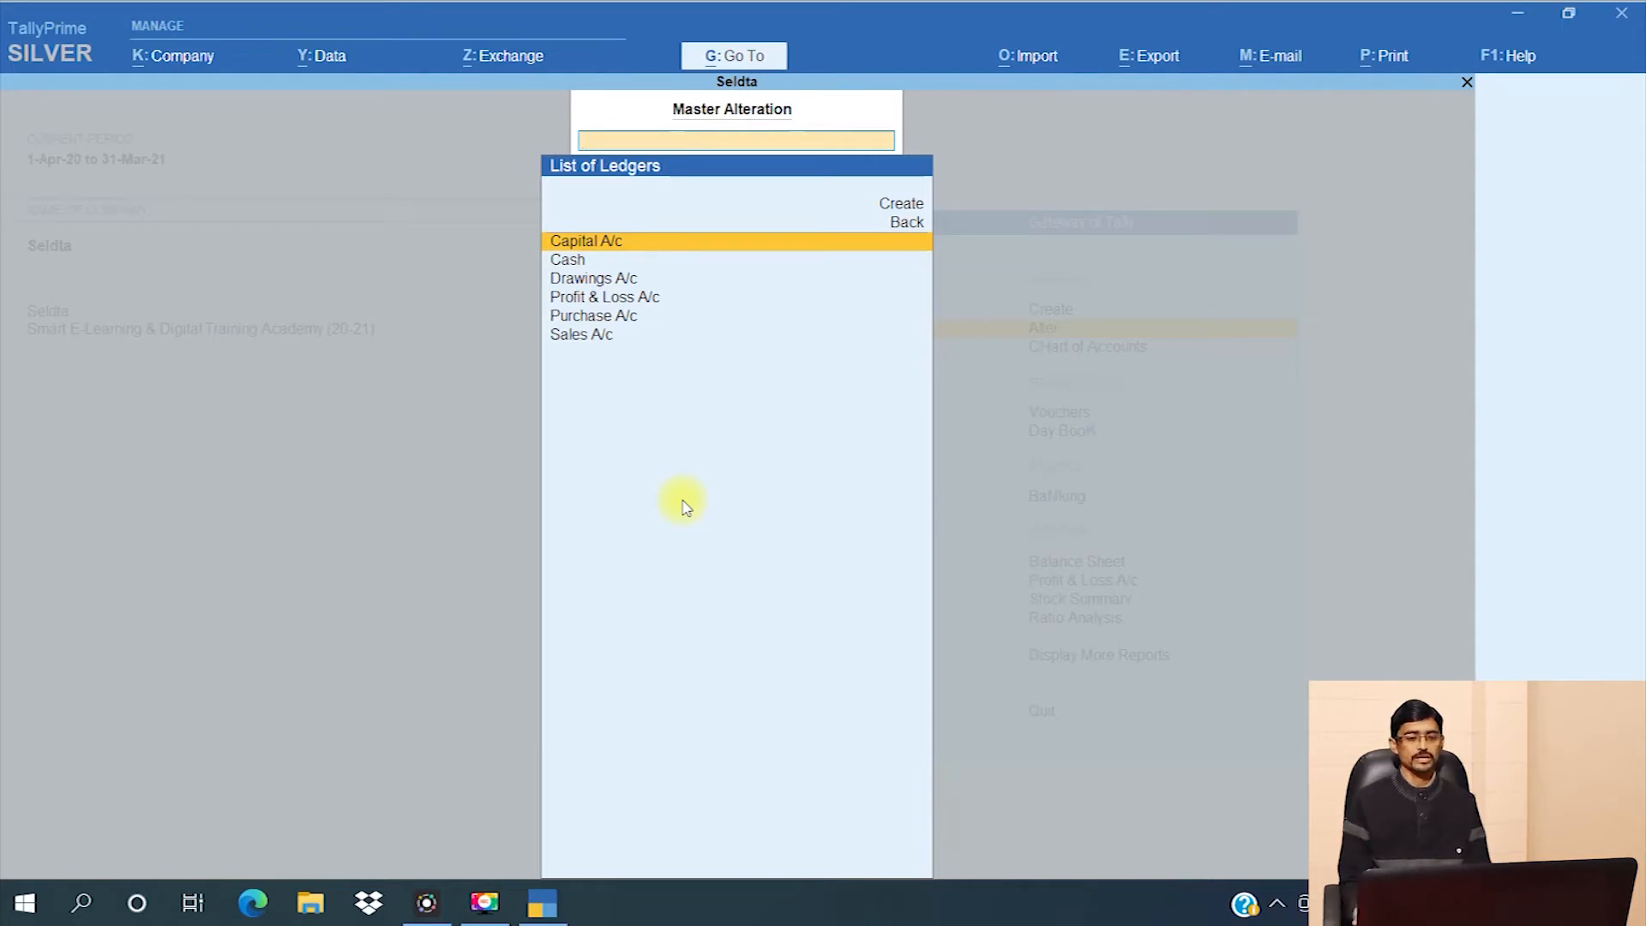
{"action": "key", "text": "Down"}
{"action": "key", "text": "Down"}
{"action": "key", "text": "Down"}
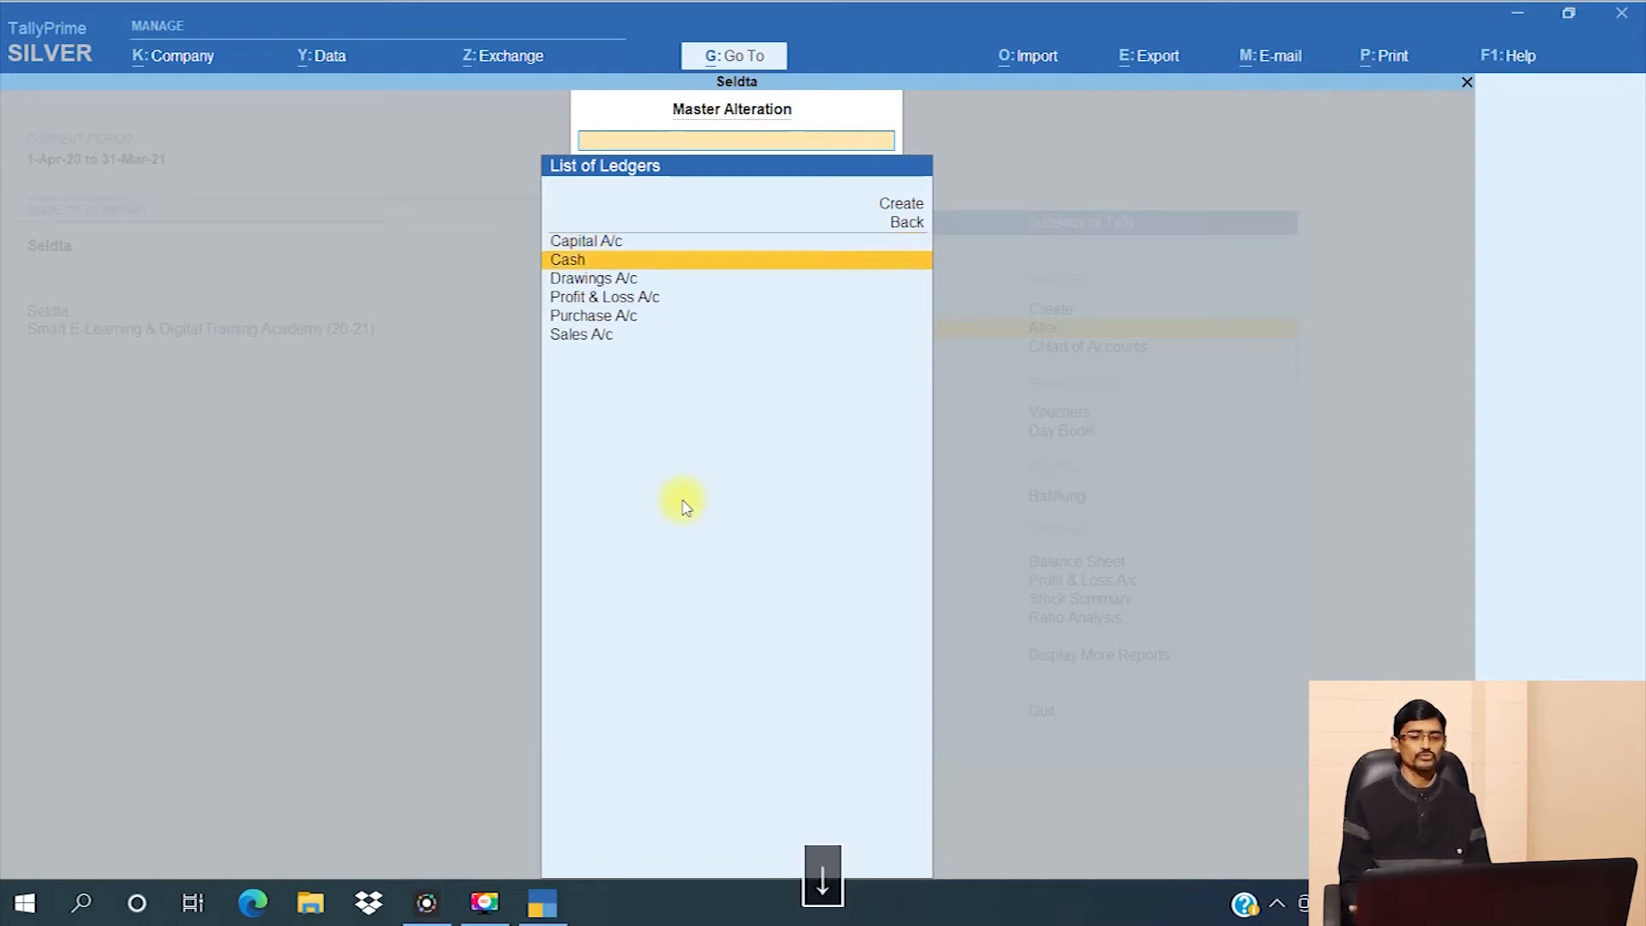
{"action": "key", "text": "Down"}
{"action": "key", "text": "Down"}
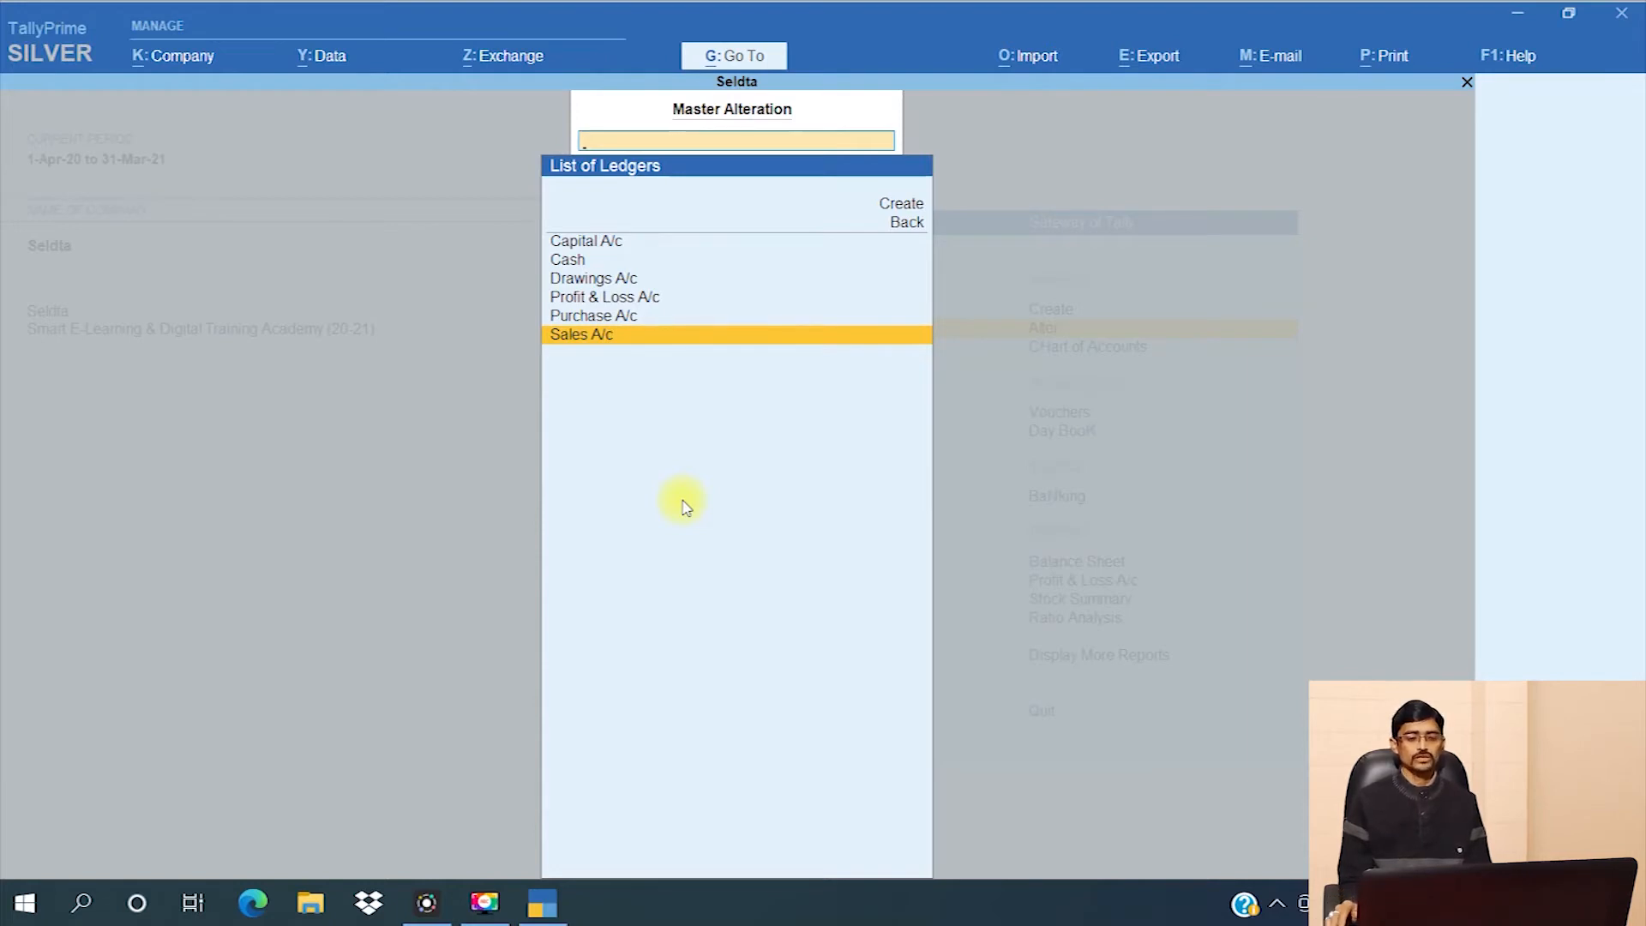
{"action": "key", "text": "Return"}
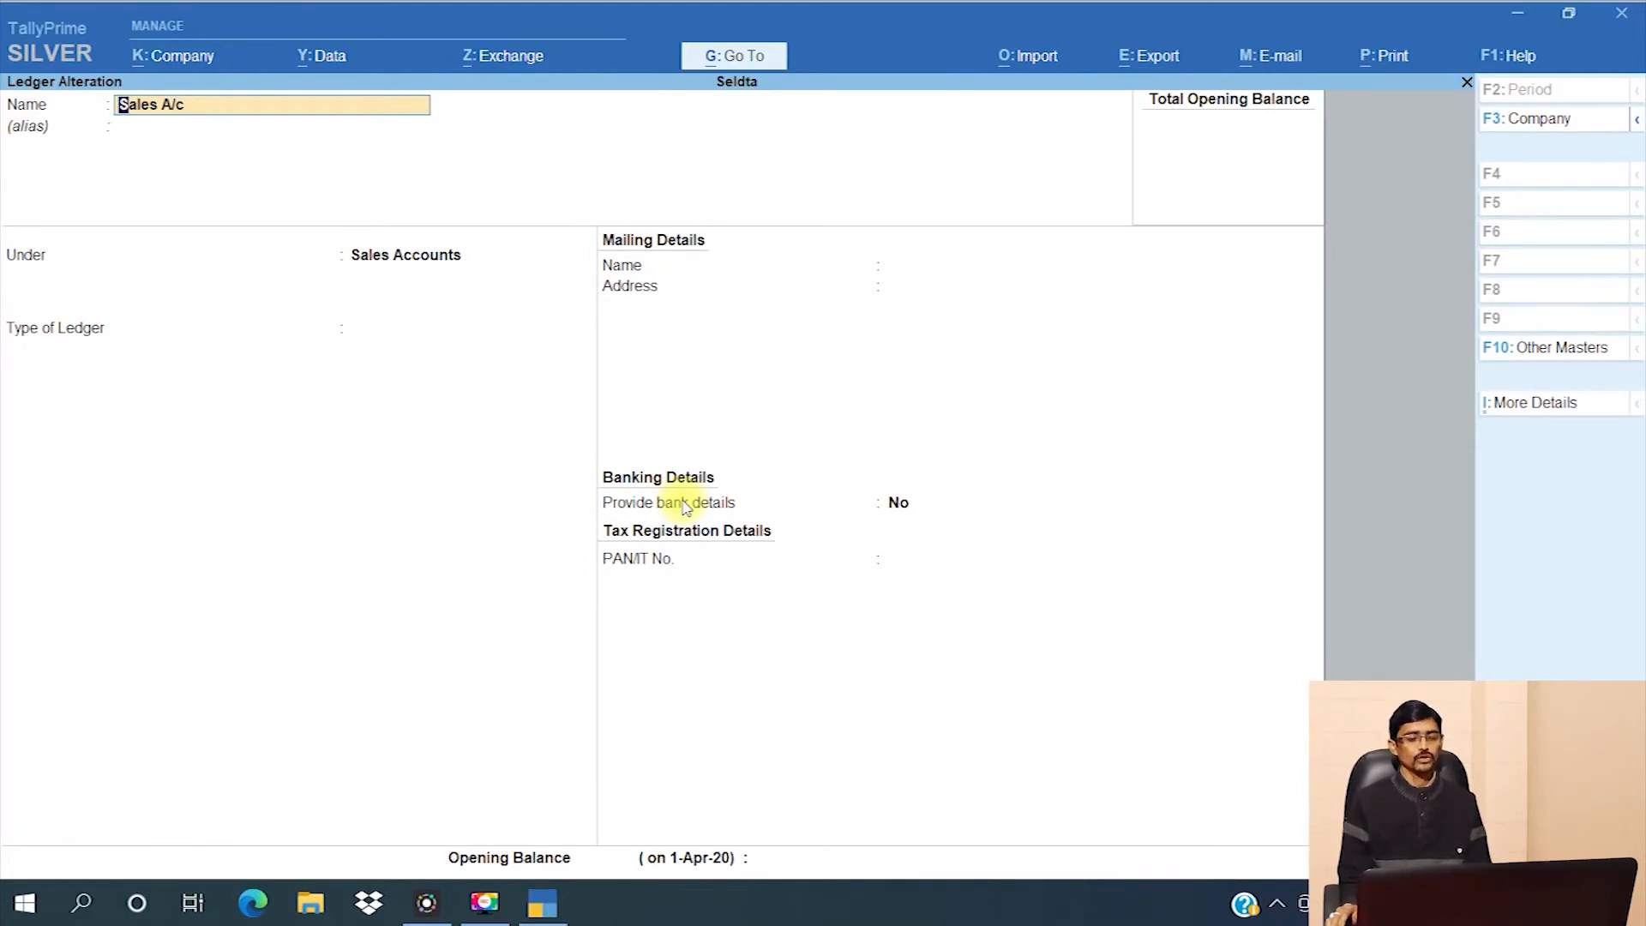
{"action": "key", "text": "Return"}
{"action": "key", "text": "Return"}
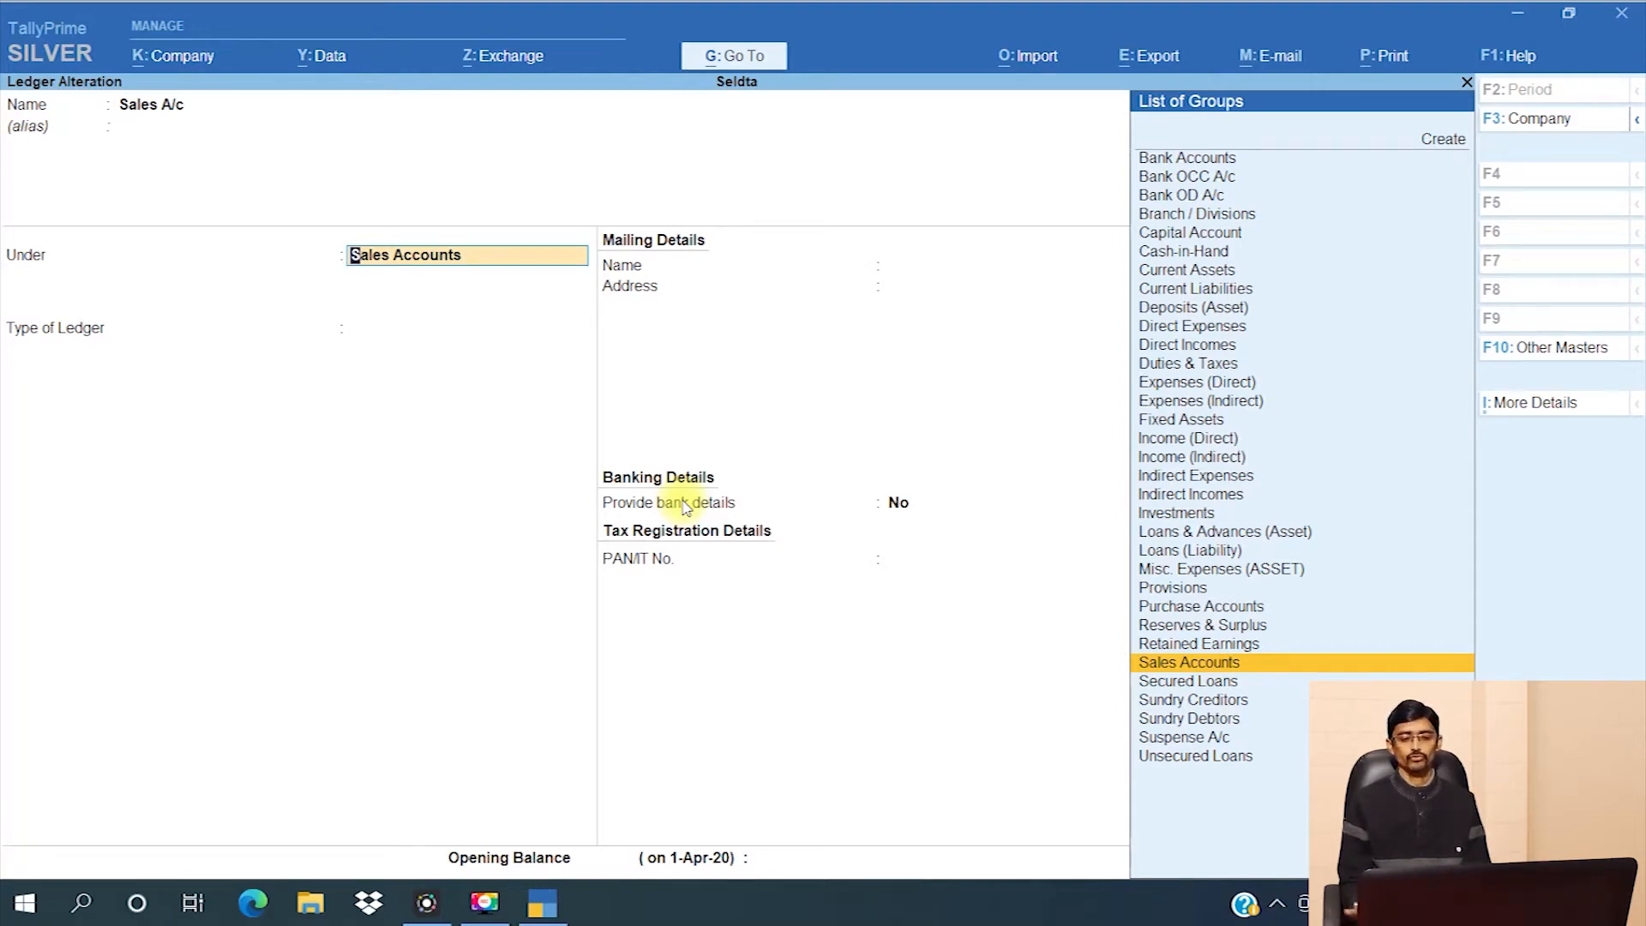
Step: Look through the groups, set Sales A/c under Sales Accounts with type of ledger Not Applicable and no bank details, and save the alteration
{"action": "key", "text": "Up"}
{"action": "key", "text": "Up"}
{"action": "key", "text": "Up"}
{"action": "key", "text": "Up"}
{"action": "key", "text": "Up"}
{"action": "key", "text": "Up"}
{"action": "key", "text": "Up"}
{"action": "key", "text": "Up"}
{"action": "key", "text": "Up"}
{"action": "key", "text": "Up"}
{"action": "key", "text": "Up"}
{"action": "key", "text": "Up"}
{"action": "key", "text": "Up"}
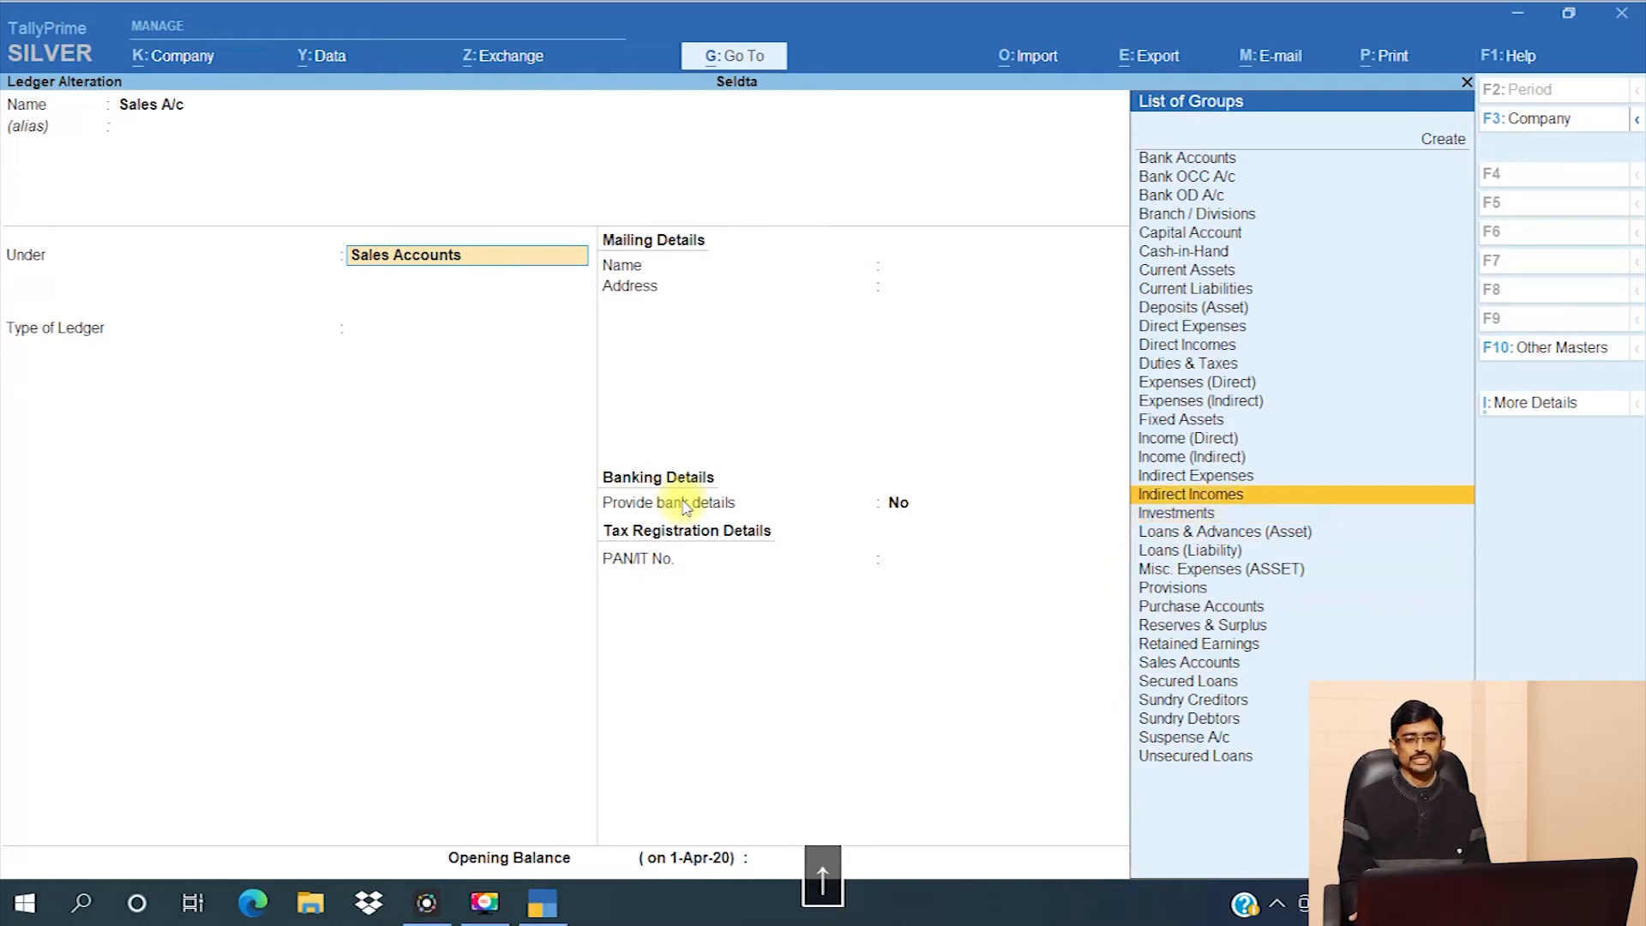
{"action": "type", "text": "Sal"}
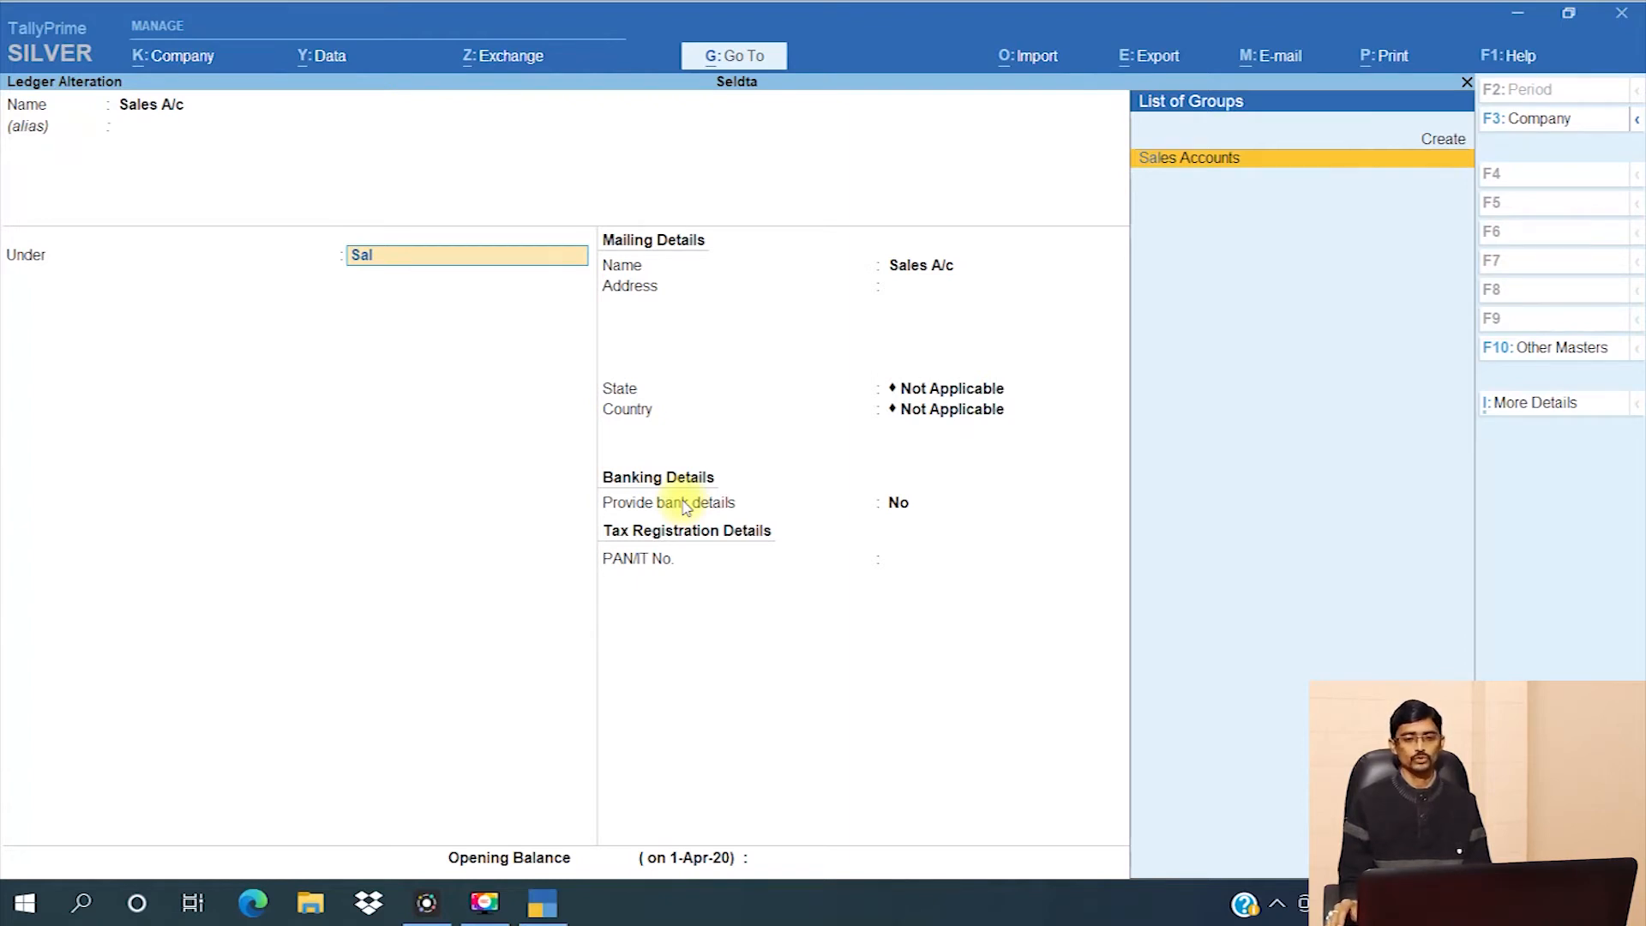
{"action": "key", "text": "Return"}
{"action": "key", "text": "Return"}
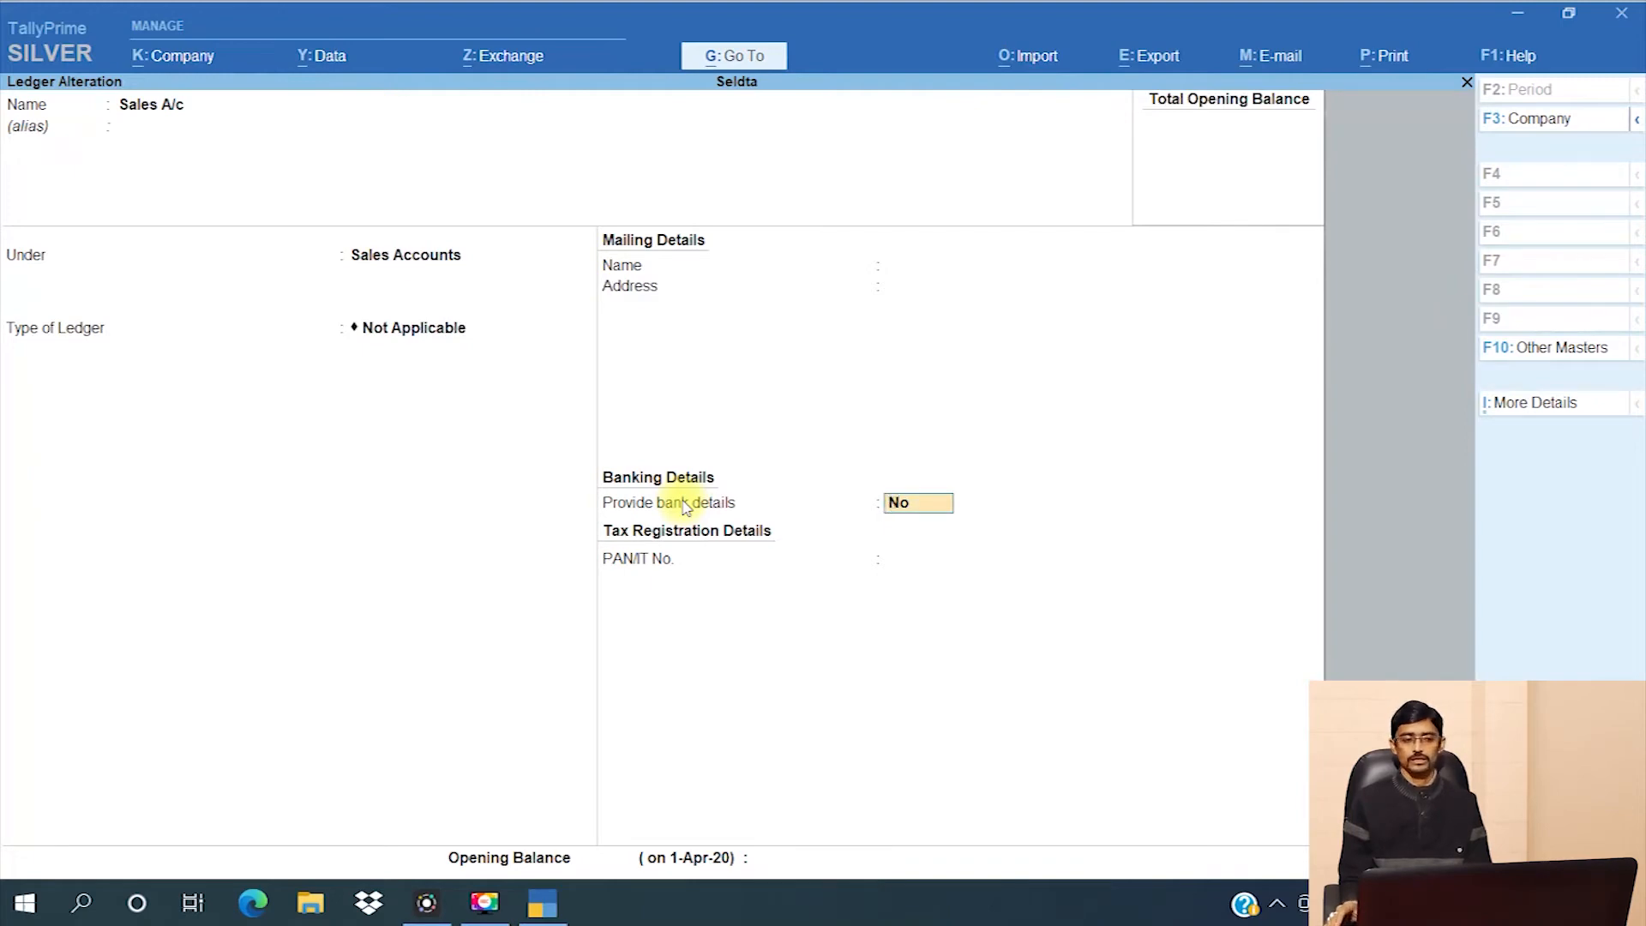
{"action": "key", "text": "Return"}
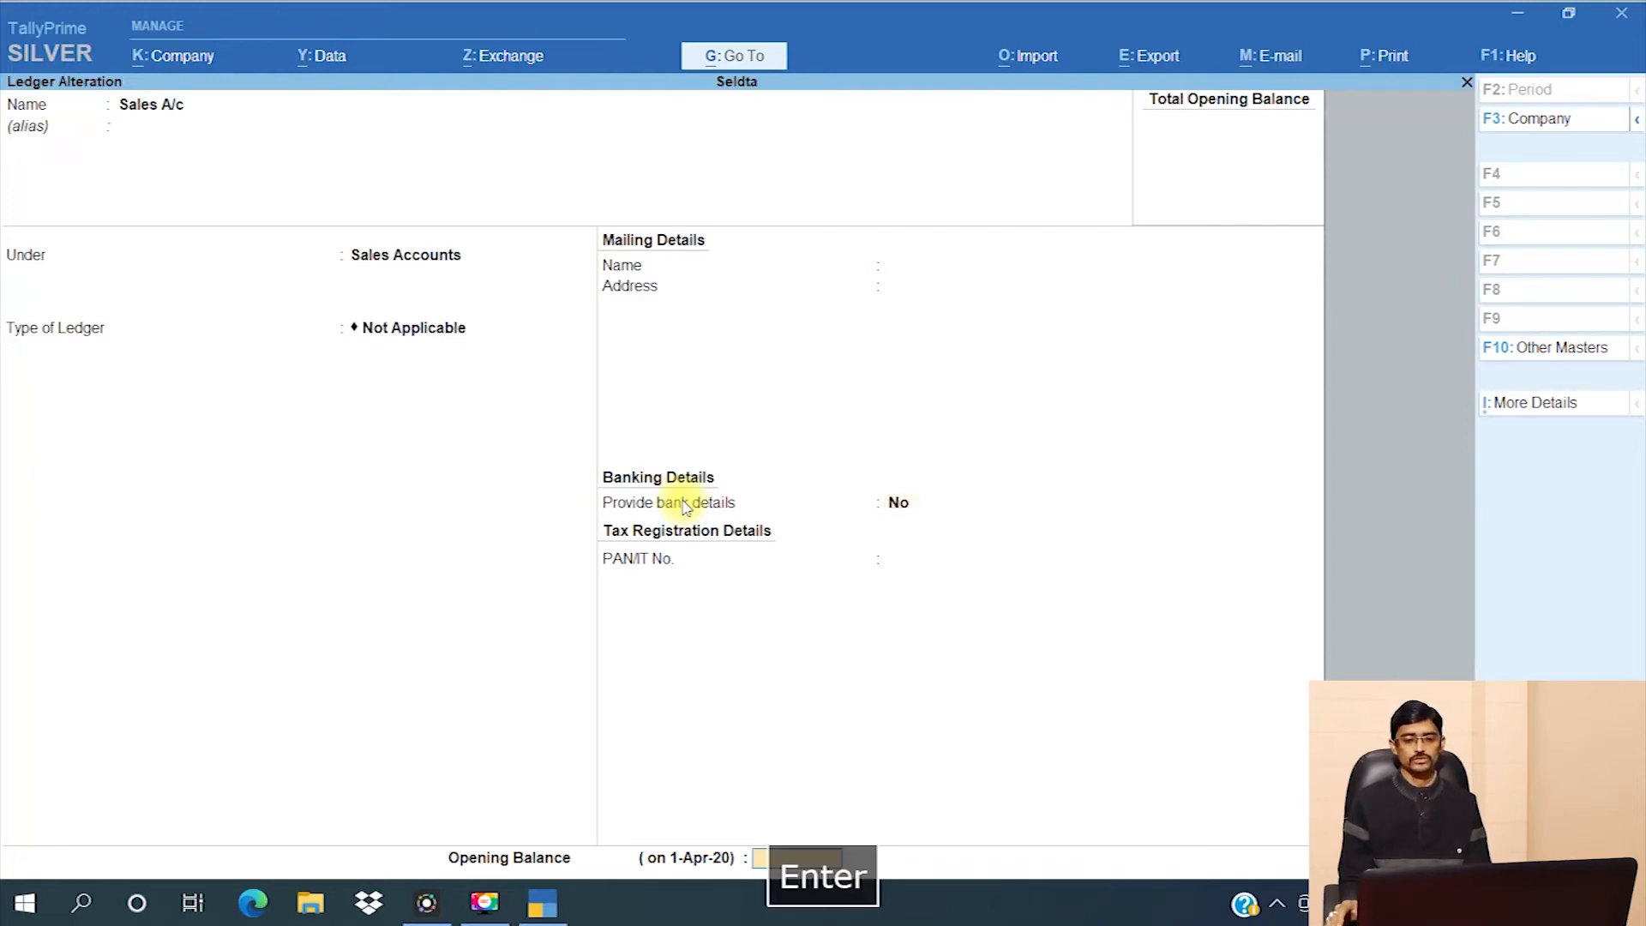
{"action": "key", "text": "Return"}
{"action": "key", "text": "Return"}
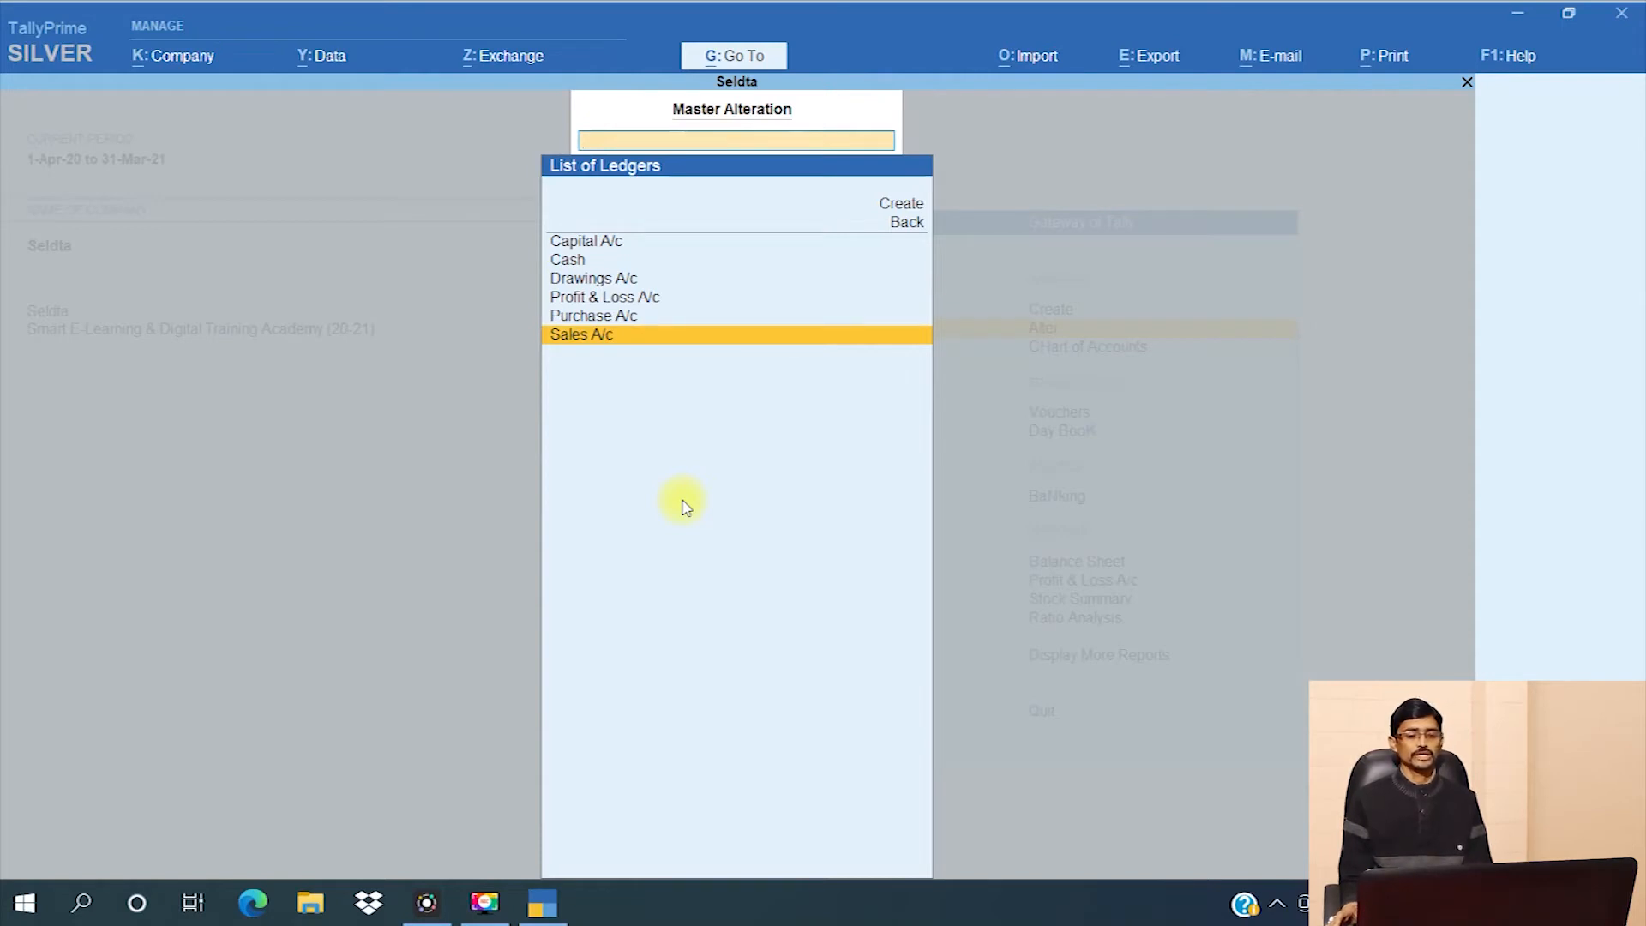
{"action": "key", "text": "Escape"}
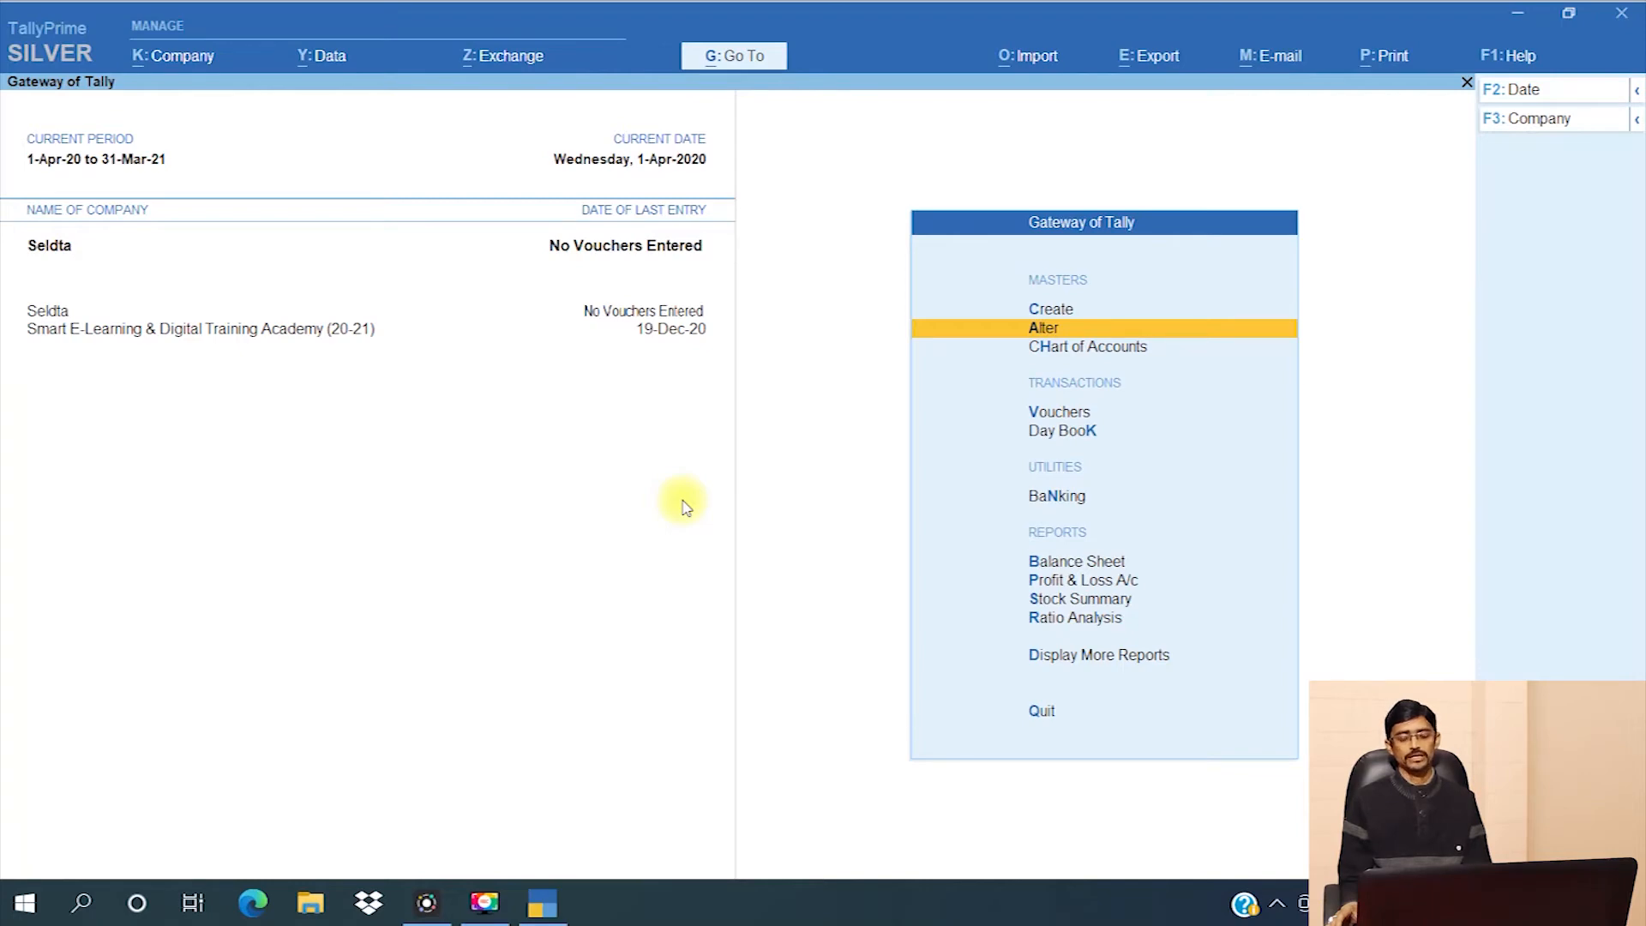
Step: Delete the Sales A/c ledger from its alteration screen and return to the Gateway of Tally
{"action": "key", "text": "Up"}
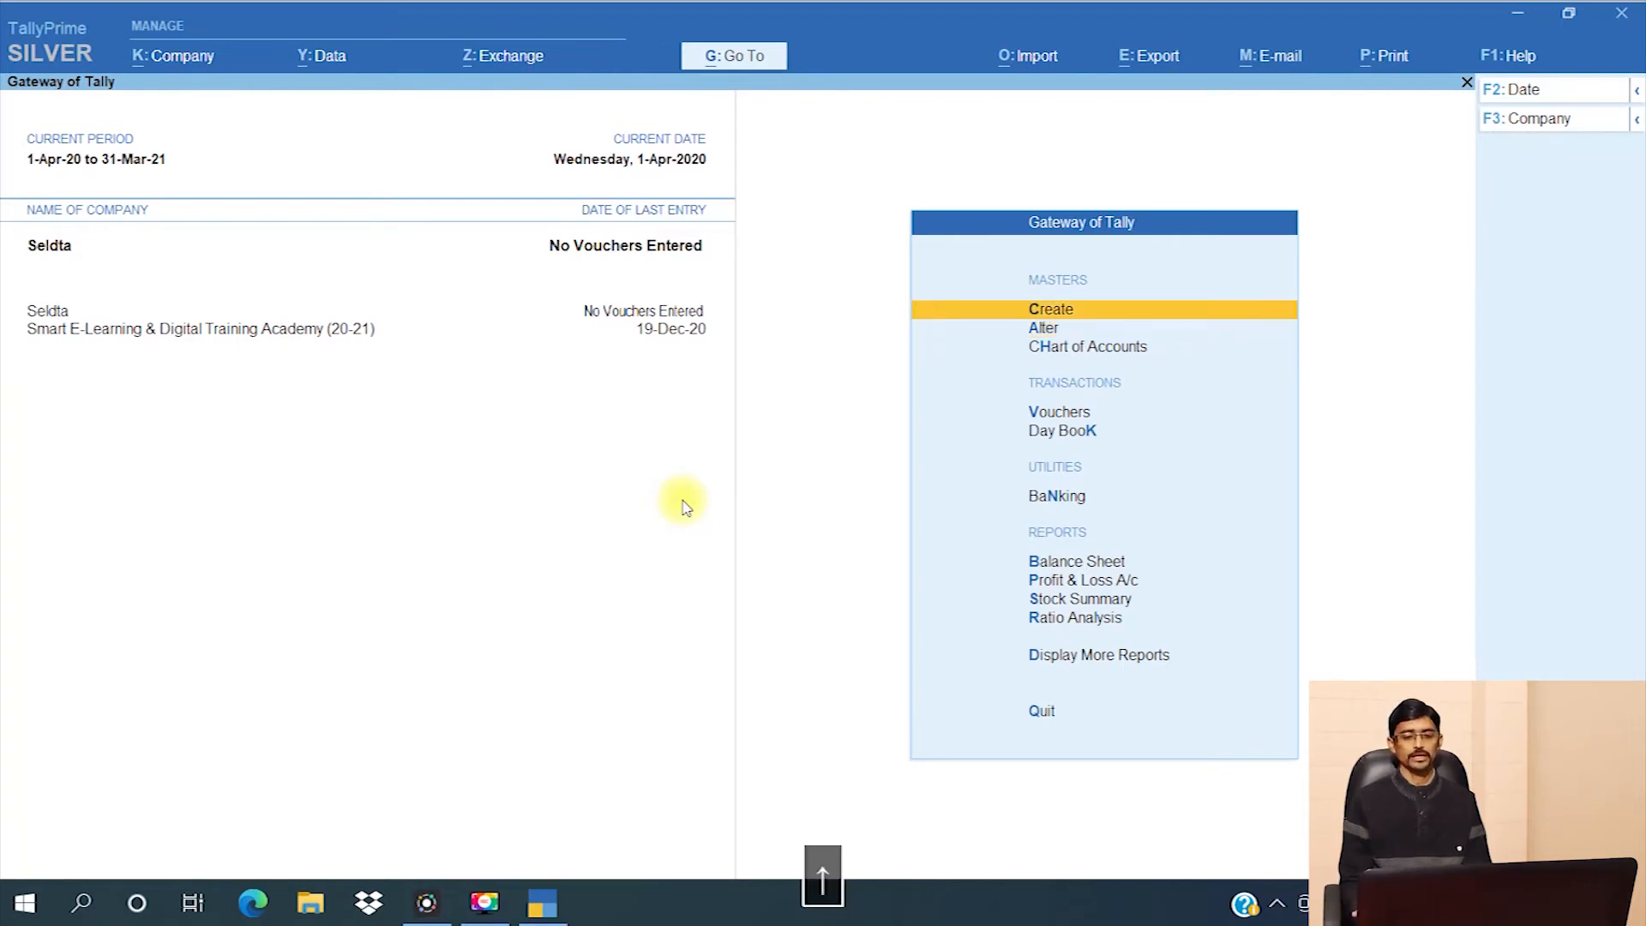
{"action": "key", "text": "Down"}
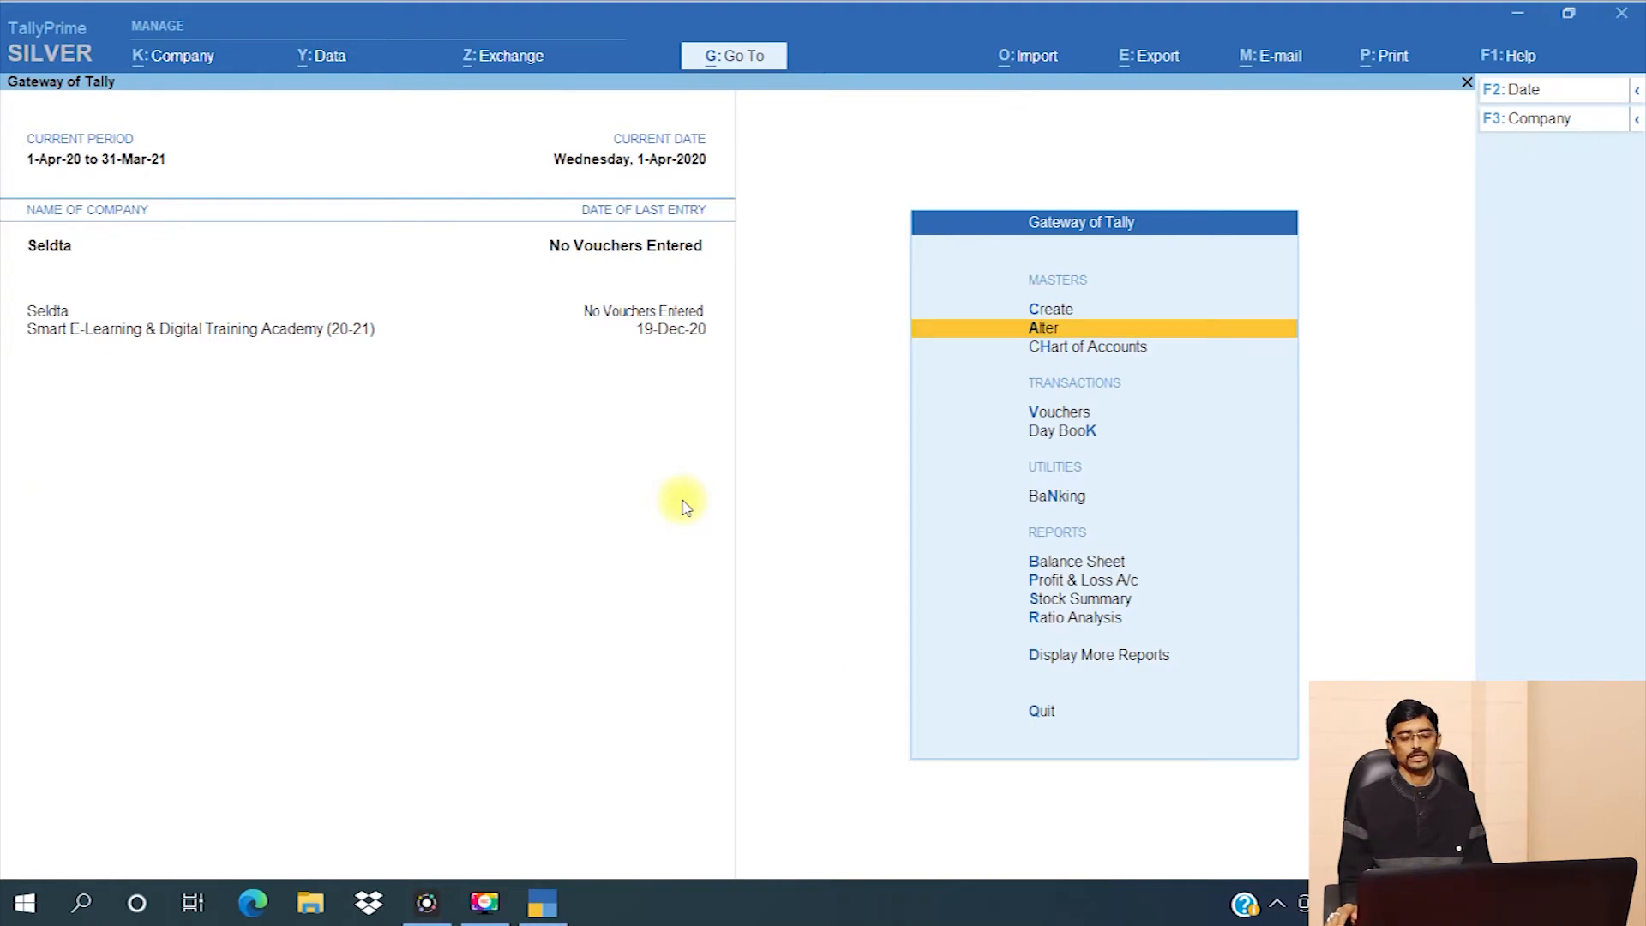
{"action": "key", "text": "Return"}
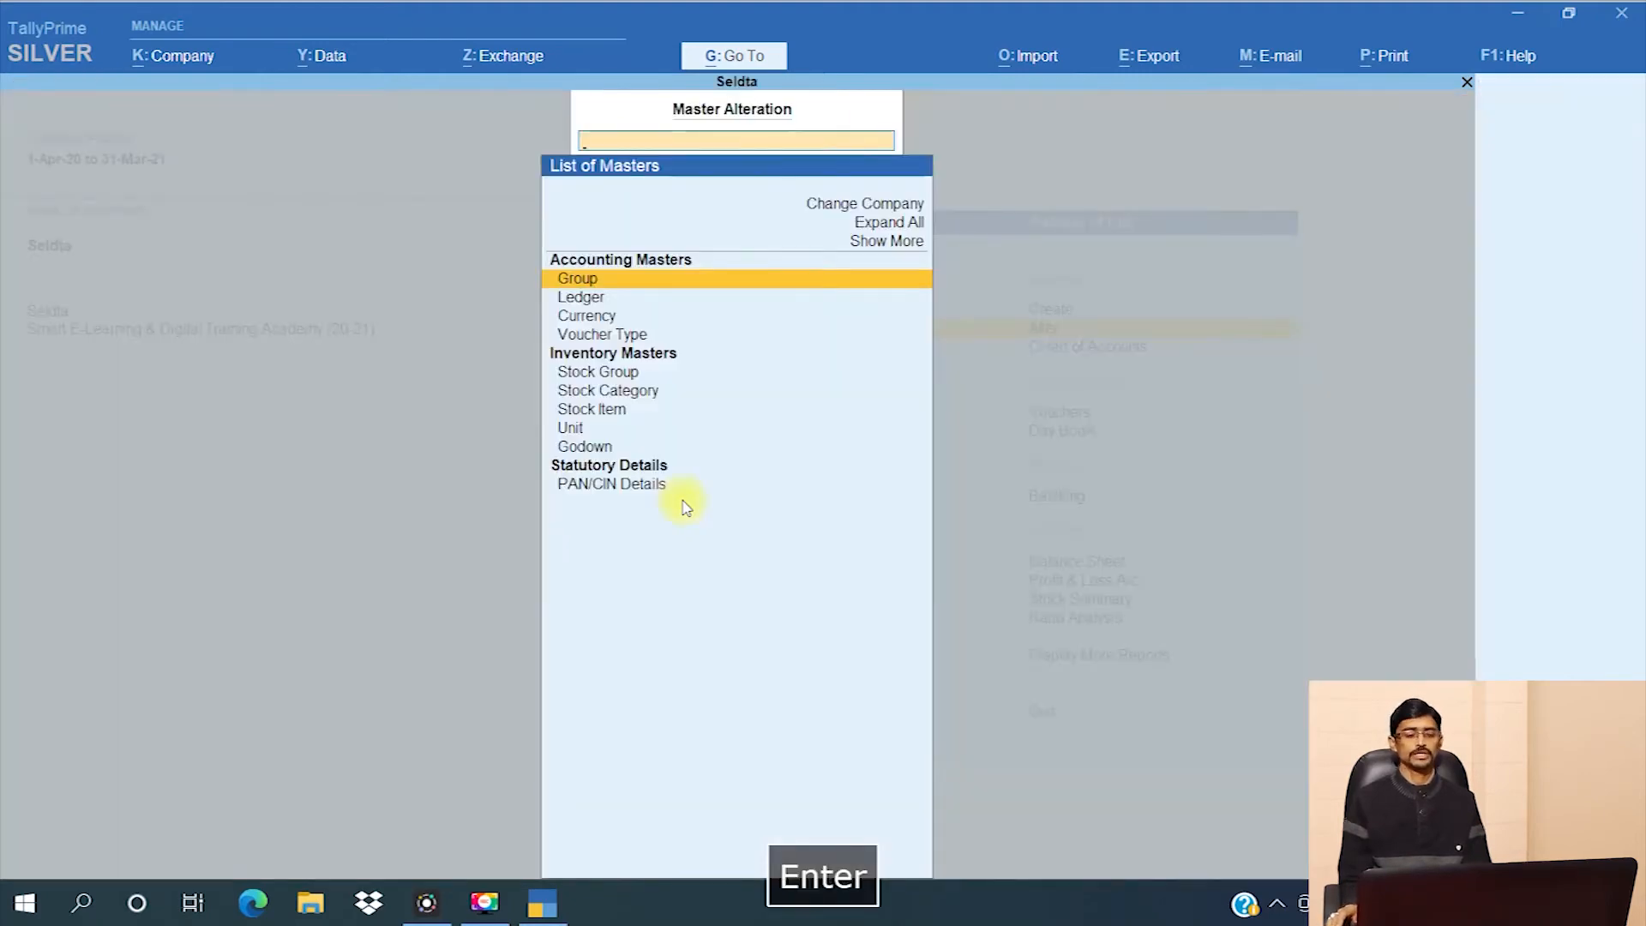
{"action": "key", "text": "Down"}
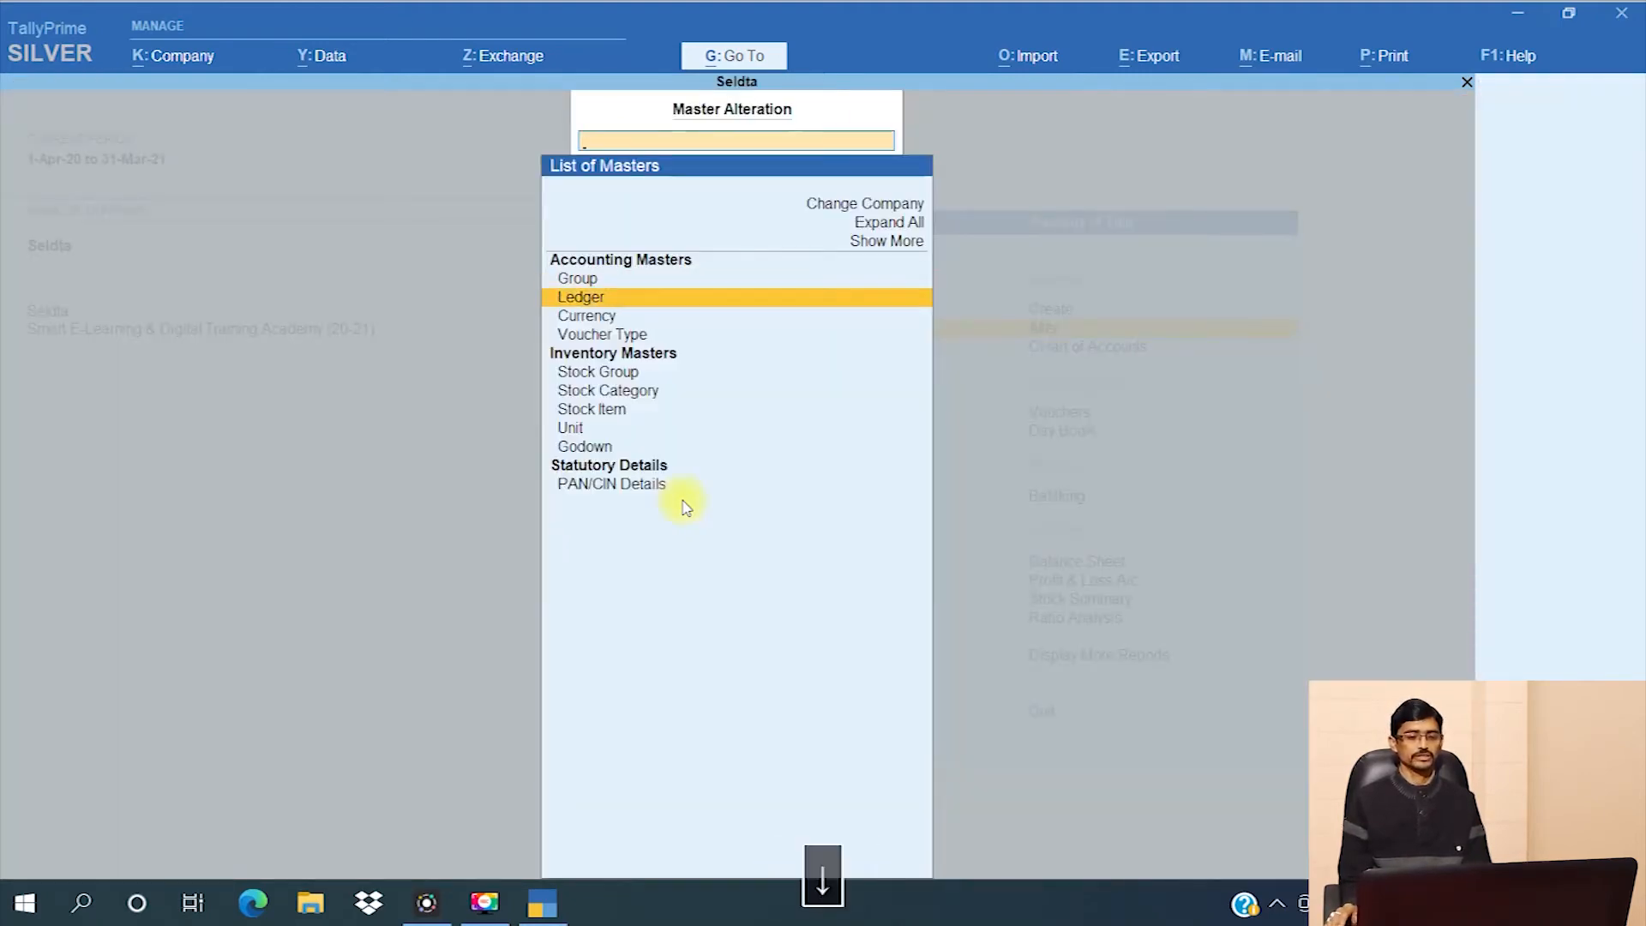
{"action": "key", "text": "Return"}
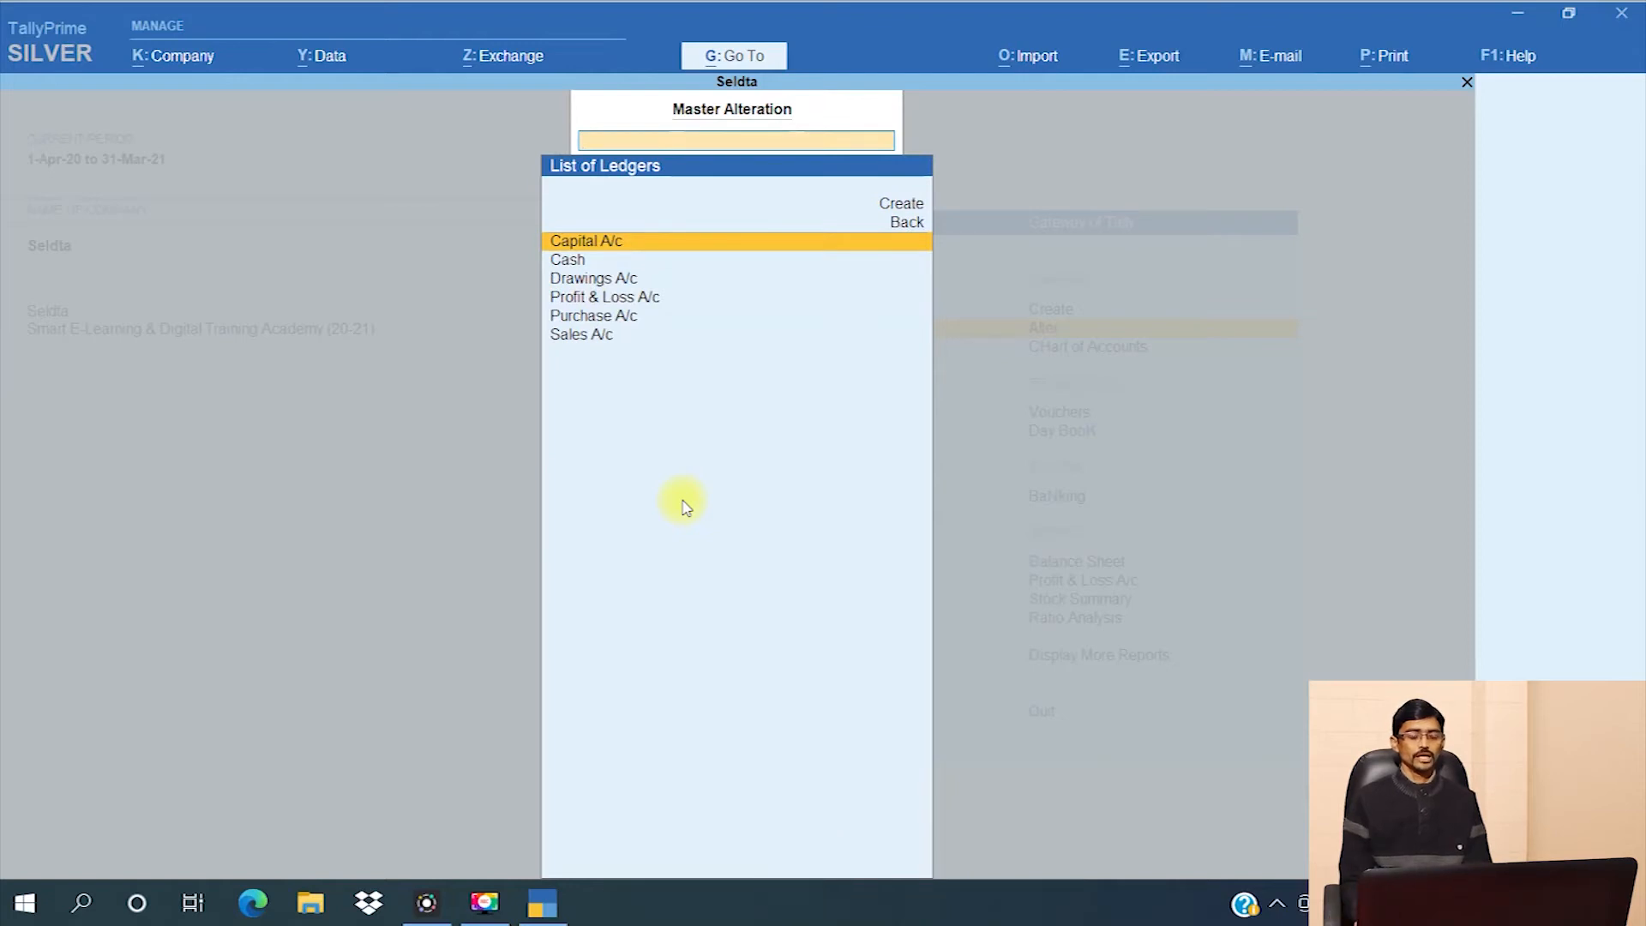
{"action": "key", "text": "Down"}
{"action": "key", "text": "Down"}
{"action": "key", "text": "Down"}
{"action": "key", "text": "Down"}
{"action": "key", "text": "Down"}
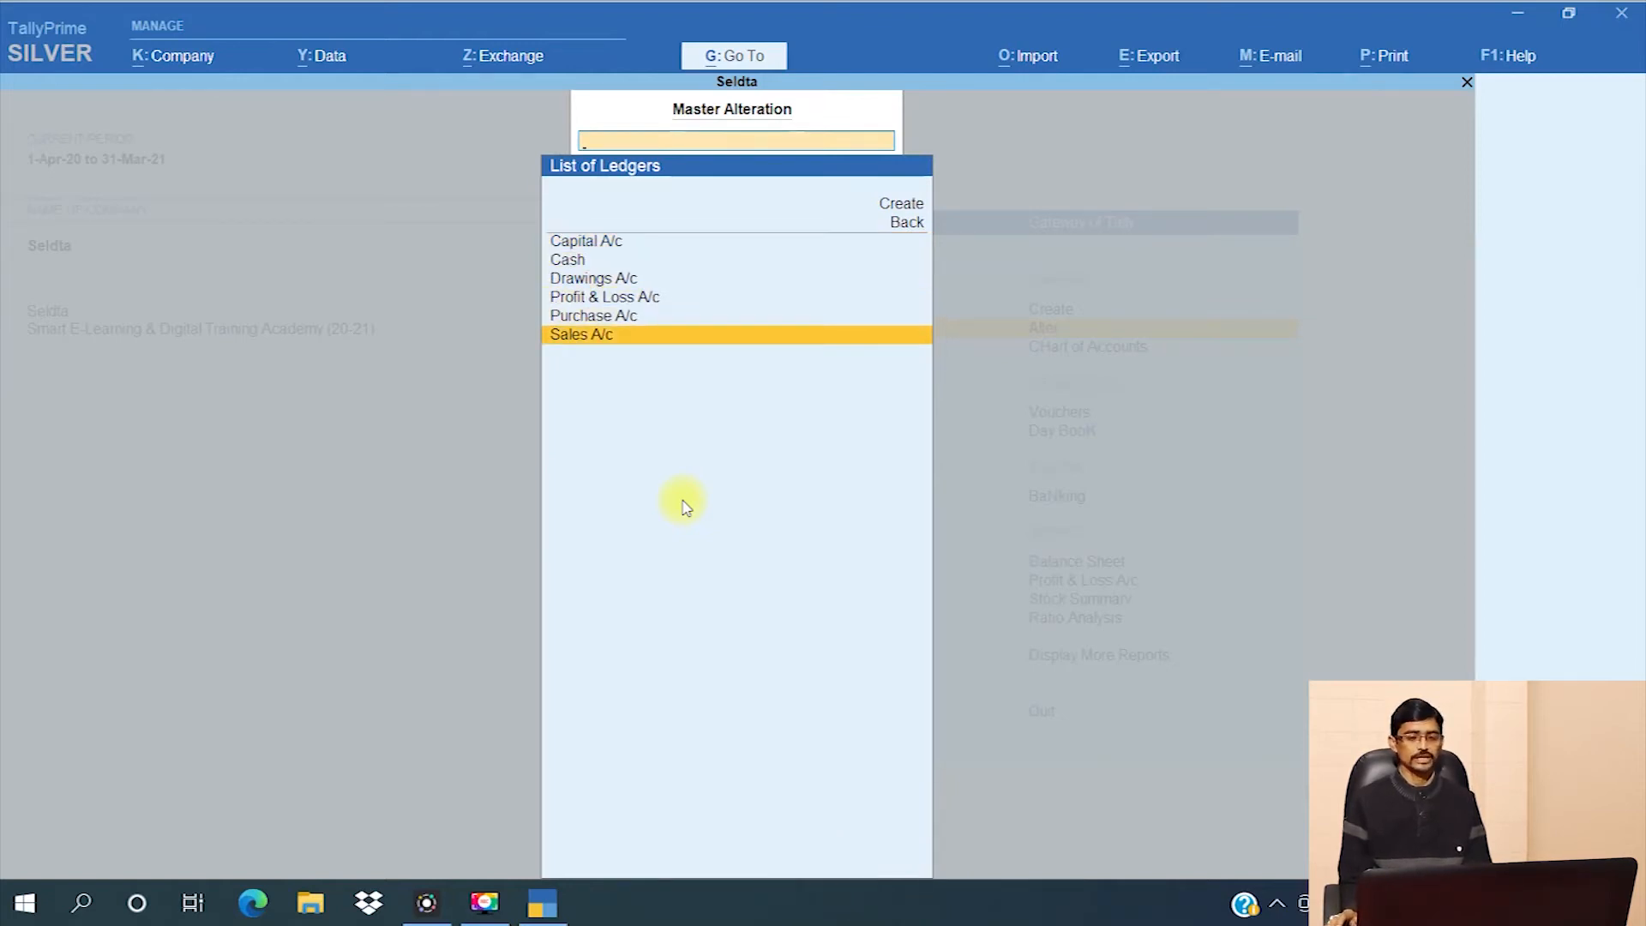
{"action": "key", "text": "Return"}
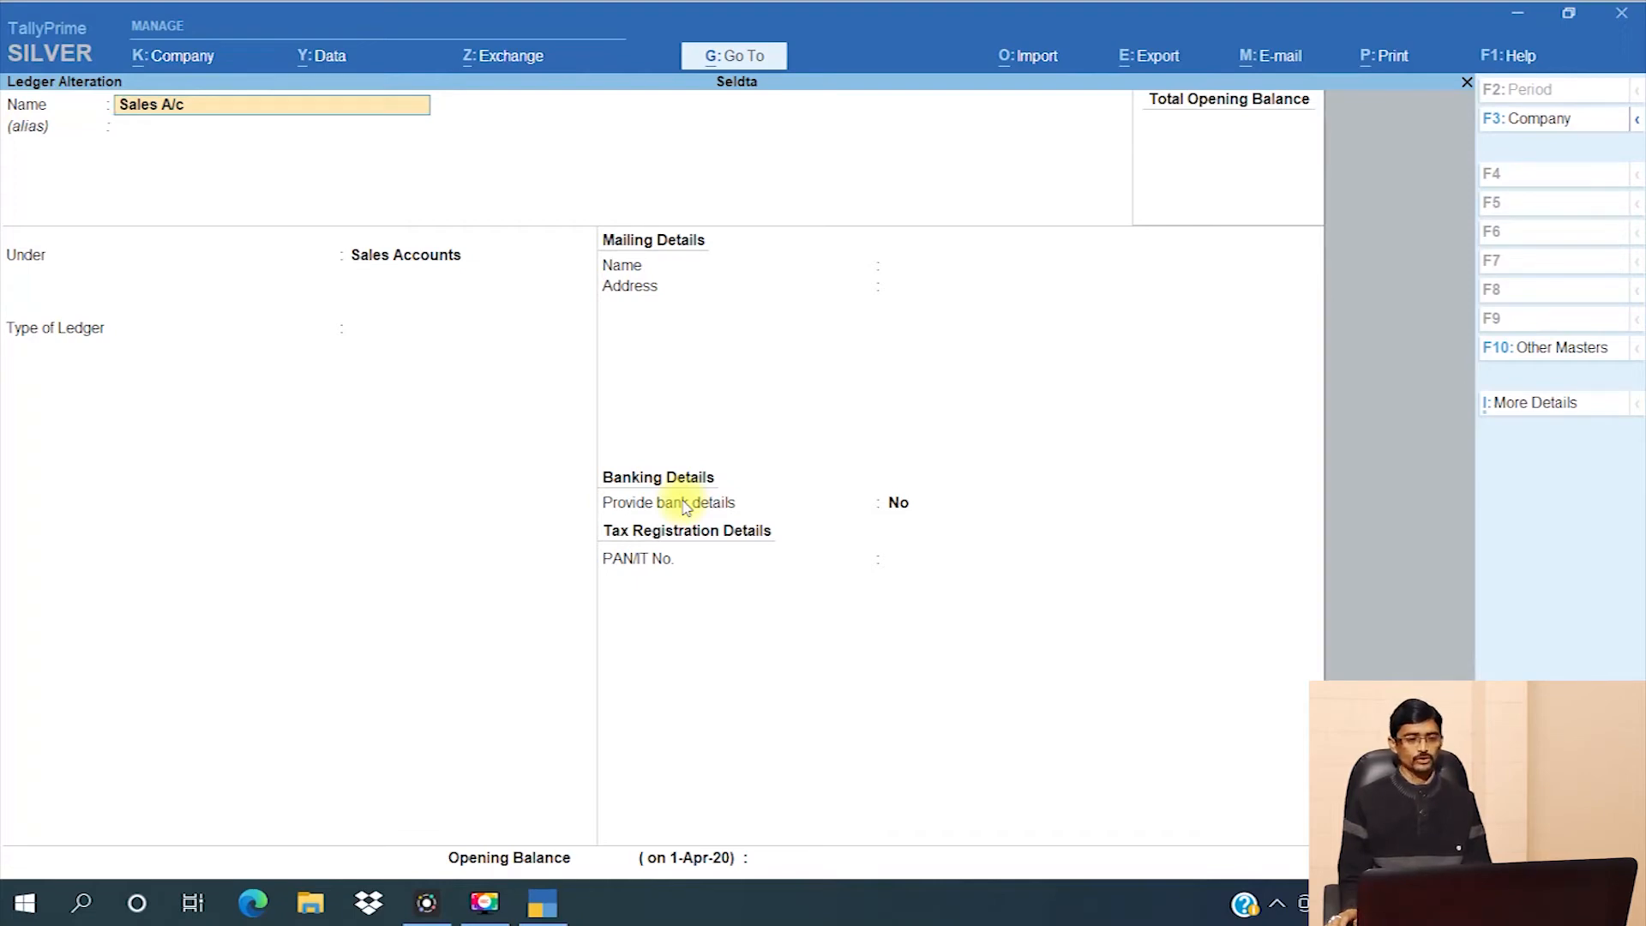
{"action": "key", "text": "alt"}
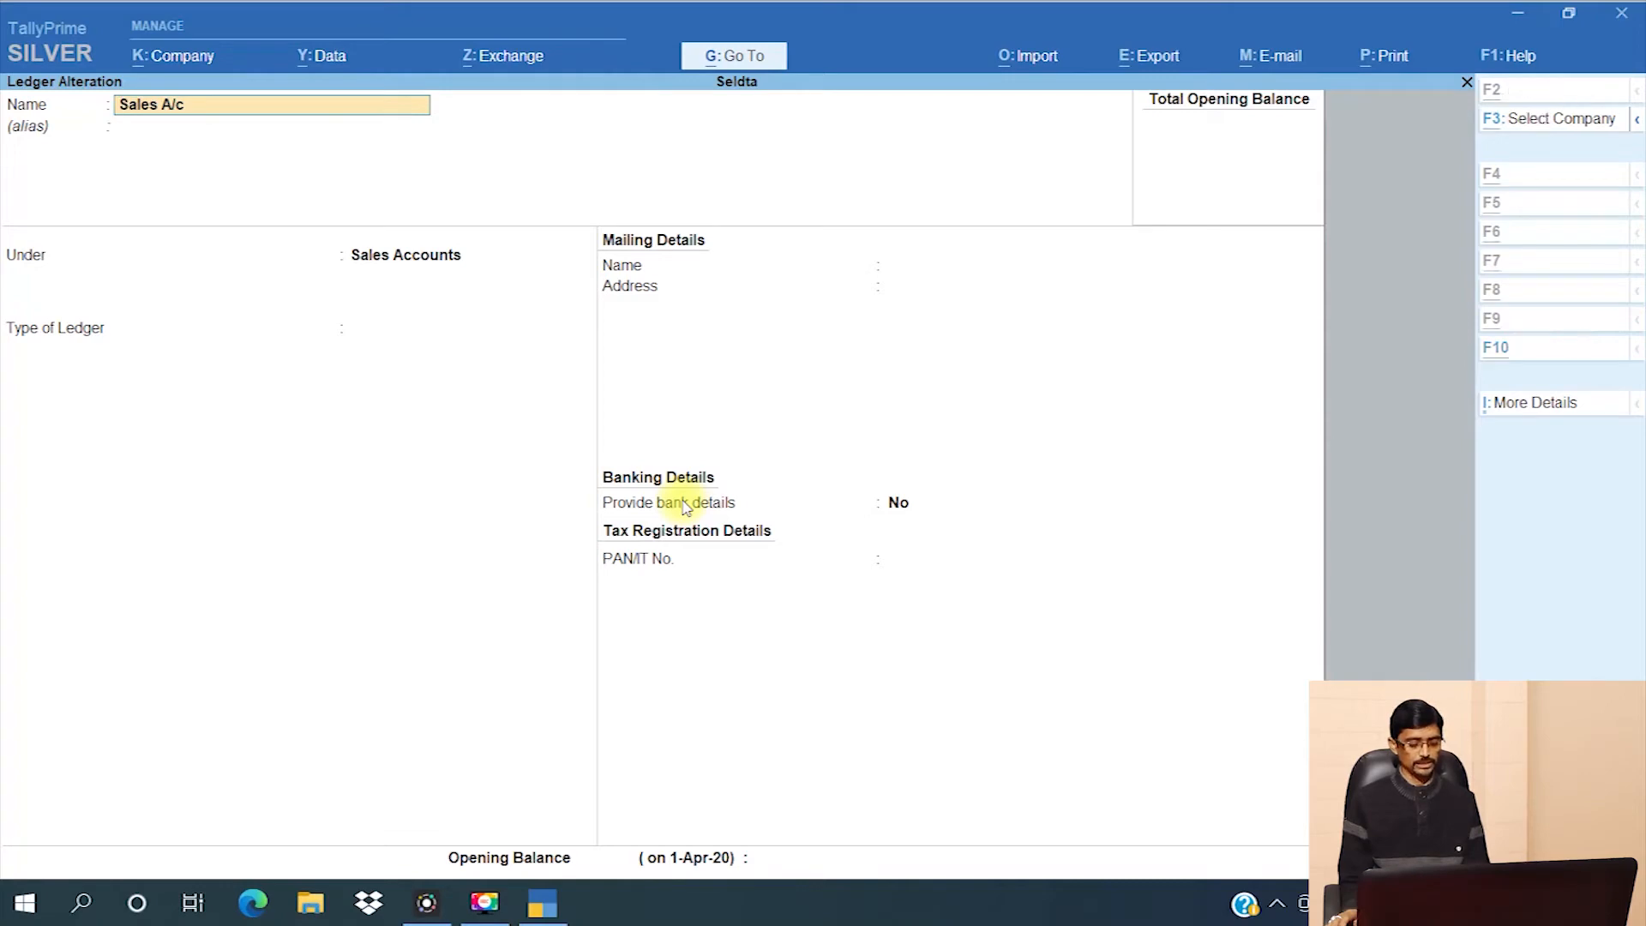
{"action": "key", "text": "alt+d"}
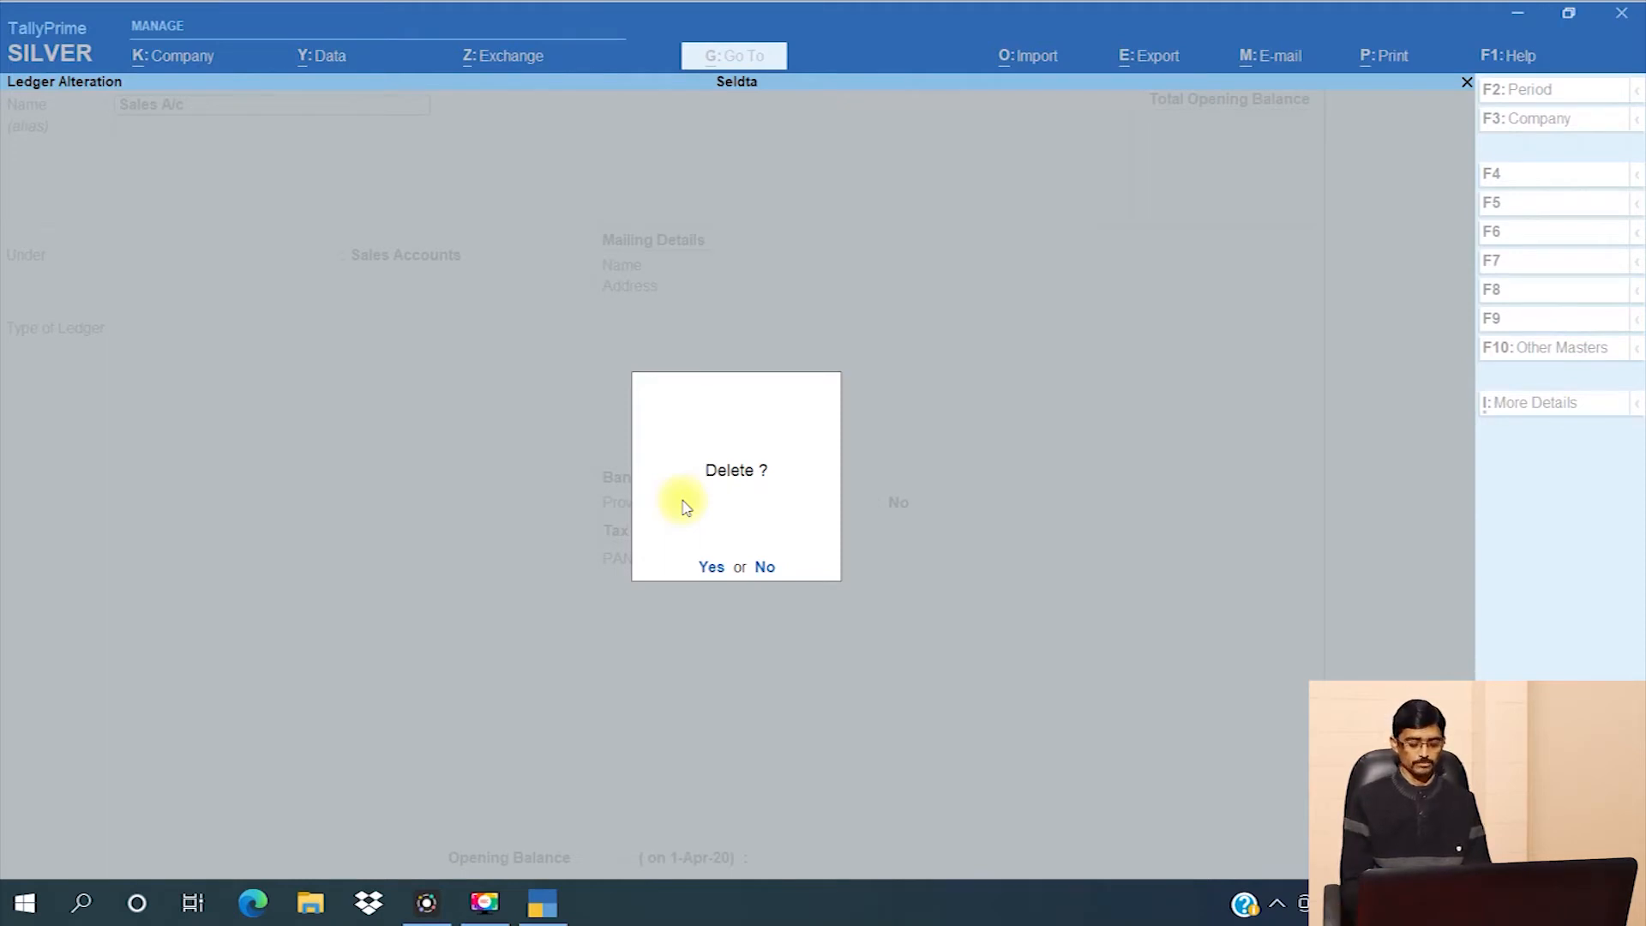
{"action": "key", "text": "y"}
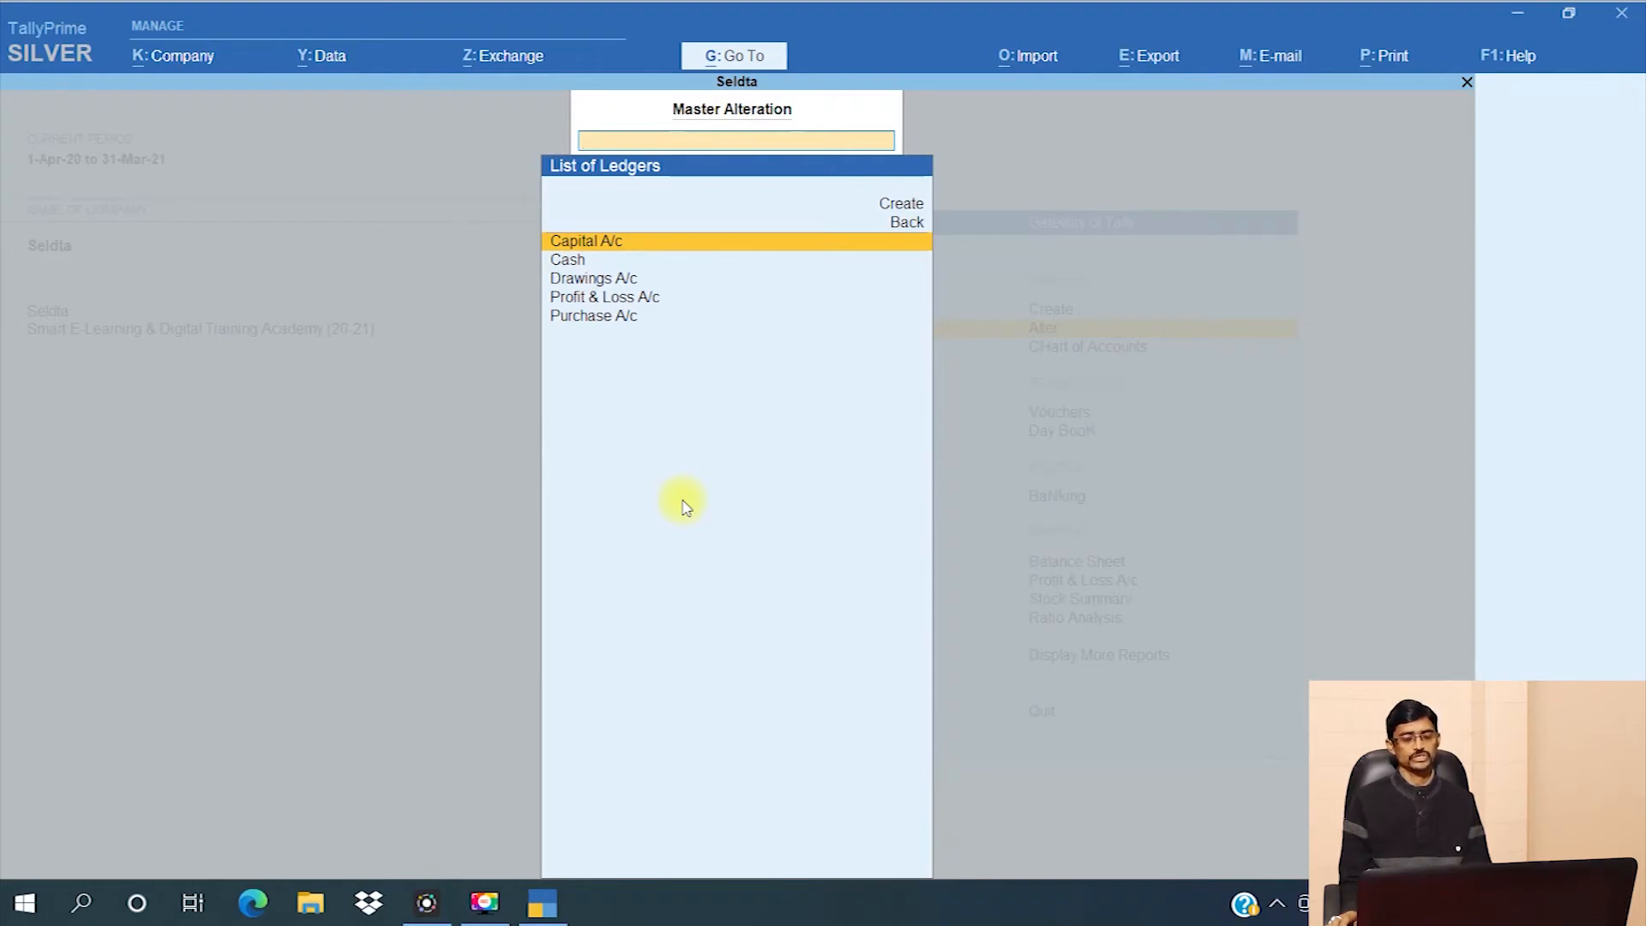
{"action": "key", "text": "Escape"}
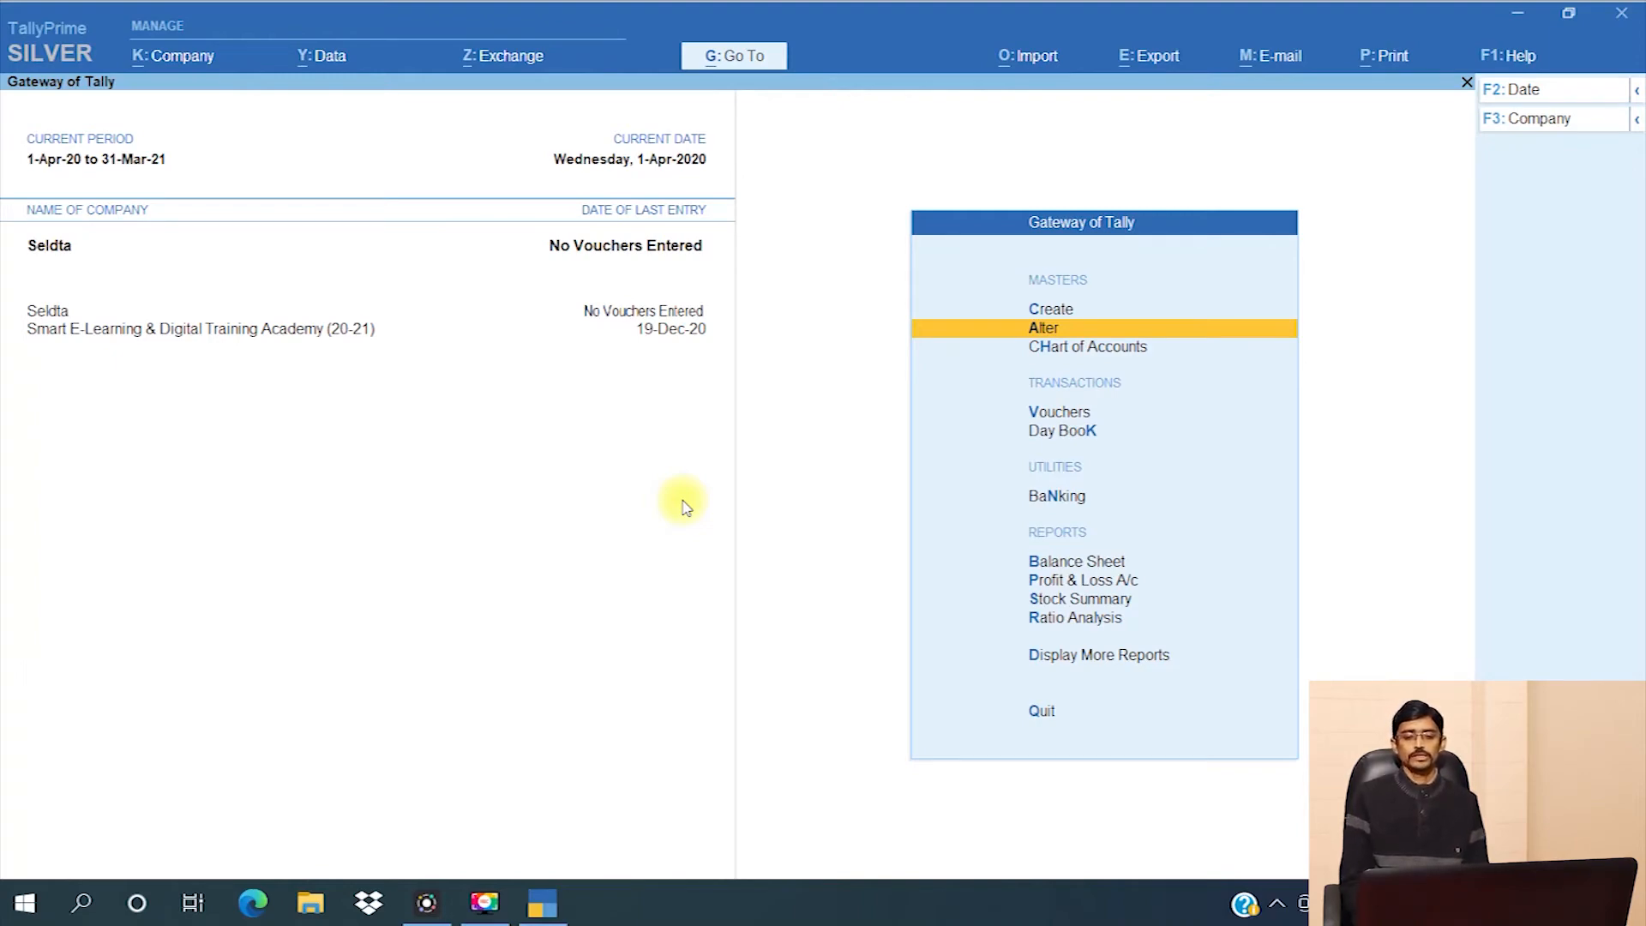
{"action": "key", "text": "Down"}
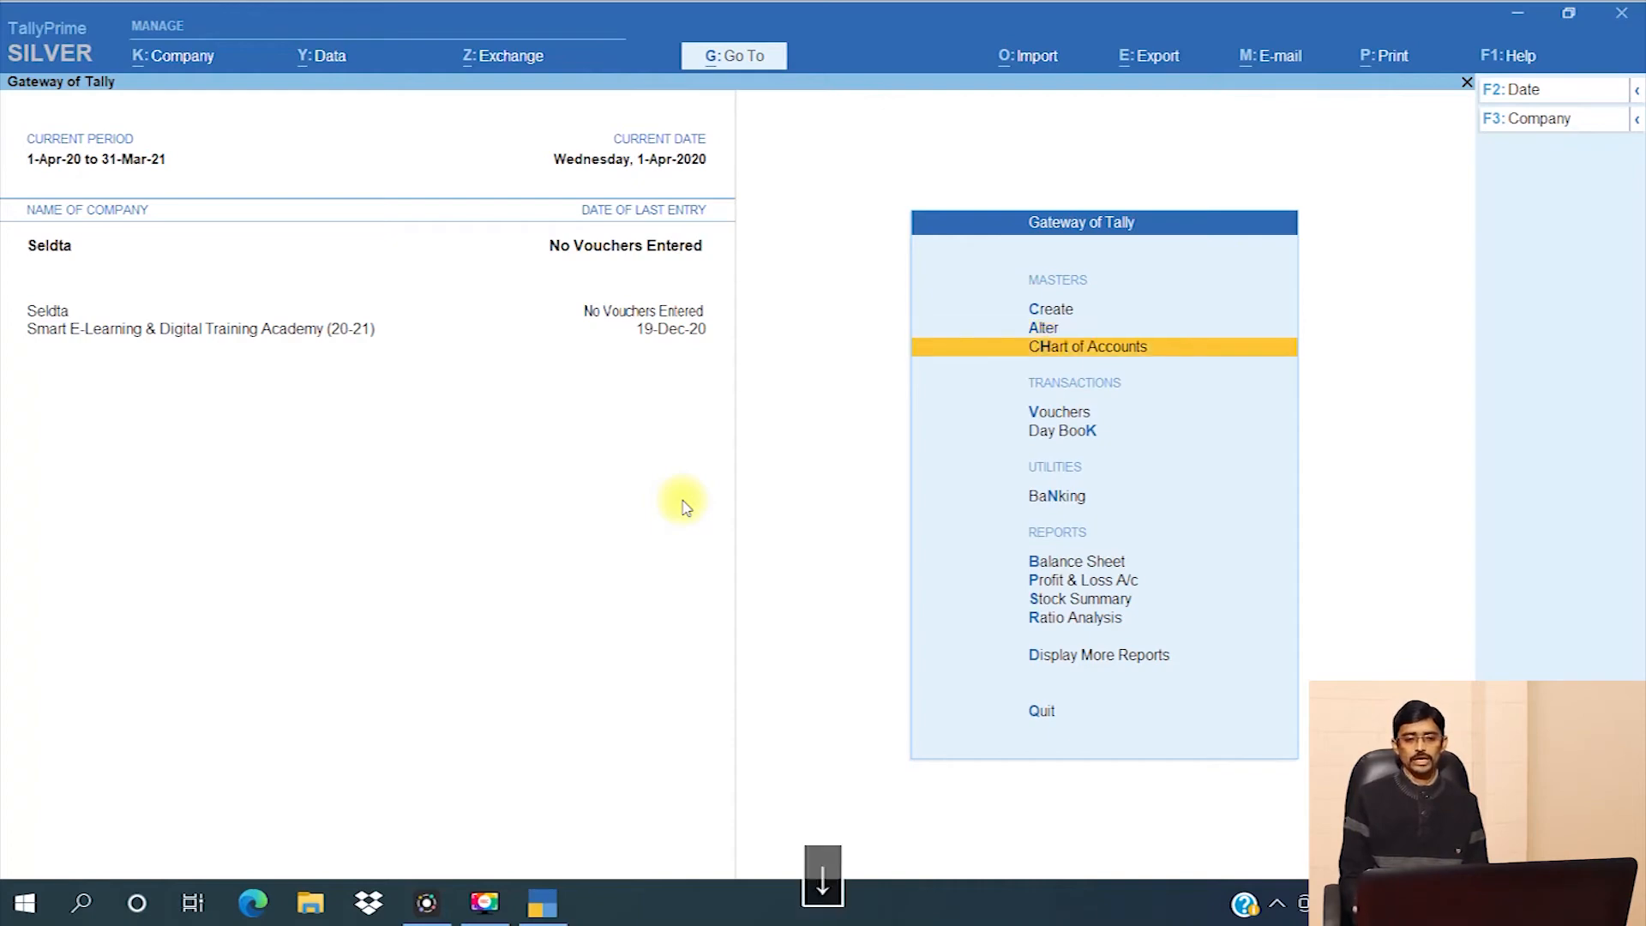
{"action": "key", "text": "Up"}
{"action": "key", "text": "Down"}
{"action": "key", "text": "Up"}
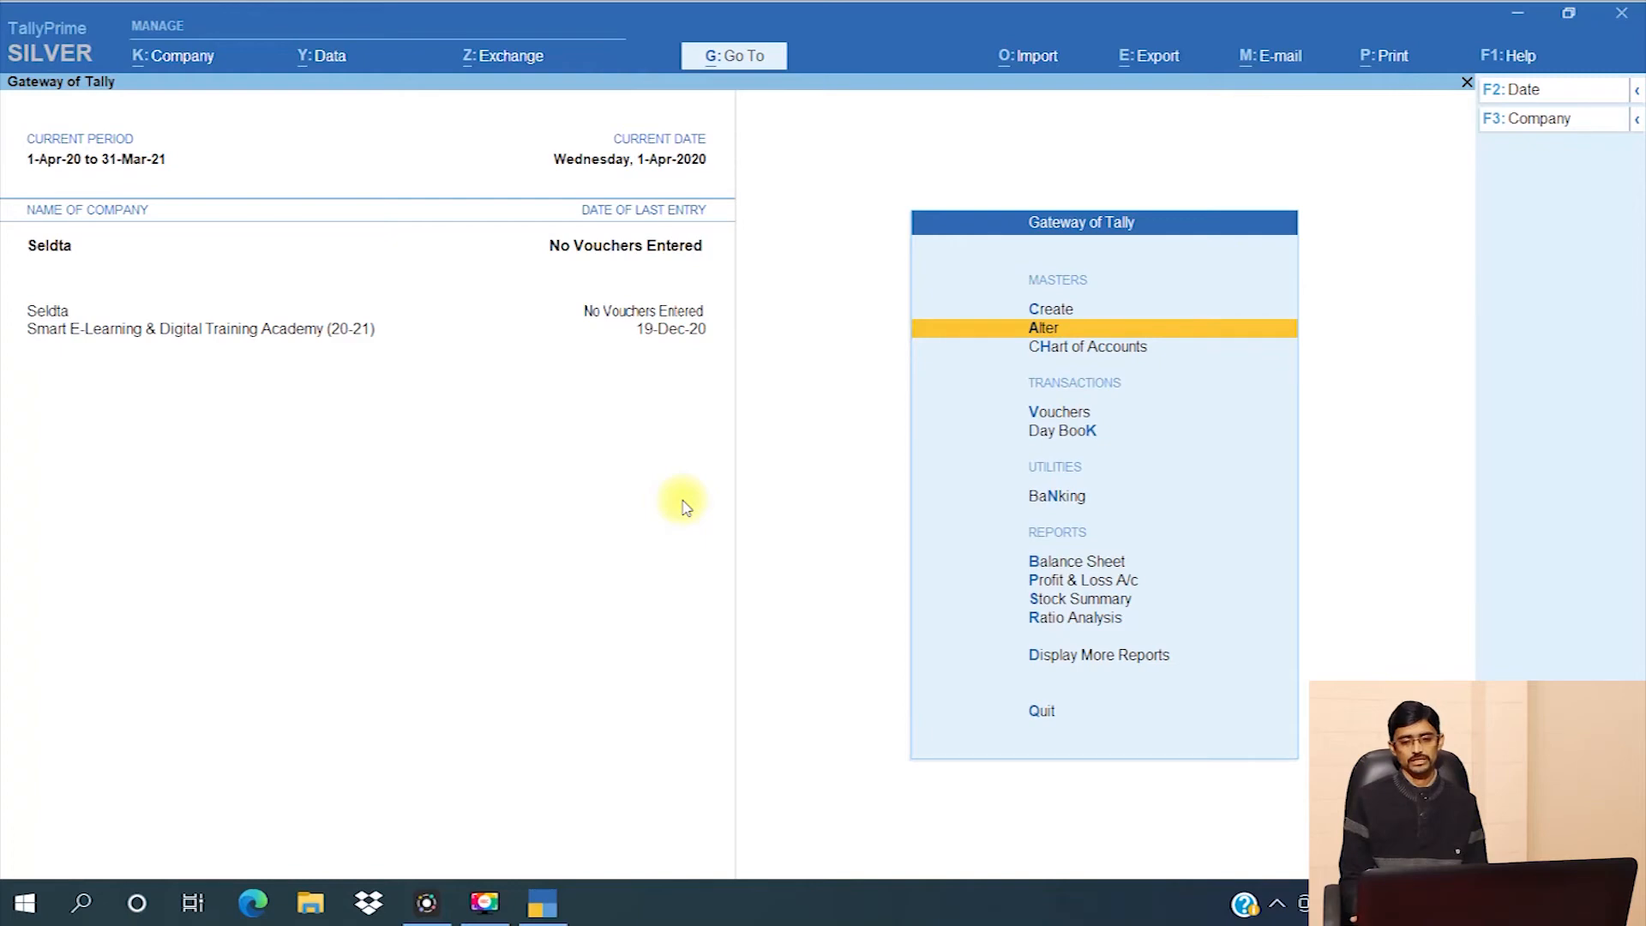
Step: Open the Chart of Accounts for ledgers from the Gateway of Tally
{"action": "key", "text": "Down"}
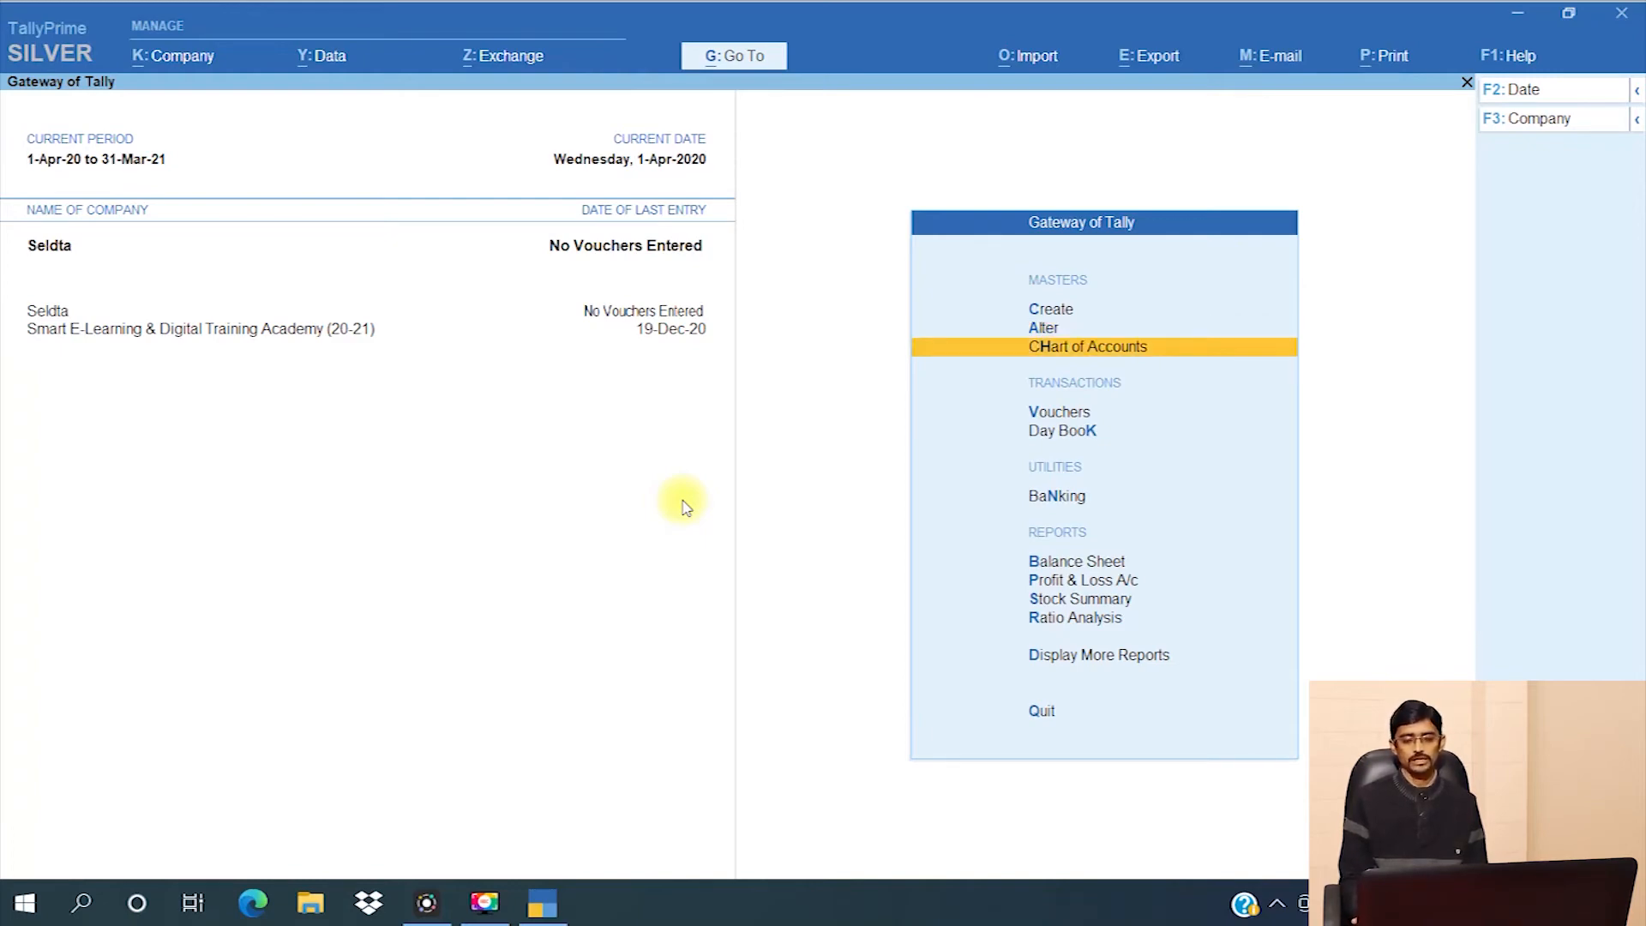
{"action": "key", "text": "Return"}
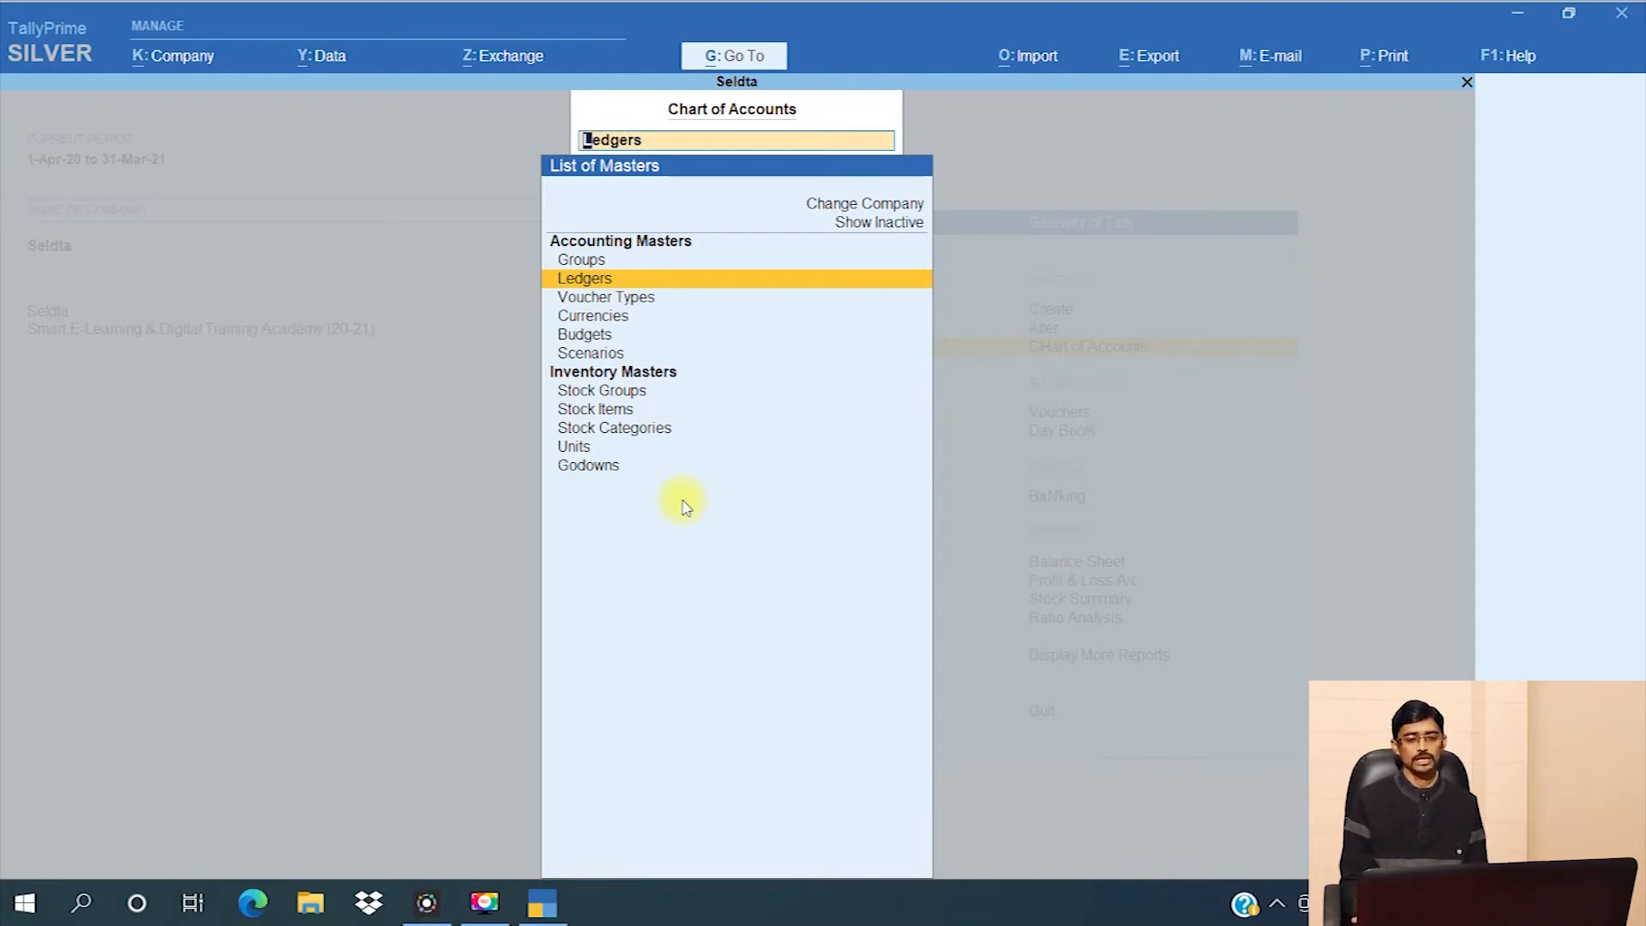
{"action": "key", "text": "Return"}
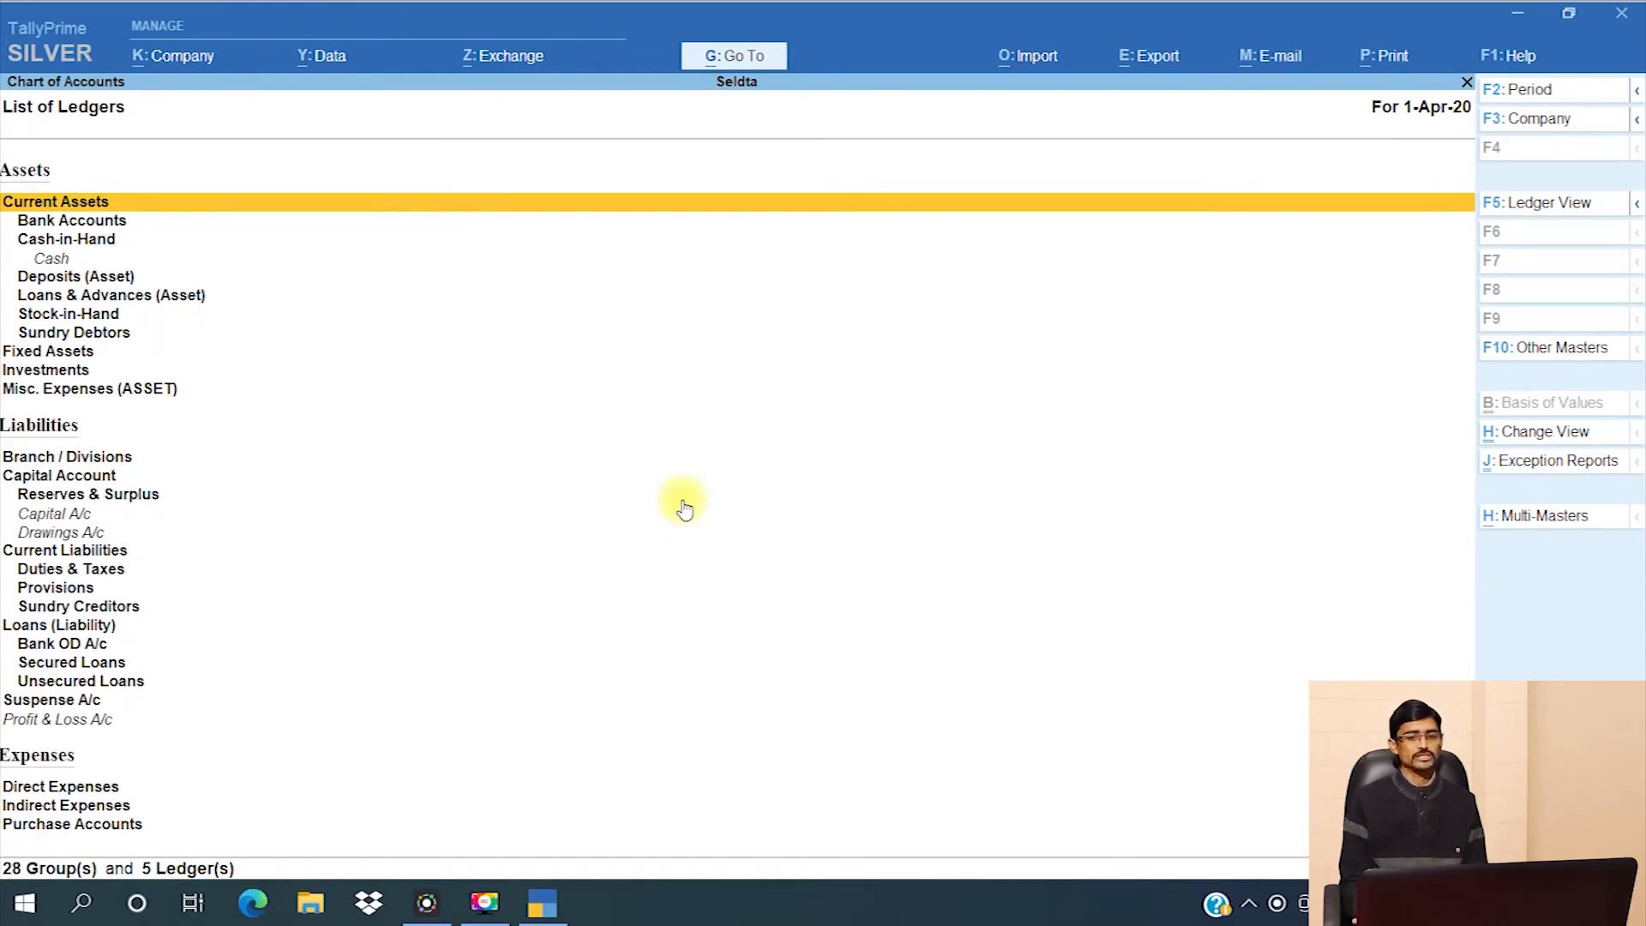
Step: Examine the groups and ledgers listed under Assets, Liabilities, Expenses and Income in the list of ledgers
{"action": "key", "text": "Down"}
{"action": "key", "text": "Down"}
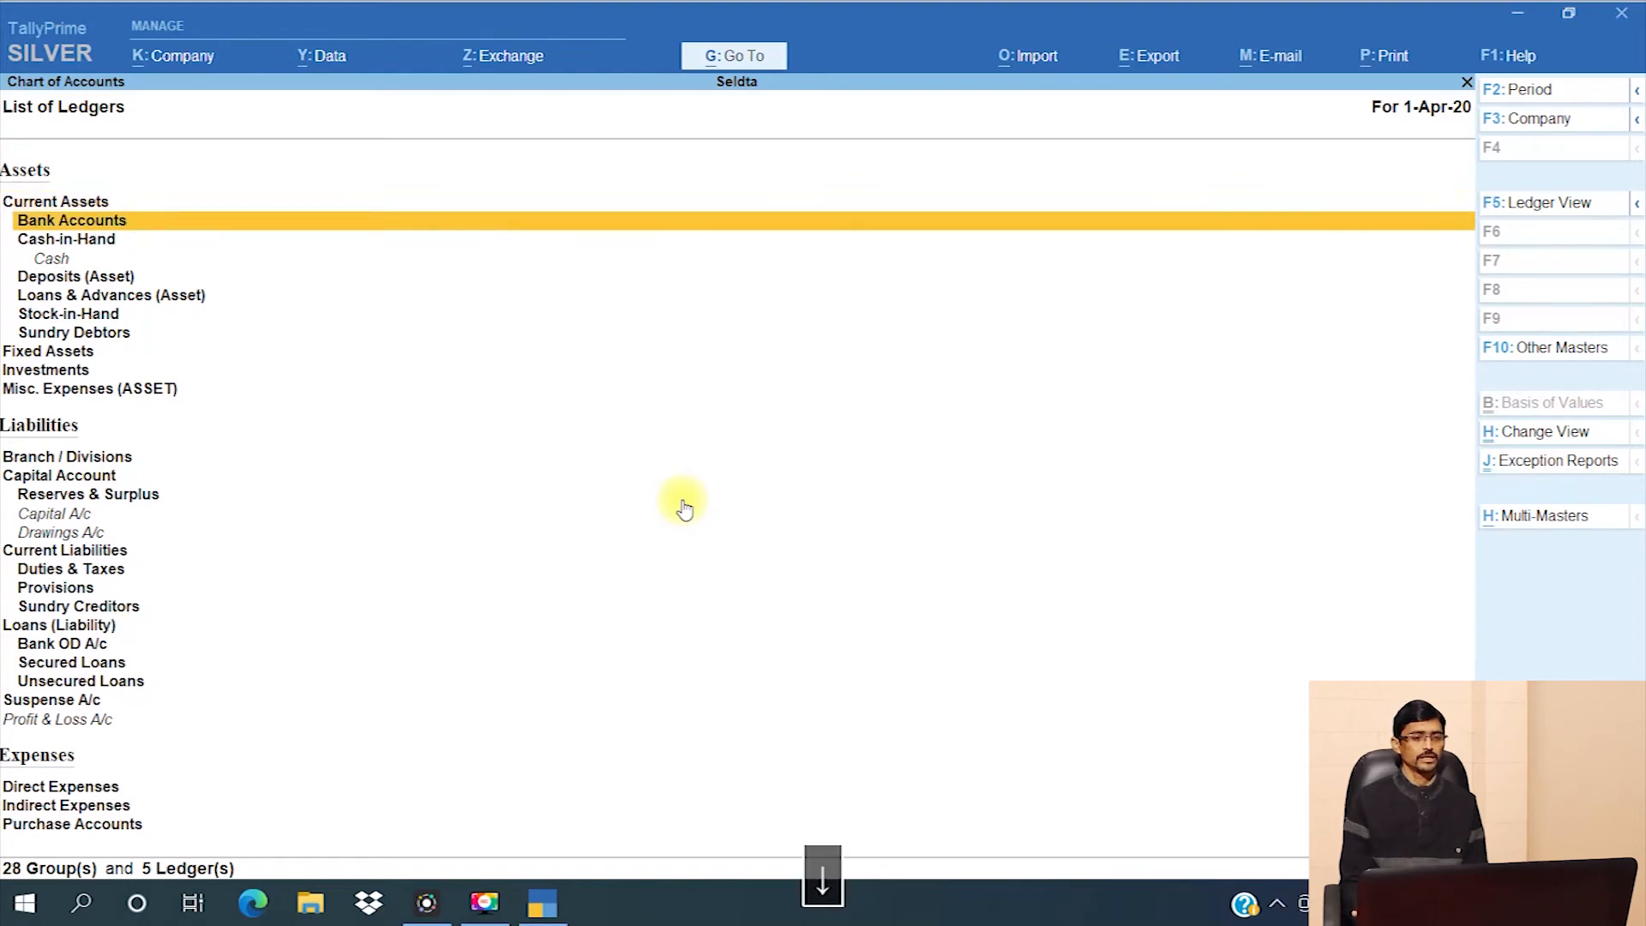
{"action": "key", "text": "Down"}
{"action": "key", "text": "Down"}
{"action": "key", "text": "Down"}
{"action": "key", "text": "Down"}
{"action": "key", "text": "Down"}
{"action": "key", "text": "Down"}
{"action": "key", "text": "Down"}
{"action": "key", "text": "Down"}
{"action": "key", "text": "Down"}
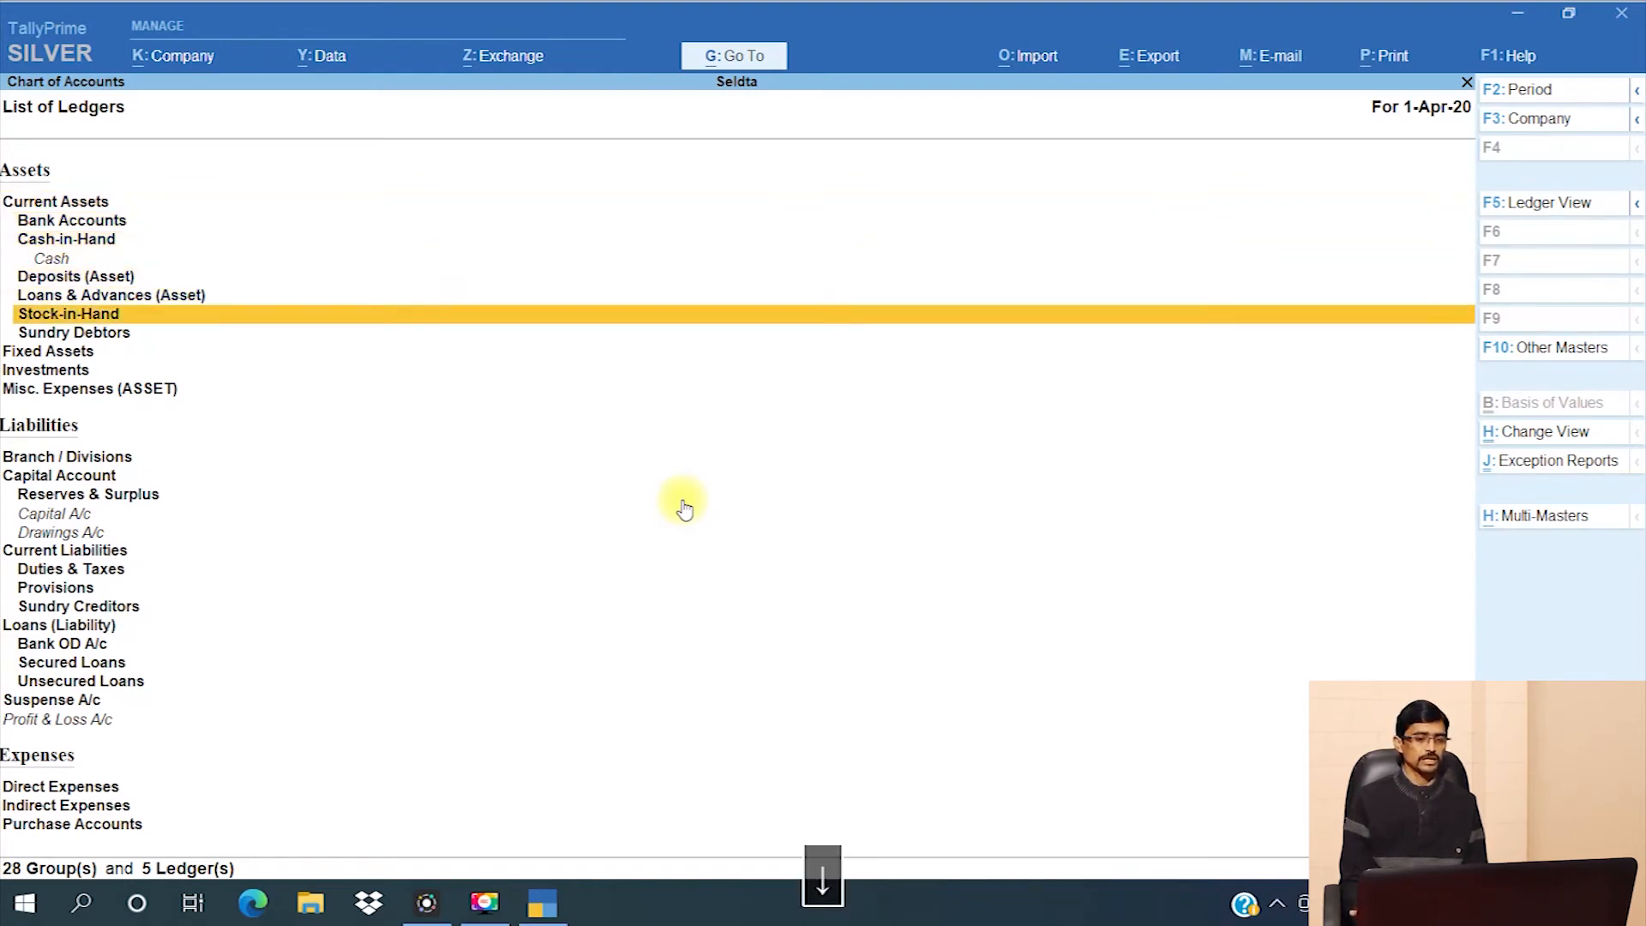
{"action": "key", "text": "Down"}
{"action": "key", "text": "Down"}
{"action": "key", "text": "Down"}
{"action": "key", "text": "Down"}
{"action": "key", "text": "Down"}
{"action": "key", "text": "Down"}
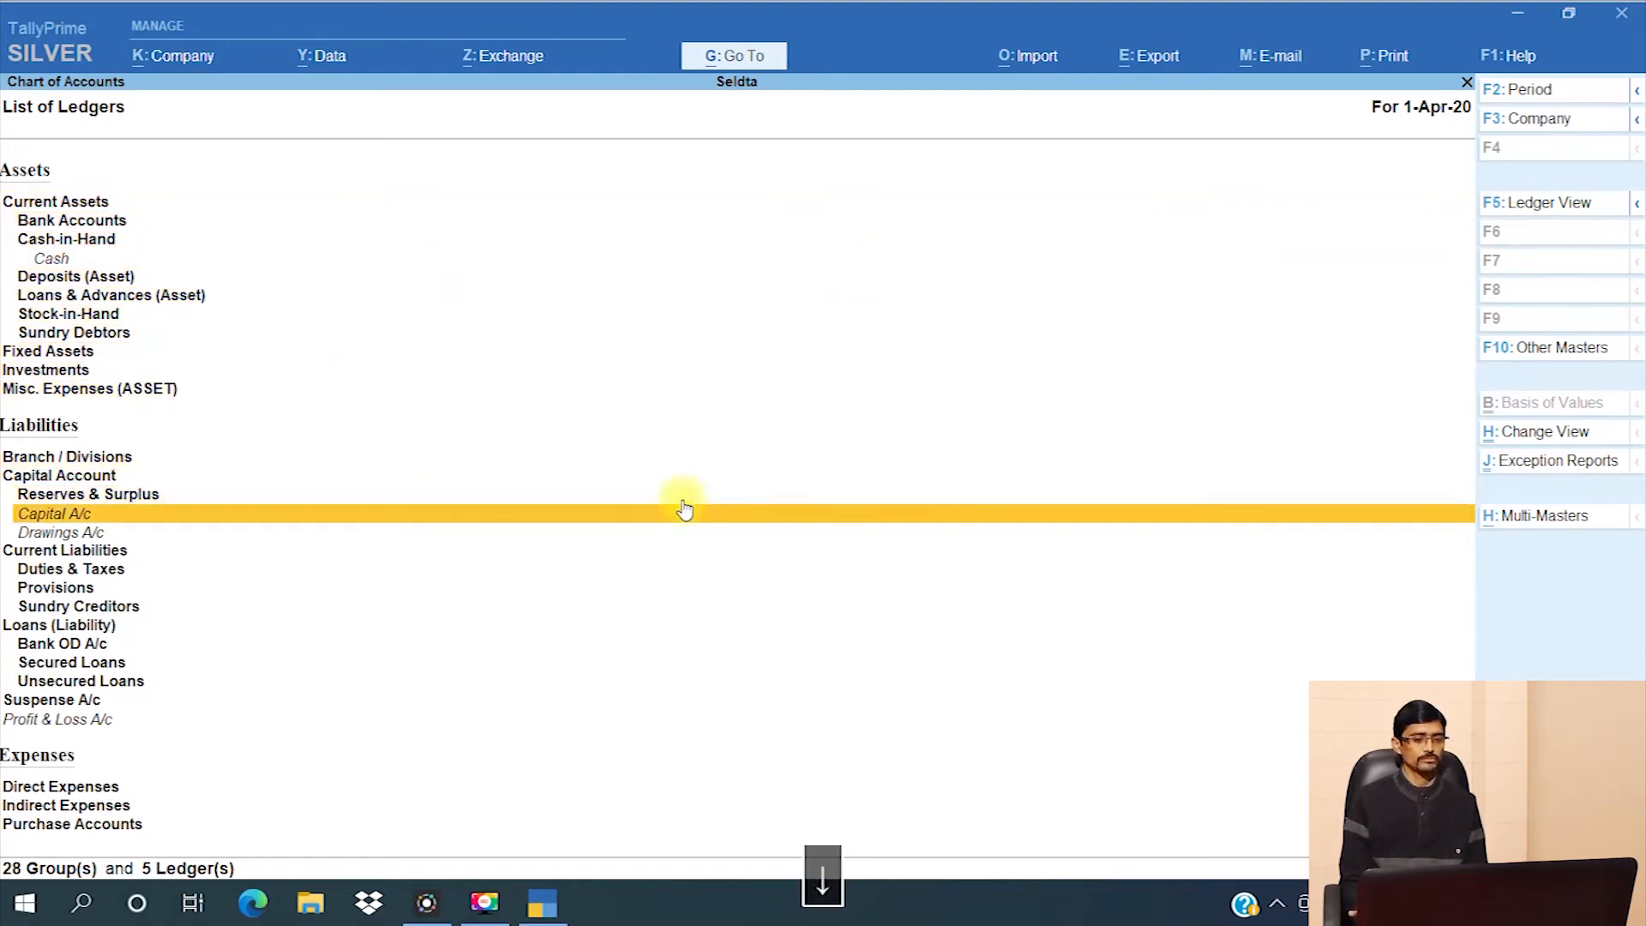
{"action": "key", "text": "Down"}
{"action": "key", "text": "Down"}
{"action": "key", "text": "Down"}
{"action": "key", "text": "Down"}
{"action": "key", "text": "Down"}
{"action": "key", "text": "Down"}
{"action": "key", "text": "Down"}
{"action": "key", "text": "Down"}
{"action": "key", "text": "Down"}
{"action": "key", "text": "Down"}
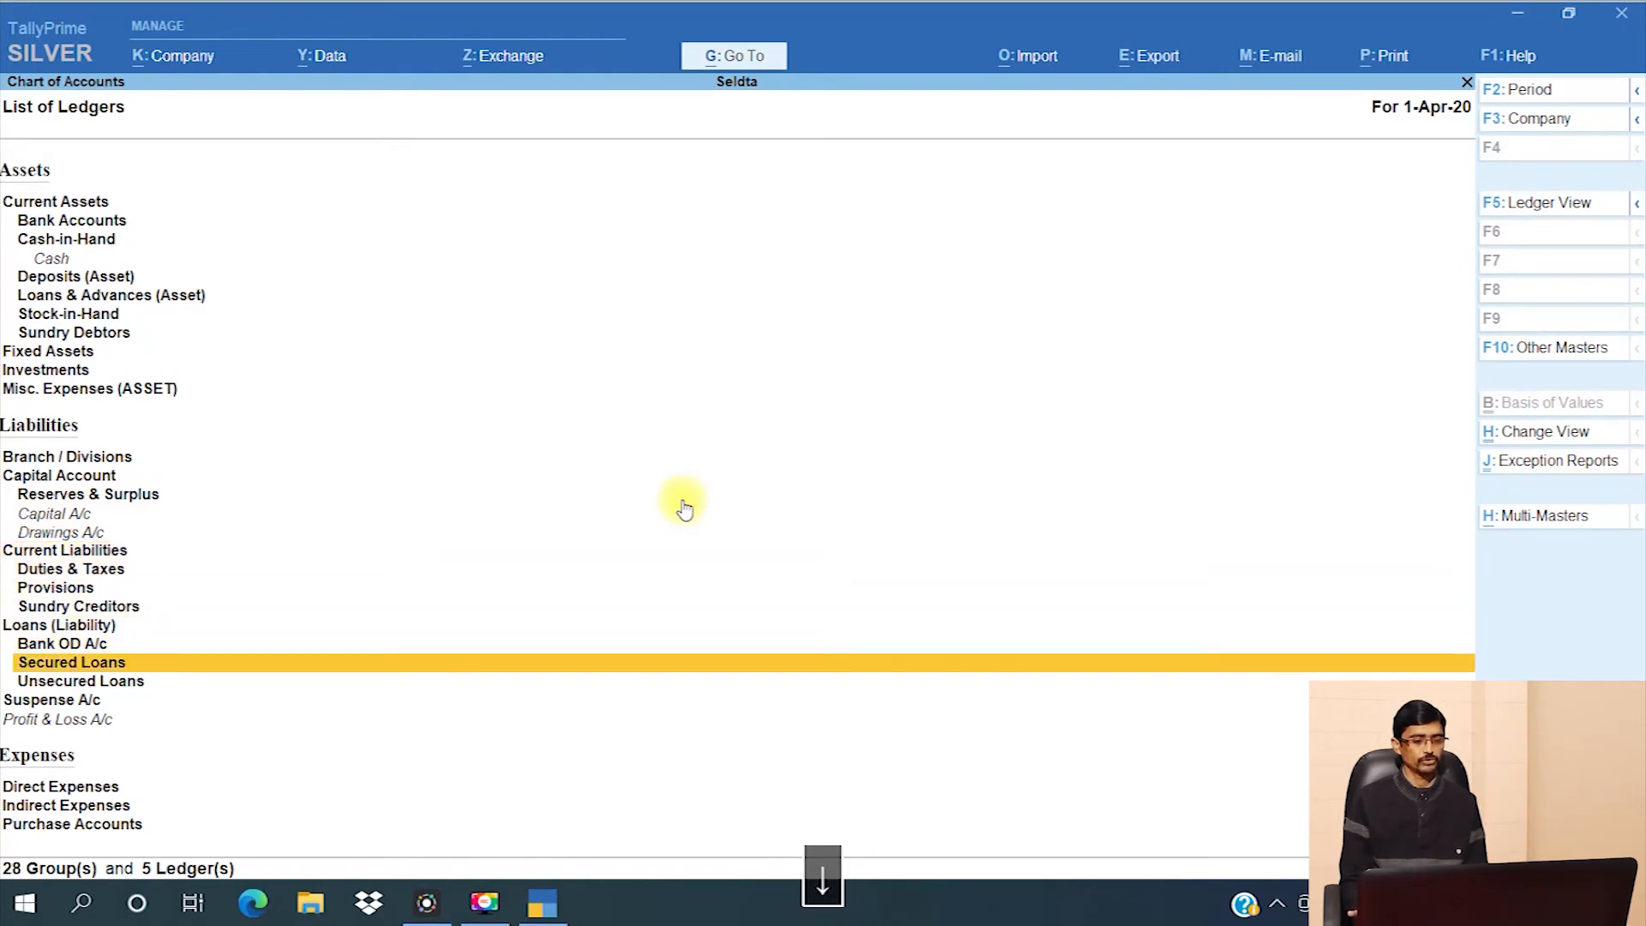
{"action": "key", "text": "Down"}
{"action": "key", "text": "Down"}
{"action": "key", "text": "Down"}
{"action": "key", "text": "Down"}
{"action": "key", "text": "Down"}
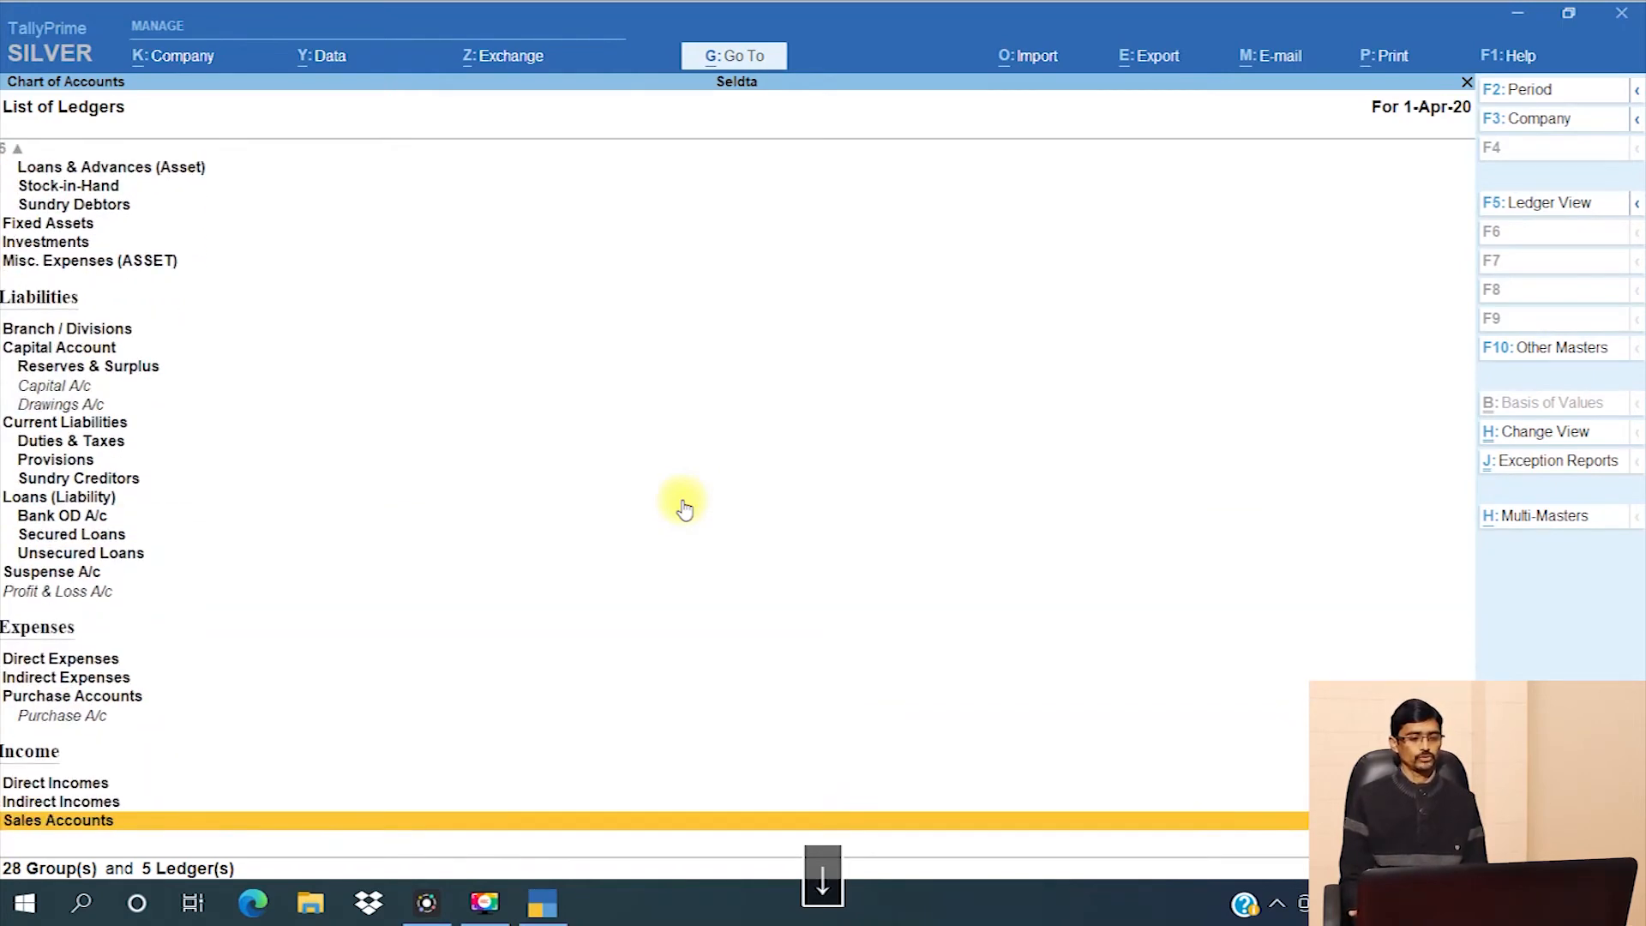
{"action": "key", "text": "Down"}
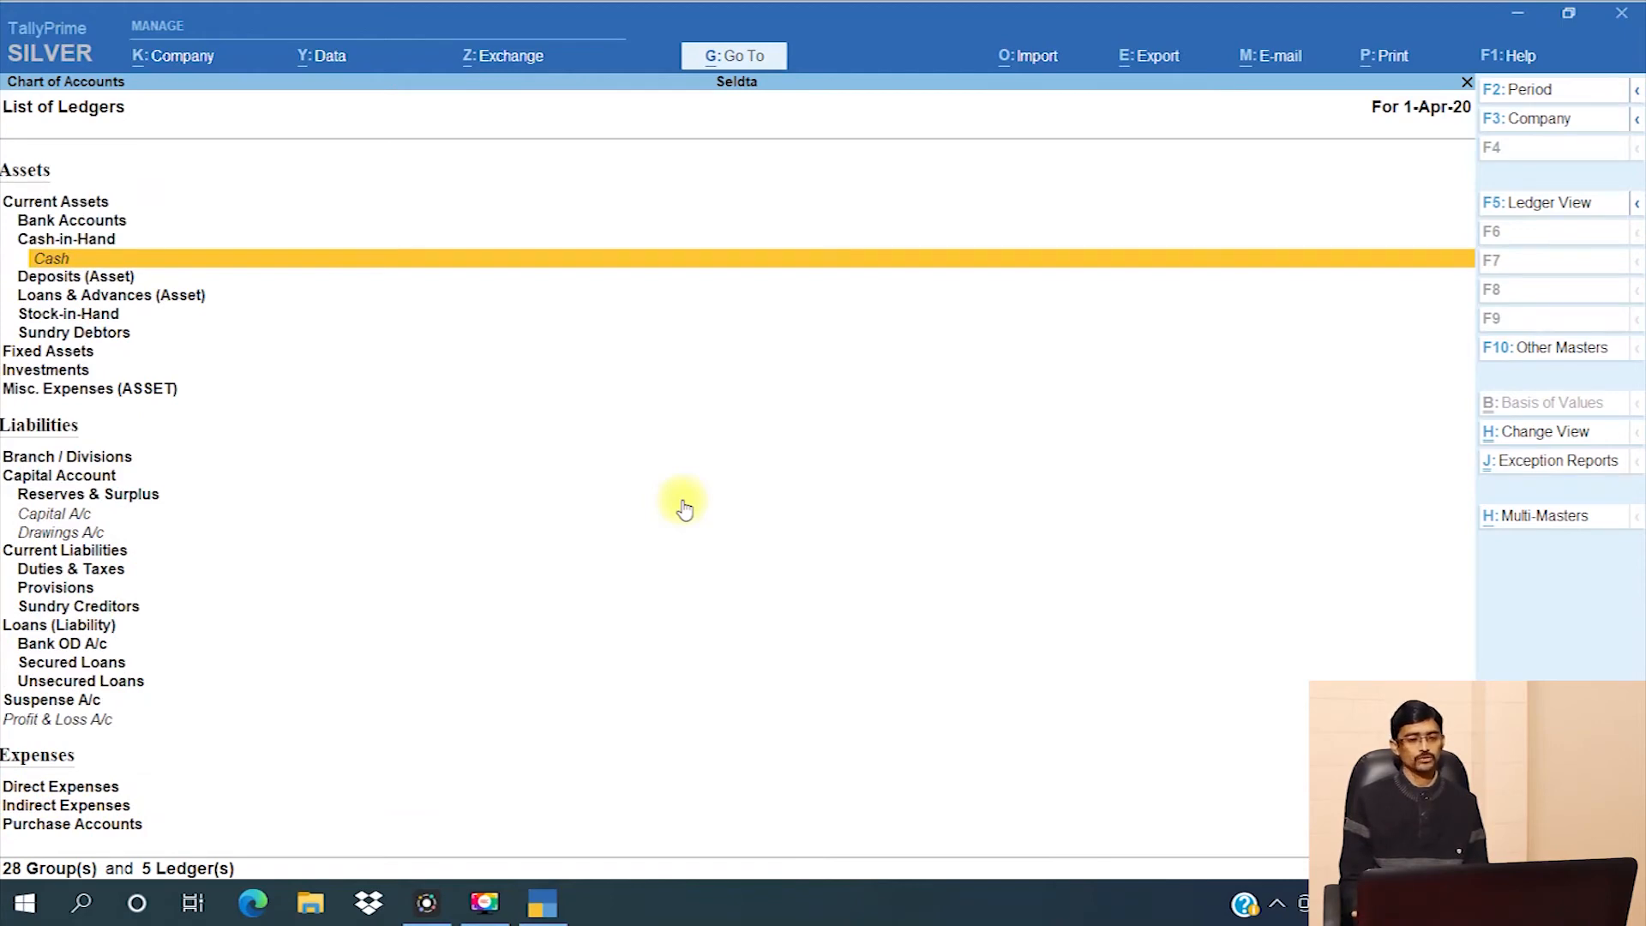
{"action": "key", "text": "Down"}
{"action": "key", "text": "Down"}
{"action": "key", "text": "Down"}
{"action": "key", "text": "Up"}
{"action": "key", "text": "Up"}
{"action": "key", "text": "Up"}
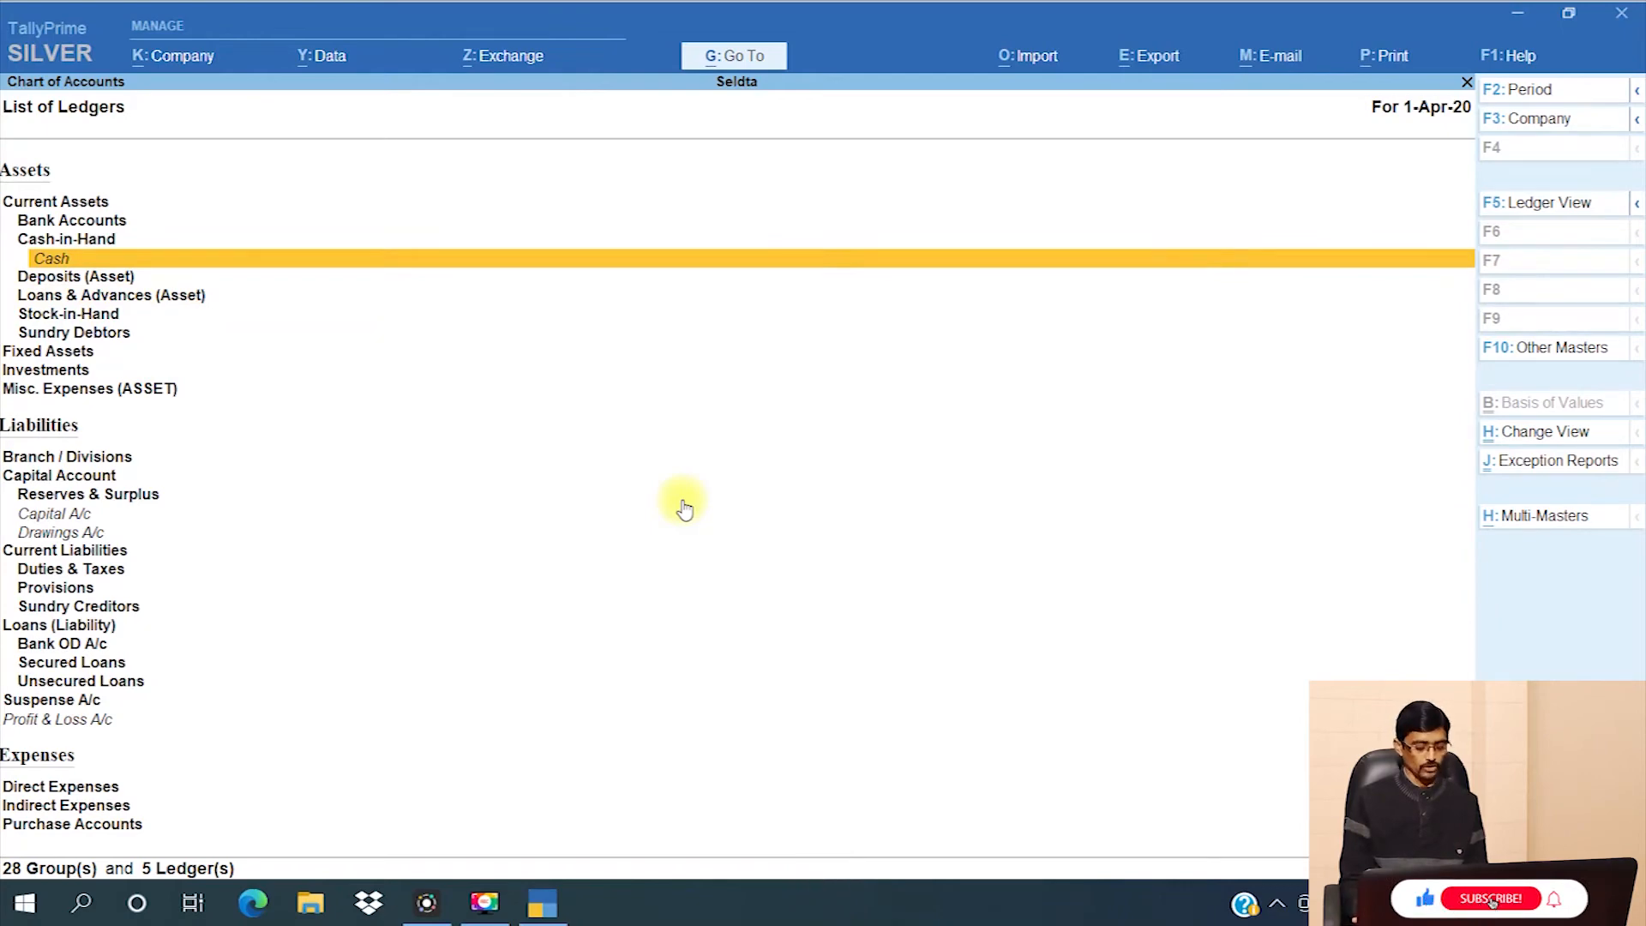
Step: Start creating multiple ledgers at once from the list of ledgers, with Indirect Expenses as their group
{"action": "key", "text": "alt"}
{"action": "key", "text": "alt+h"}
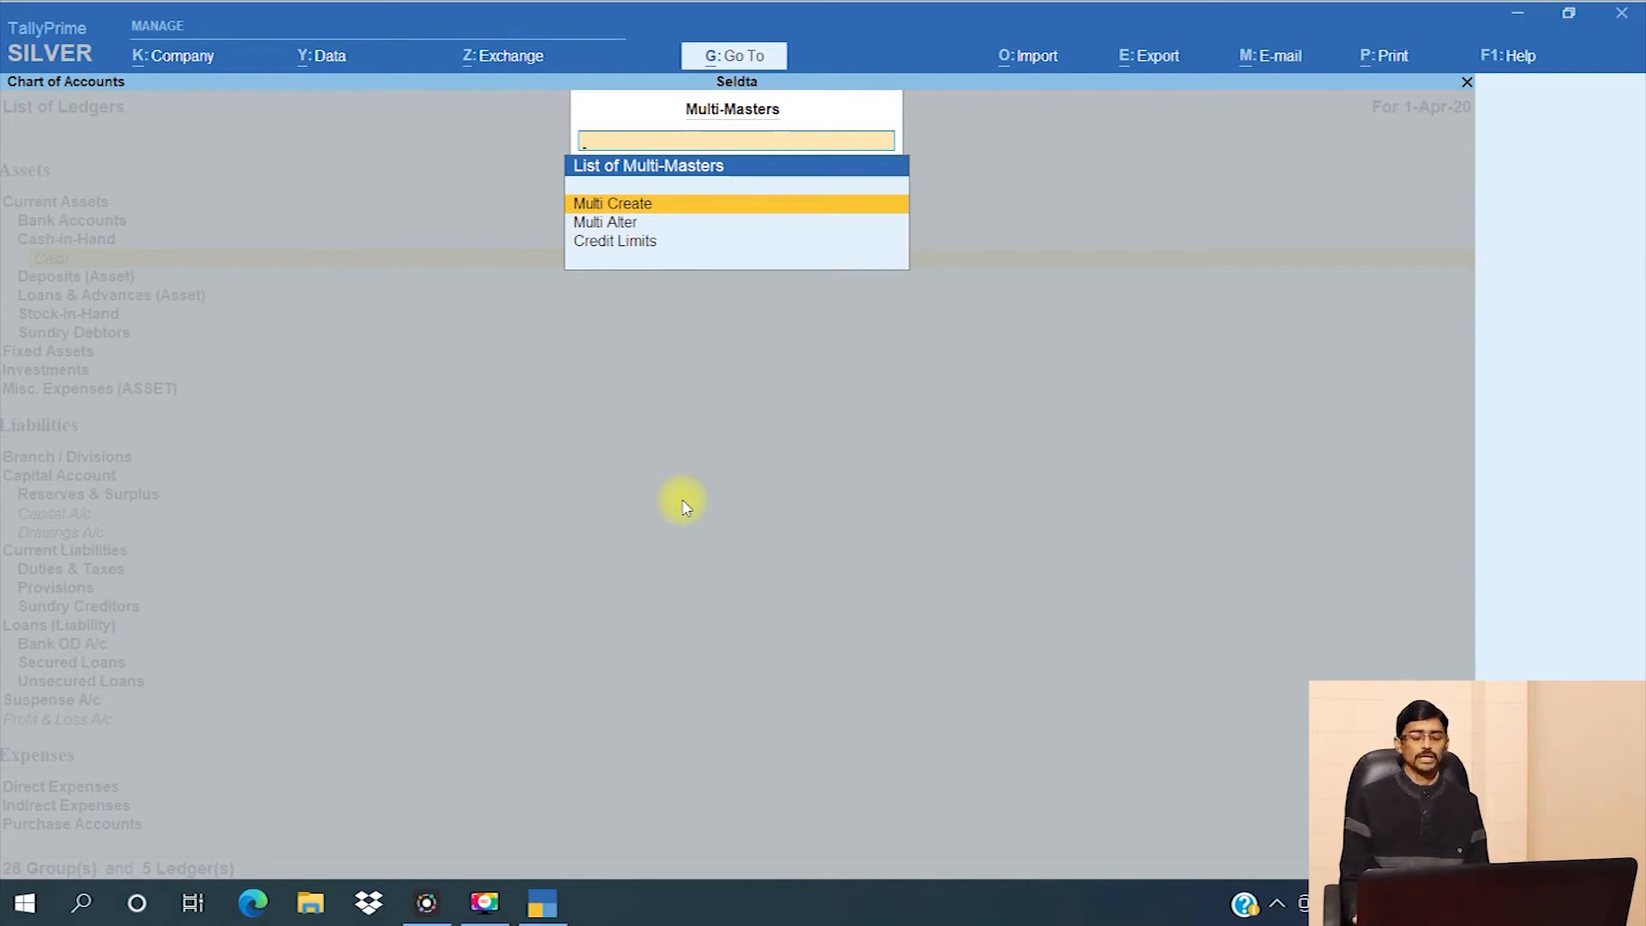
{"action": "key", "text": "Return"}
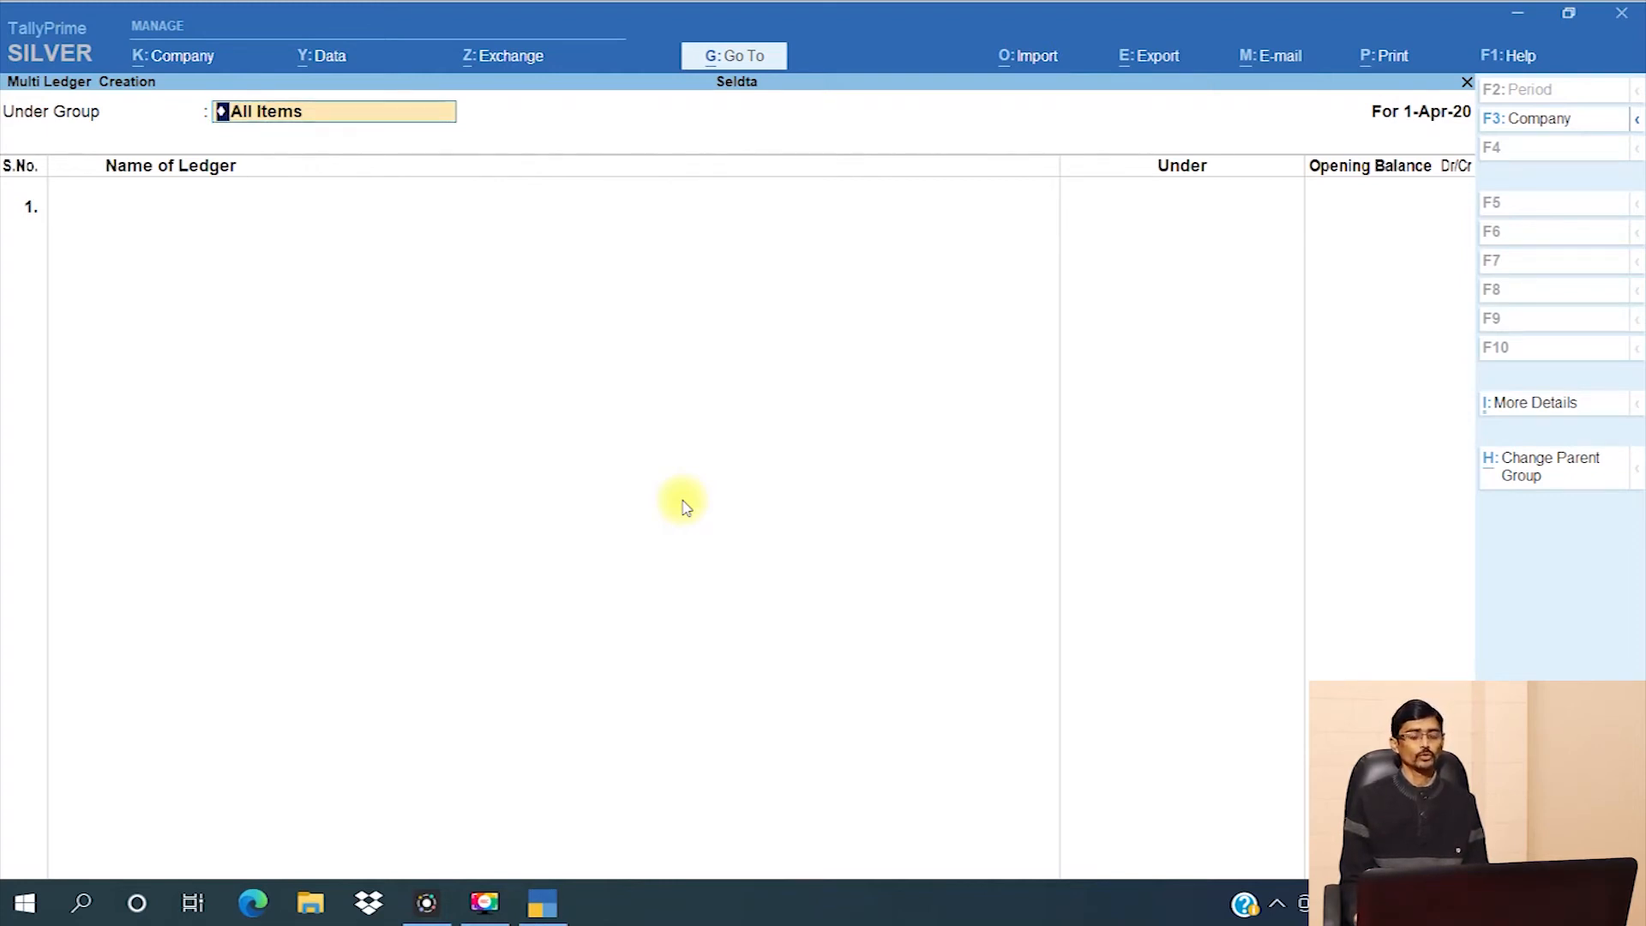
{"action": "key", "text": "space"}
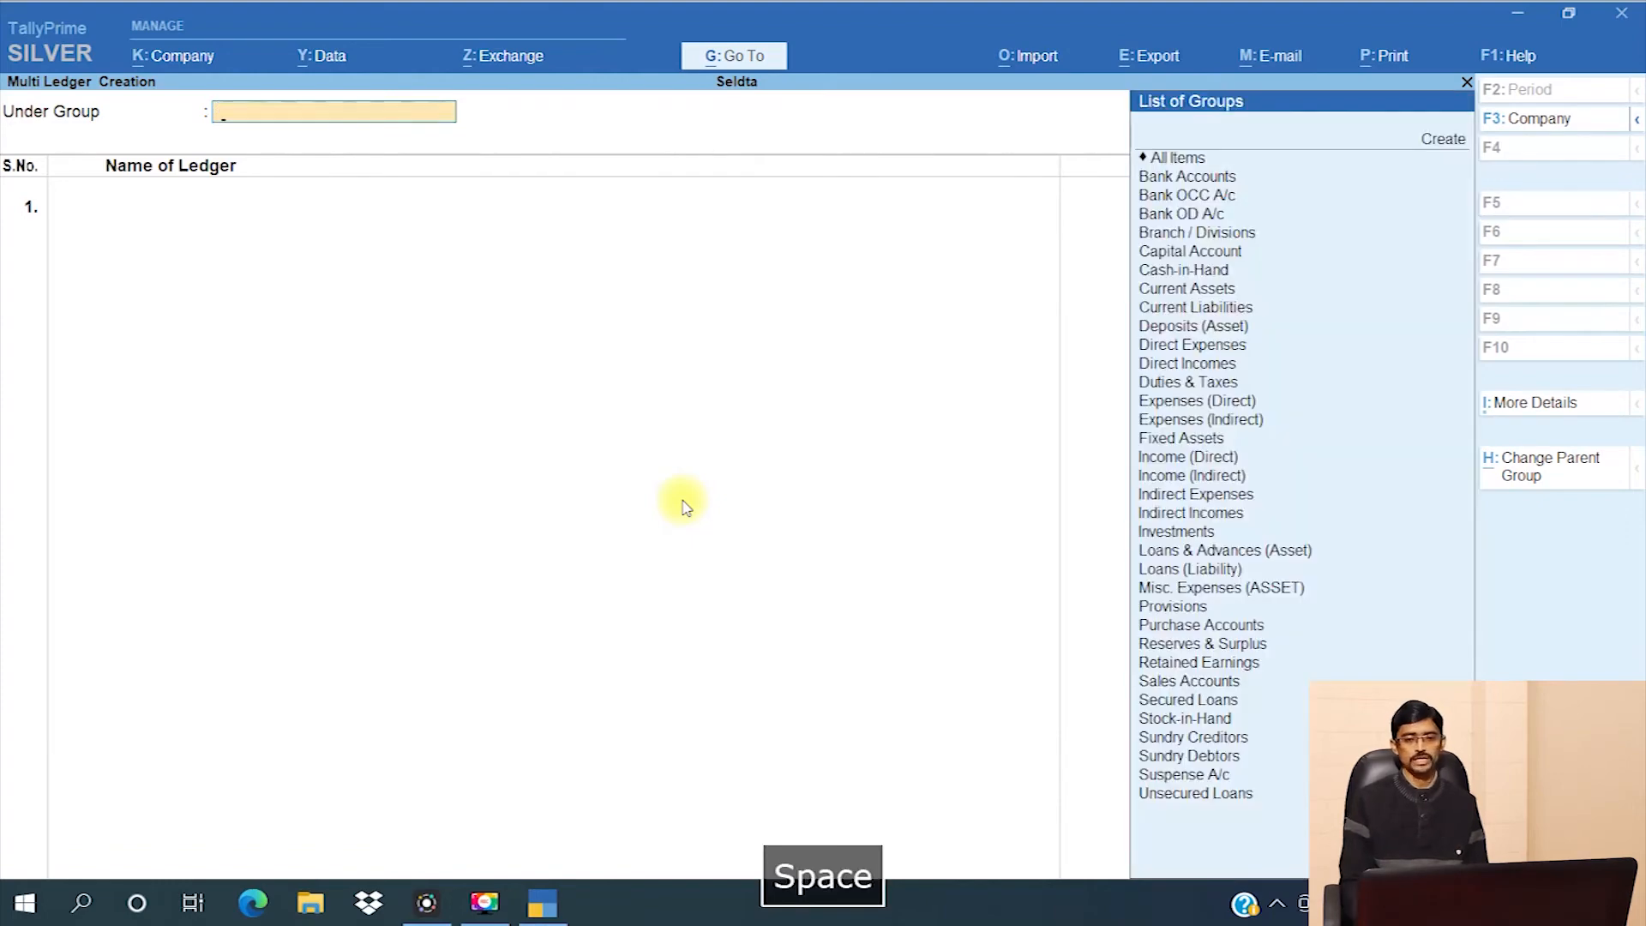
{"action": "key", "text": "Down"}
{"action": "key", "text": "Down"}
{"action": "key", "text": "Down"}
{"action": "key", "text": "Down"}
{"action": "key", "text": "Down"}
{"action": "key", "text": "Down"}
{"action": "key", "text": "Down"}
{"action": "key", "text": "Down"}
{"action": "key", "text": "Down"}
{"action": "key", "text": "Down"}
{"action": "key", "text": "Down"}
{"action": "key", "text": "Down"}
{"action": "key", "text": "Down"}
{"action": "key", "text": "Down"}
{"action": "key", "text": "Down"}
{"action": "key", "text": "Down"}
{"action": "key", "text": "Down"}
{"action": "key", "text": "Down"}
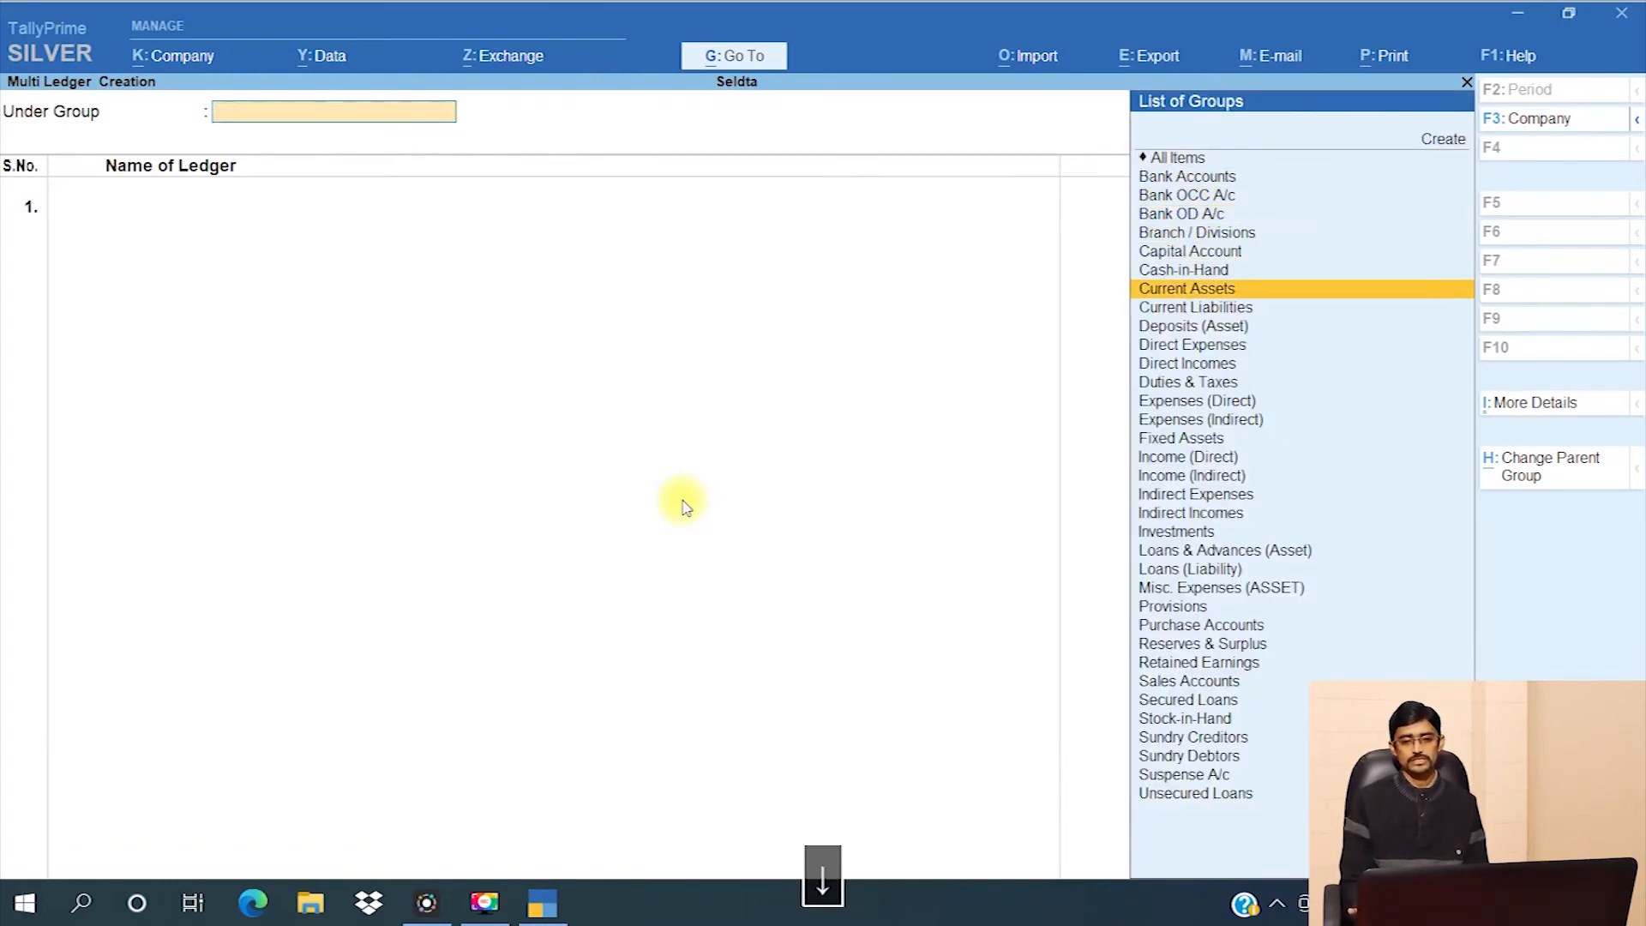
{"action": "key", "text": "Down"}
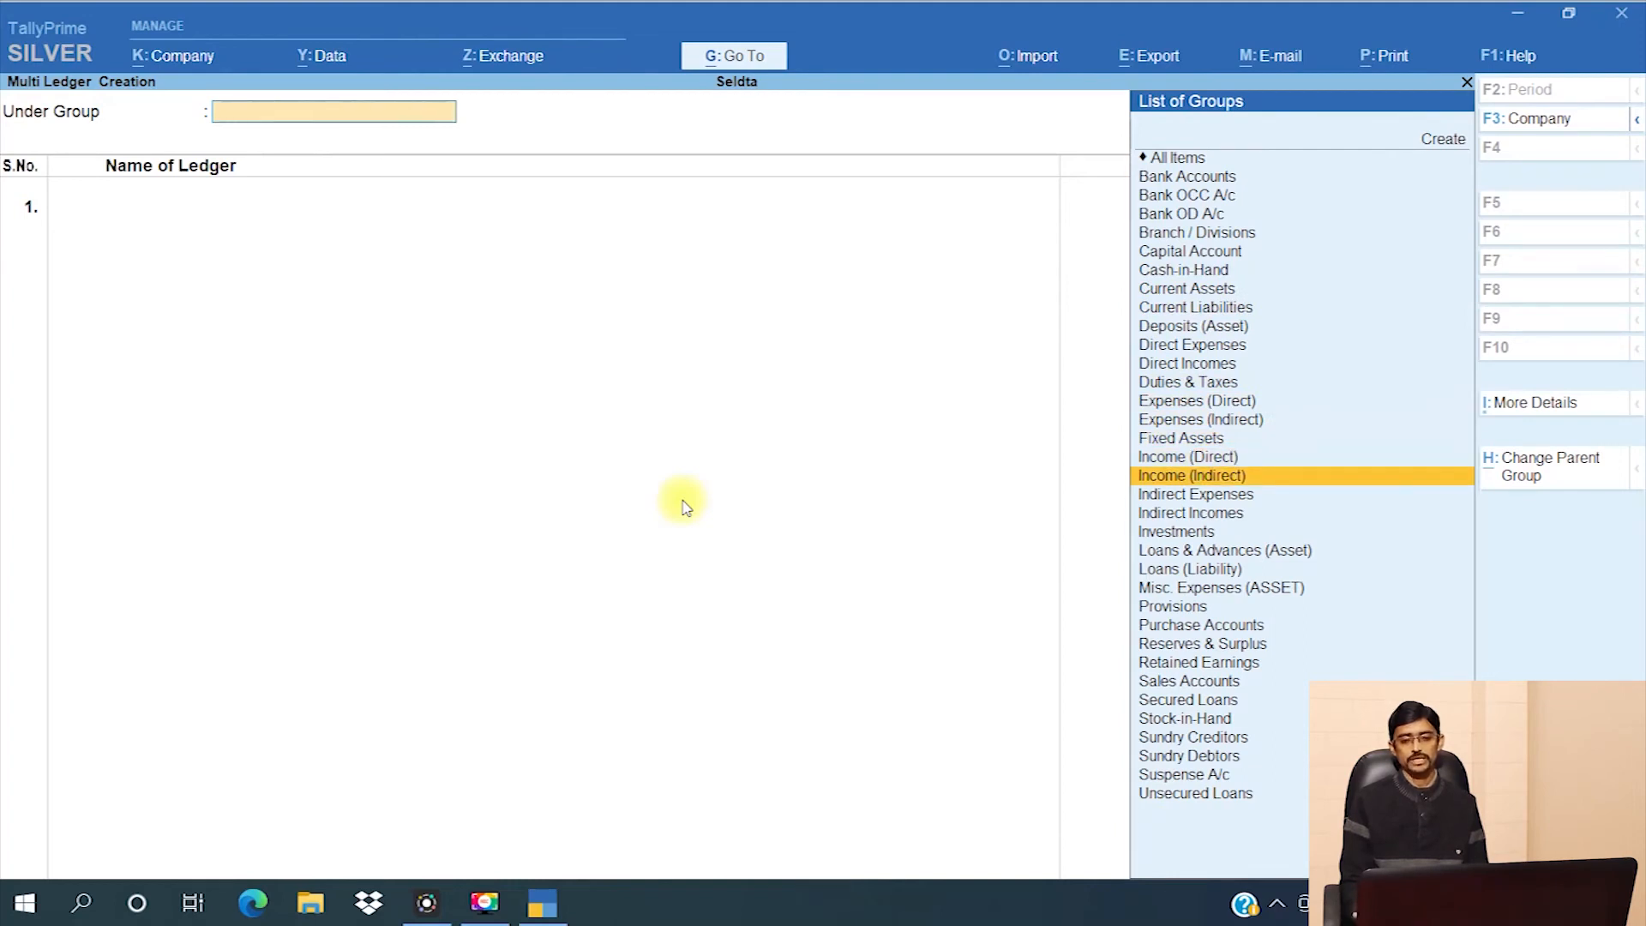
{"action": "key", "text": "Down"}
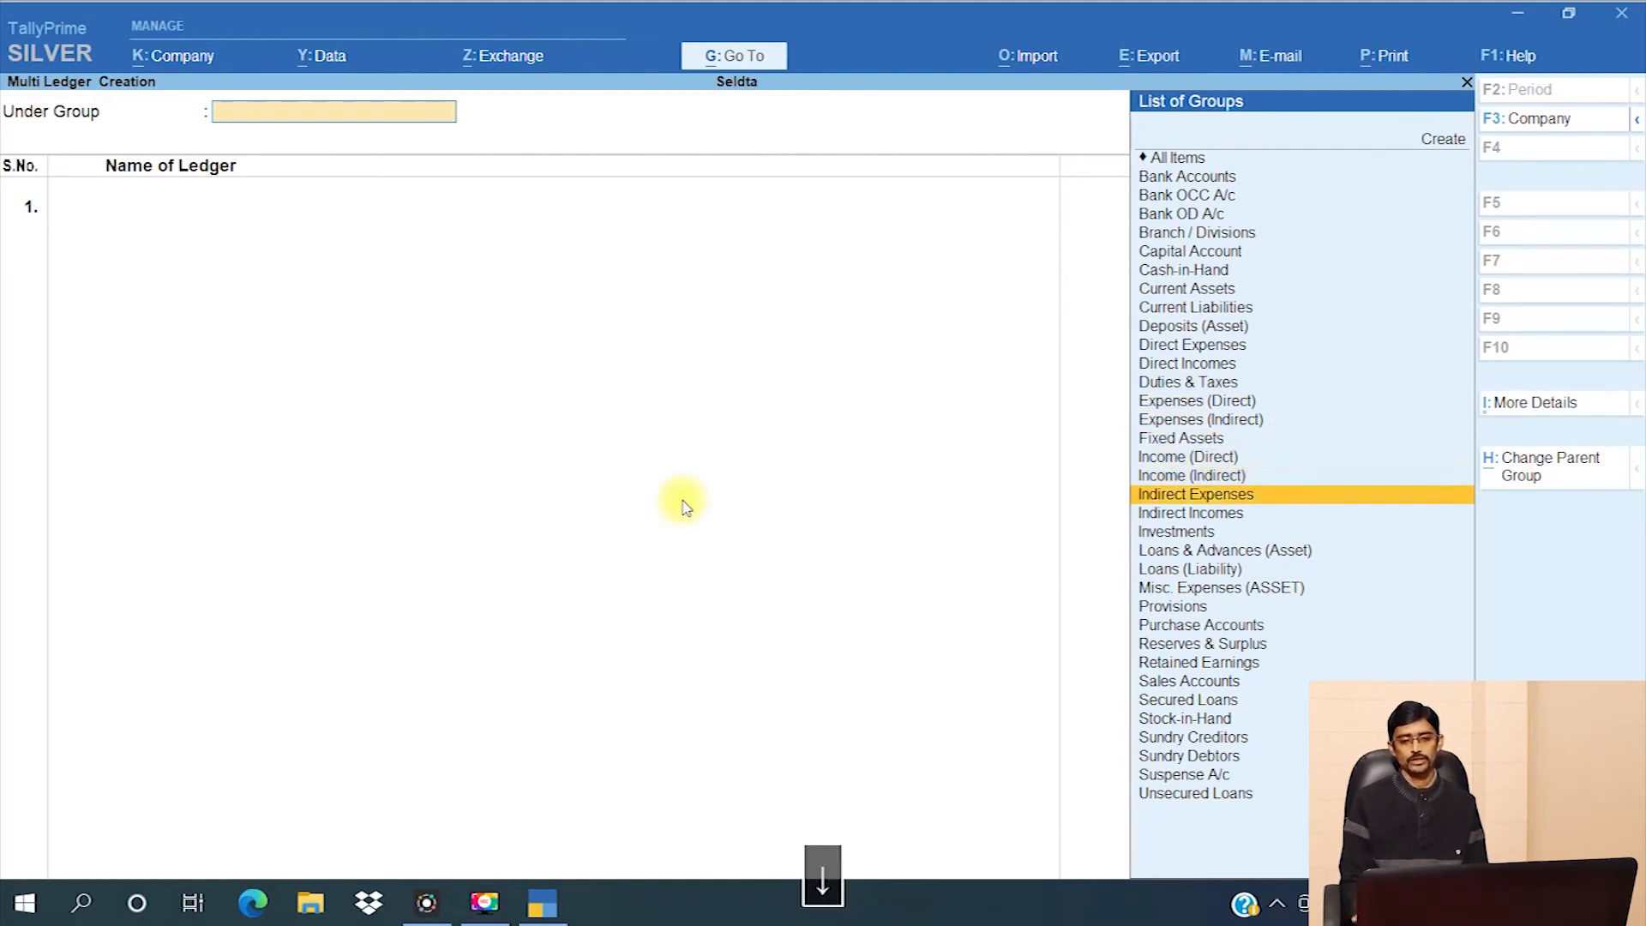
{"action": "key", "text": "Return"}
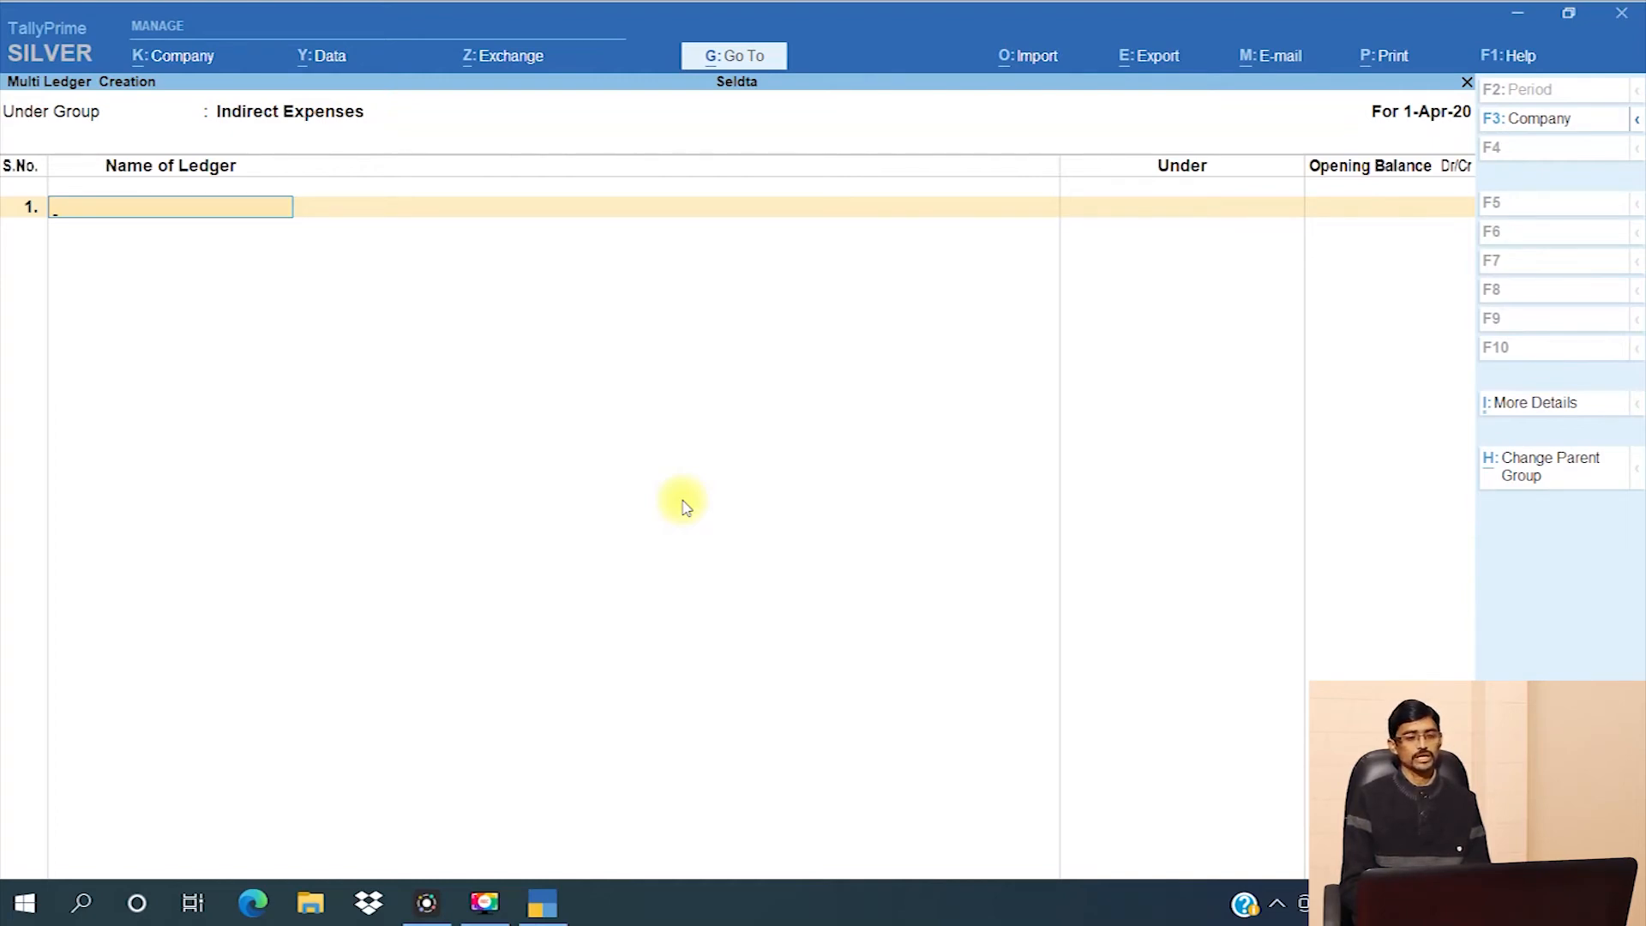
Step: Add the ledgers Rent A/c, Salary A/c and Wages A/c without opening balances and save the multi-ledger creation
{"action": "type", "text": "Rent A/c"}
{"action": "key", "text": "Return"}
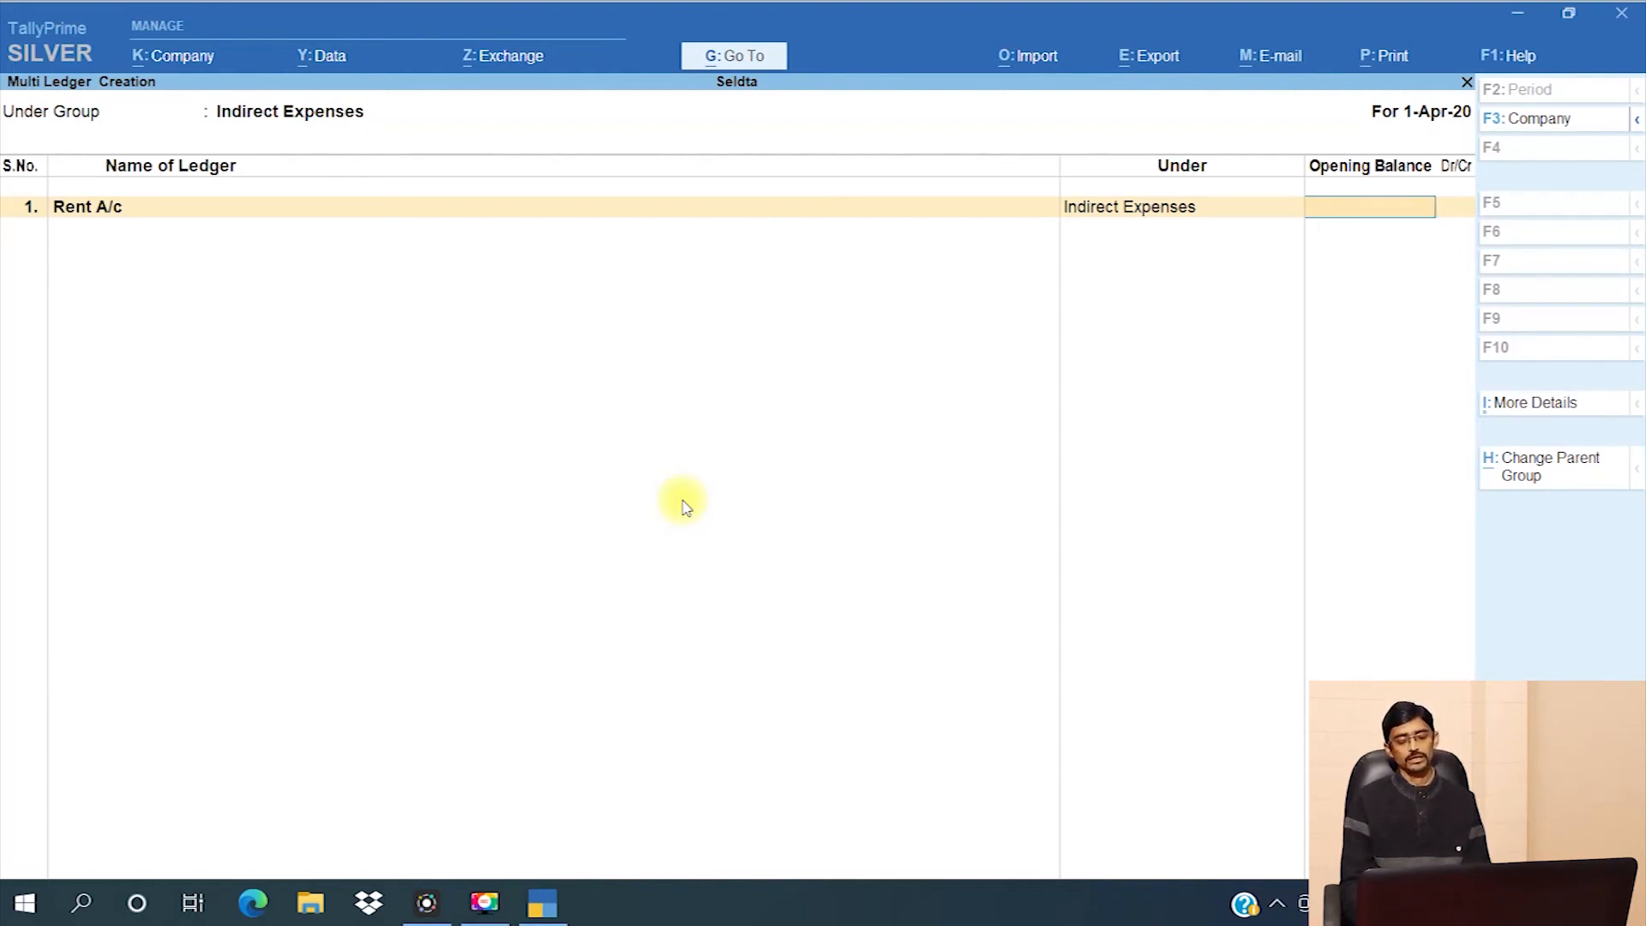
{"action": "key", "text": "Return"}
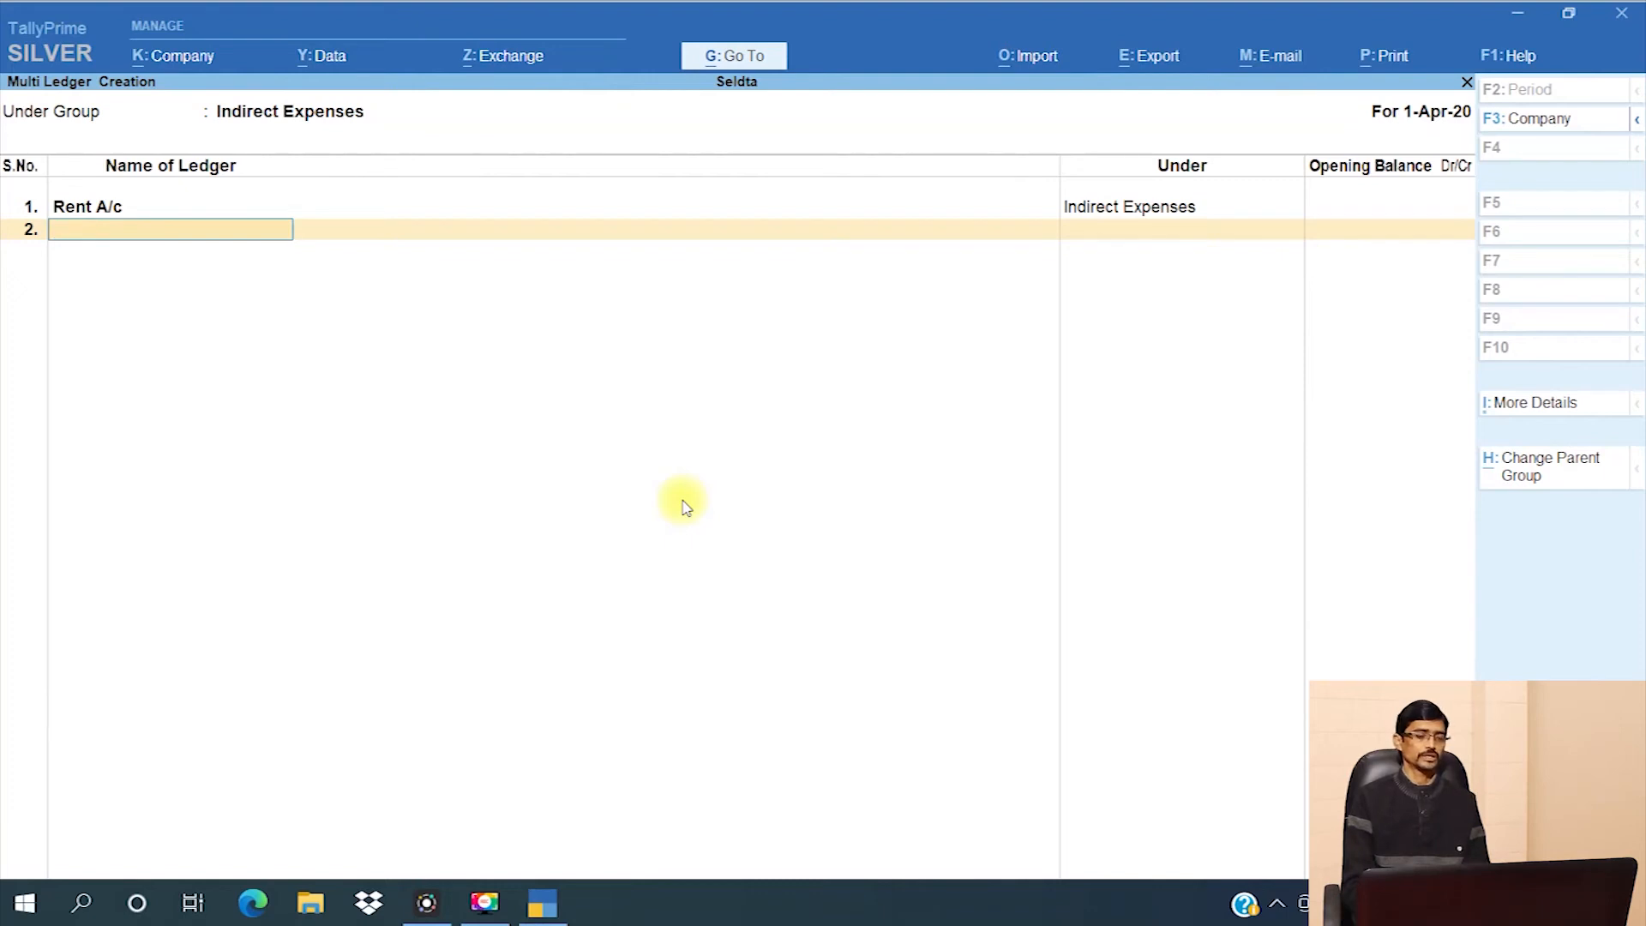
{"action": "type", "text": "Sa"}
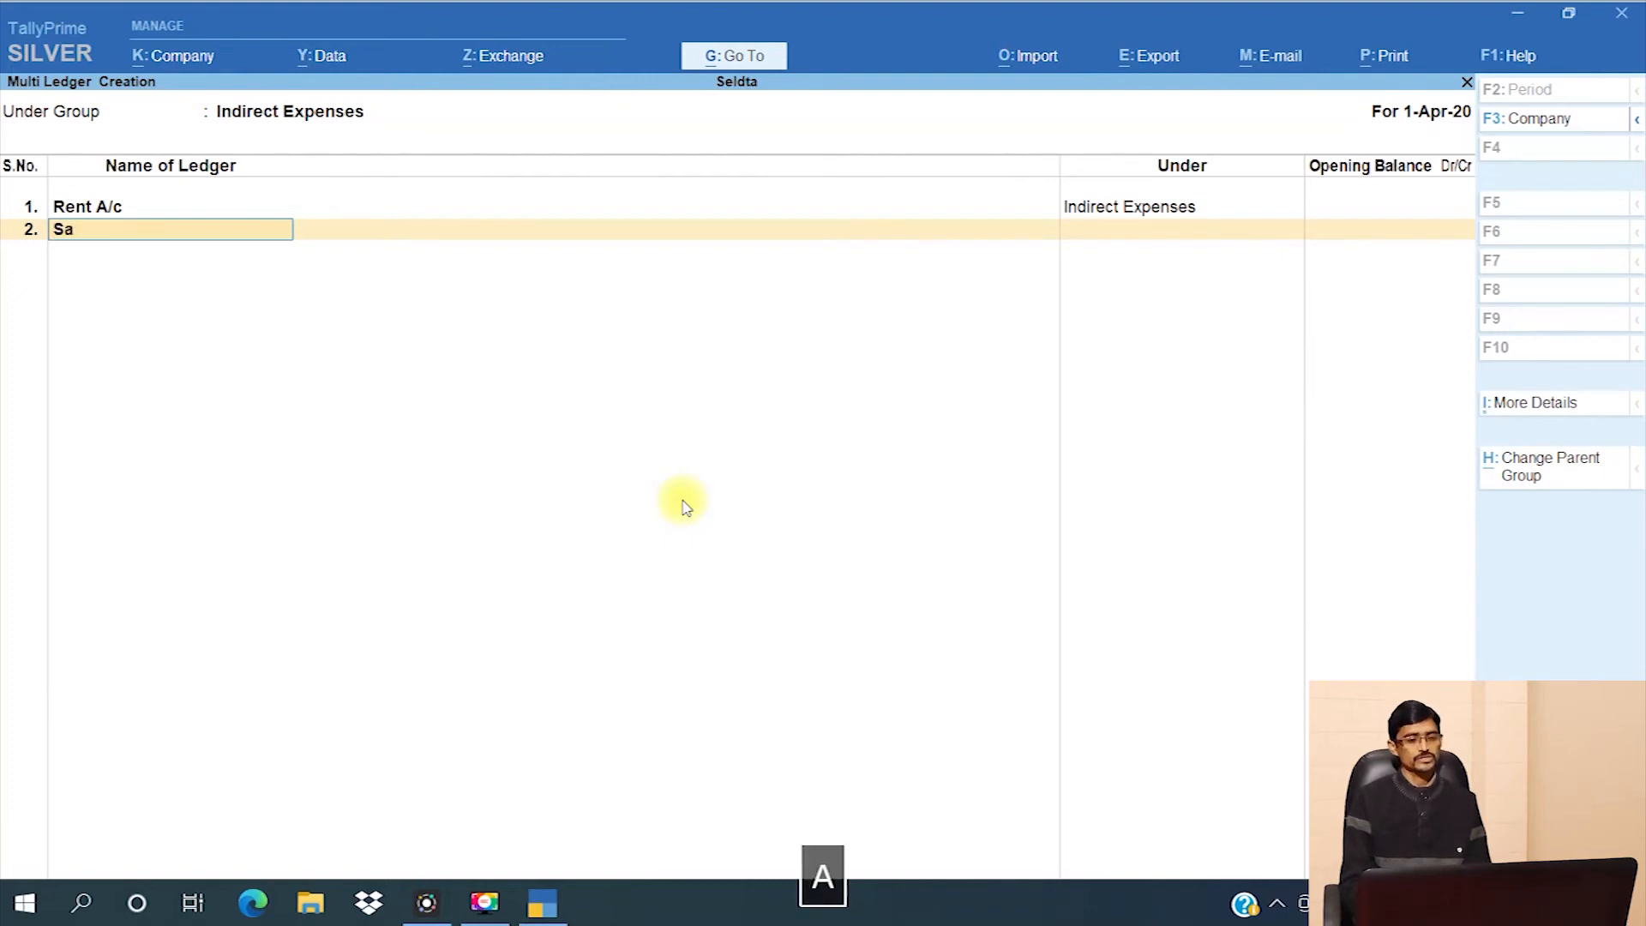
{"action": "type", "text": "lary A/c"}
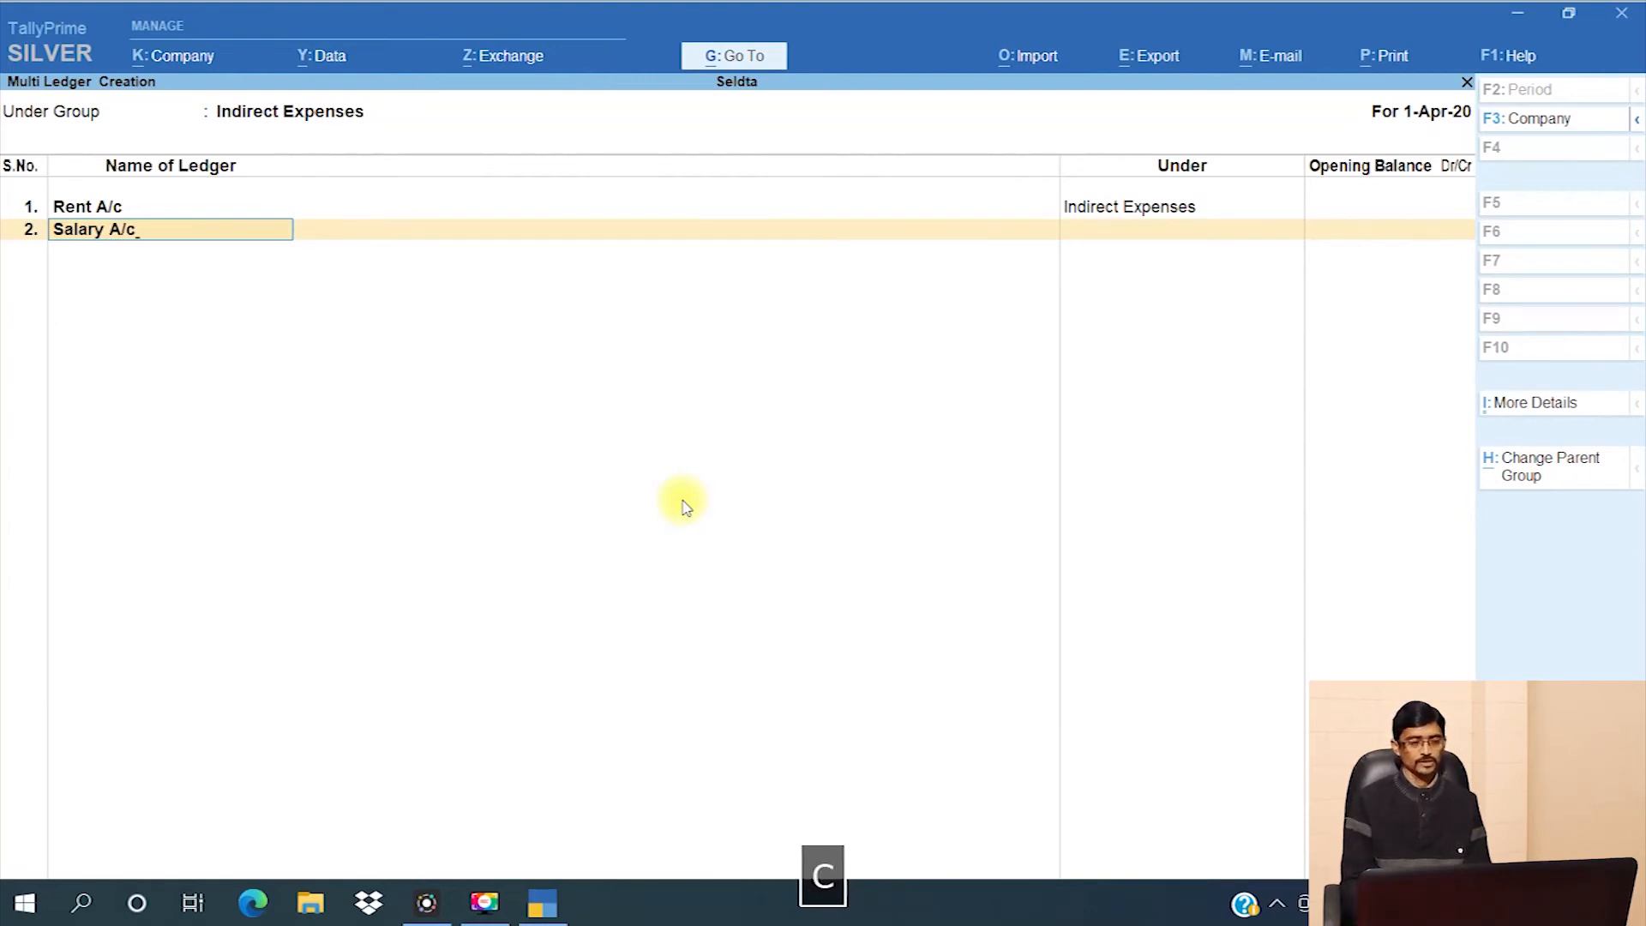
{"action": "key", "text": "Return"}
{"action": "type", "text": "Wages A/c"}
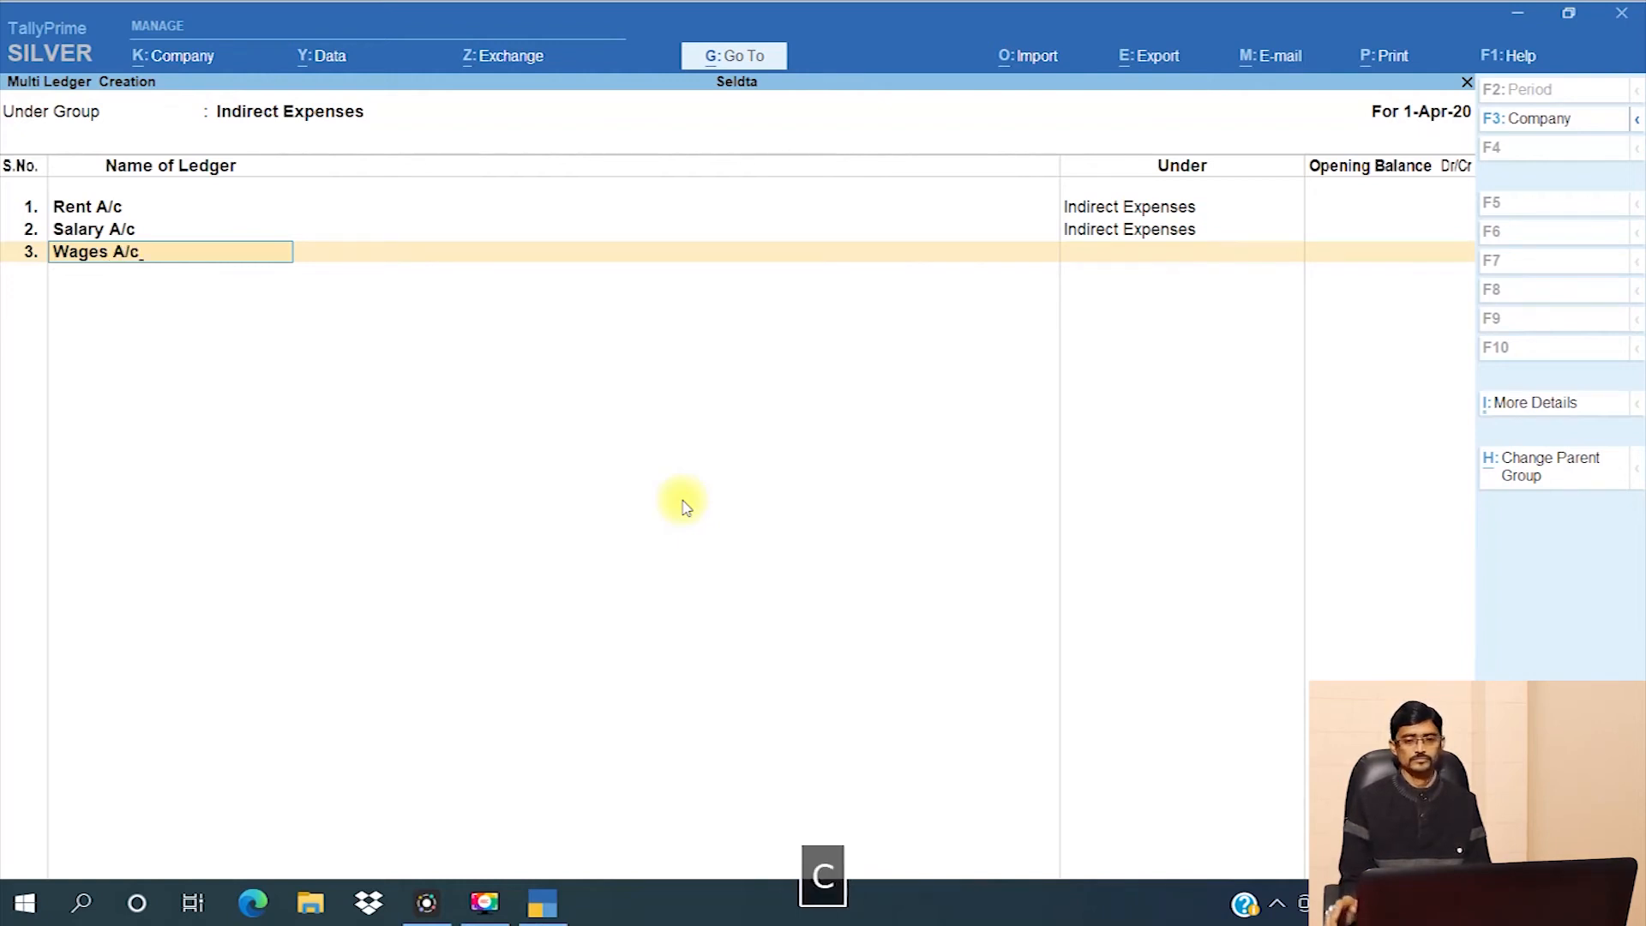
{"action": "key", "text": "Return"}
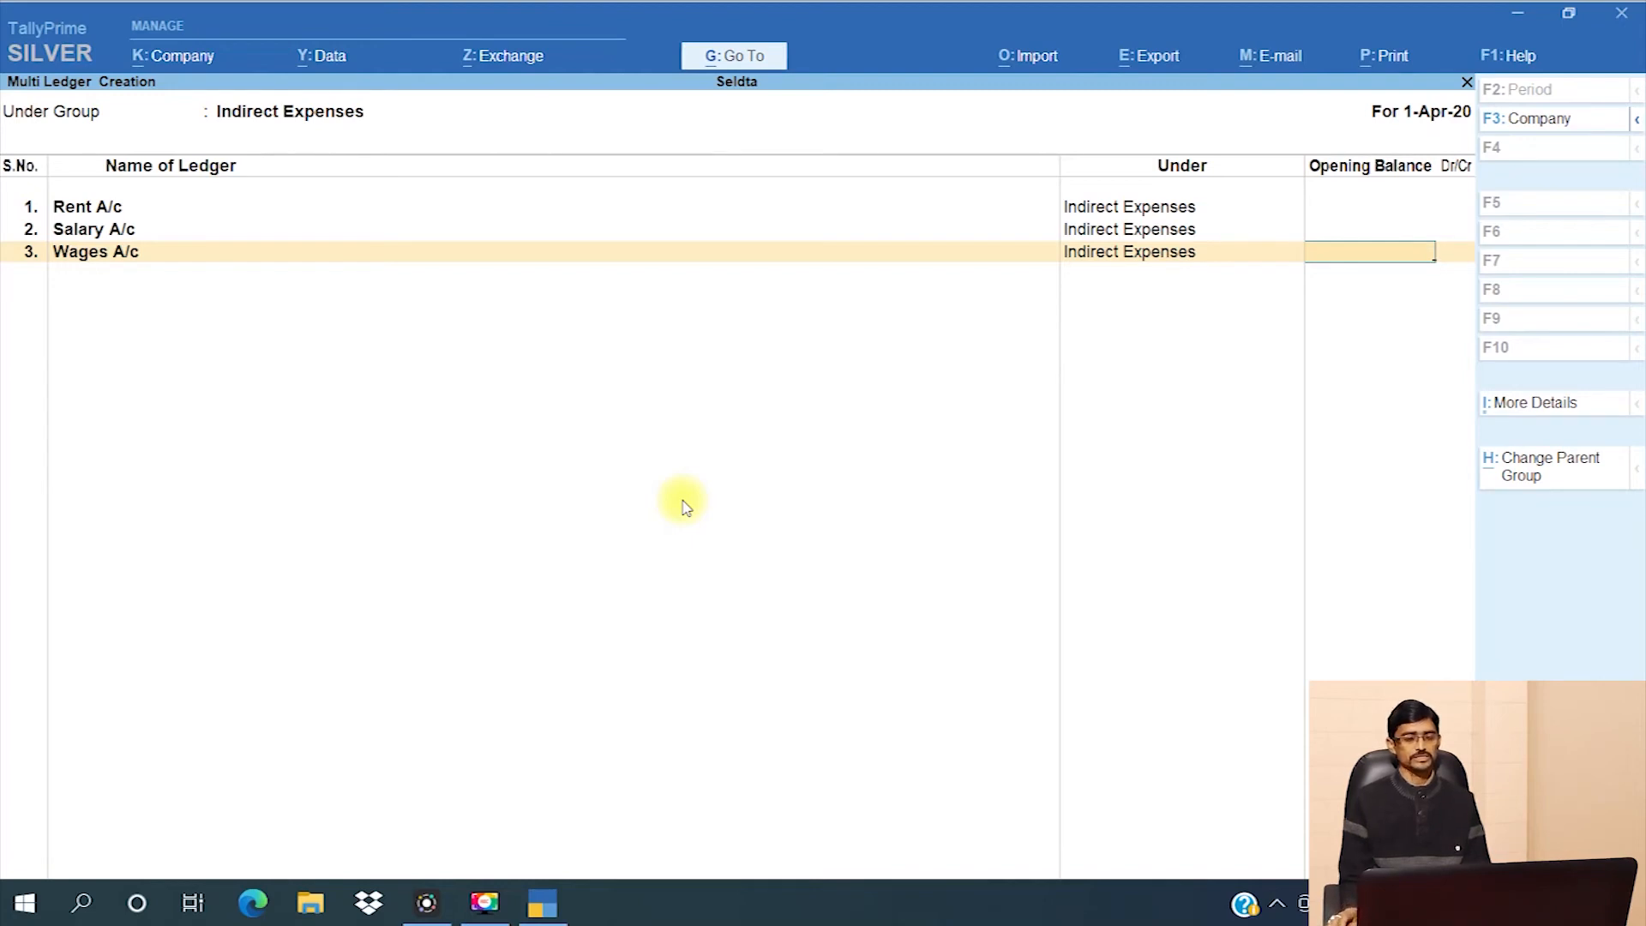
{"action": "key", "text": "Return"}
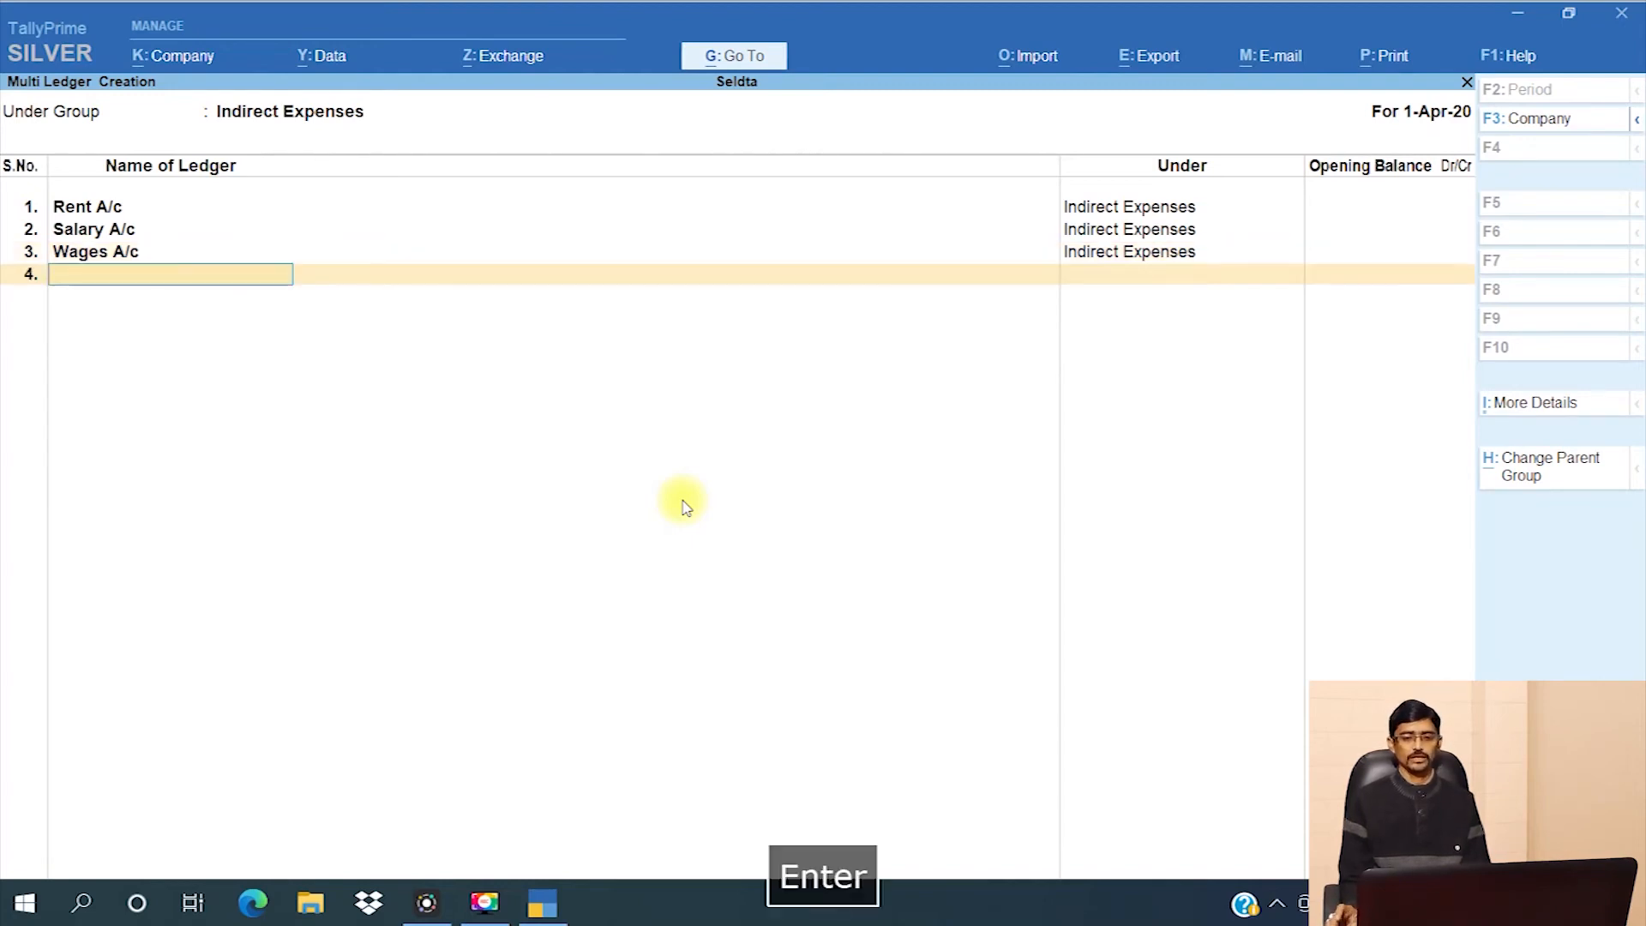
{"action": "key", "text": "Return"}
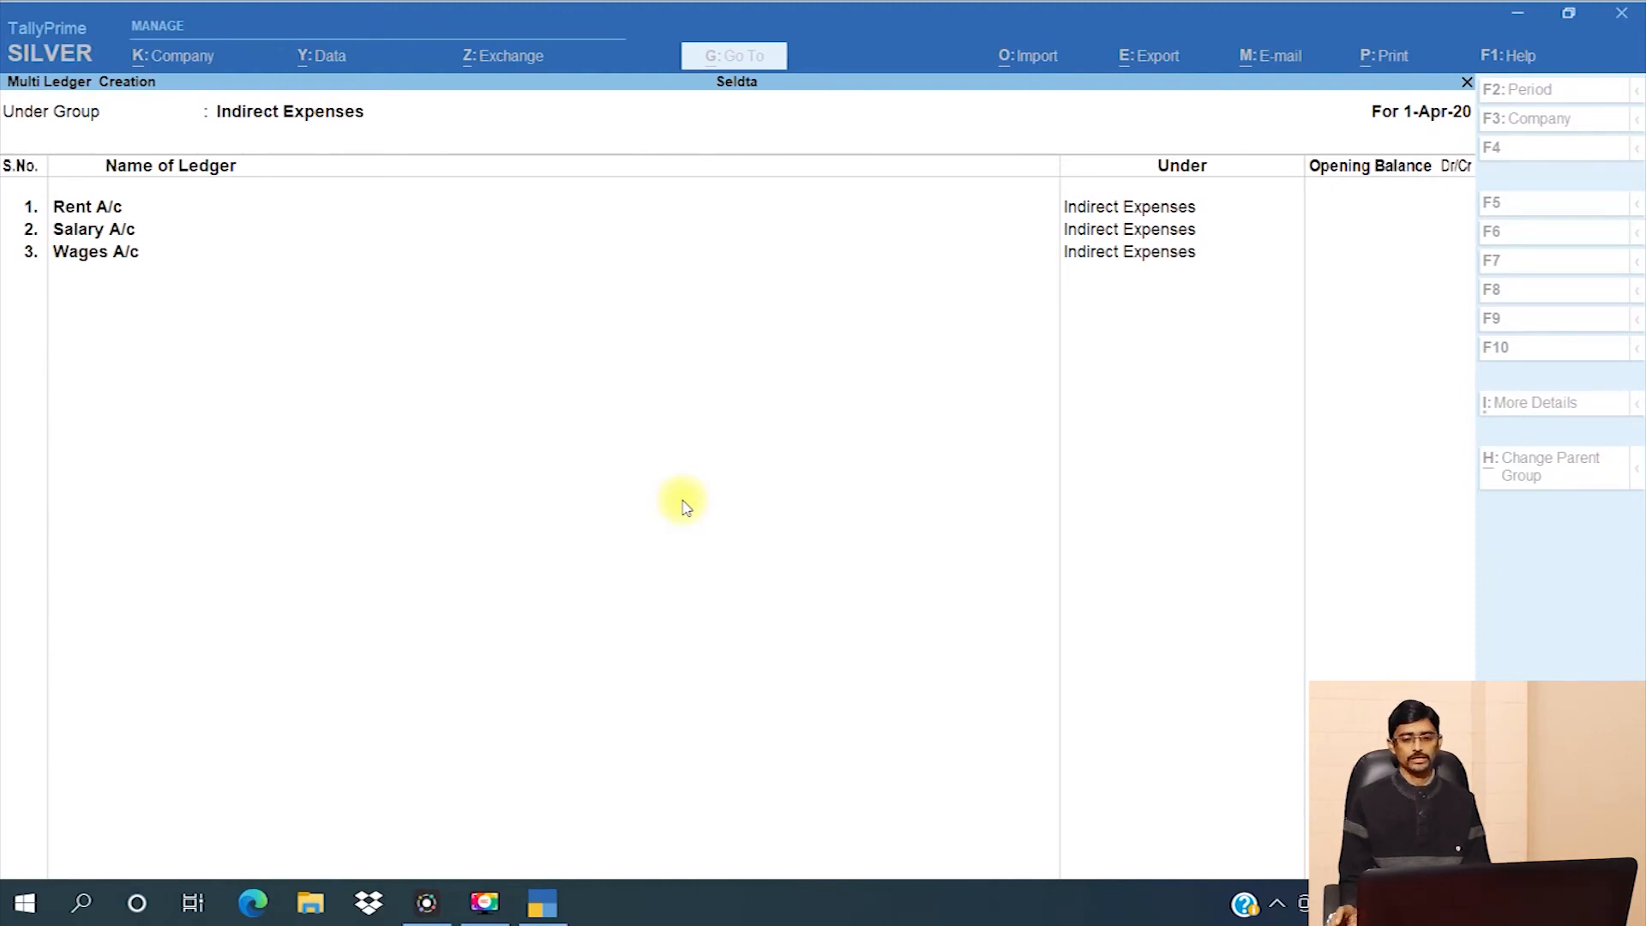
{"action": "key", "text": "Return"}
Step: Look through the updated list of ledgers from Assets down to Sales Accounts
{"action": "key", "text": "Down"}
{"action": "key", "text": "Down"}
{"action": "key", "text": "Down"}
{"action": "key", "text": "Down"}
{"action": "key", "text": "Down"}
{"action": "key", "text": "Down"}
{"action": "key", "text": "Down"}
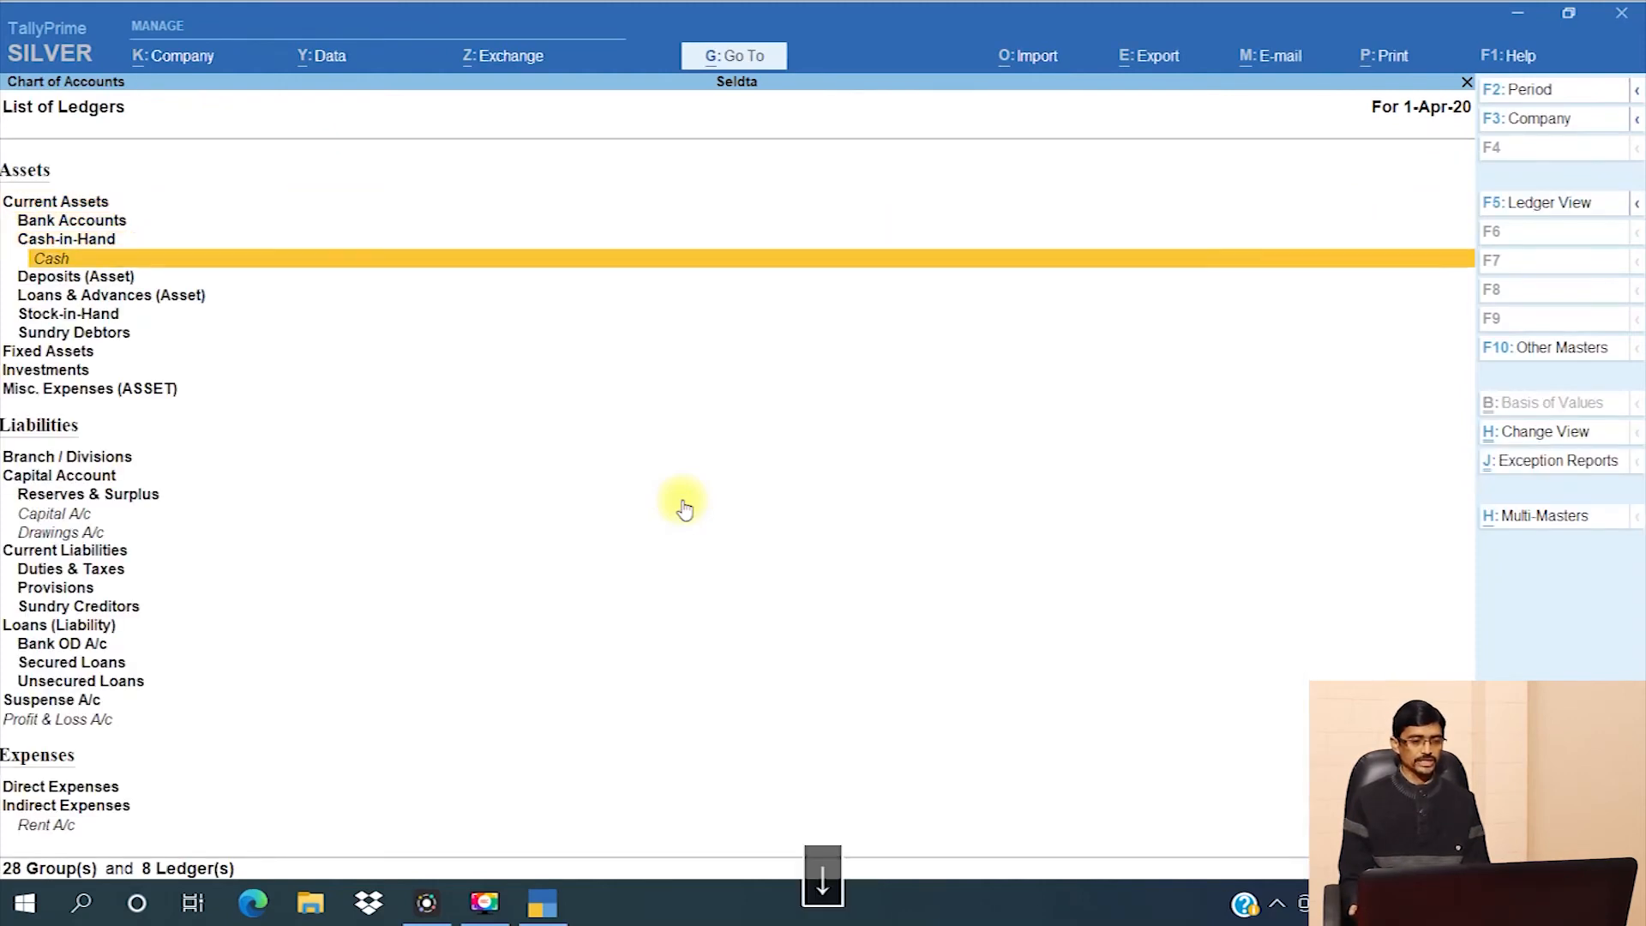
{"action": "key", "text": "Down"}
{"action": "key", "text": "Down"}
{"action": "key", "text": "Down"}
{"action": "key", "text": "Down"}
{"action": "key", "text": "Down"}
{"action": "key", "text": "Down"}
{"action": "key", "text": "Down"}
{"action": "key", "text": "Down"}
{"action": "key", "text": "Down"}
{"action": "key", "text": "Down"}
{"action": "key", "text": "Down"}
{"action": "key", "text": "Down"}
{"action": "key", "text": "Down"}
{"action": "key", "text": "Down"}
{"action": "key", "text": "Down"}
{"action": "key", "text": "Down"}
{"action": "key", "text": "Down"}
{"action": "key", "text": "Down"}
{"action": "key", "text": "Down"}
{"action": "key", "text": "Down"}
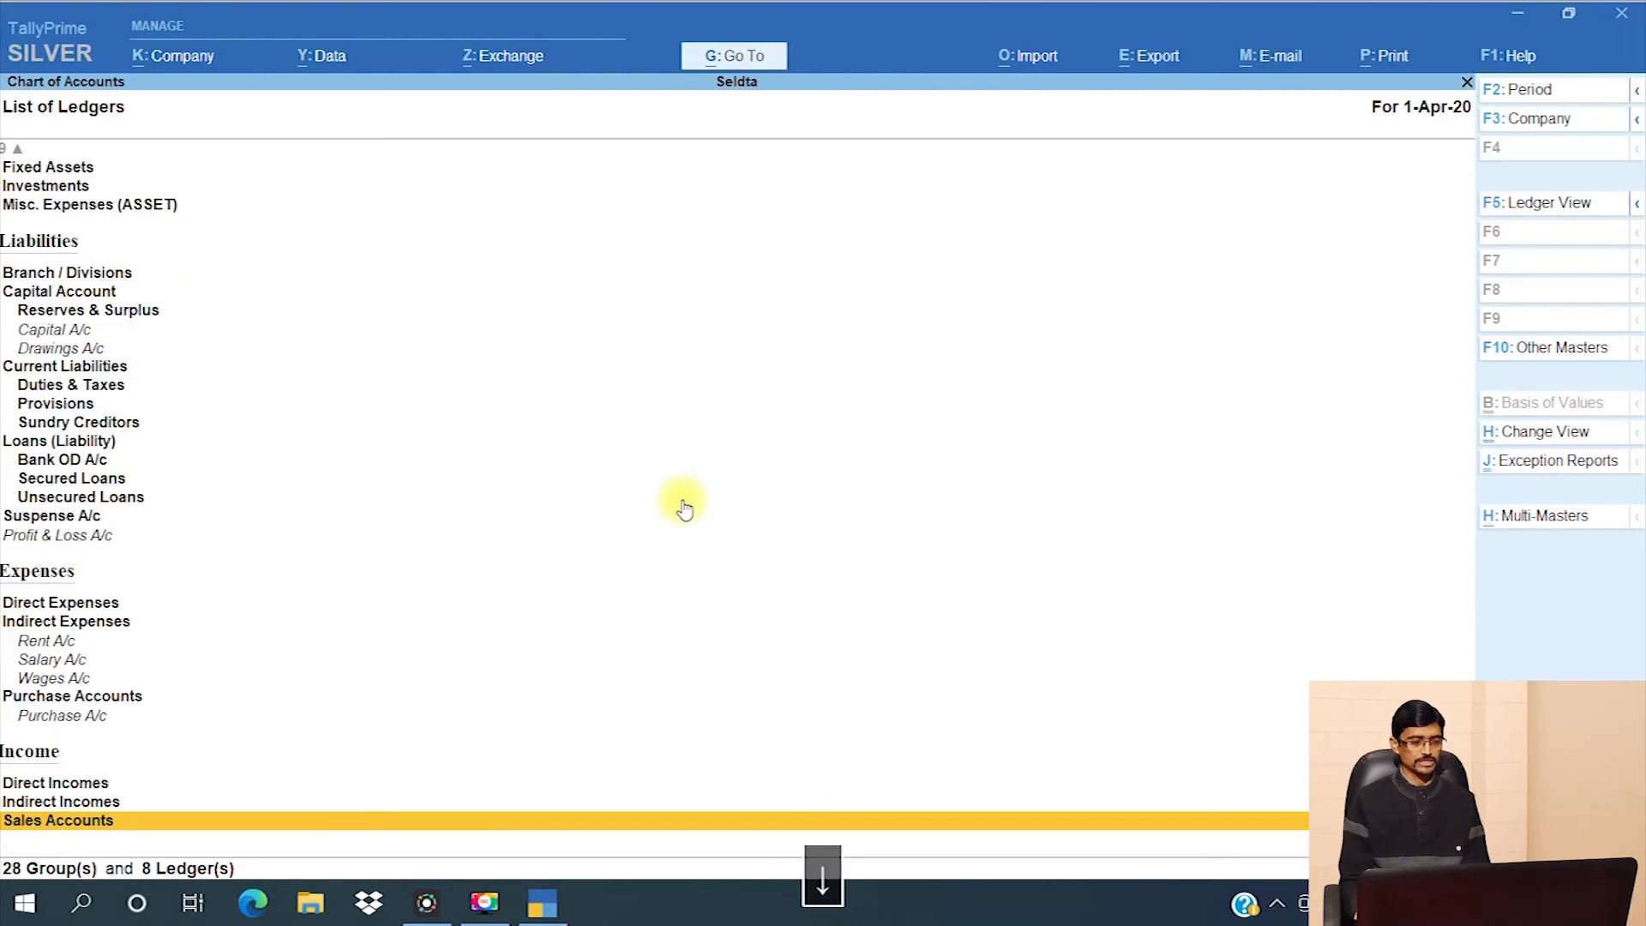
Step: Review the Rent A/c, Salary A/c and Wages A/c ledgers grouped under Indirect Expenses
{"action": "key", "text": "Up"}
{"action": "key", "text": "Up"}
{"action": "key", "text": "Up"}
{"action": "key", "text": "Up"}
{"action": "key", "text": "Up"}
{"action": "key", "text": "Up"}
{"action": "key", "text": "Up"}
{"action": "key", "text": "Up"}
{"action": "key", "text": "Up"}
{"action": "key", "text": "Down"}
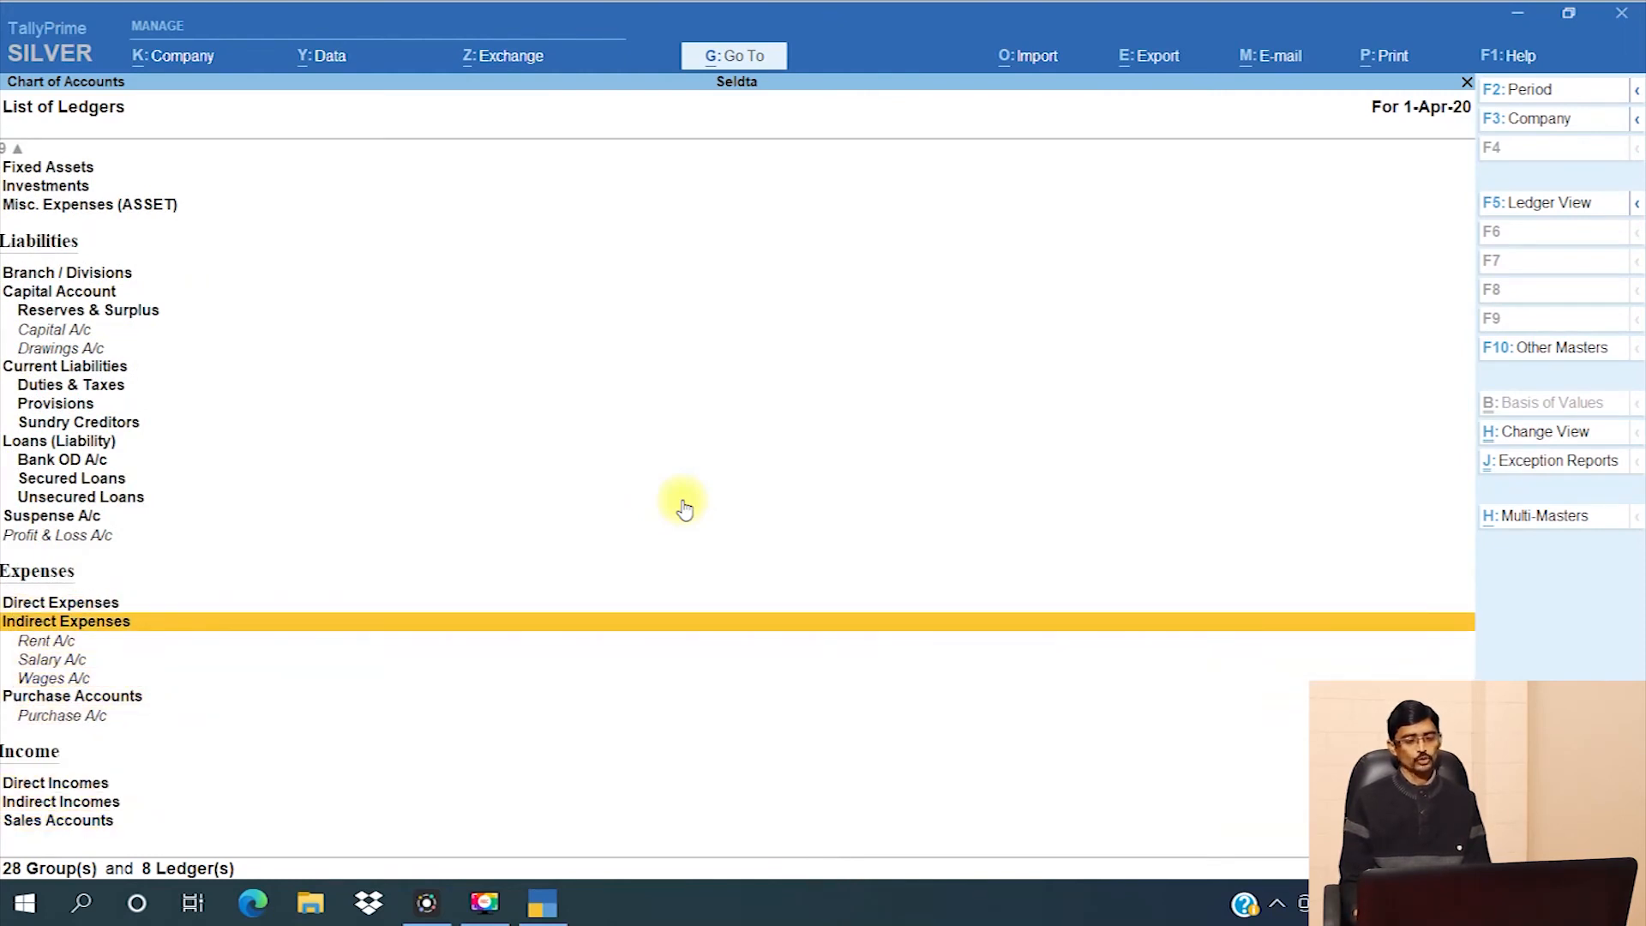
{"action": "key", "text": "Down"}
{"action": "key", "text": "Down"}
{"action": "key", "text": "Down"}
{"action": "key", "text": "Down"}
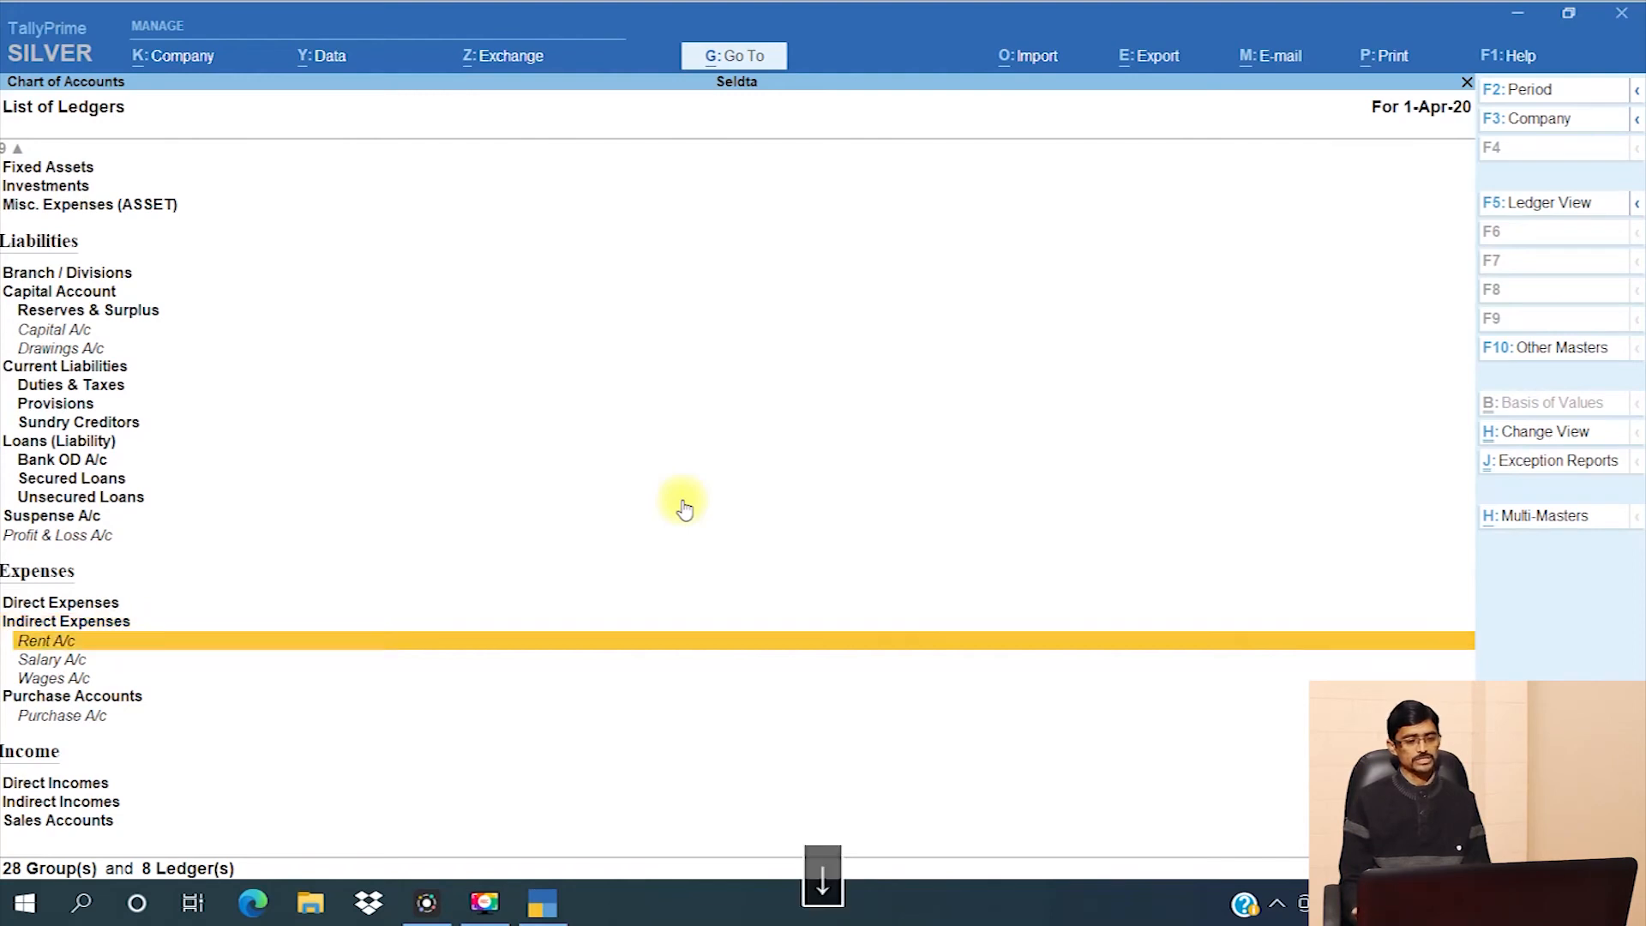
{"action": "key", "text": "Up"}
{"action": "key", "text": "Up"}
{"action": "key", "text": "Up"}
{"action": "key", "text": "Up"}
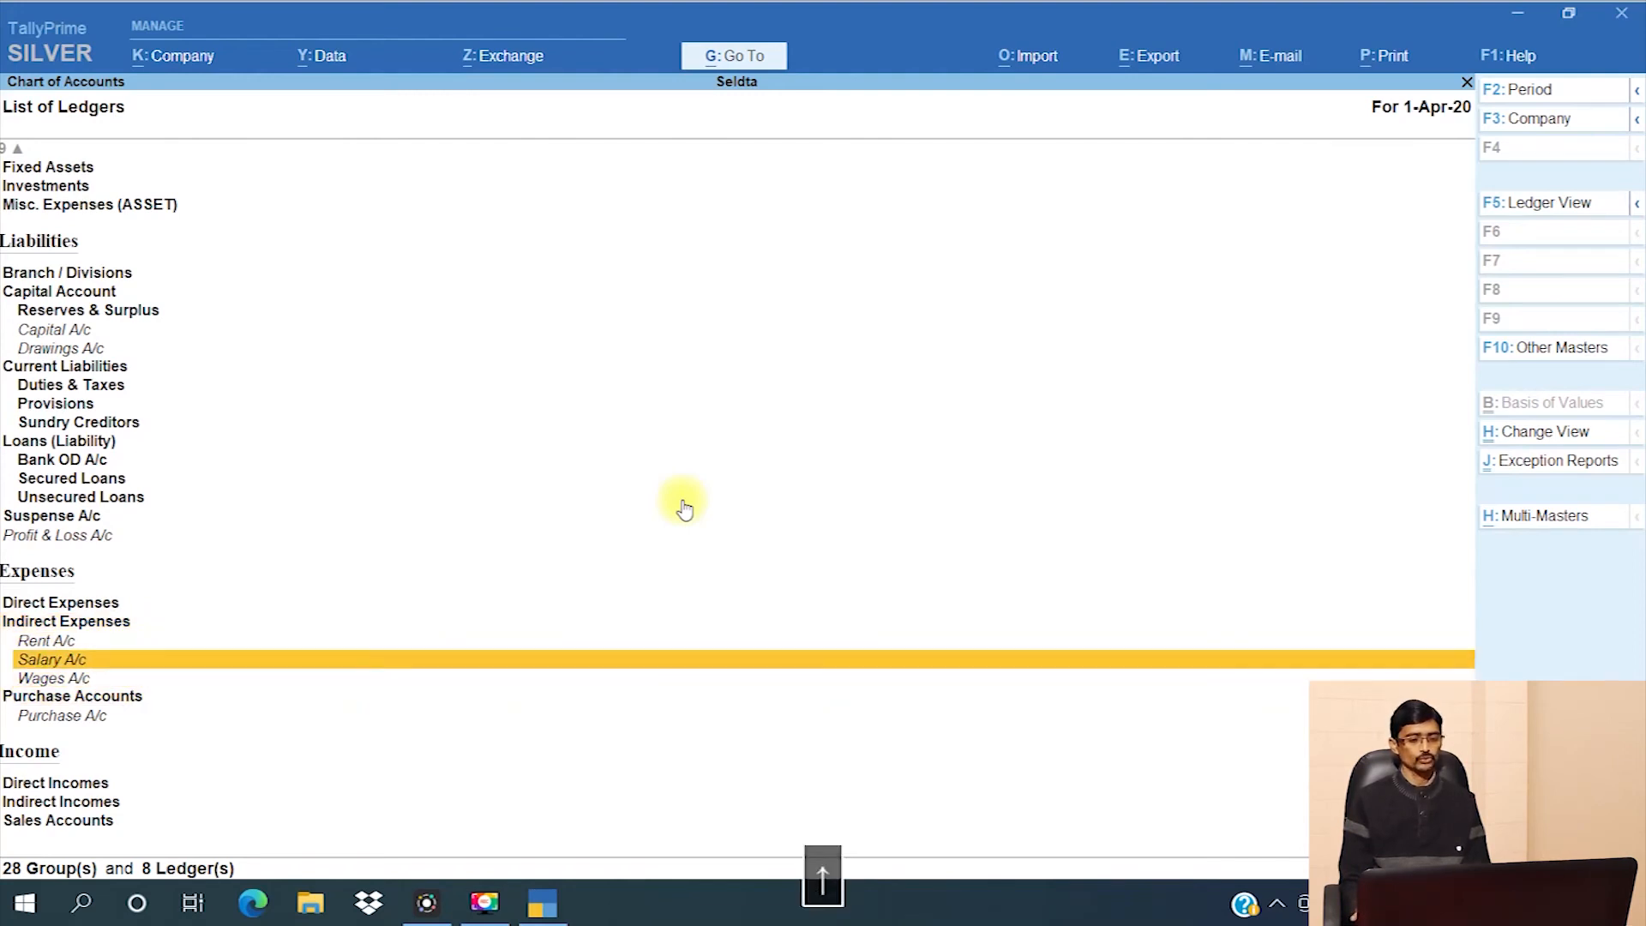
{"action": "key", "text": "Down"}
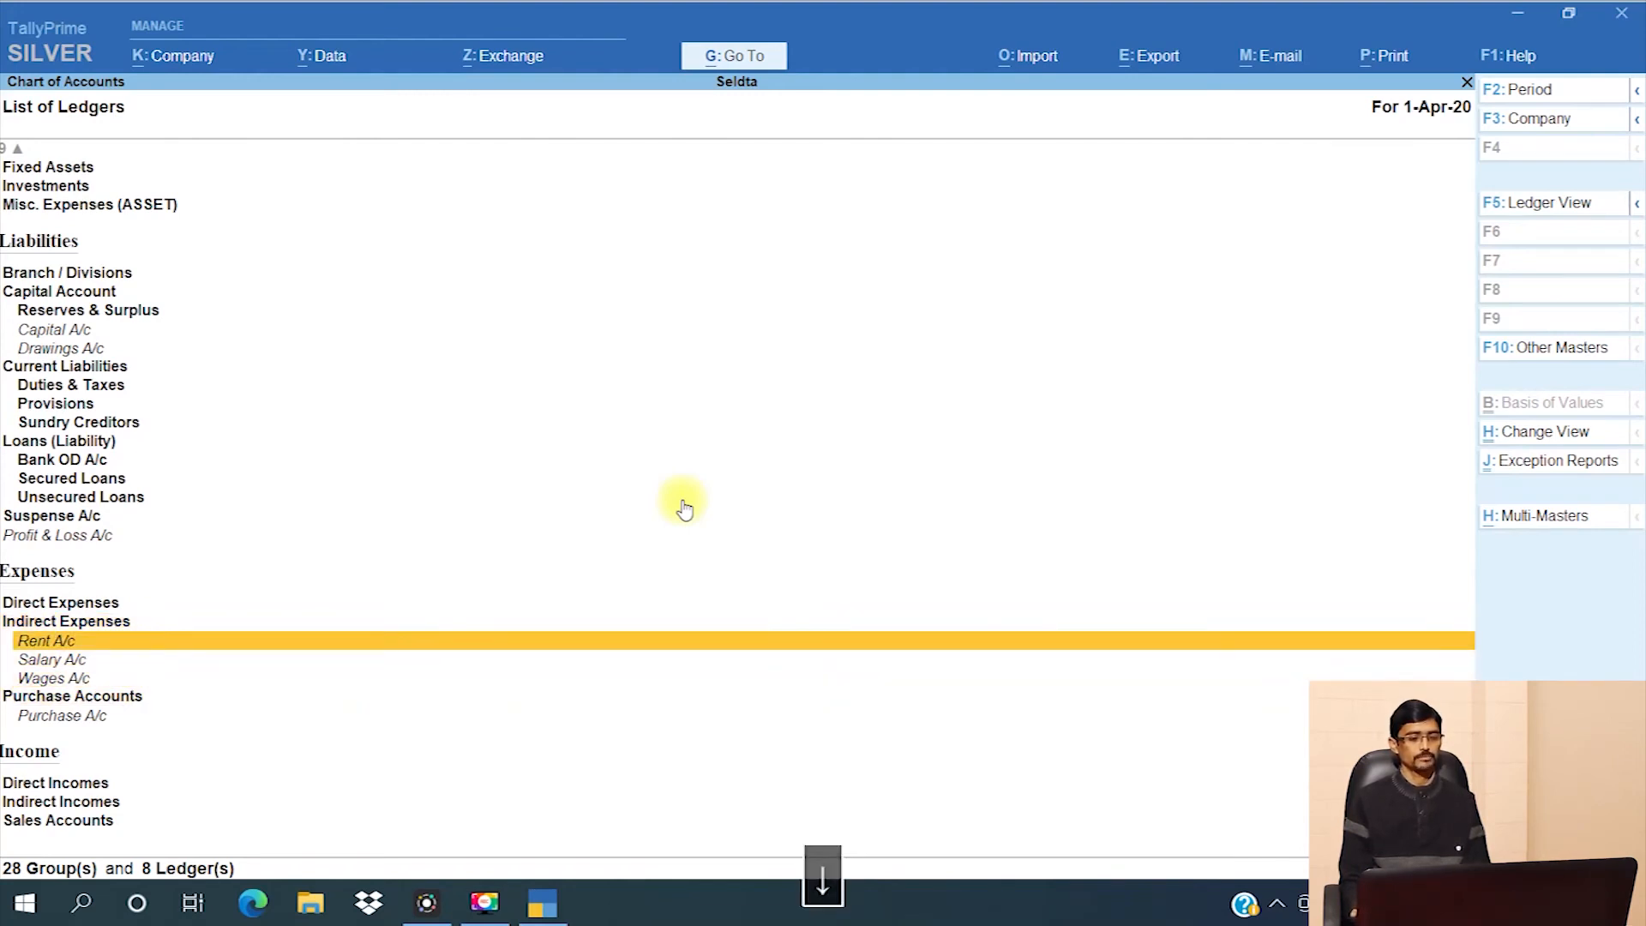
{"action": "key", "text": "Down"}
{"action": "key", "text": "Down"}
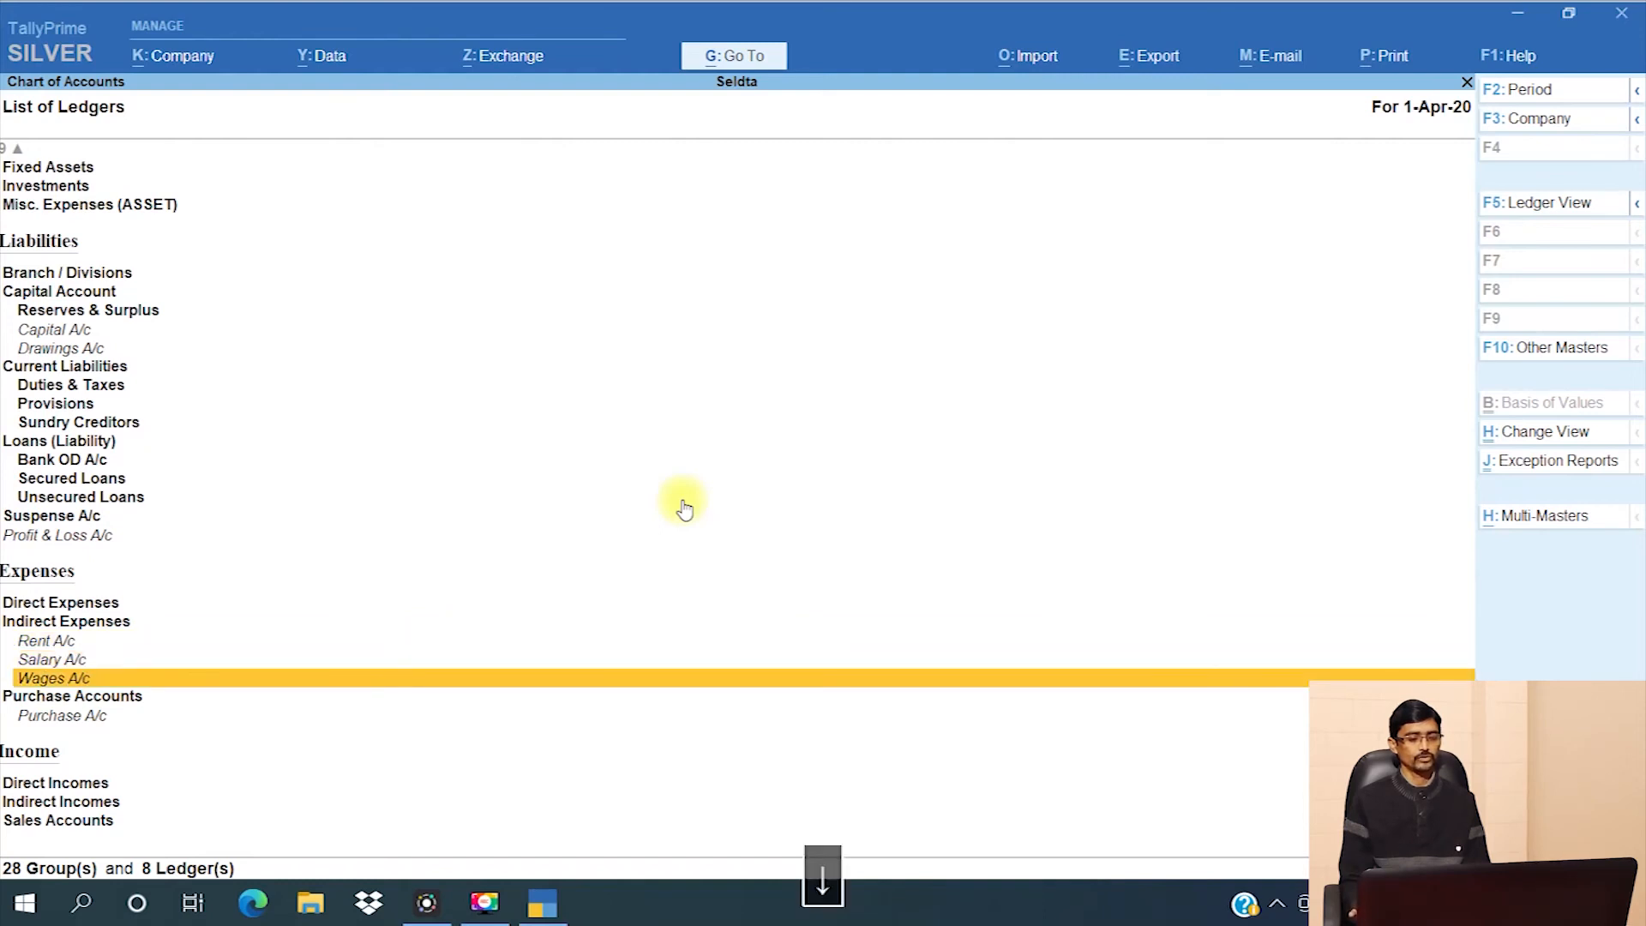
{"action": "key", "text": "Up"}
{"action": "key", "text": "Up"}
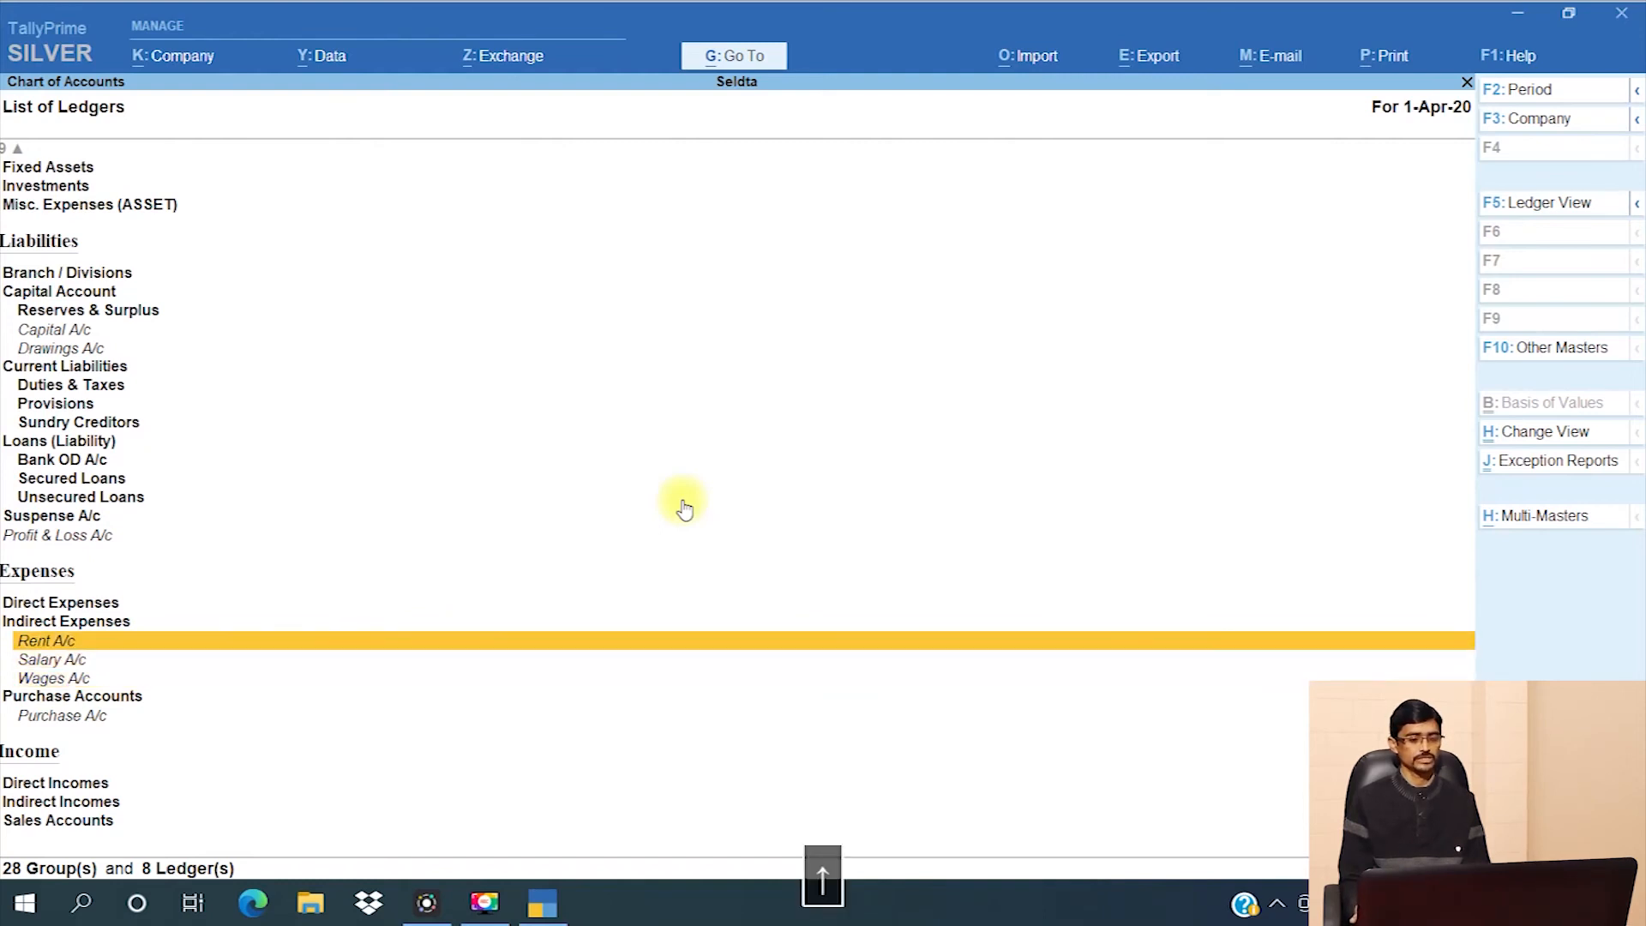
{"action": "key", "text": "Down"}
{"action": "key", "text": "Down"}
{"action": "key", "text": "Up"}
{"action": "key", "text": "Up"}
{"action": "key", "text": "Up"}
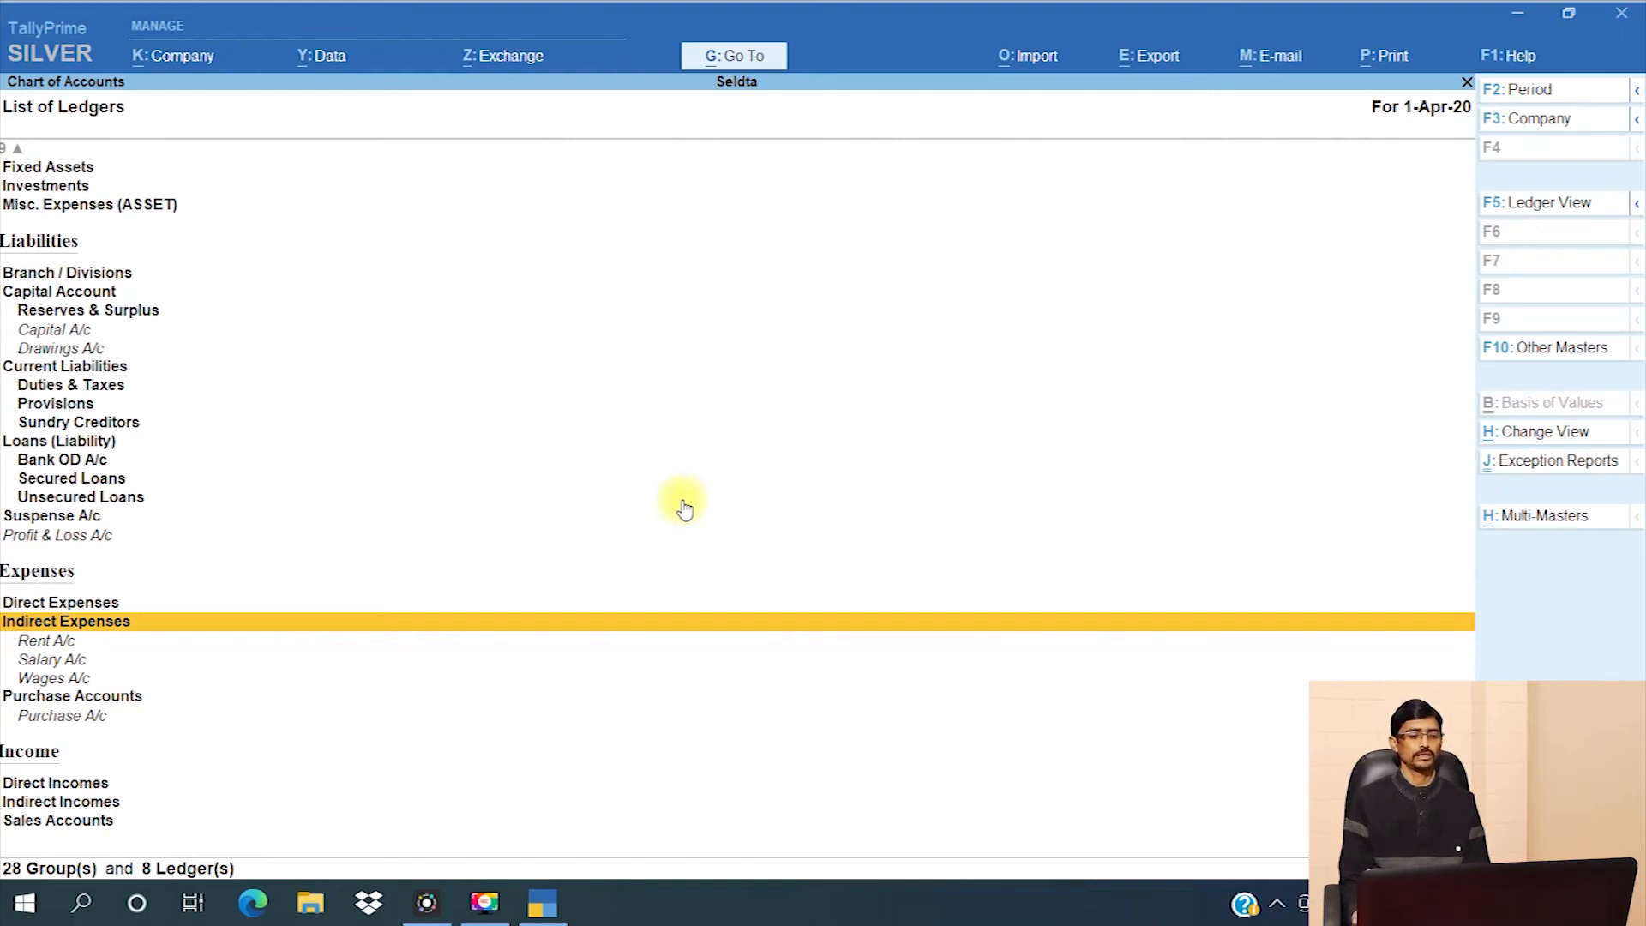
Step: Look back through the Liabilities groups in the list of ledgers as far as Capital A/c
{"action": "key", "text": "Up"}
{"action": "key", "text": "Up"}
{"action": "key", "text": "Up"}
{"action": "key", "text": "Up"}
{"action": "key", "text": "Up"}
{"action": "key", "text": "Up"}
{"action": "key", "text": "Up"}
{"action": "key", "text": "Up"}
{"action": "key", "text": "Up"}
{"action": "key", "text": "Up"}
{"action": "key", "text": "Up"}
{"action": "key", "text": "Up"}
{"action": "key", "text": "Up"}
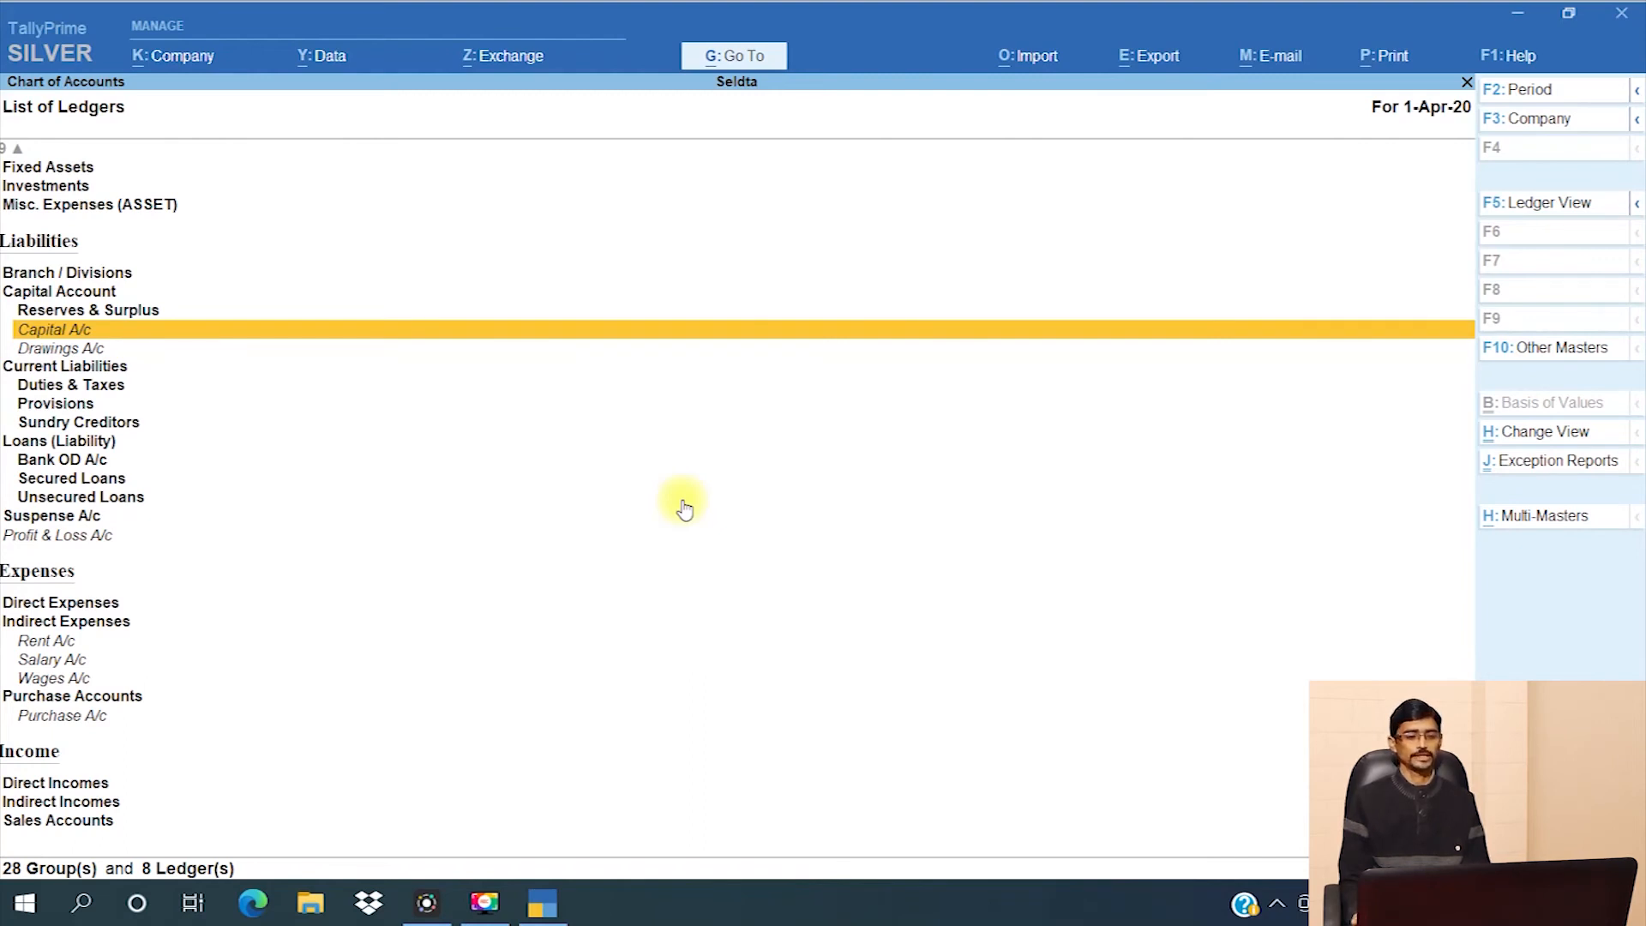
Step: Start a multi-ledger creation from the Chart of Accounts with All Items as the group
{"action": "key", "text": "Down"}
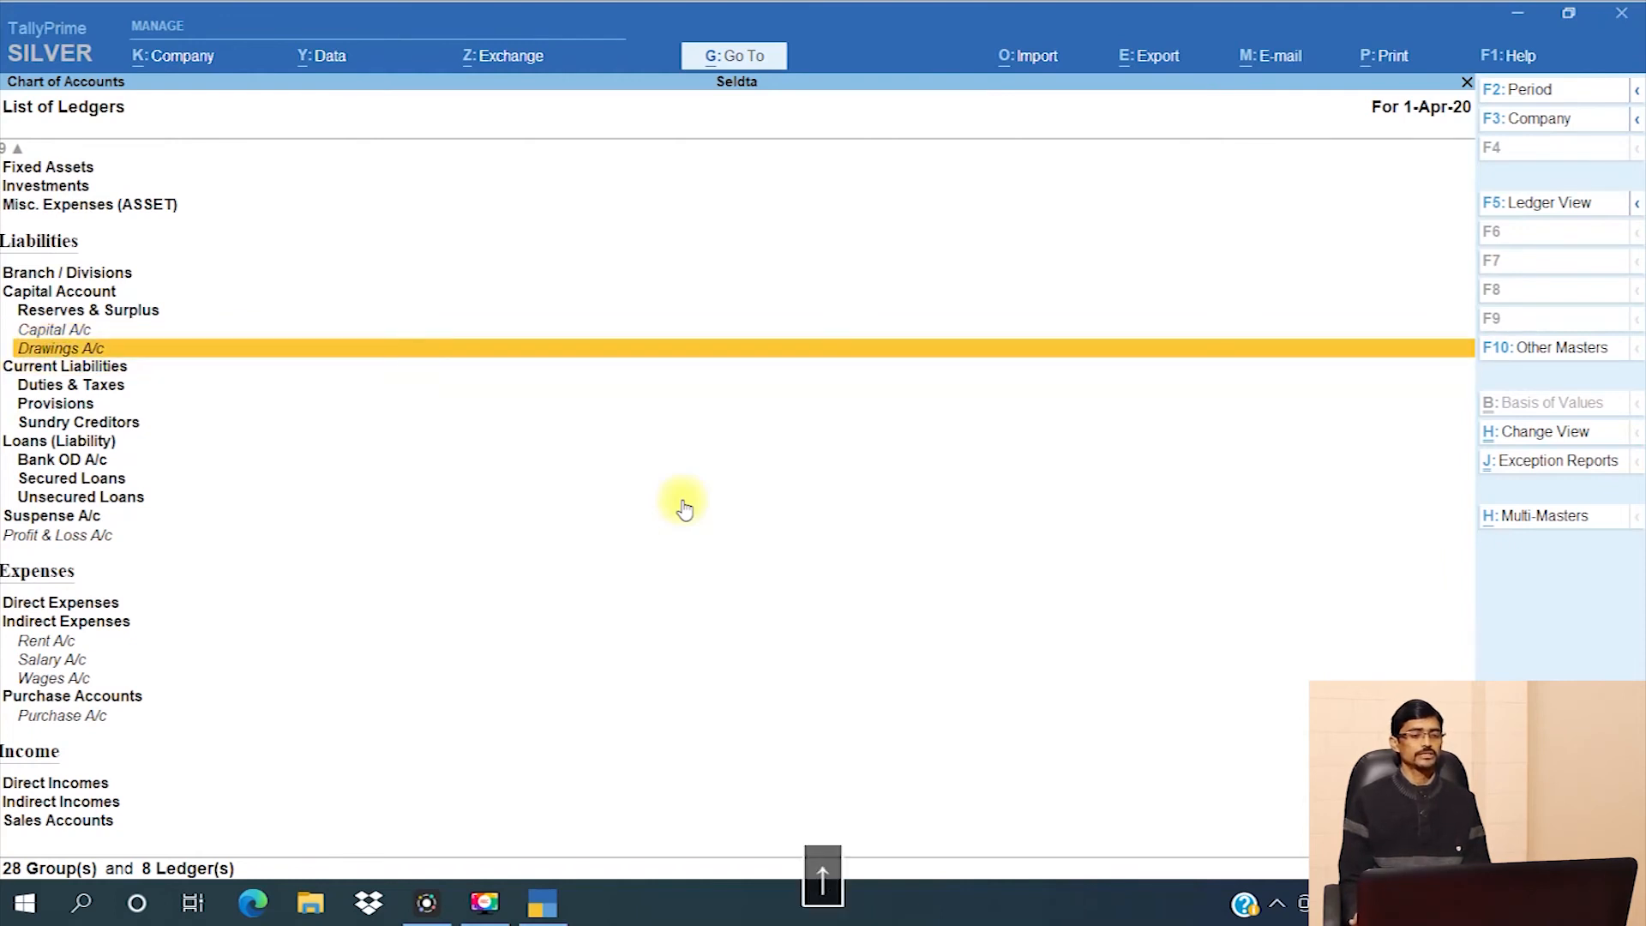
{"action": "key", "text": "Up"}
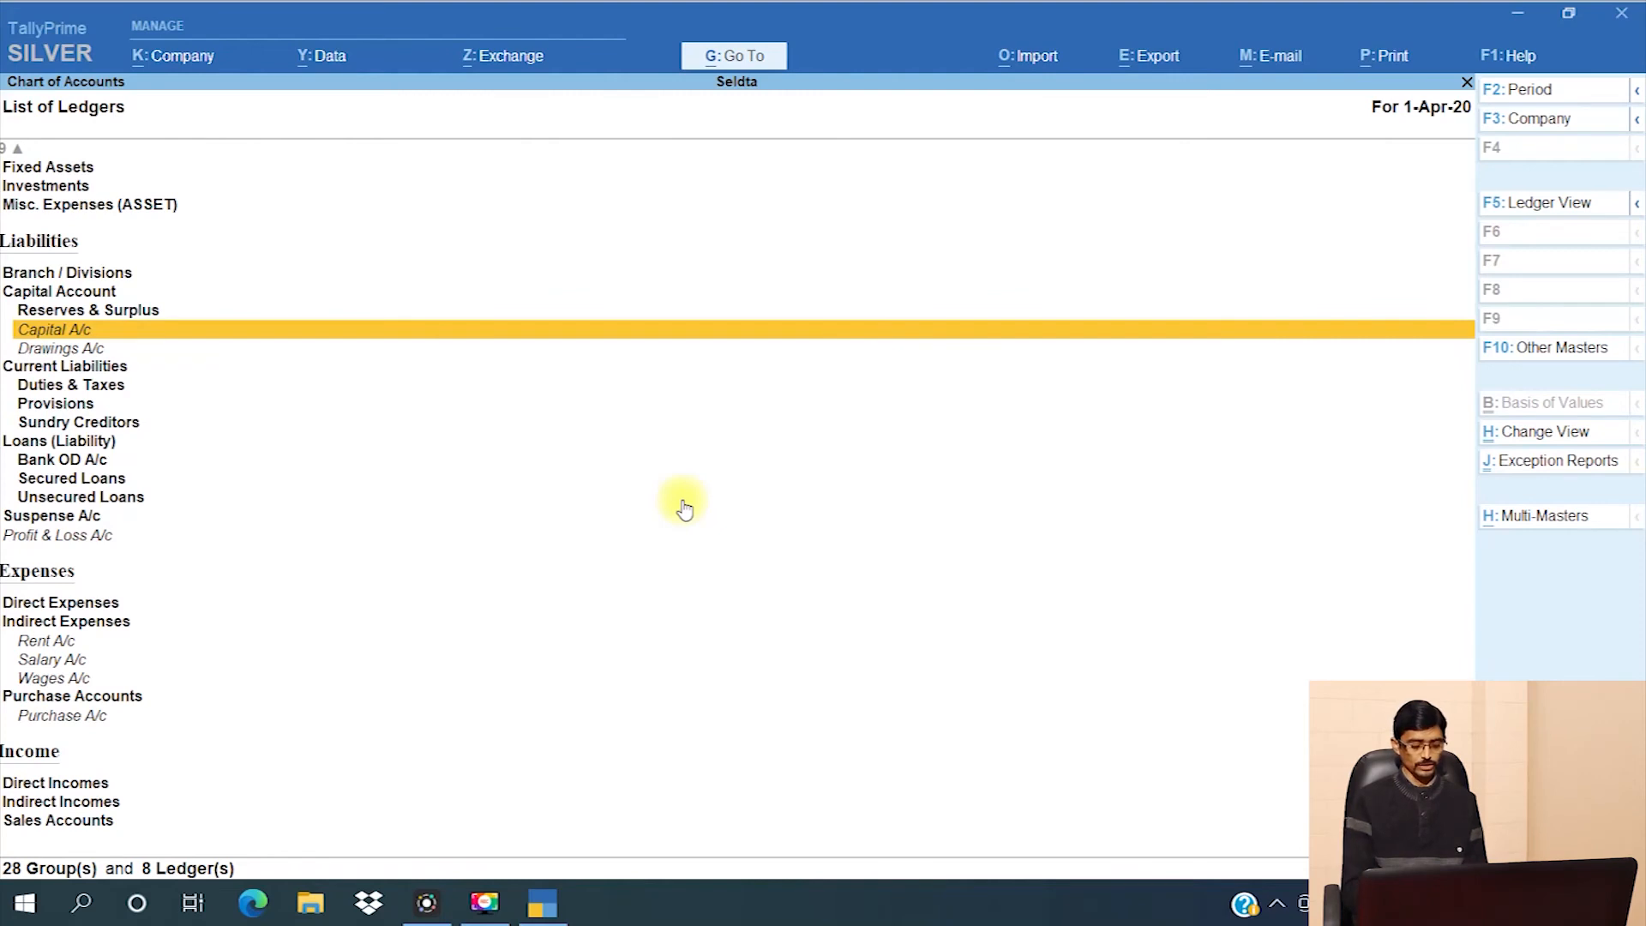
{"action": "key", "text": "alt"}
{"action": "key", "text": "alt+h"}
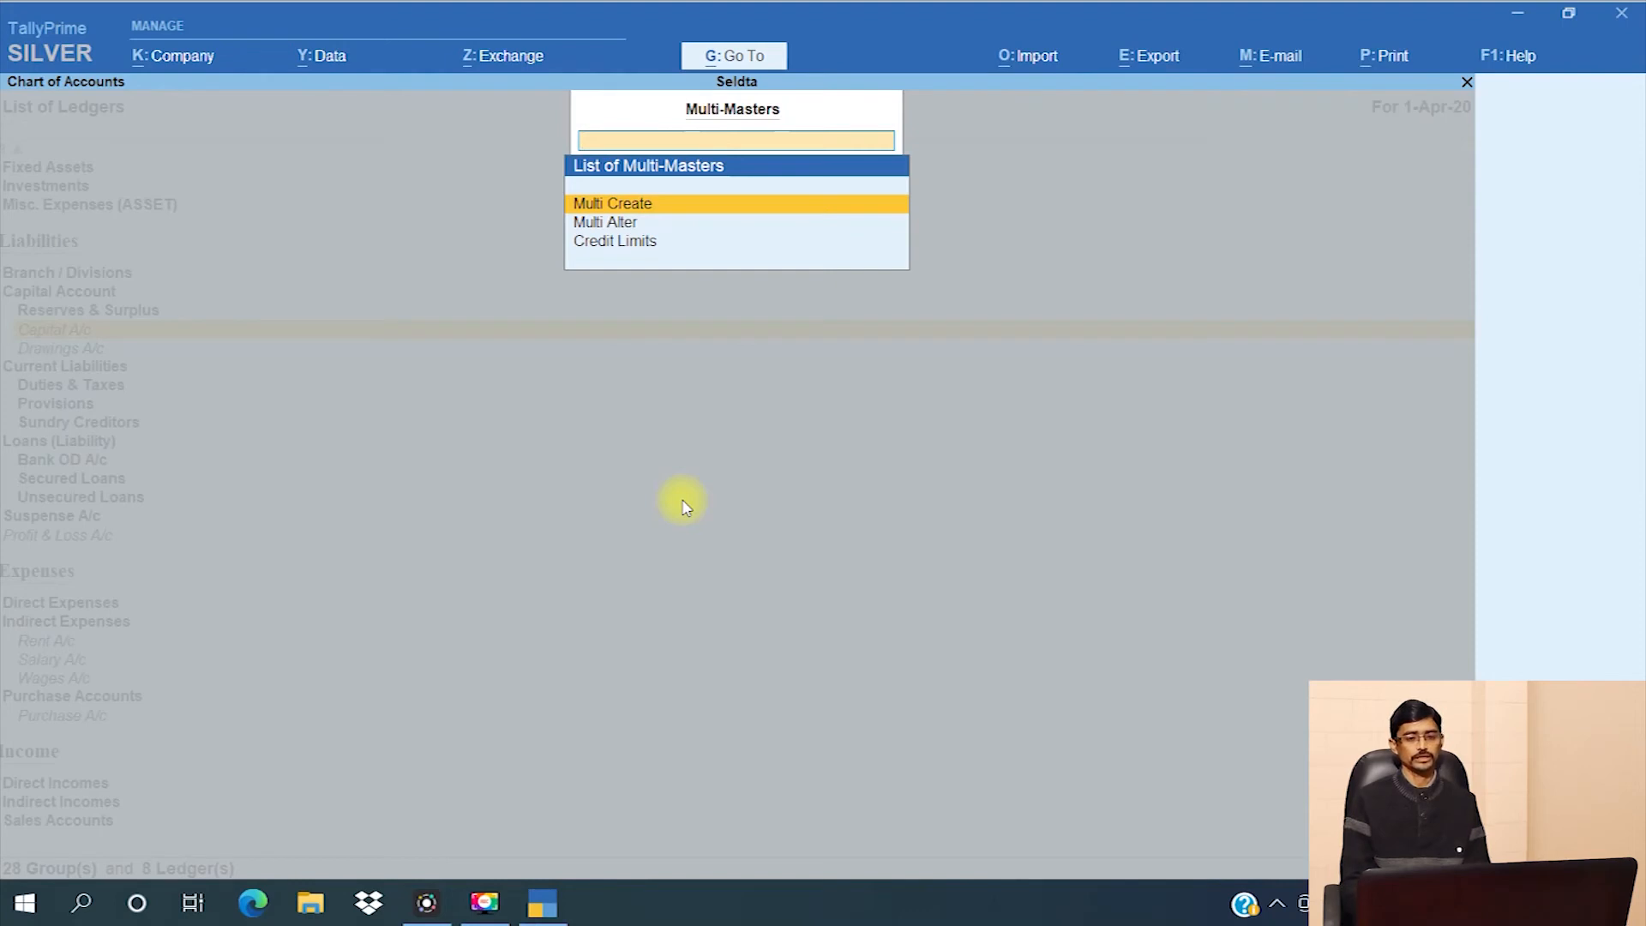
{"action": "key", "text": "Return"}
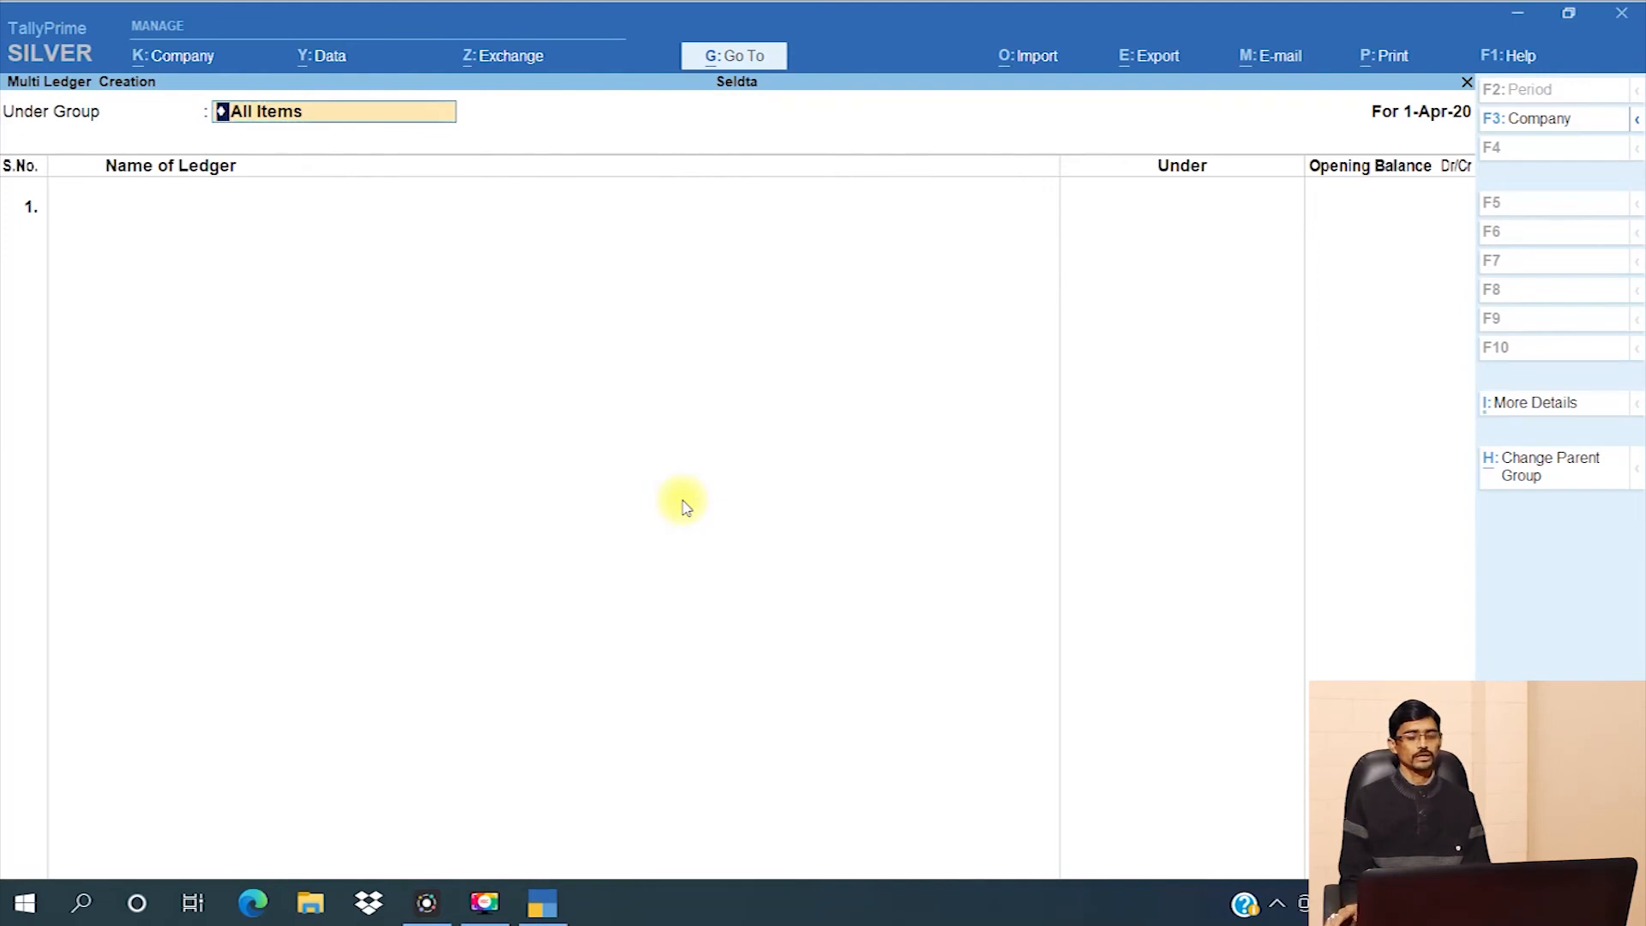
{"action": "key", "text": "Return"}
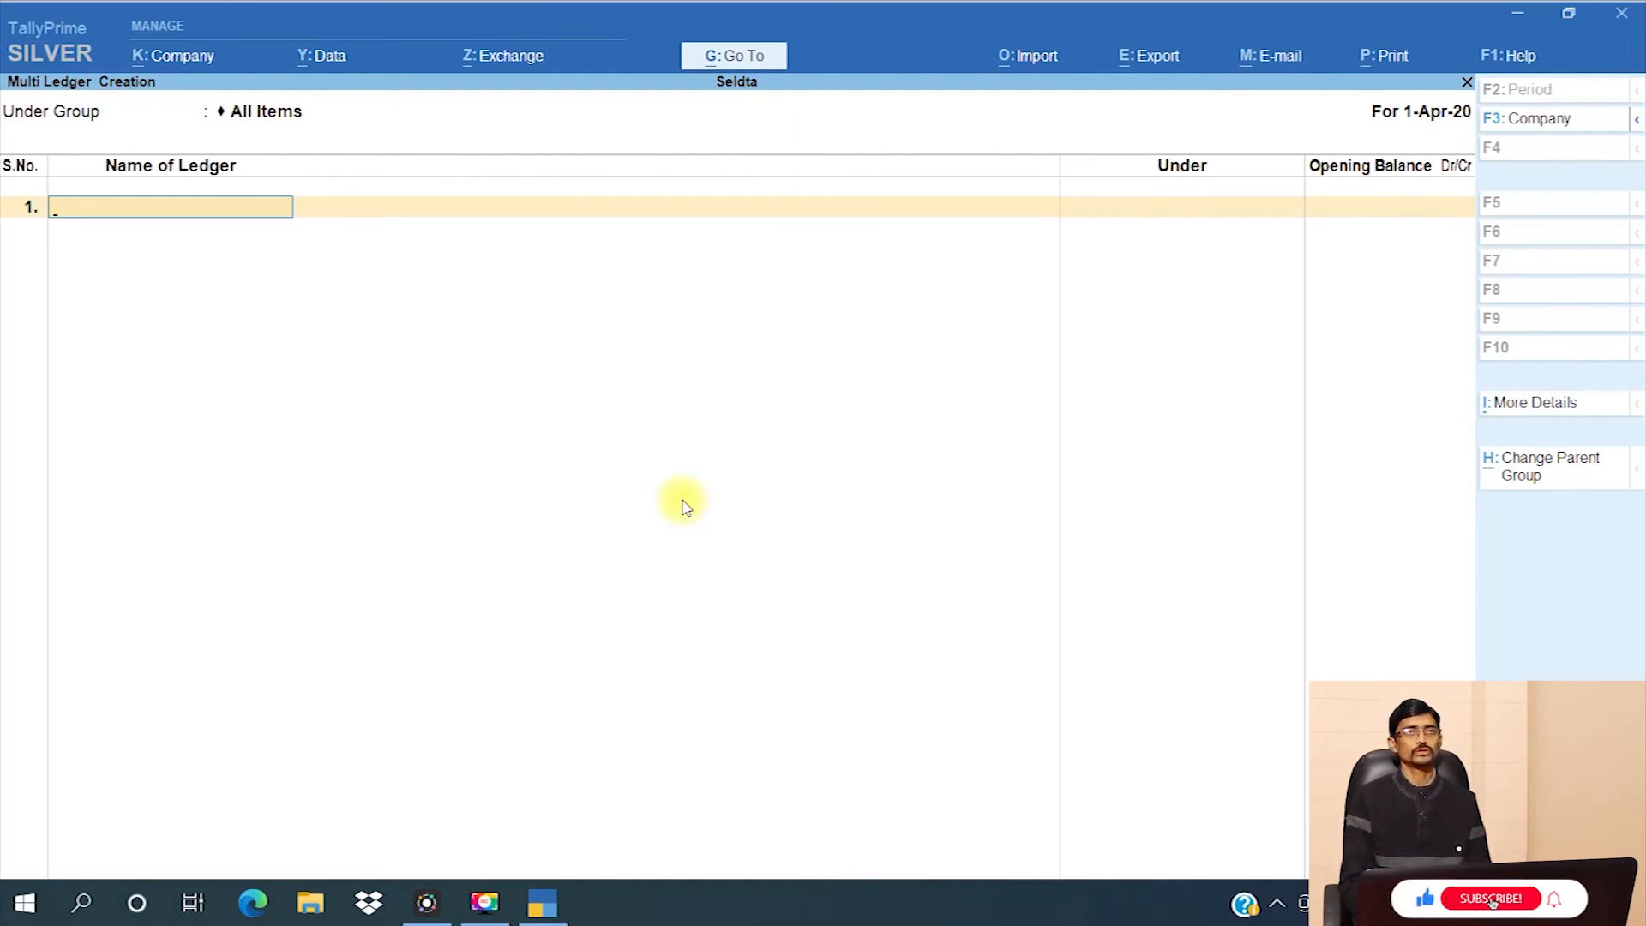
Step: Add the ledger Sales A/c under the Sales Accounts group without an opening balance
{"action": "type", "text": "Sal"}
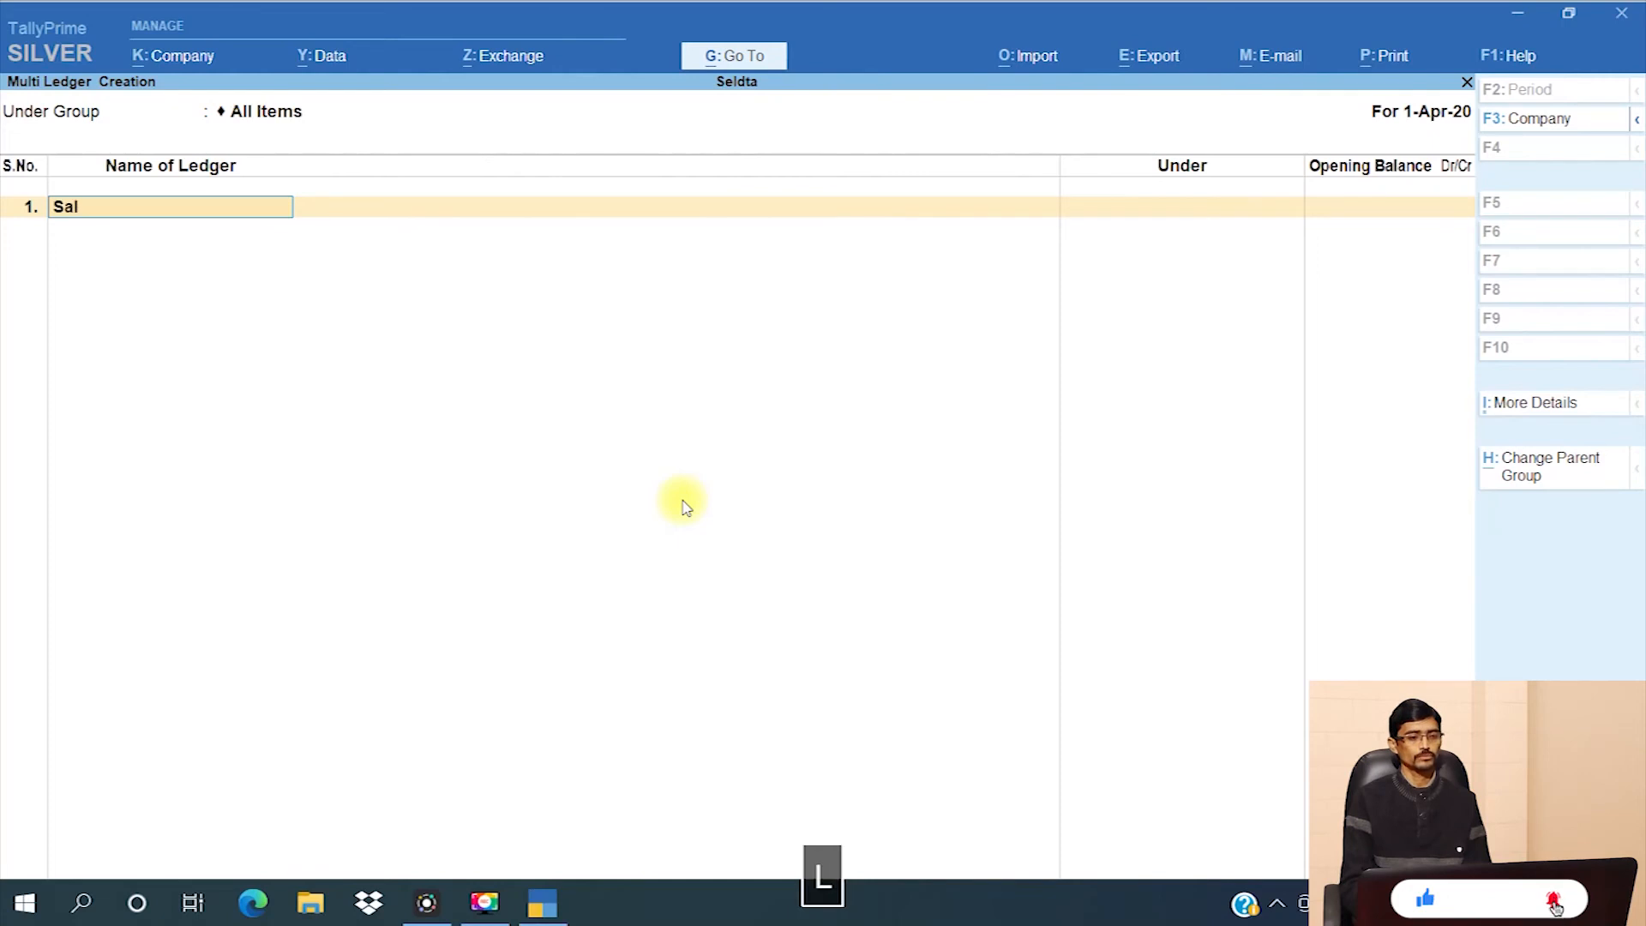
{"action": "type", "text": "es "}
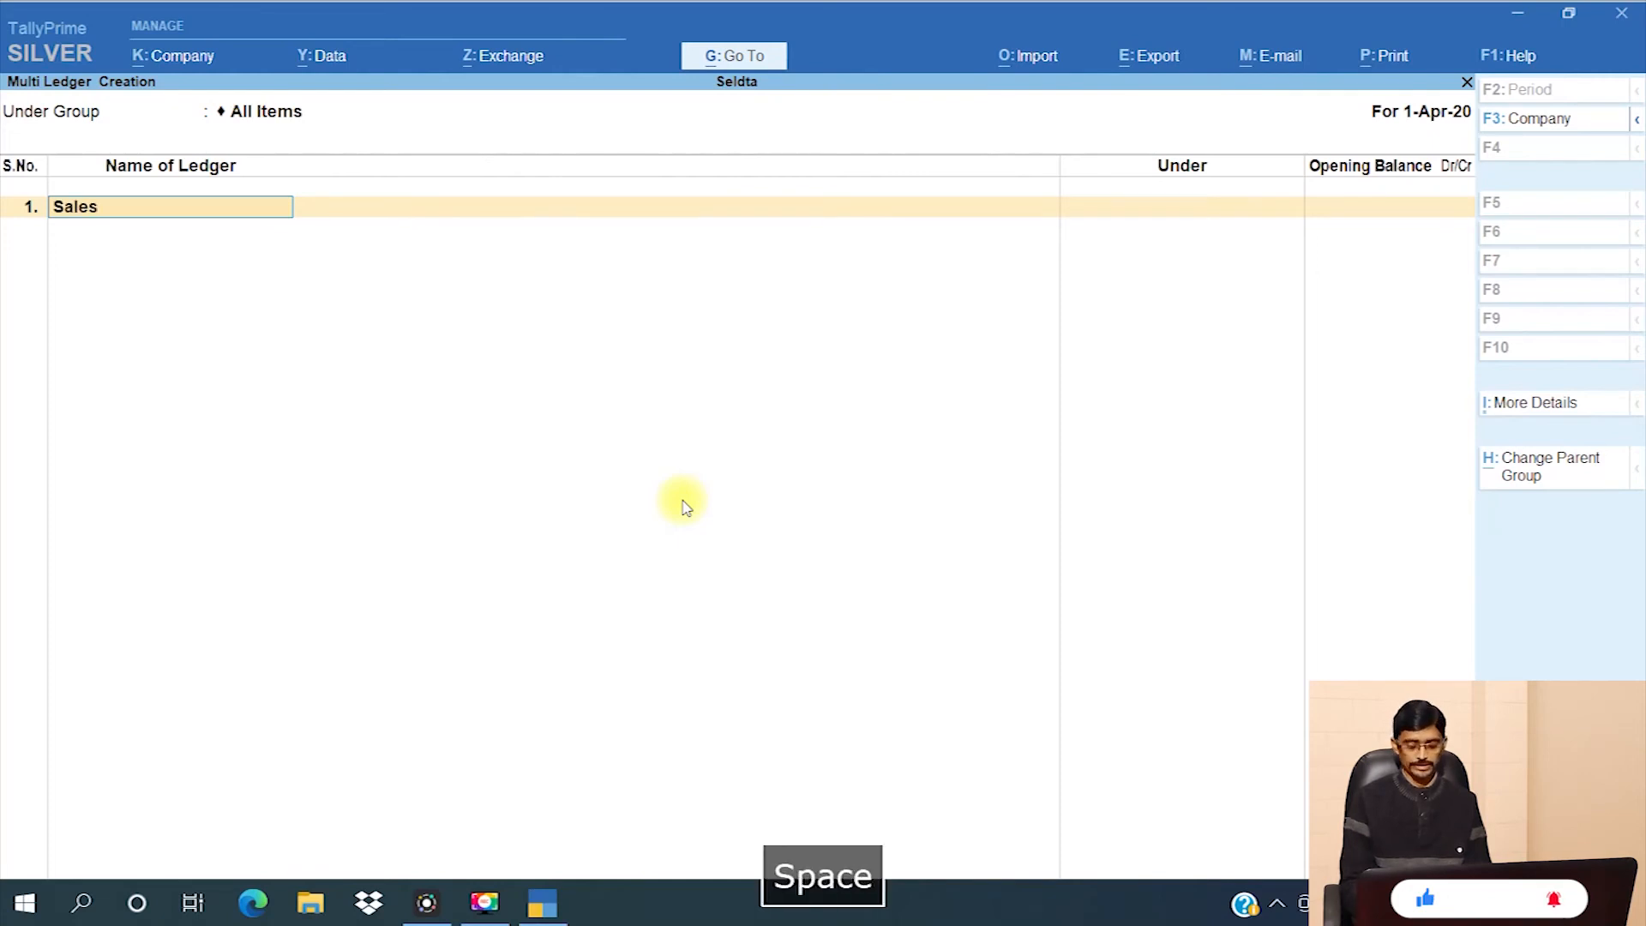
{"action": "type", "text": "/a"}
{"action": "key", "text": "BackSpace"}
{"action": "key", "text": "BackSpace"}
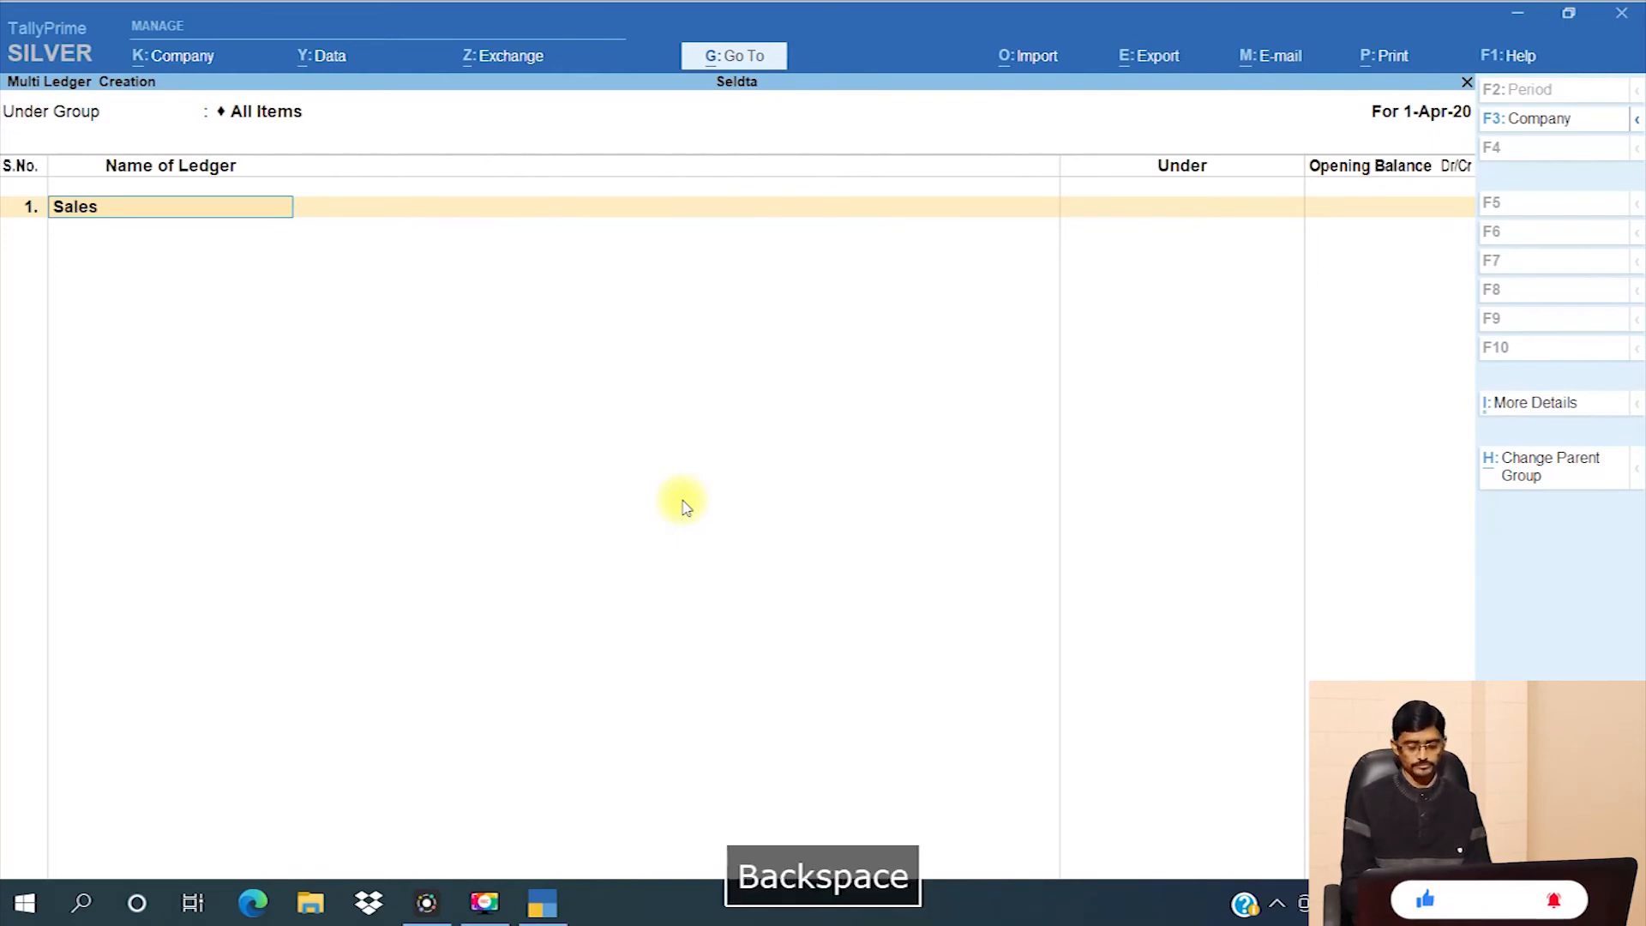
{"action": "type", "text": "A/c"}
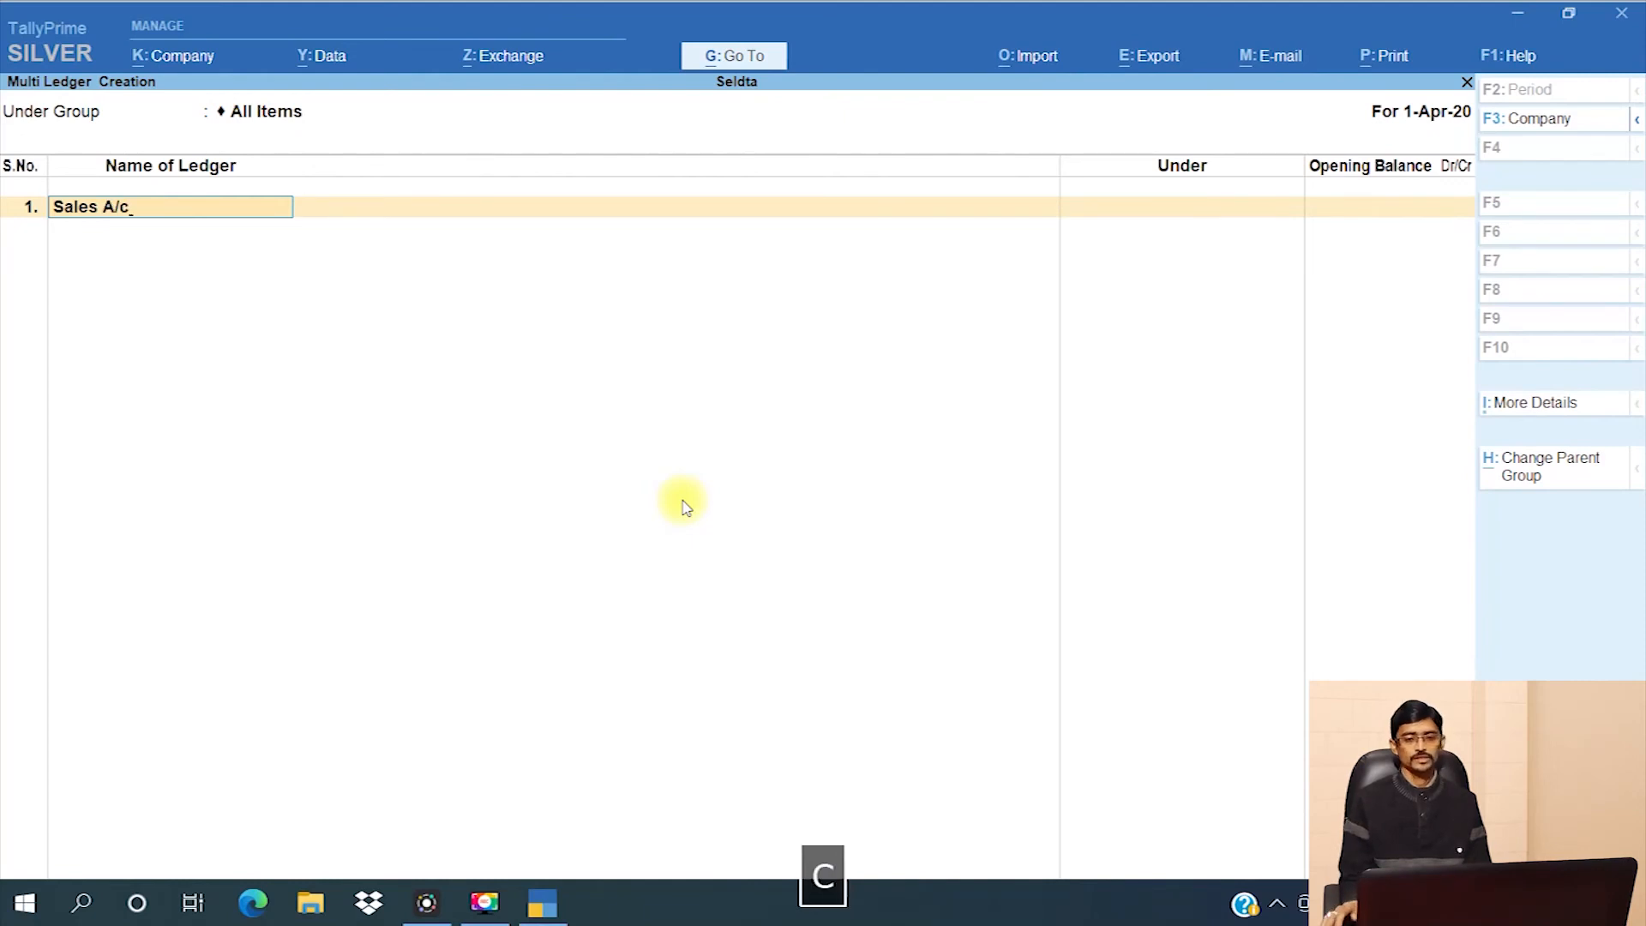
{"action": "key", "text": "Return"}
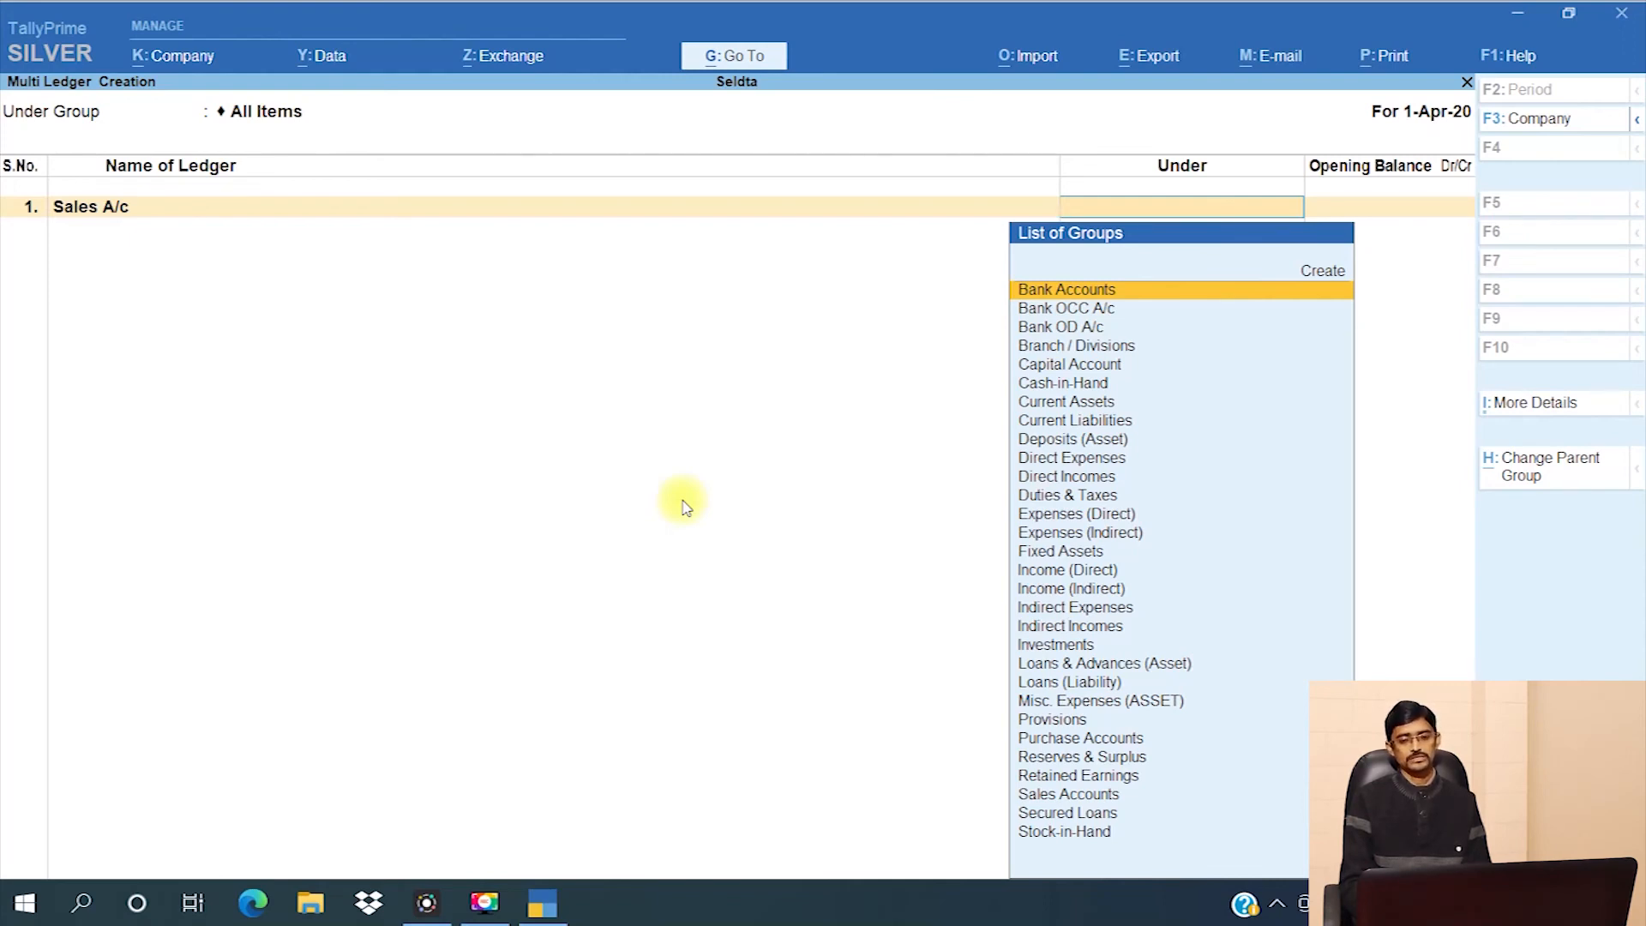
{"action": "type", "text": "Sal"}
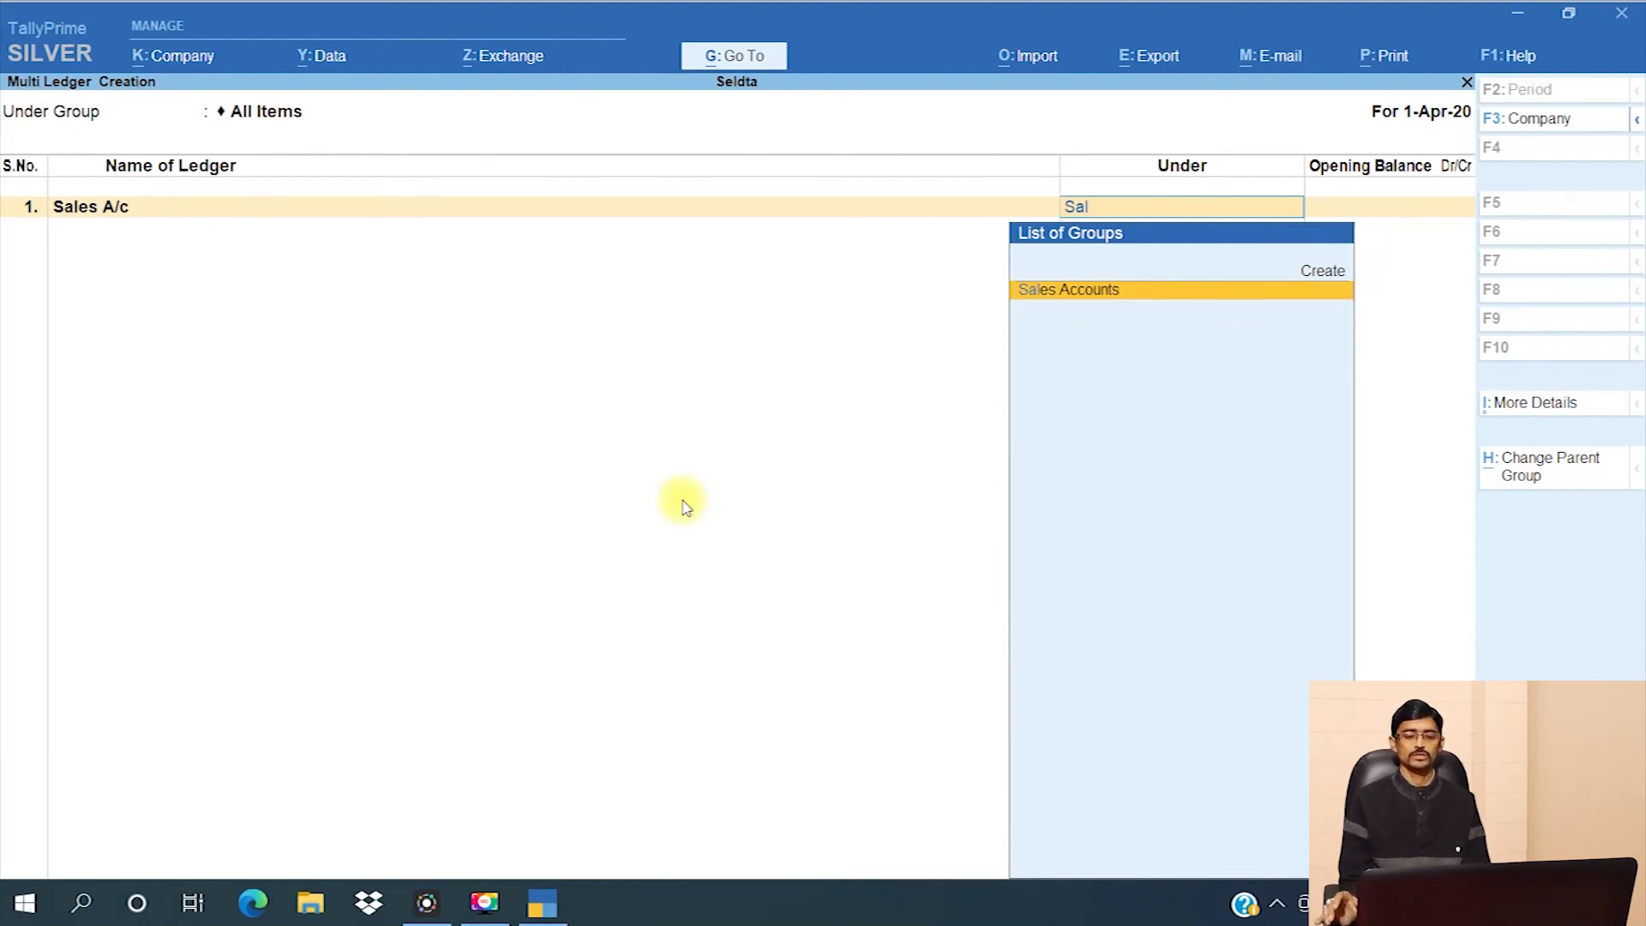
{"action": "key", "text": "Return"}
{"action": "key", "text": "Return"}
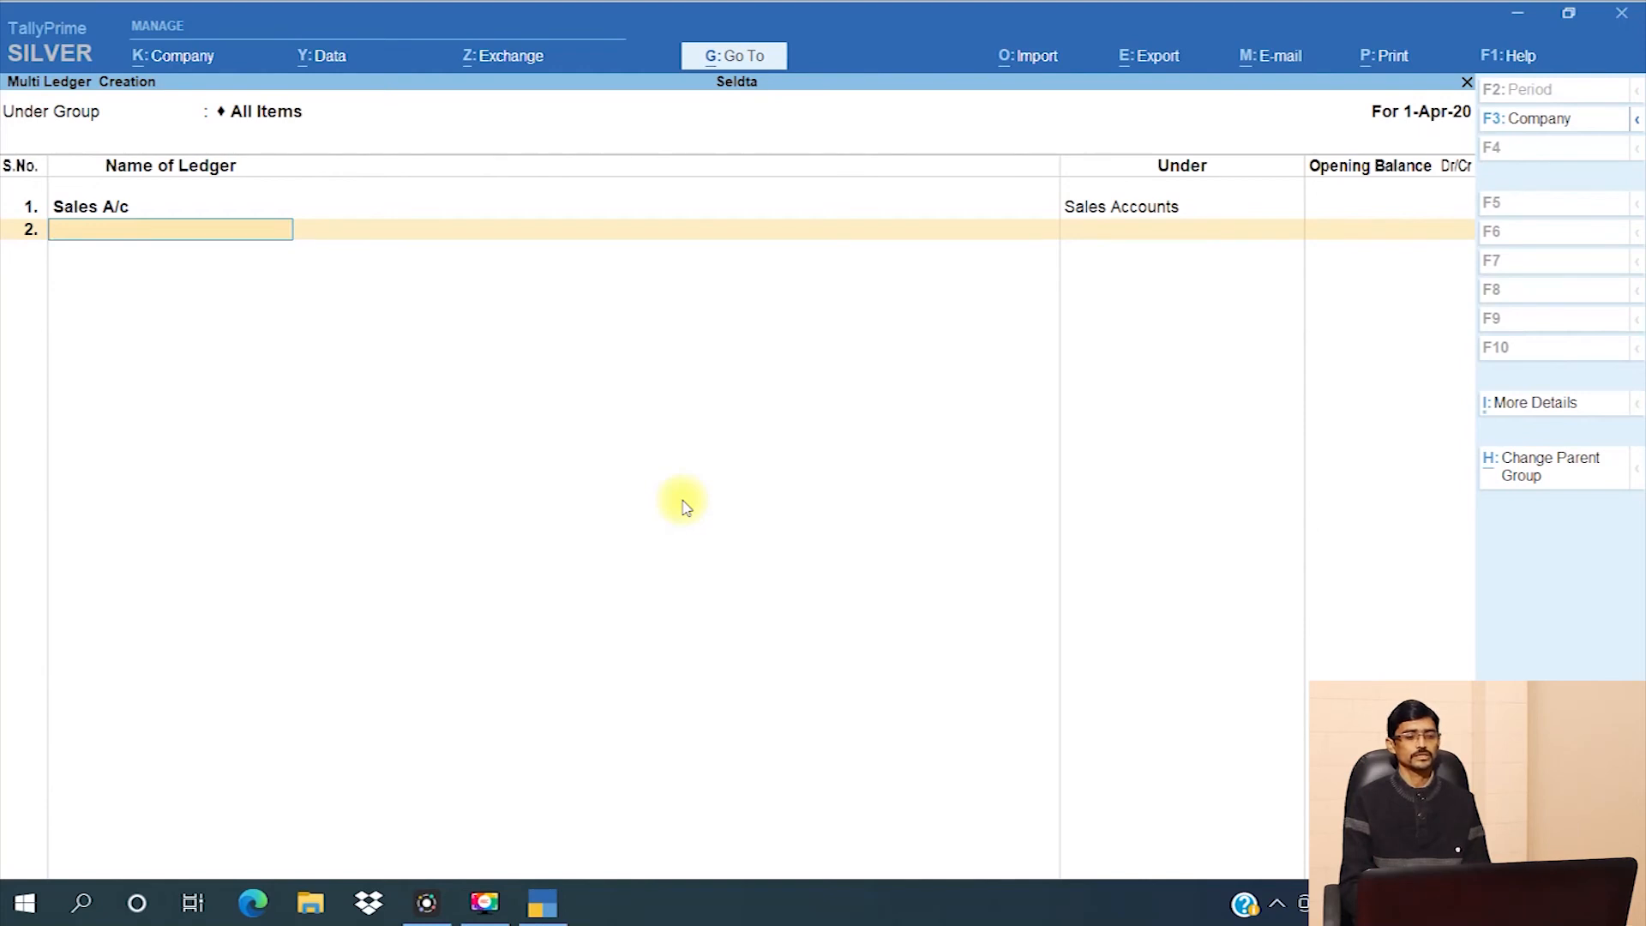
Step: Add the ledger Real Traders under the Sundry Creditors group without an opening balance
{"action": "type", "text": "Real tra"}
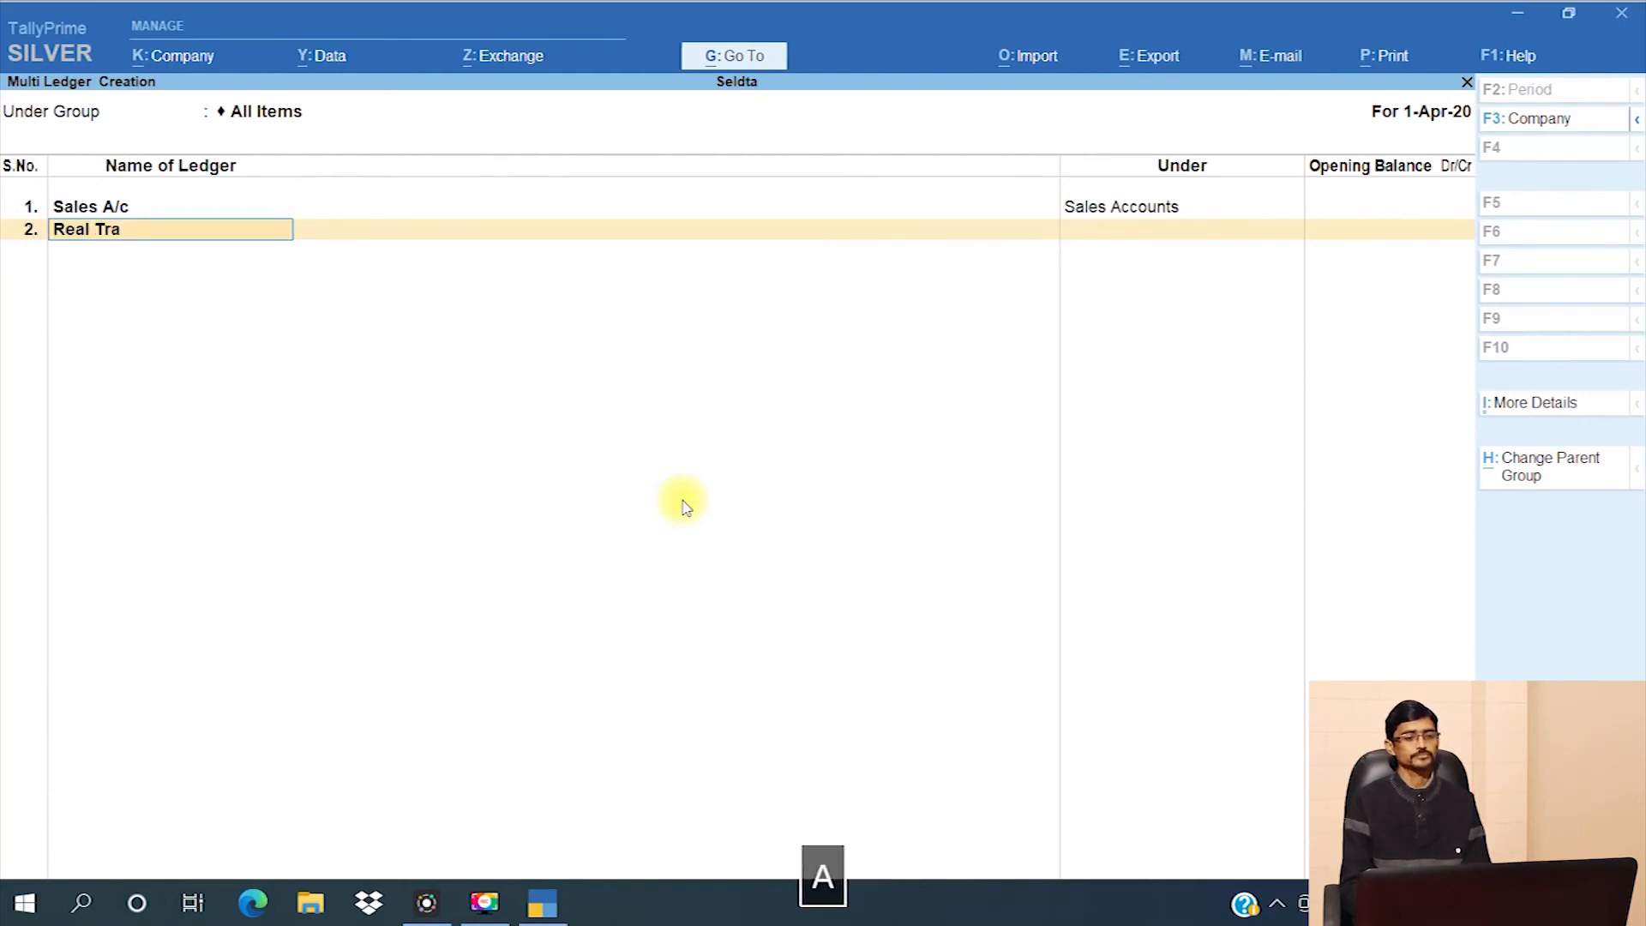
{"action": "type", "text": "ders"}
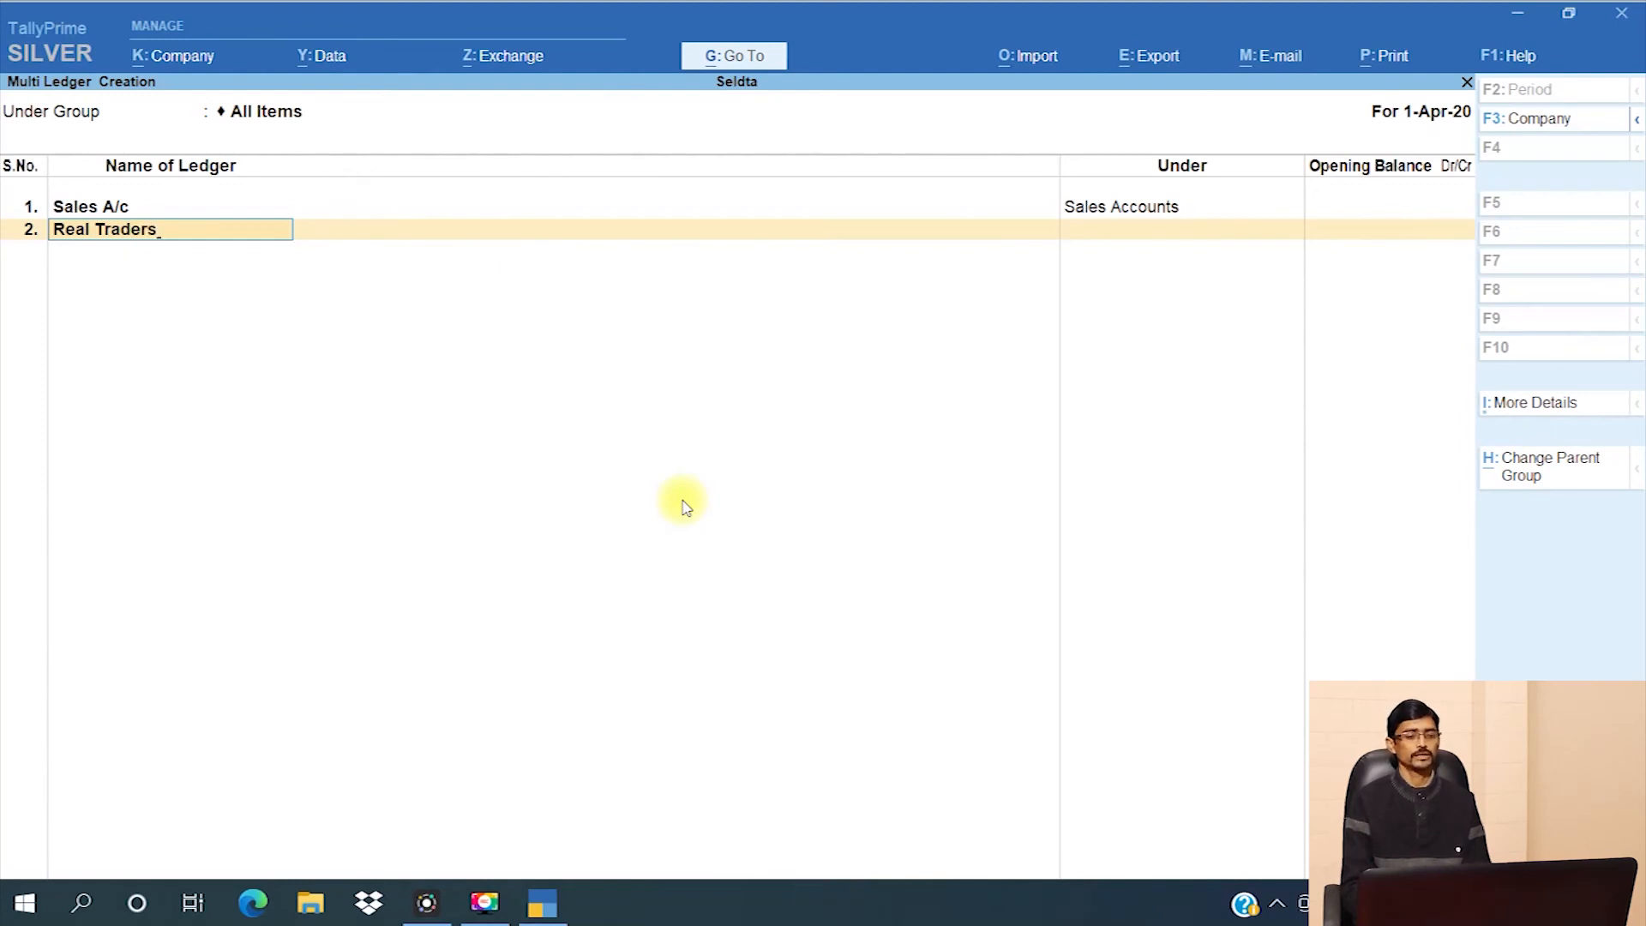
{"action": "key", "text": "Return"}
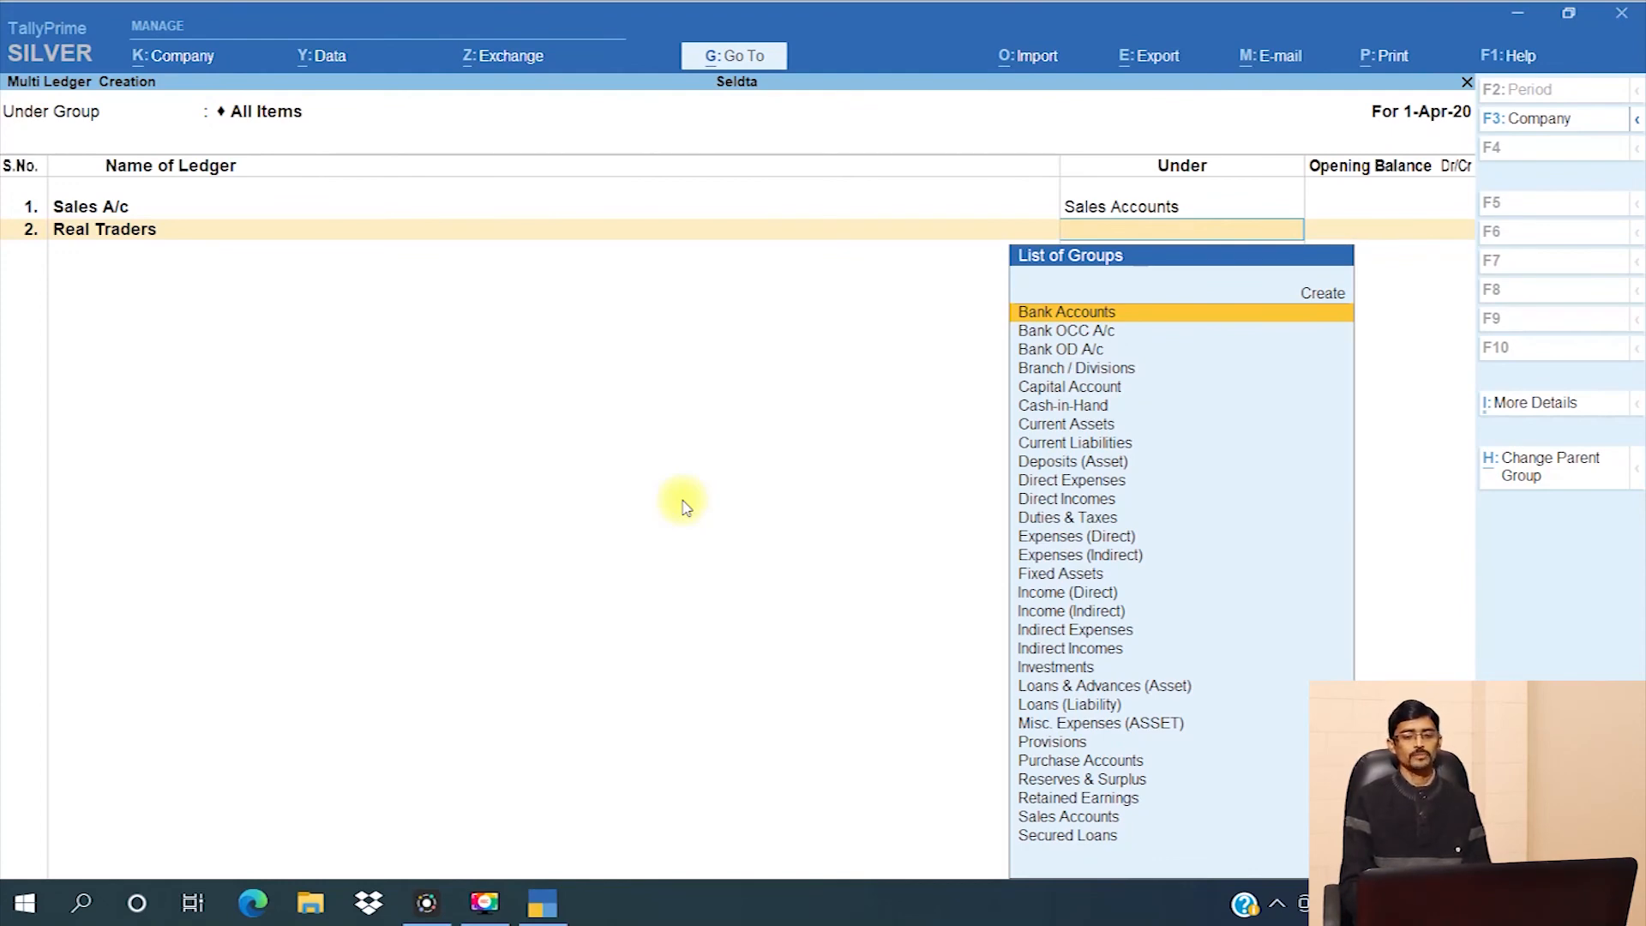
{"action": "type", "text": "Sun"}
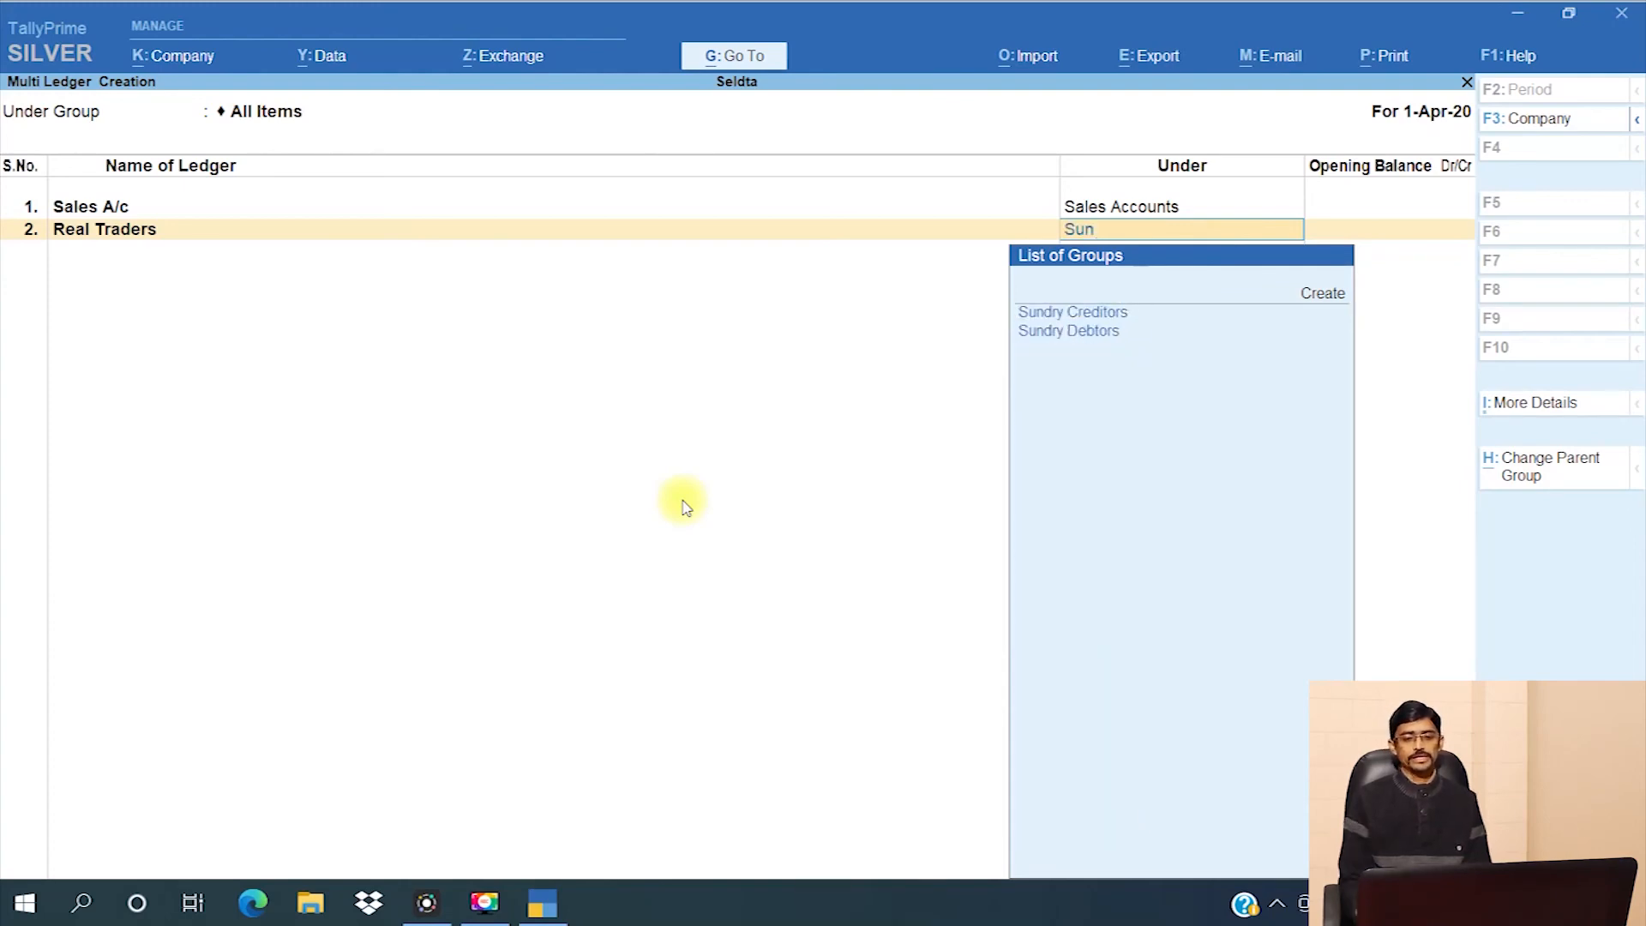
{"action": "key", "text": "Down"}
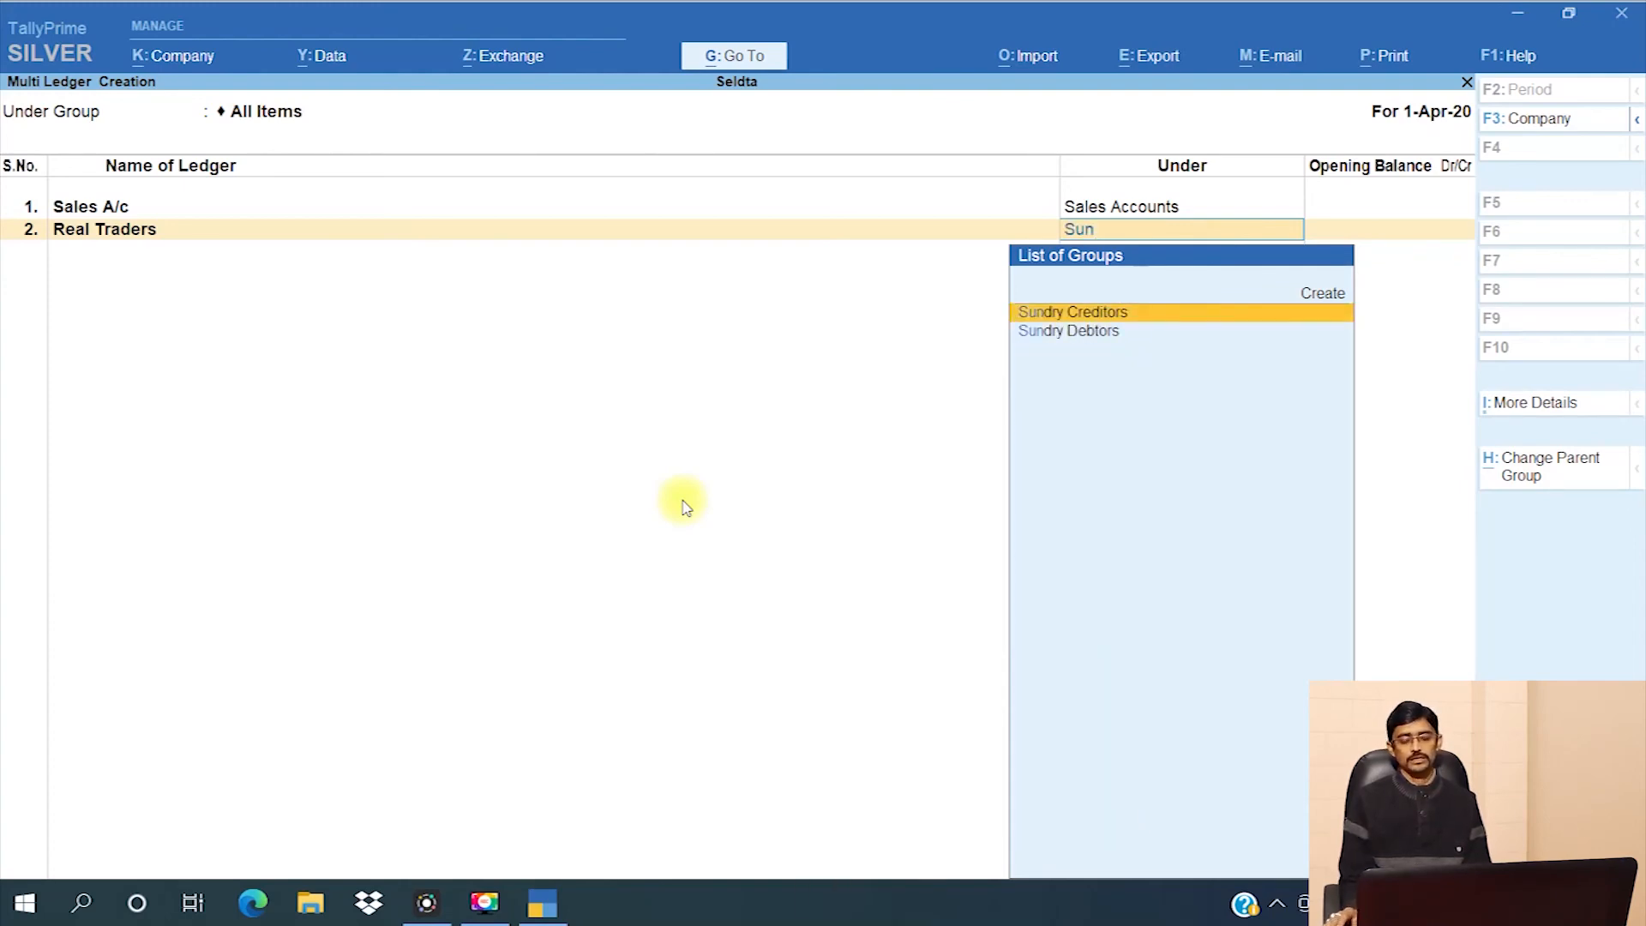
{"action": "key", "text": "Return"}
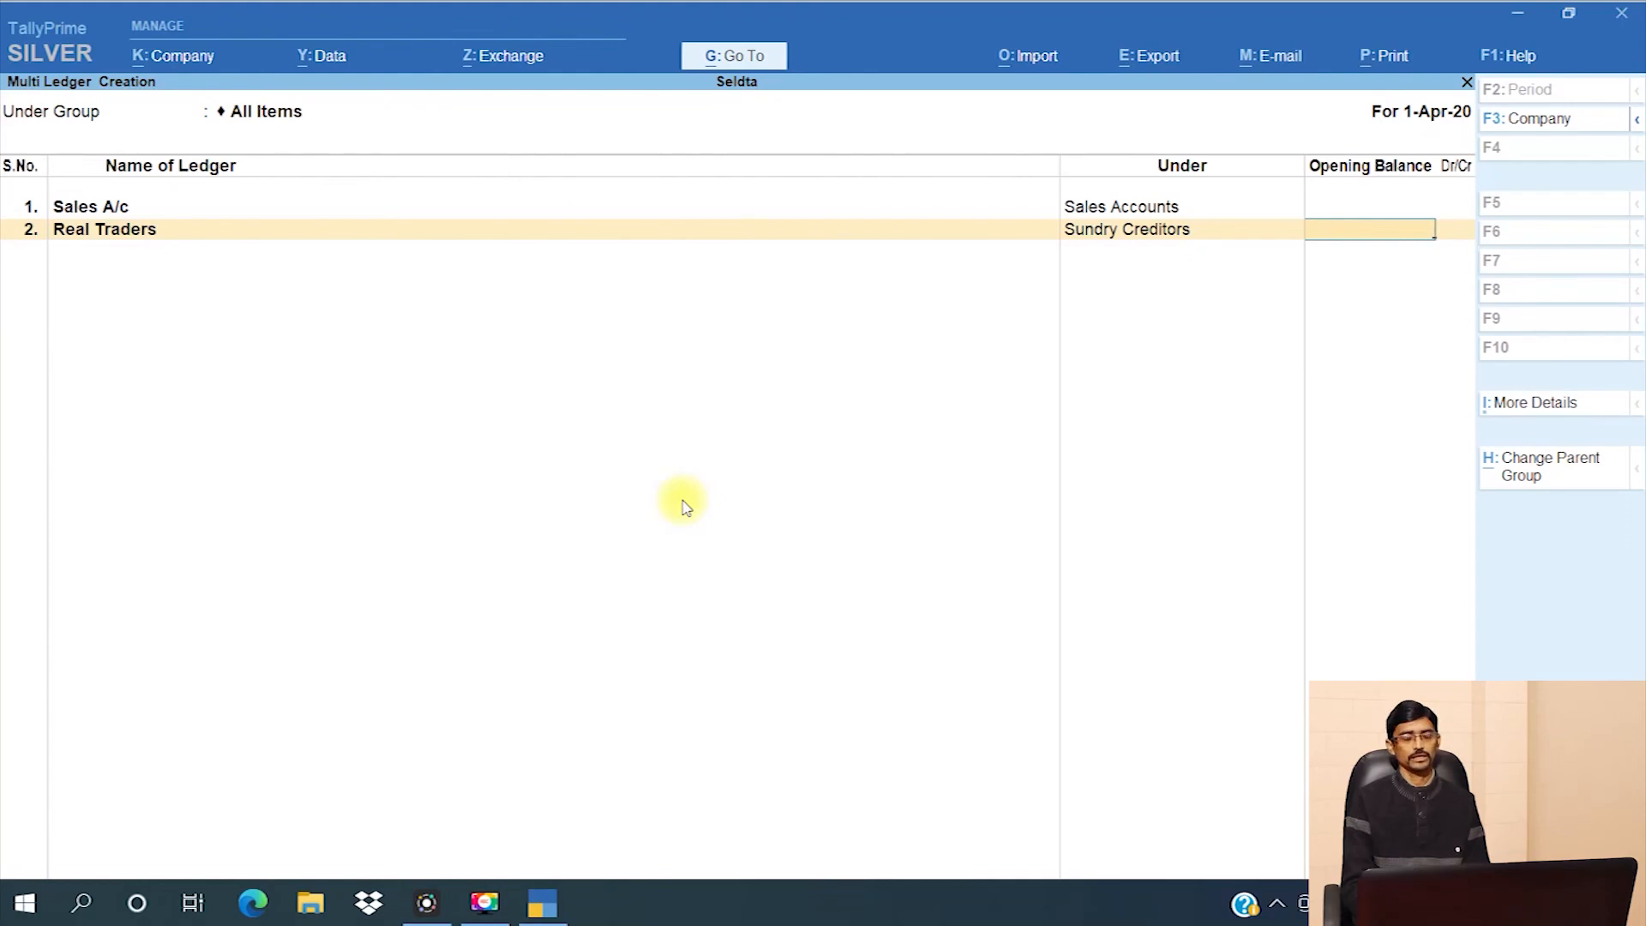
{"action": "key", "text": "Return"}
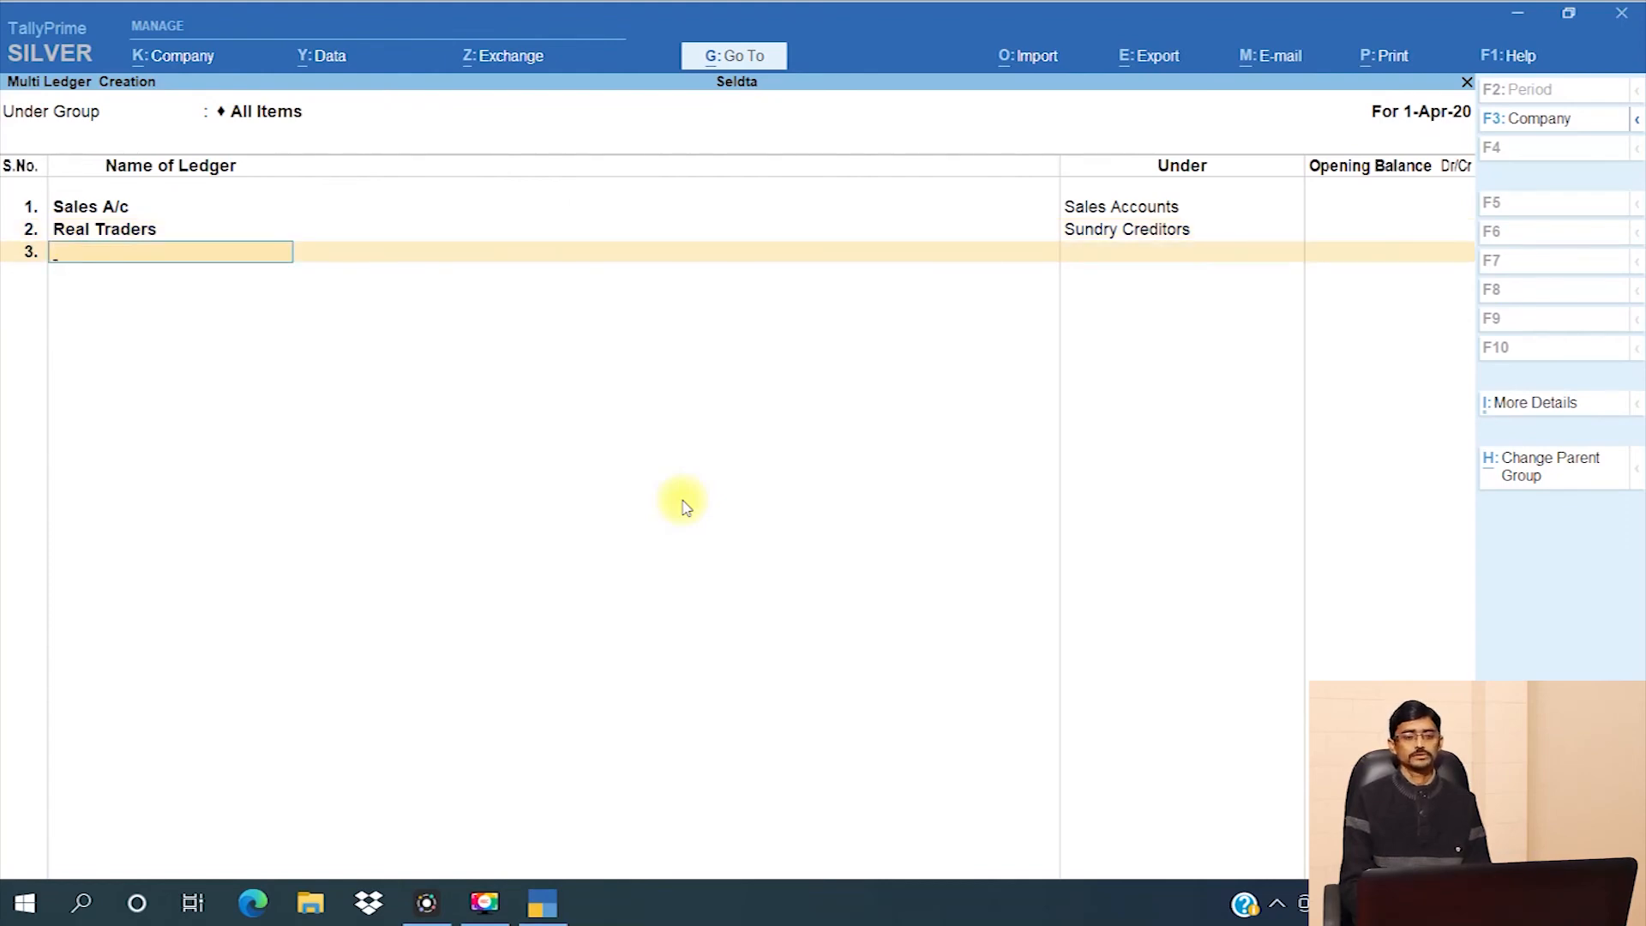
Step: Add the ledger Vijay Traders under Sundry Debtors without an opening balance and save the multi-ledger creation
{"action": "type", "text": "Vijay"}
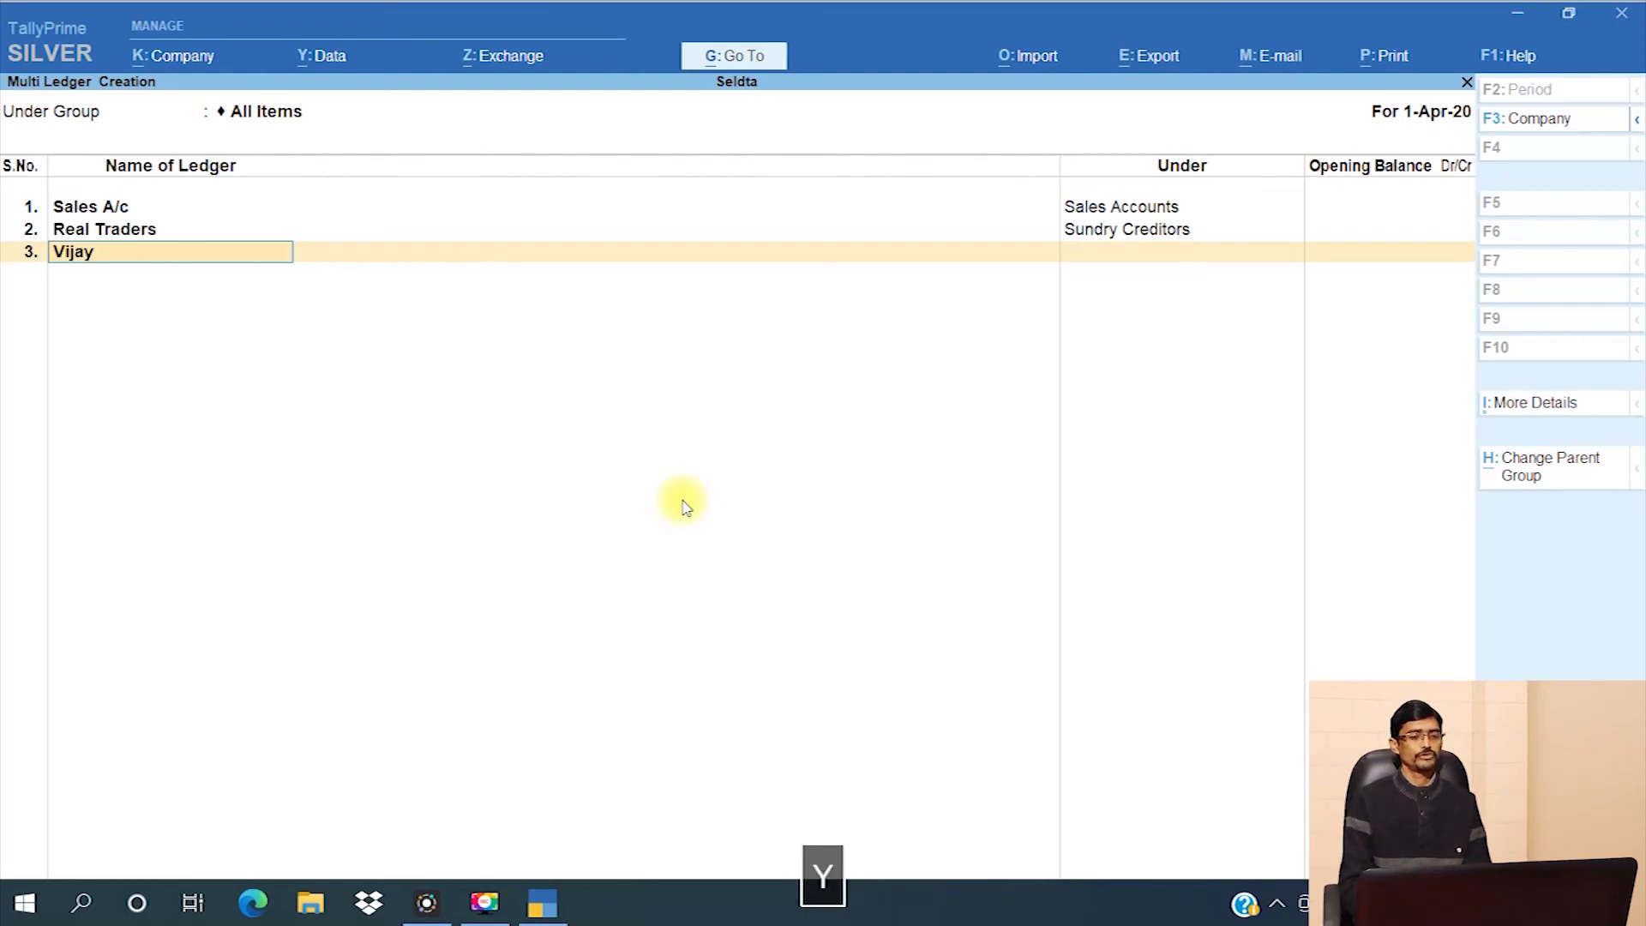
{"action": "type", "text": " traders"}
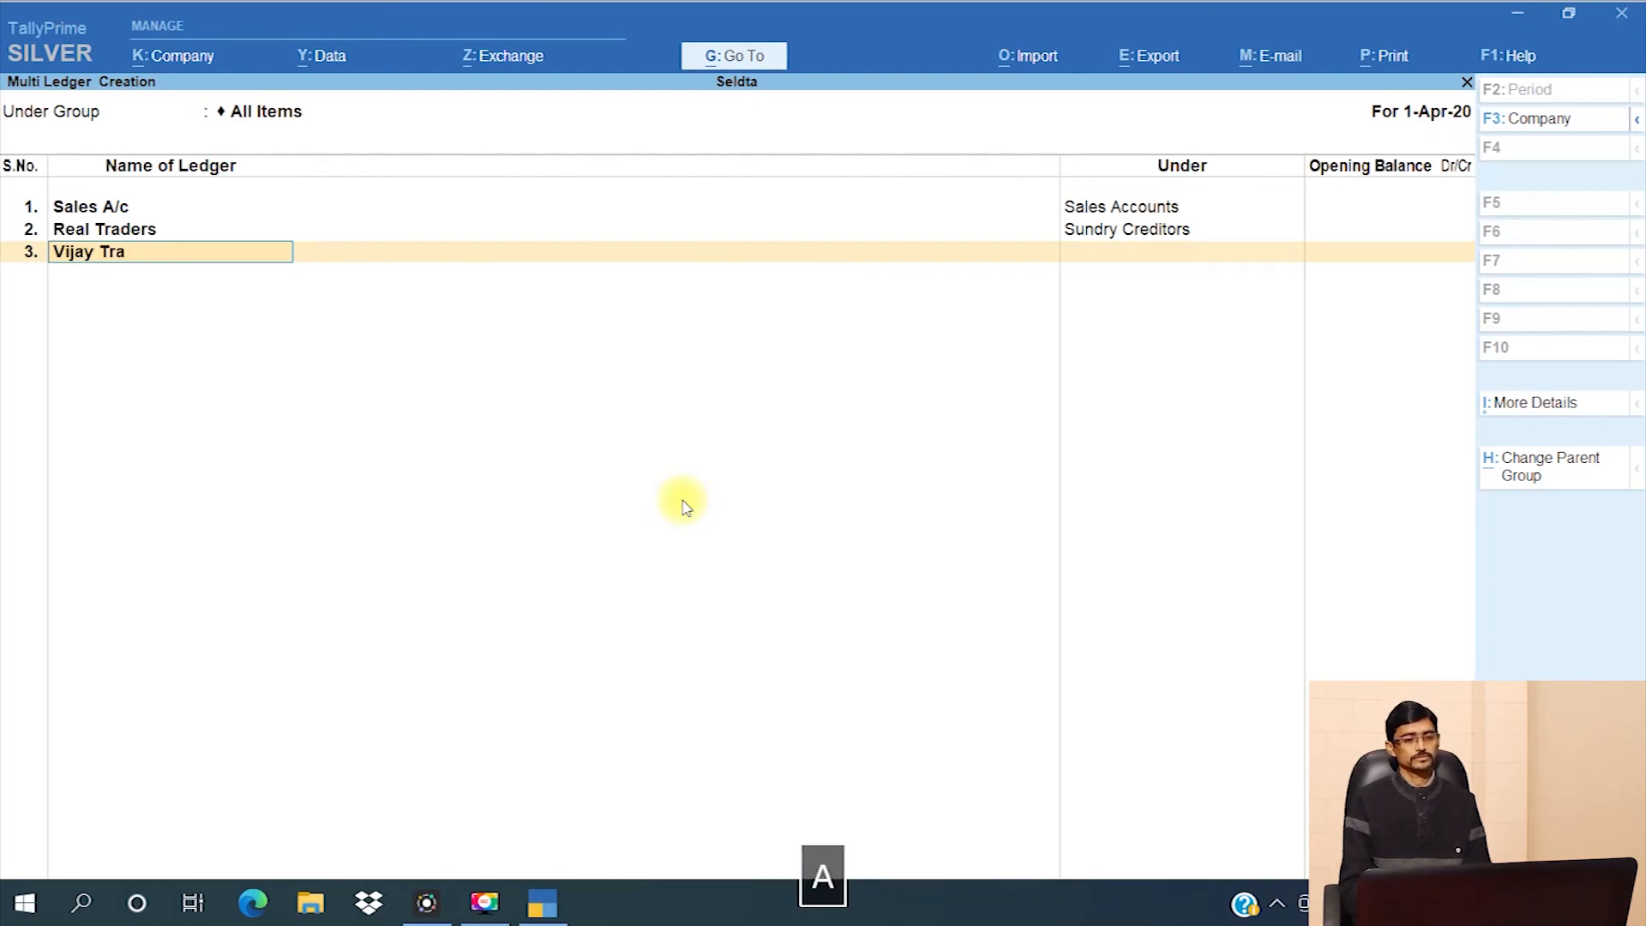
{"action": "key", "text": "Return"}
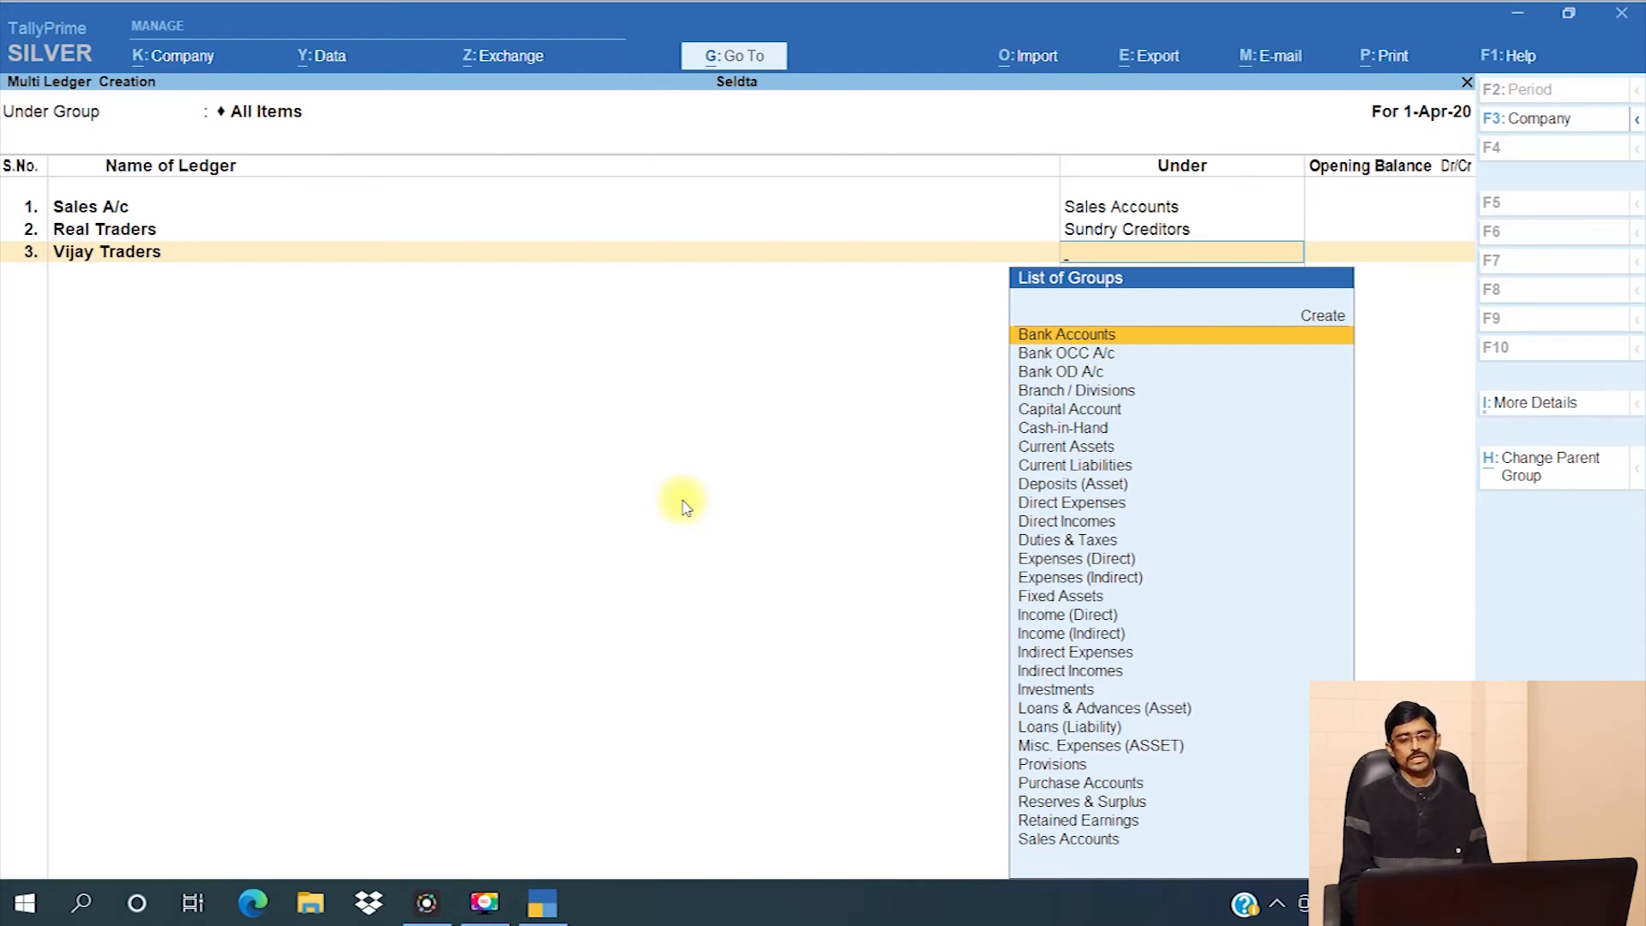
{"action": "type", "text": "Sun"}
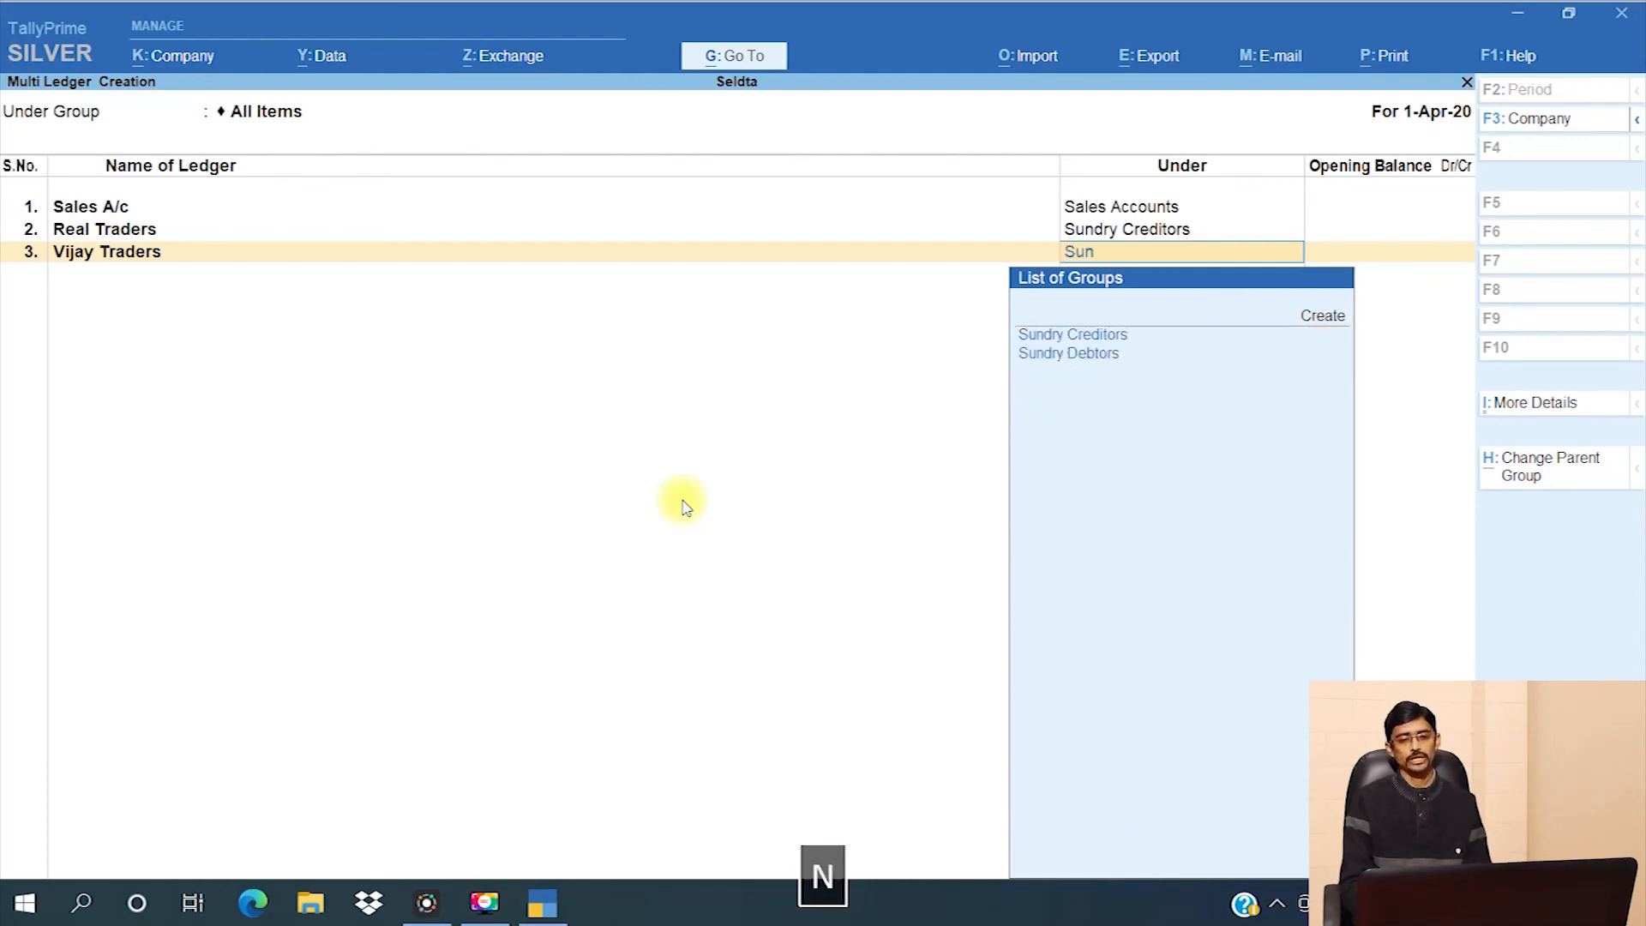
{"action": "key", "text": "Down"}
{"action": "key", "text": "Down"}
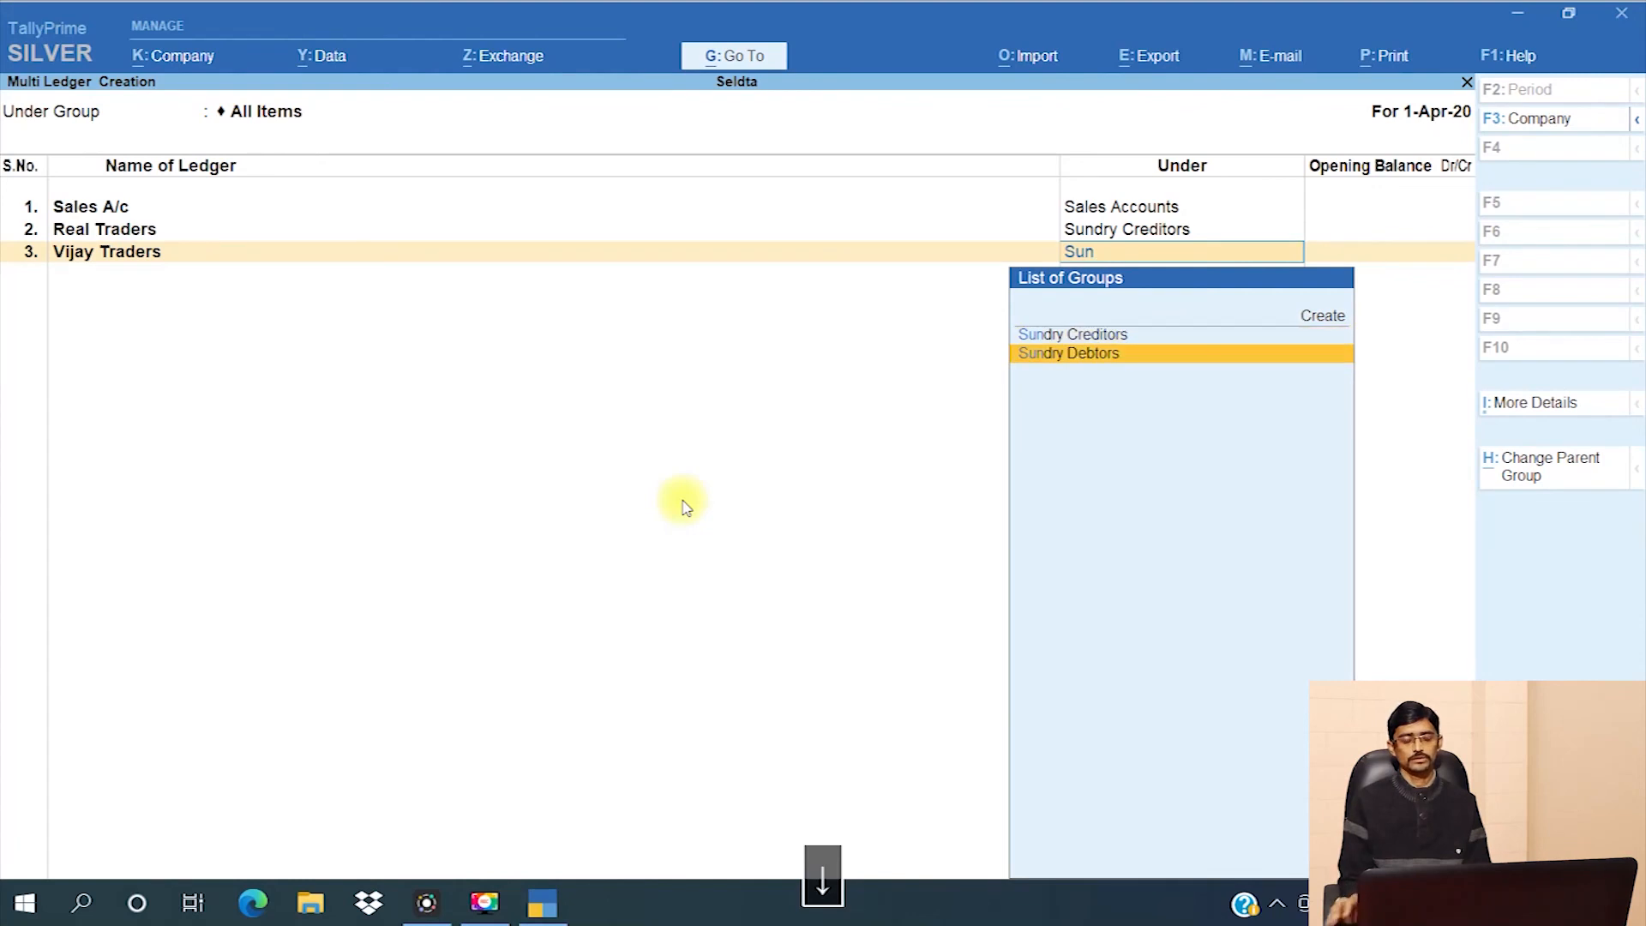
{"action": "key", "text": "Return"}
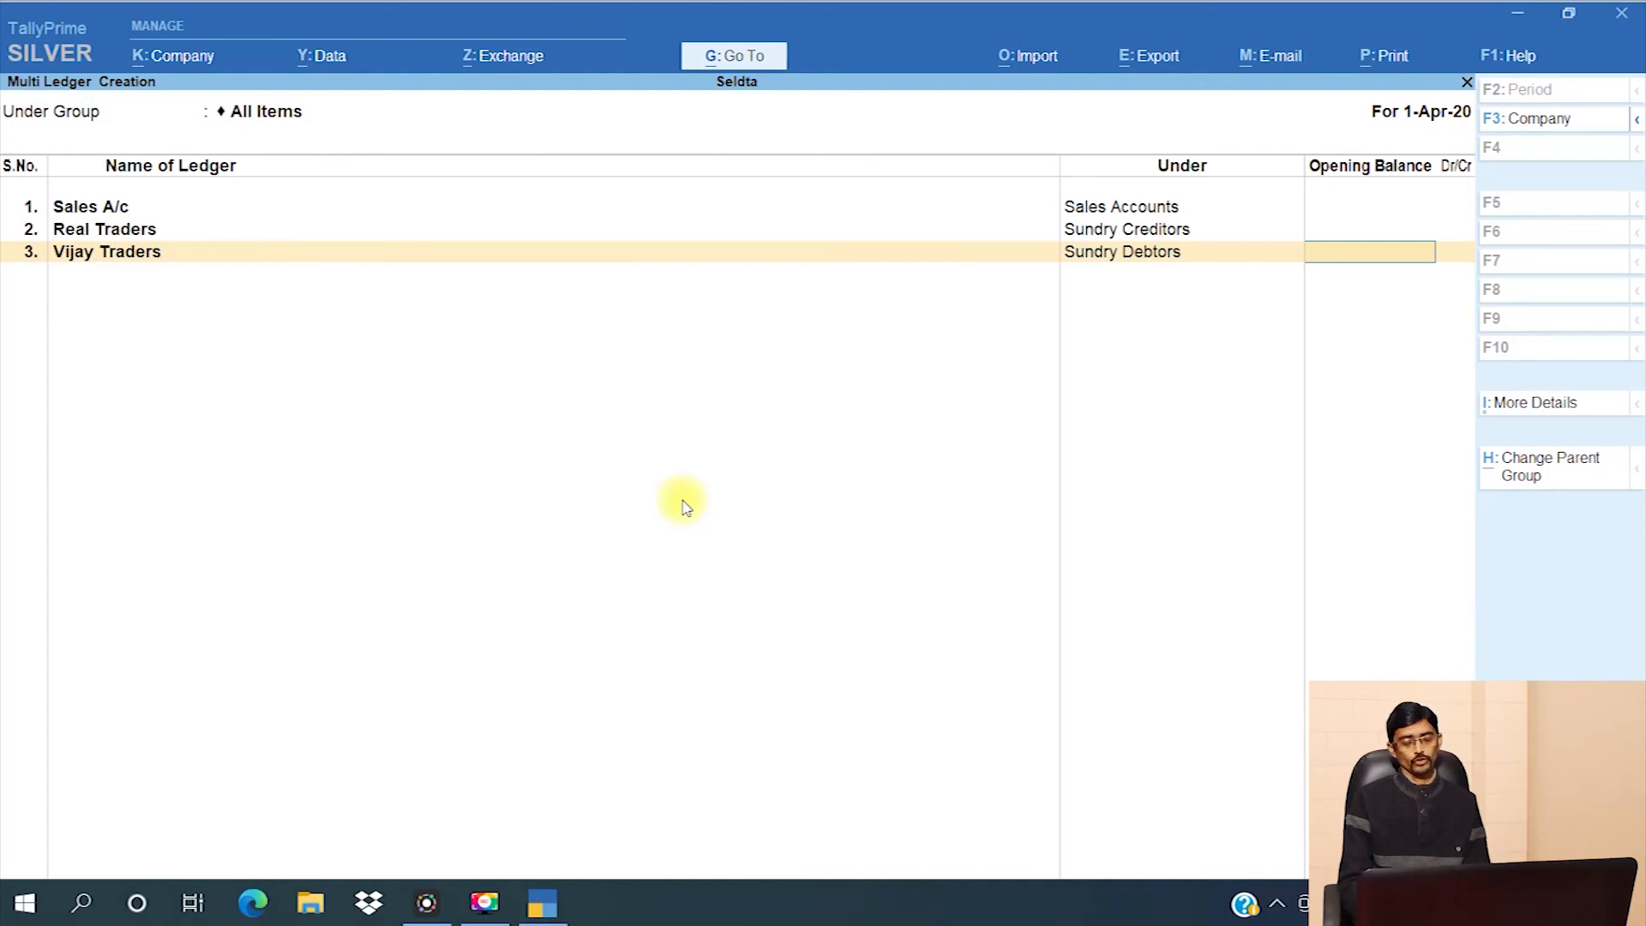
{"action": "key", "text": "Return"}
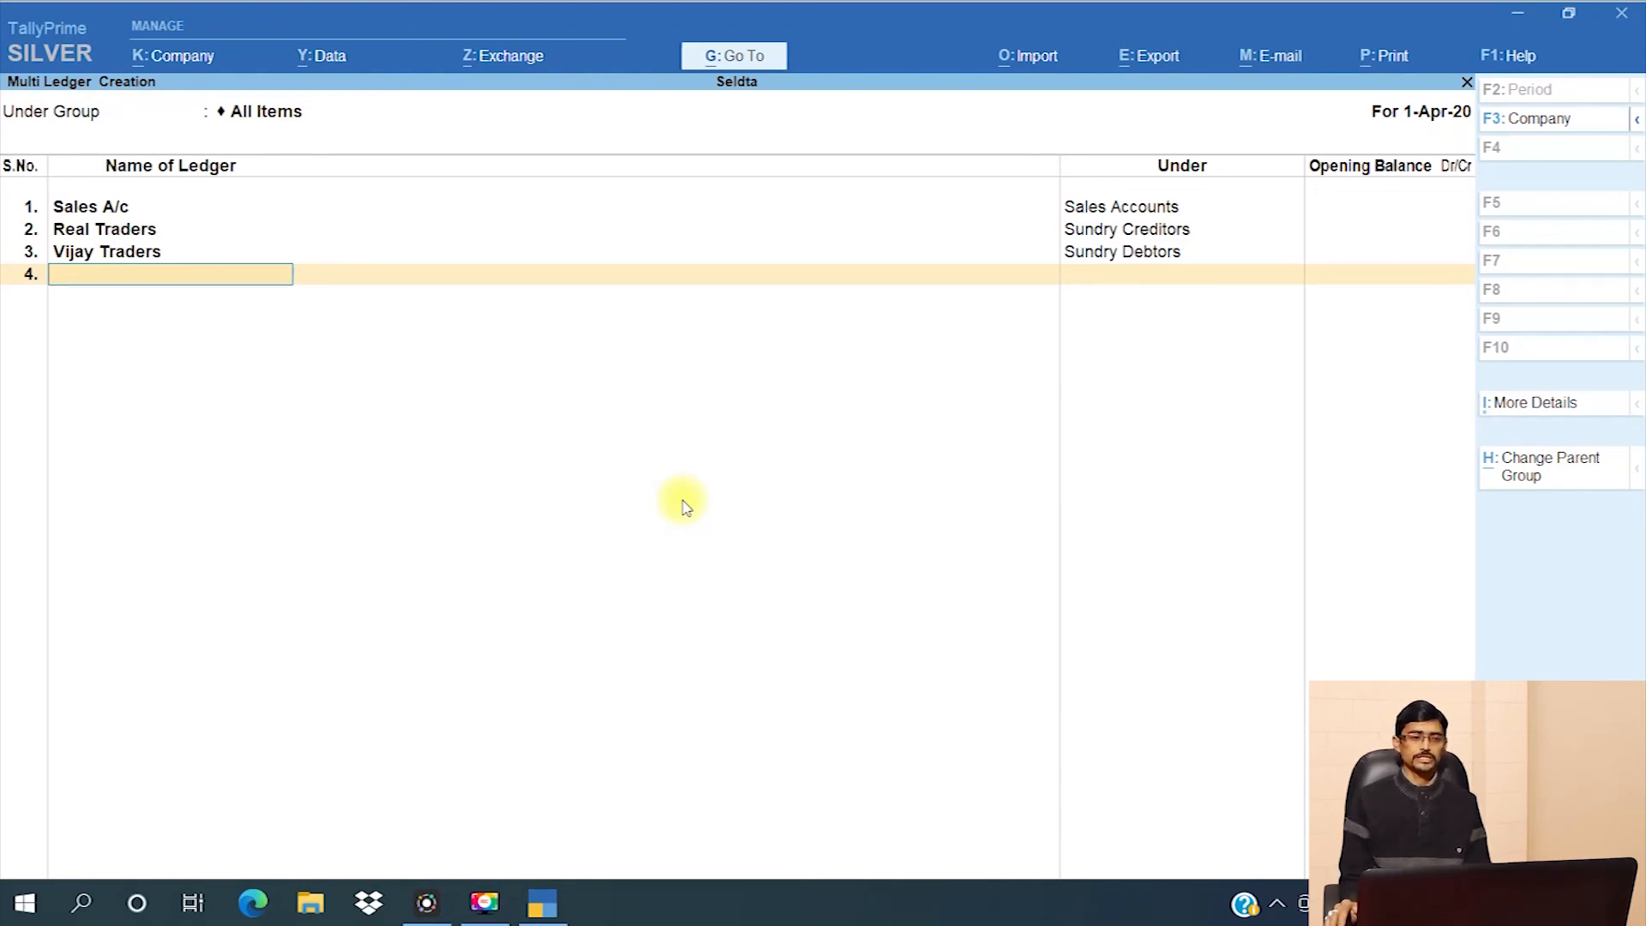
{"action": "key", "text": "Return"}
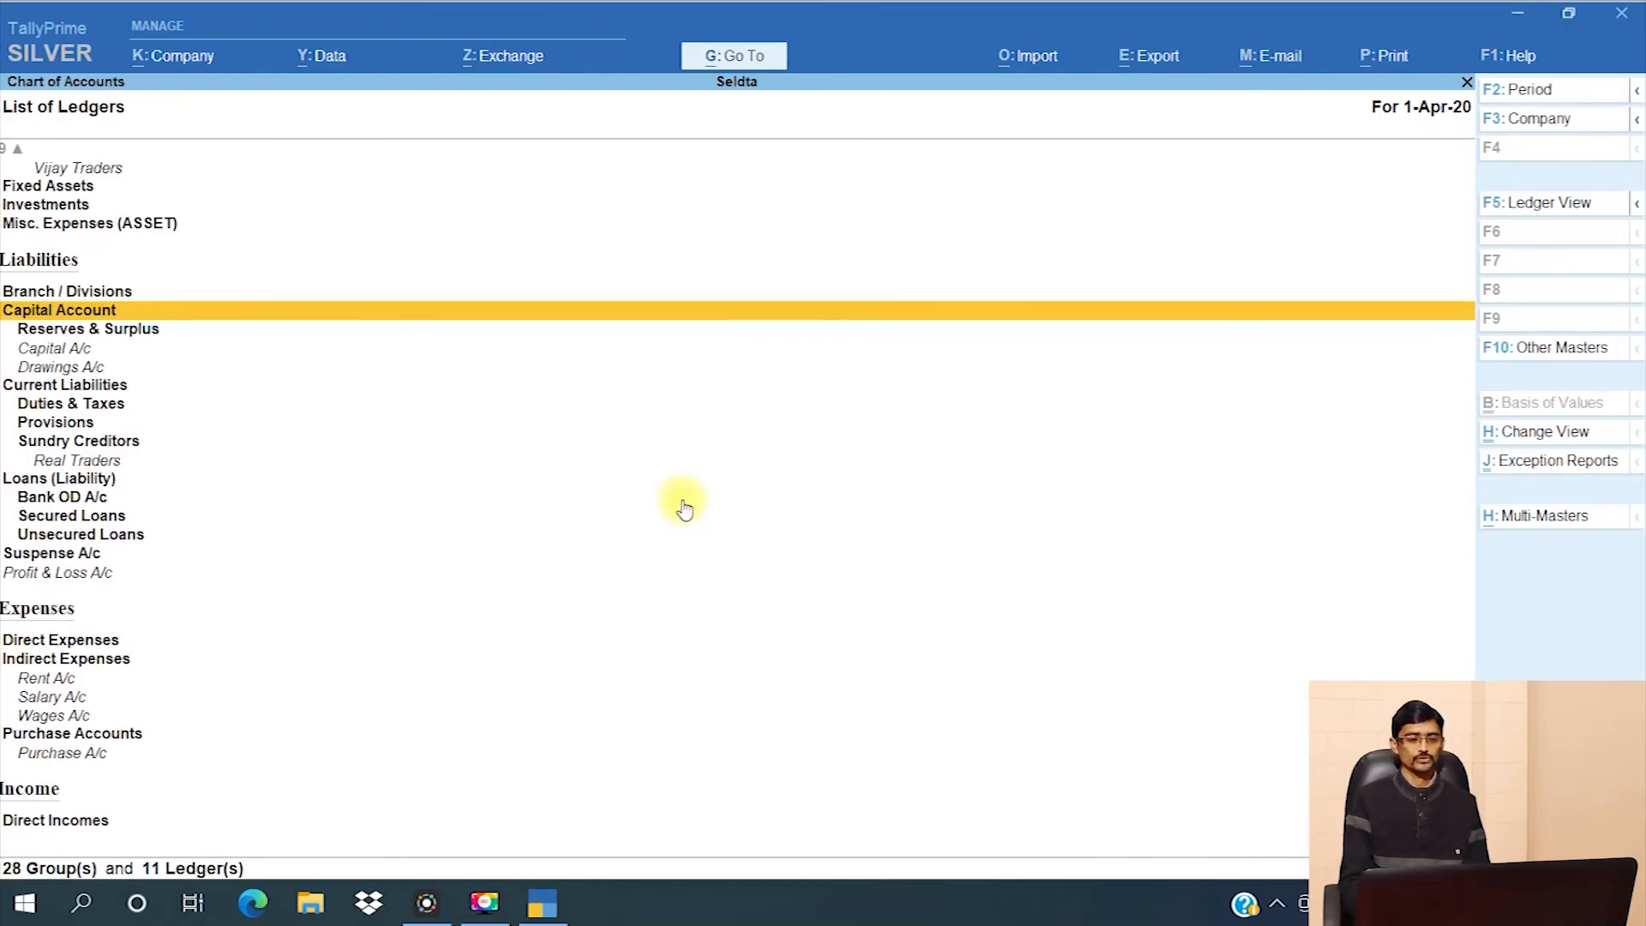
Step: Leave the Chart of Accounts and open the list of ledgers for master alteration
{"action": "key", "text": "Escape"}
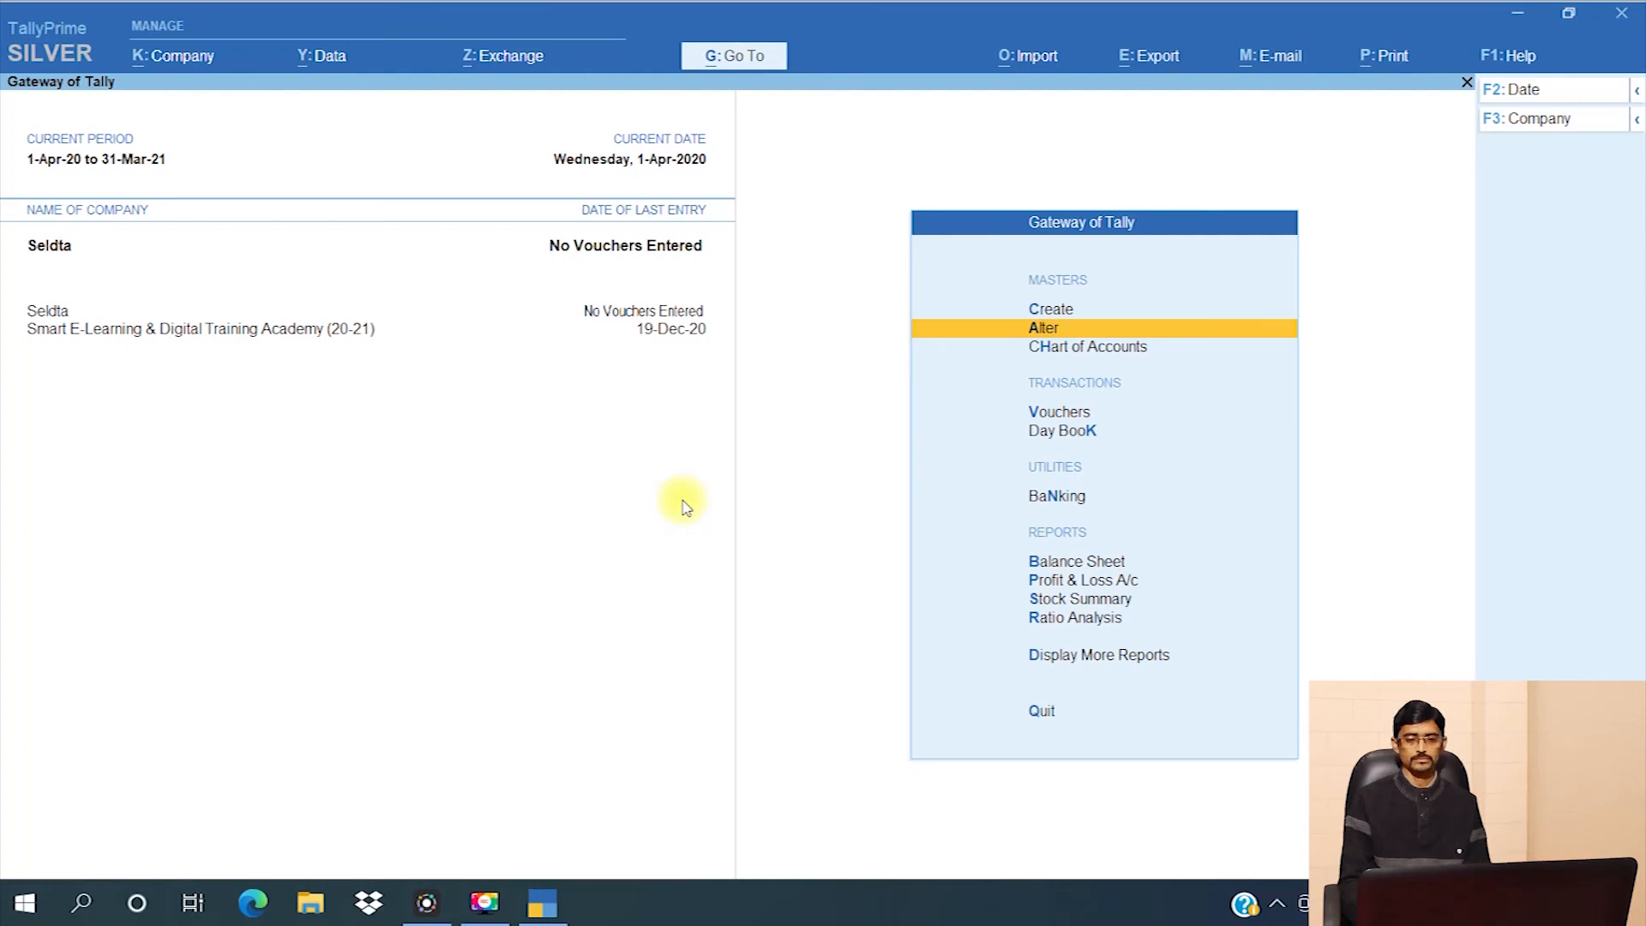
{"action": "key", "text": "Return"}
{"action": "key", "text": "Down"}
{"action": "key", "text": "Return"}
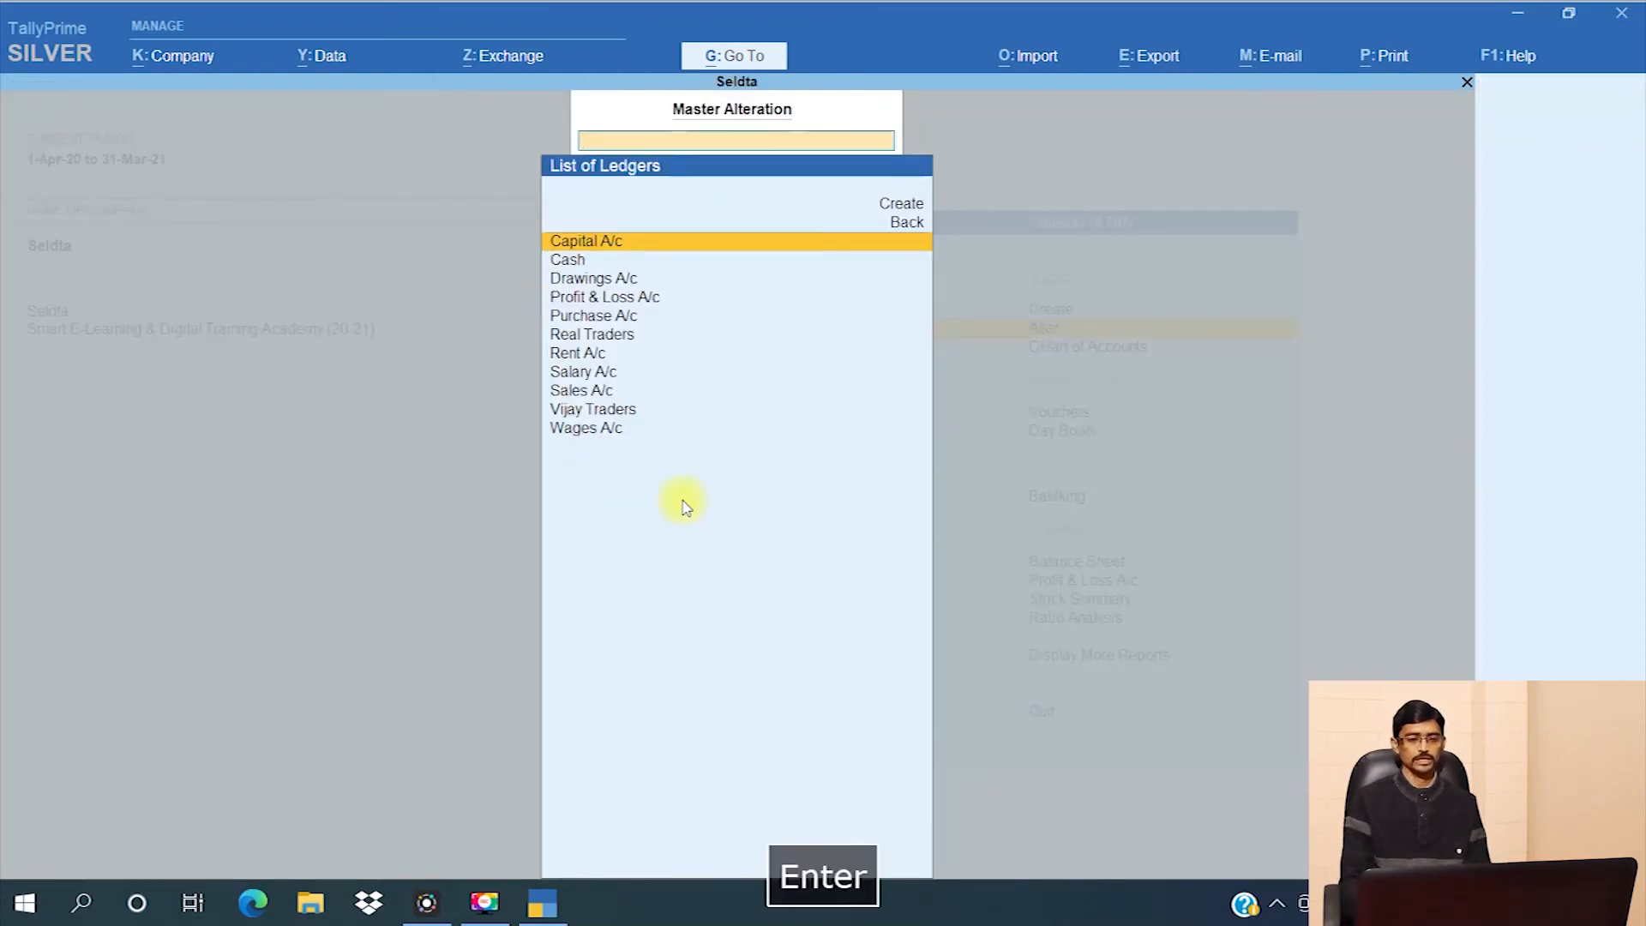